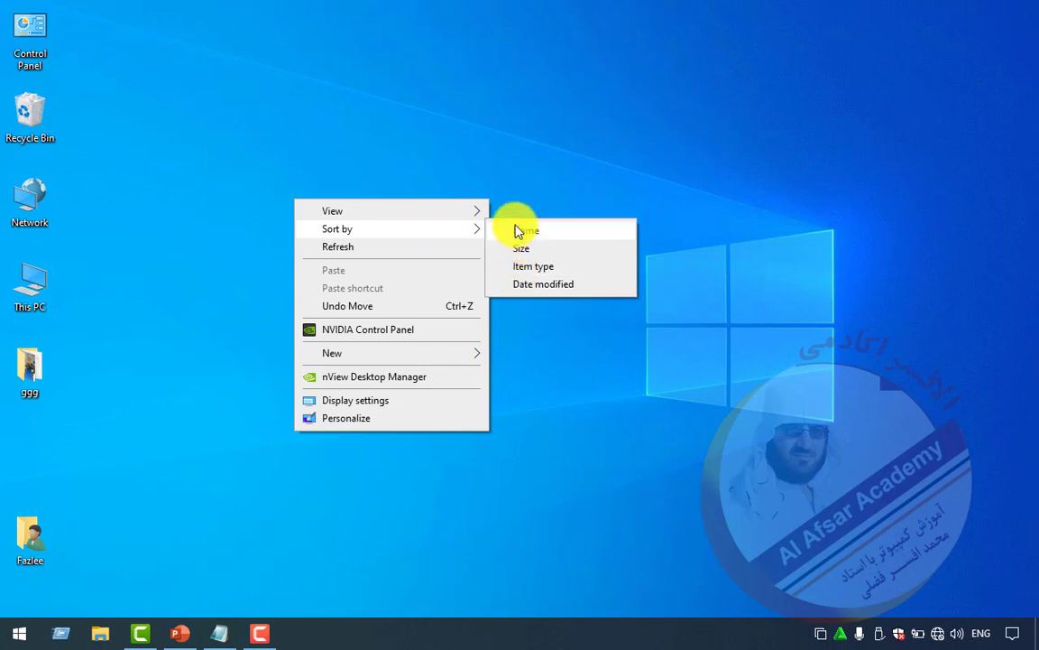
Step: Open the ggg folder, examine the sorting and grouping options for its files, and minimize the folder window
click(288, 97)
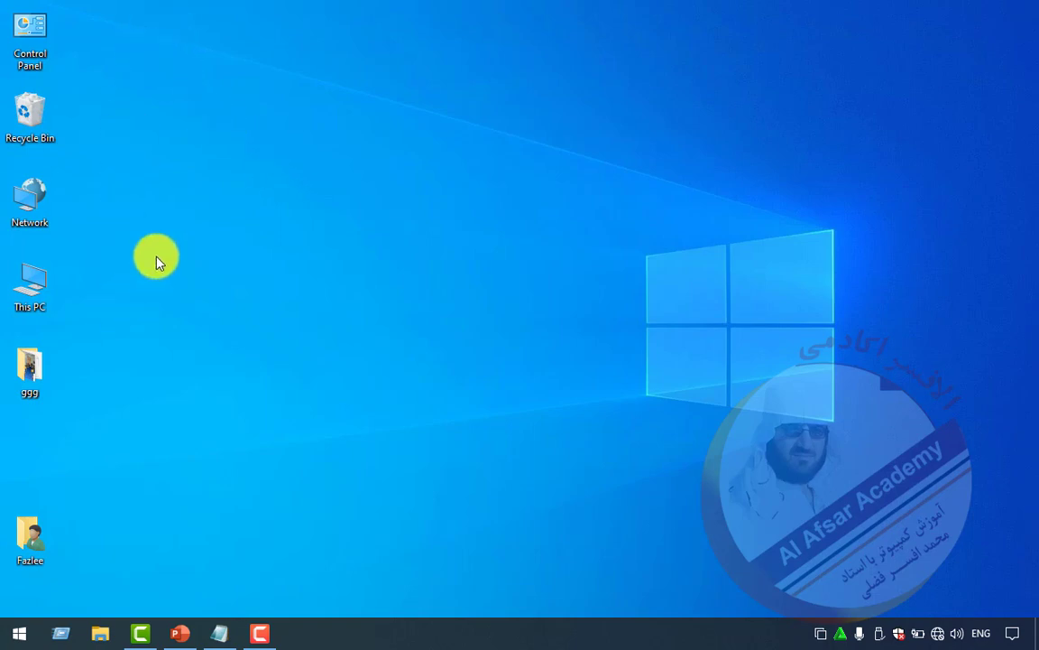
double_click(32, 371)
right_click(649, 249)
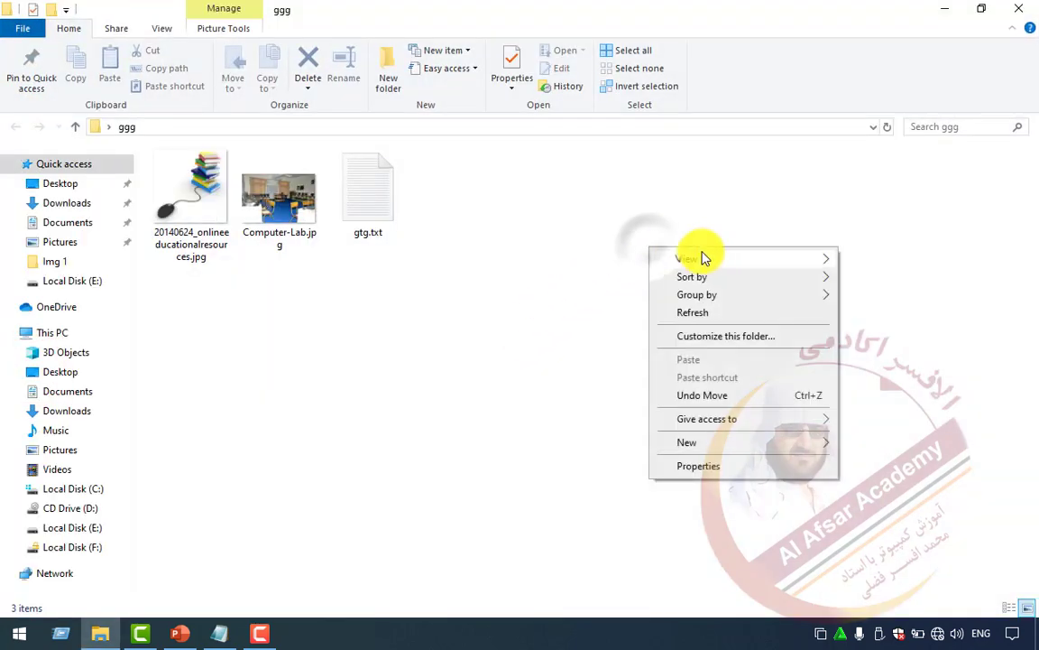
mouse_move(695, 298)
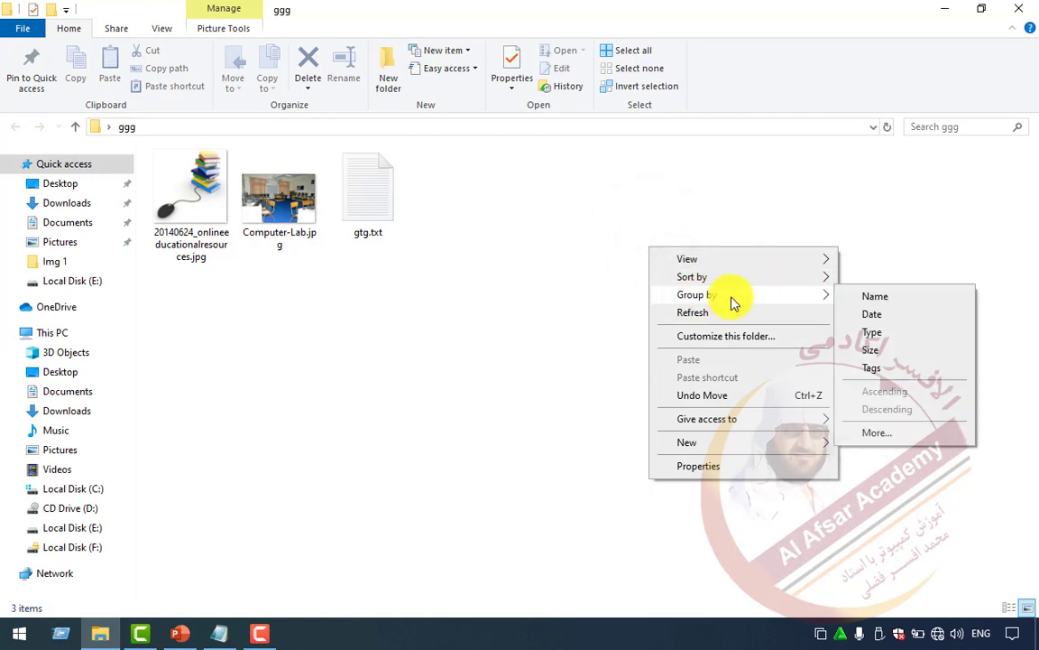
click(700, 279)
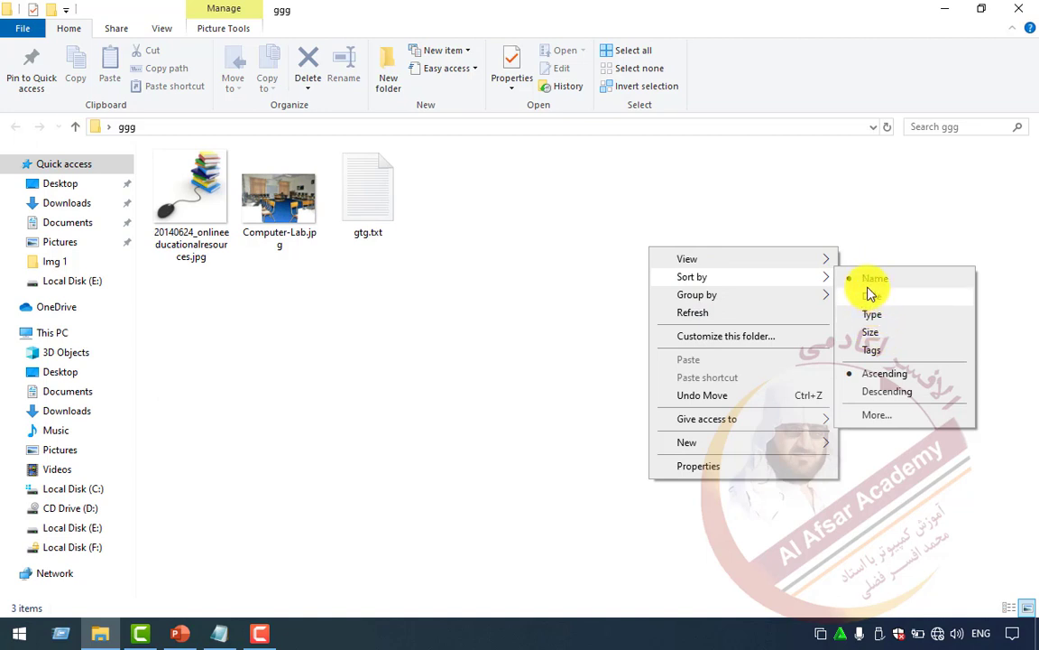
click(724, 275)
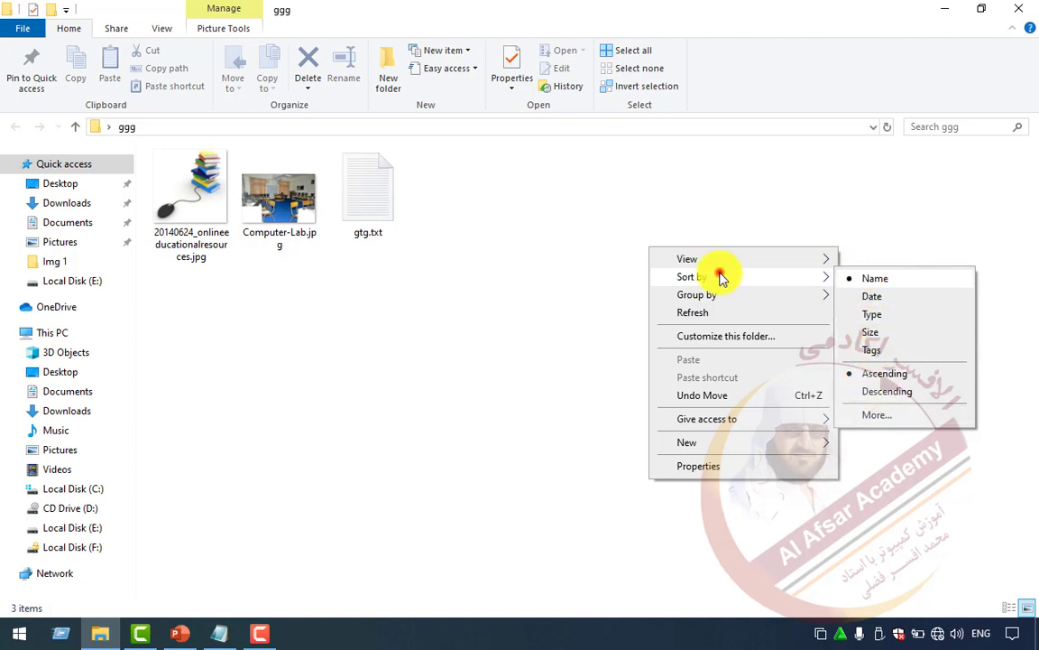
click(944, 9)
Step: Examine the sorting options available for the desktop icons without applying any of them
right_click(513, 128)
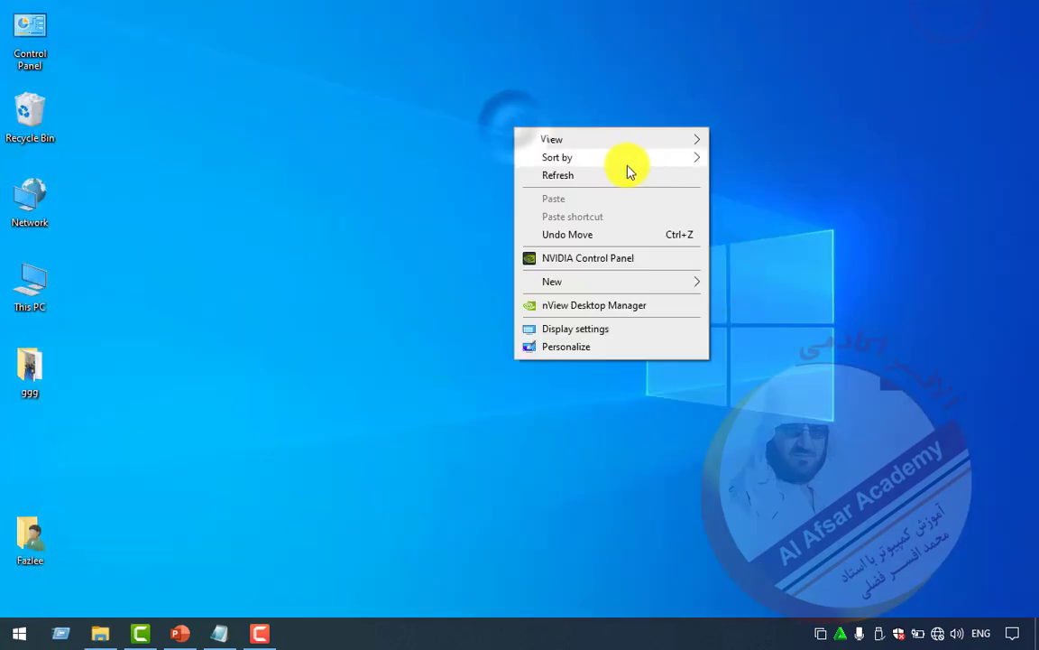
click(611, 164)
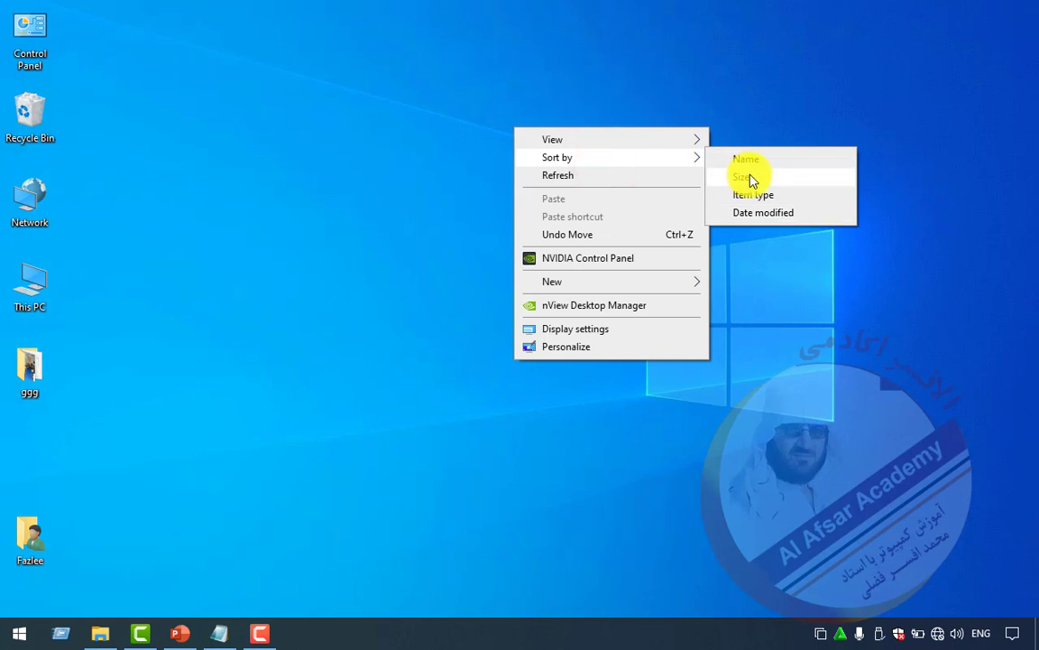
click(252, 177)
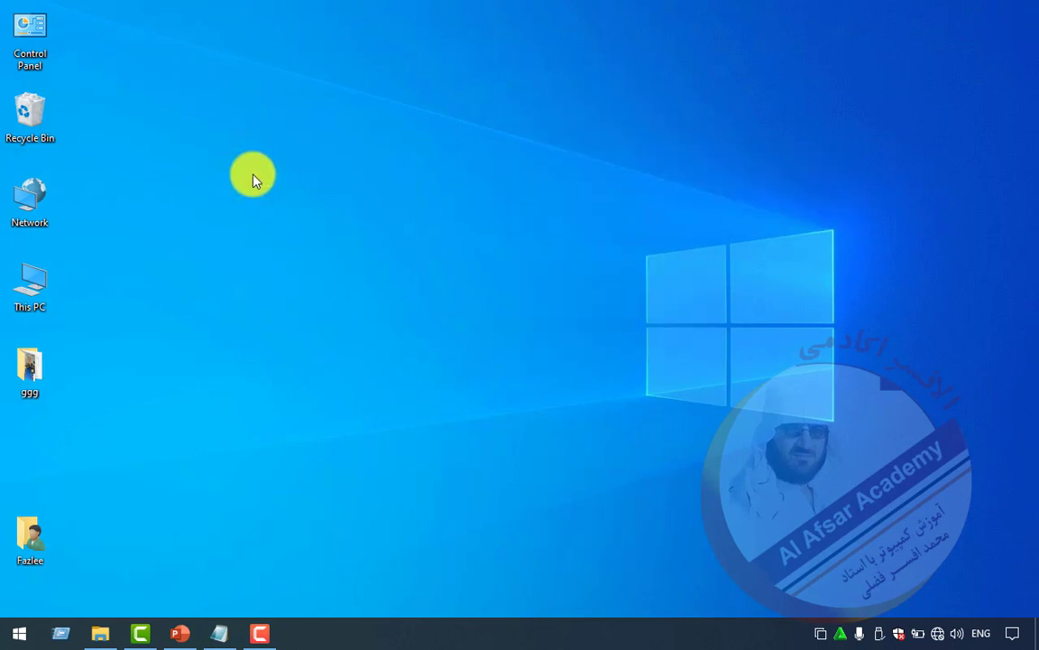
right_click(245, 167)
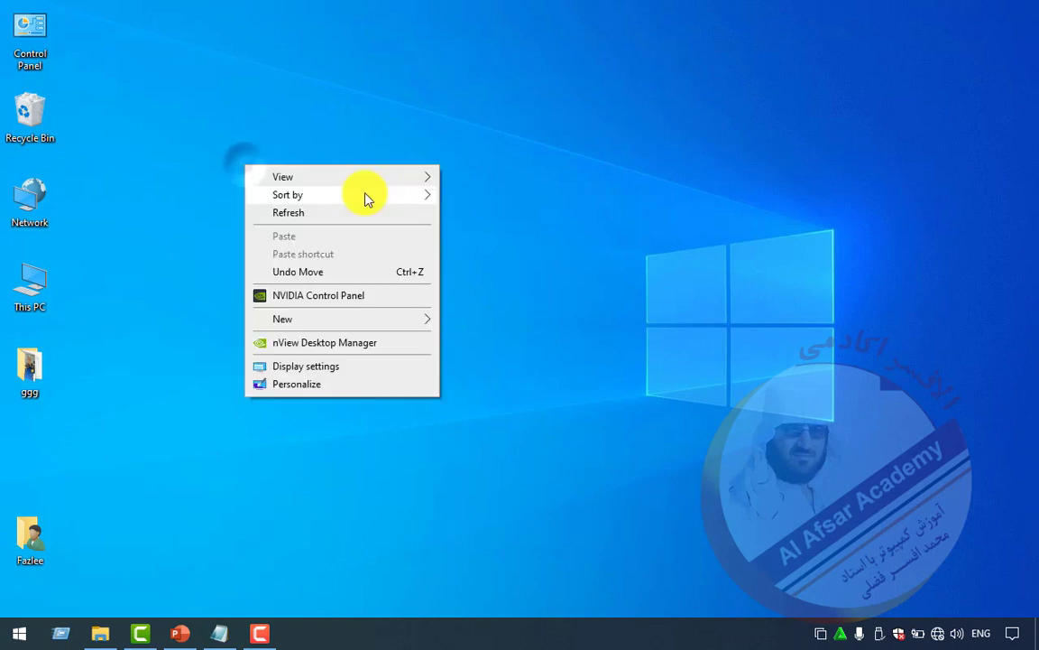
mouse_move(365, 198)
click(349, 135)
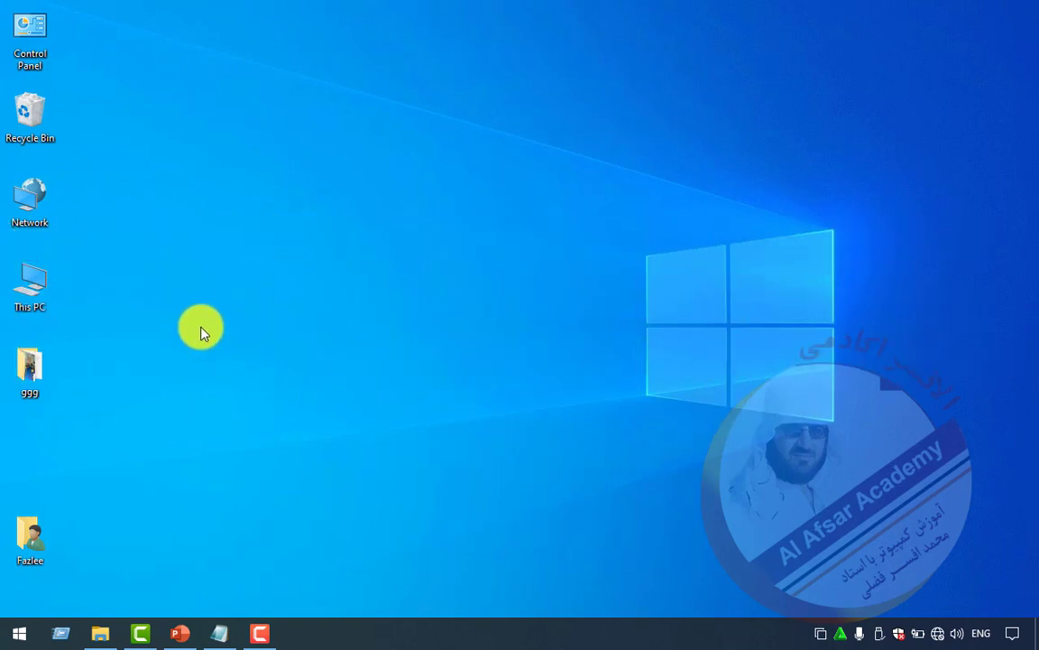
Step: Give the ggg folder on the desktop the Hidden attribute in its properties and refresh the desktop
right_click(32, 372)
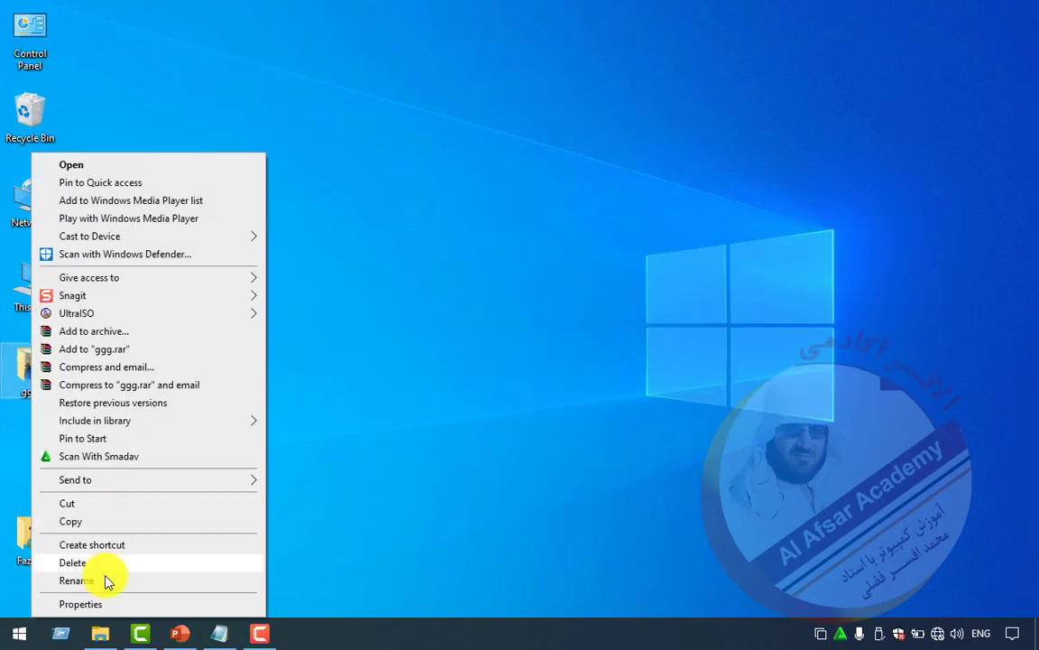
right_click(111, 613)
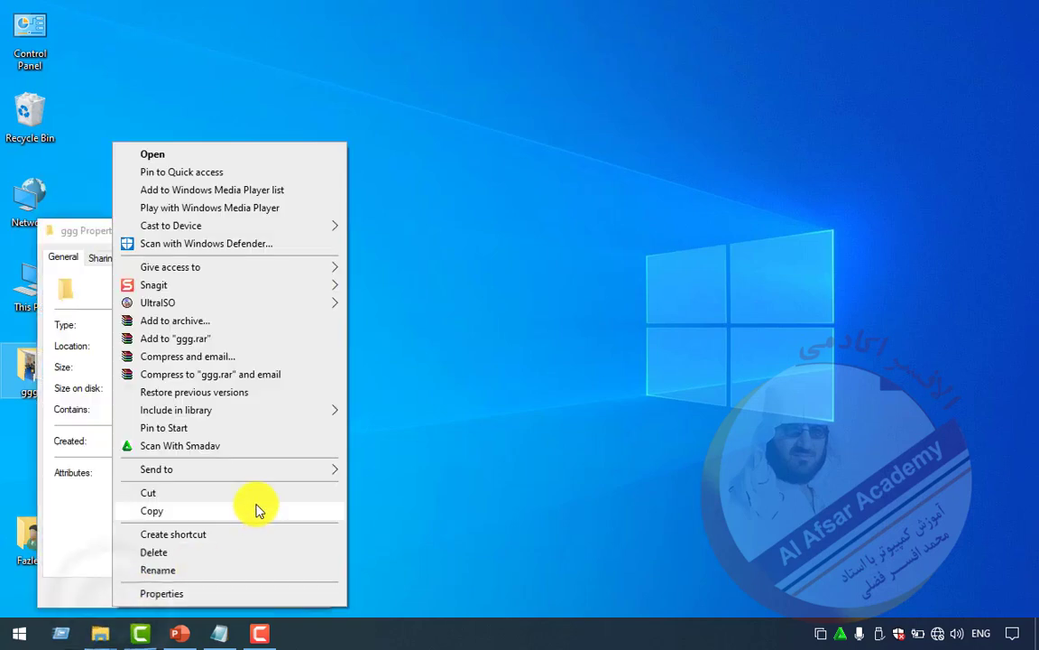
click(47, 521)
click(133, 492)
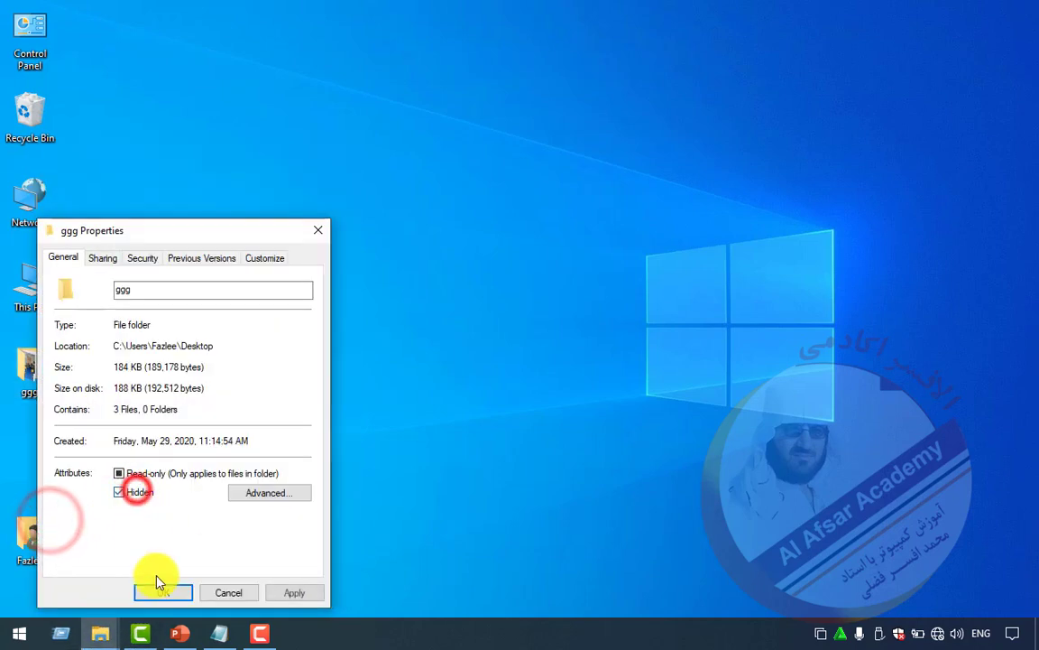
click(162, 592)
click(263, 437)
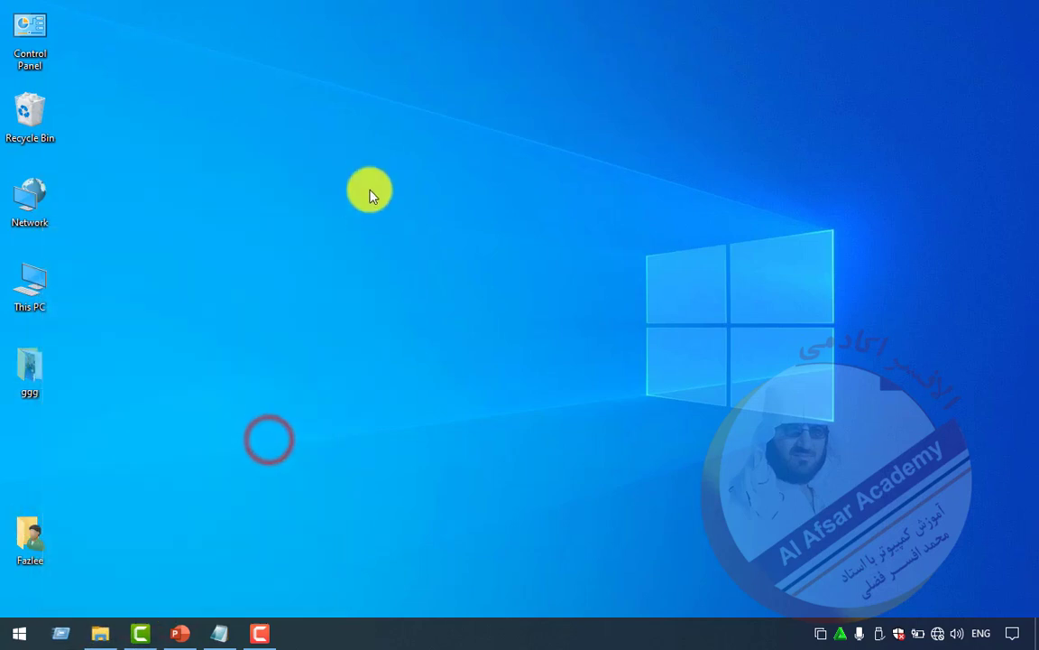
right_click(373, 170)
click(444, 222)
Step: Remove the Computer, User's Files, Network, Control Panel and Recycle Bin icons from the desktop through the desktop icon settings
right_click(385, 139)
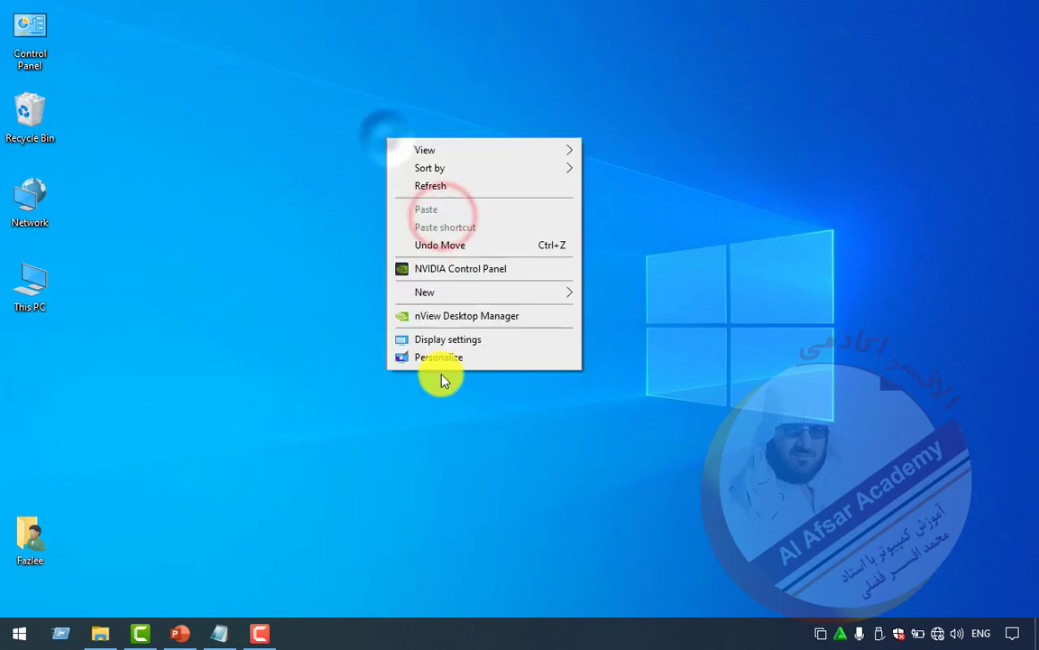
click(431, 359)
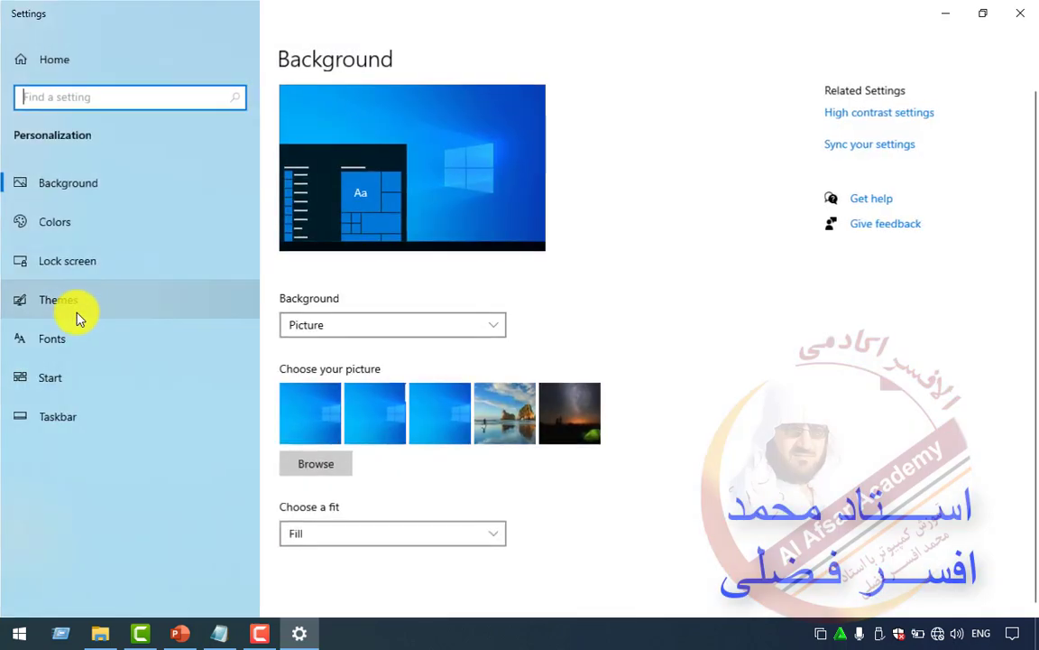
click(54, 301)
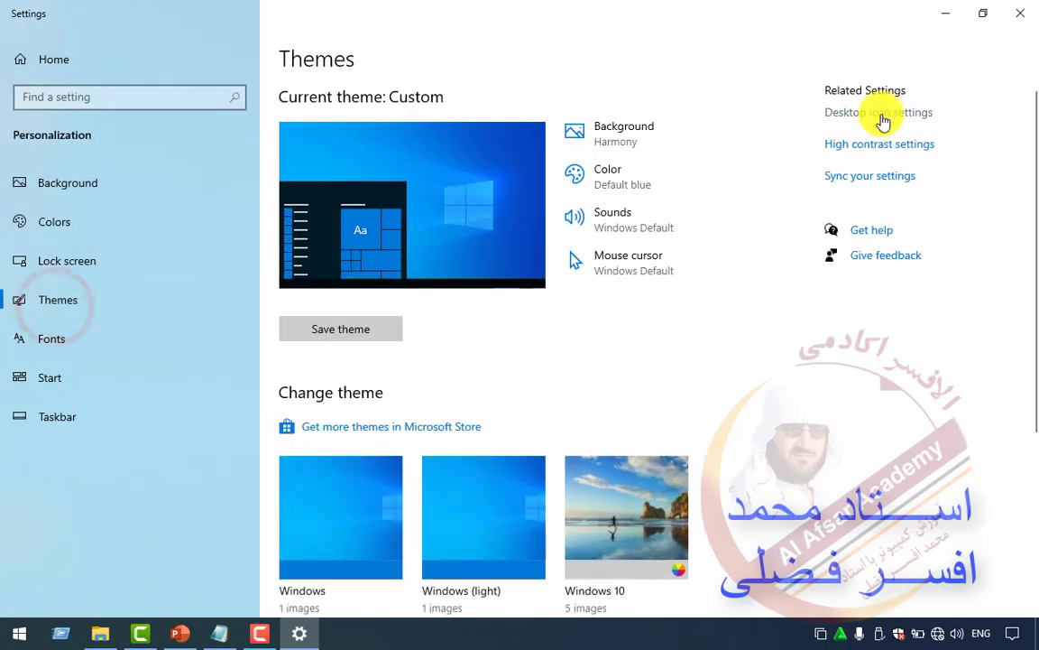
click(877, 111)
click(78, 120)
click(79, 138)
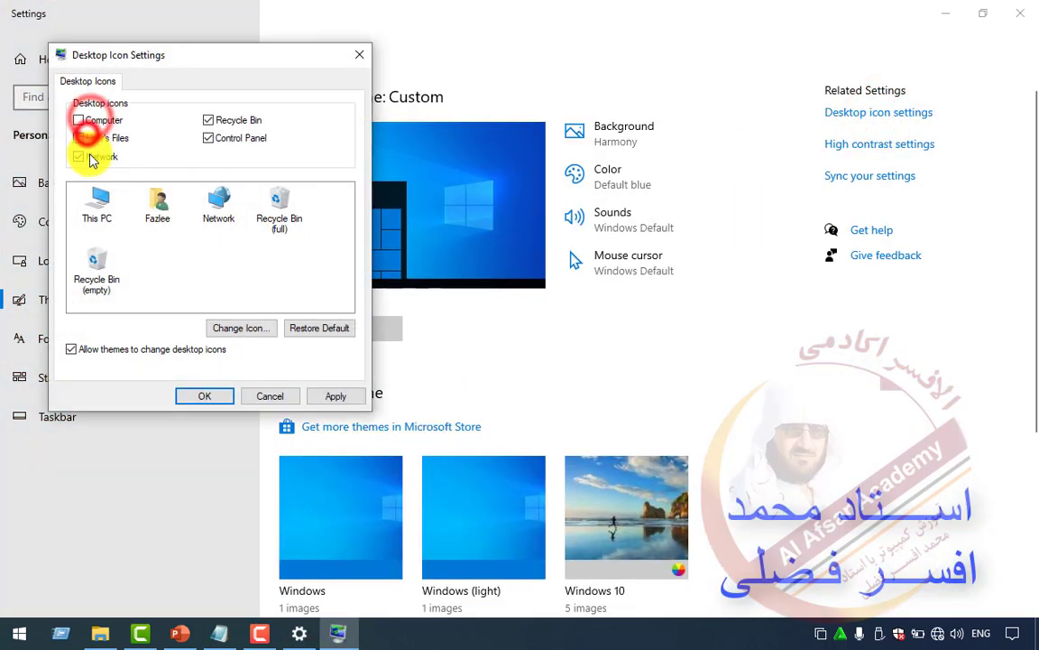
click(79, 157)
click(211, 138)
click(213, 119)
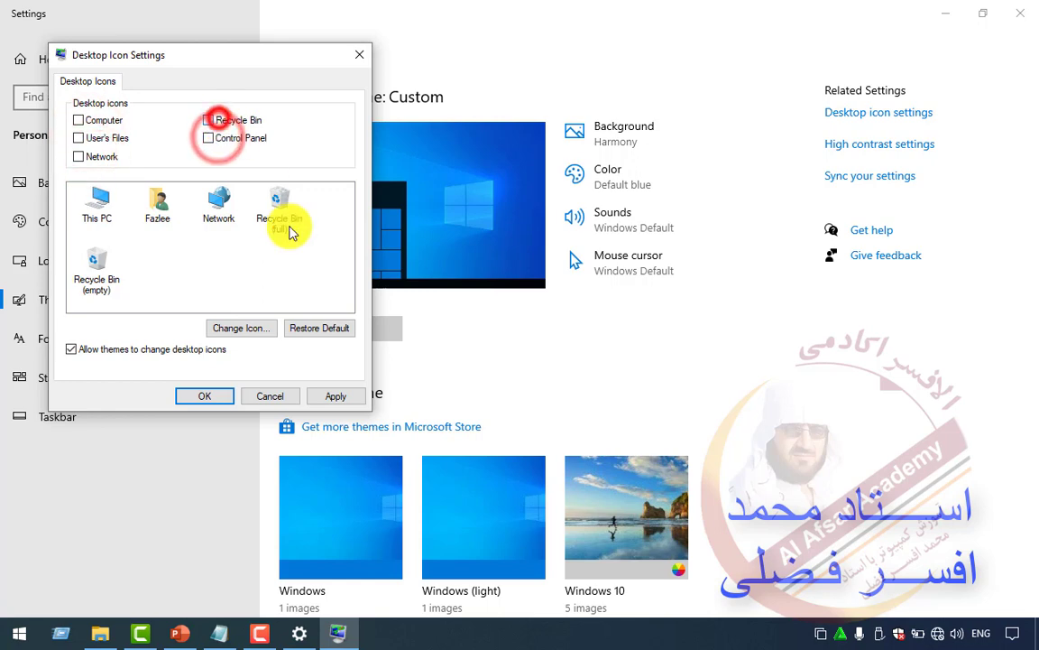
click(339, 395)
click(204, 395)
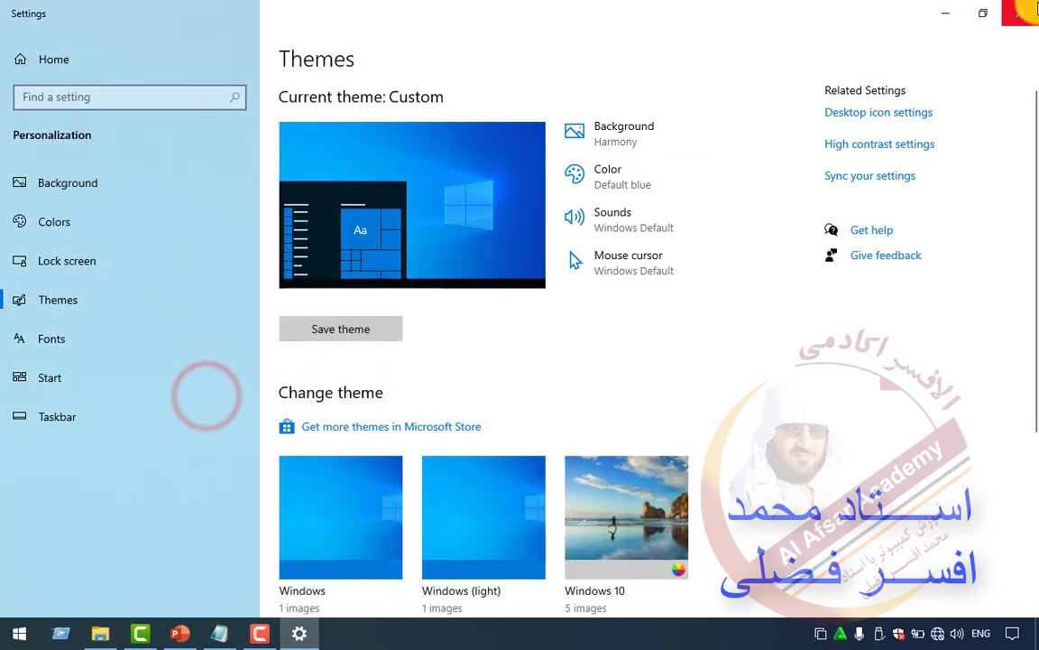
click(1020, 13)
Step: Refresh the desktop
right_click(213, 124)
right_click(267, 121)
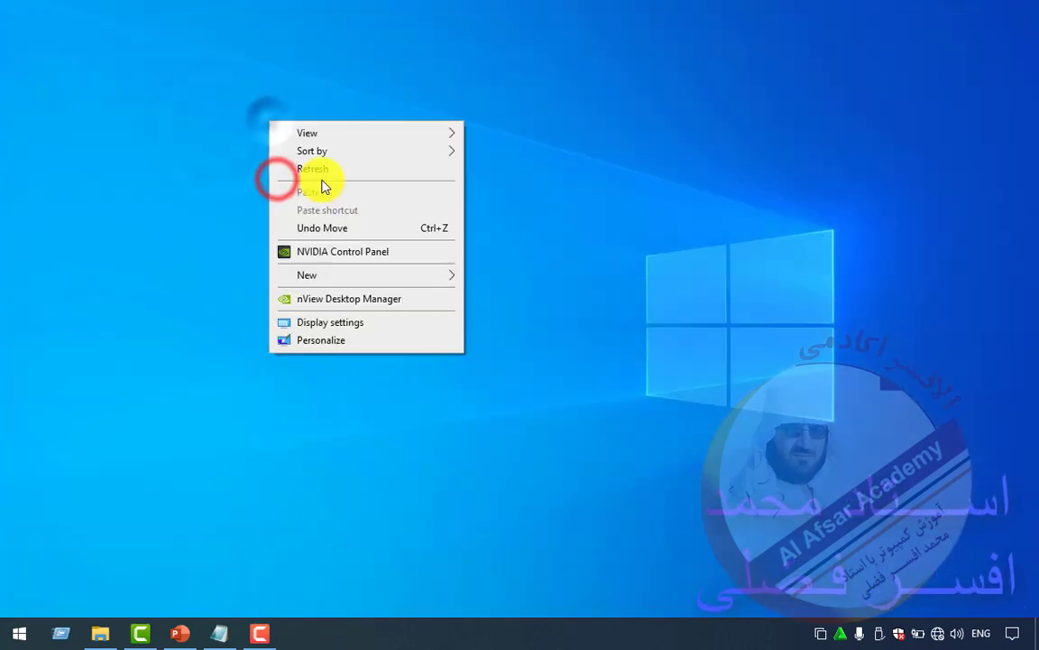
click(322, 169)
Step: Create a new text document on the desktop and name it khan.txt
right_click(340, 168)
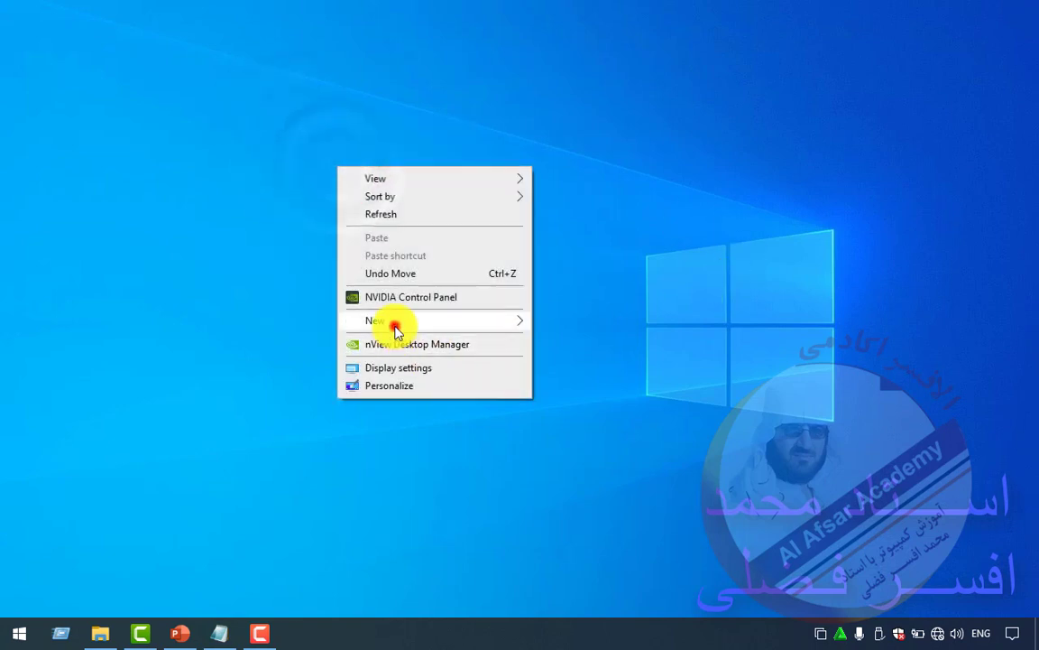
click(394, 322)
click(594, 542)
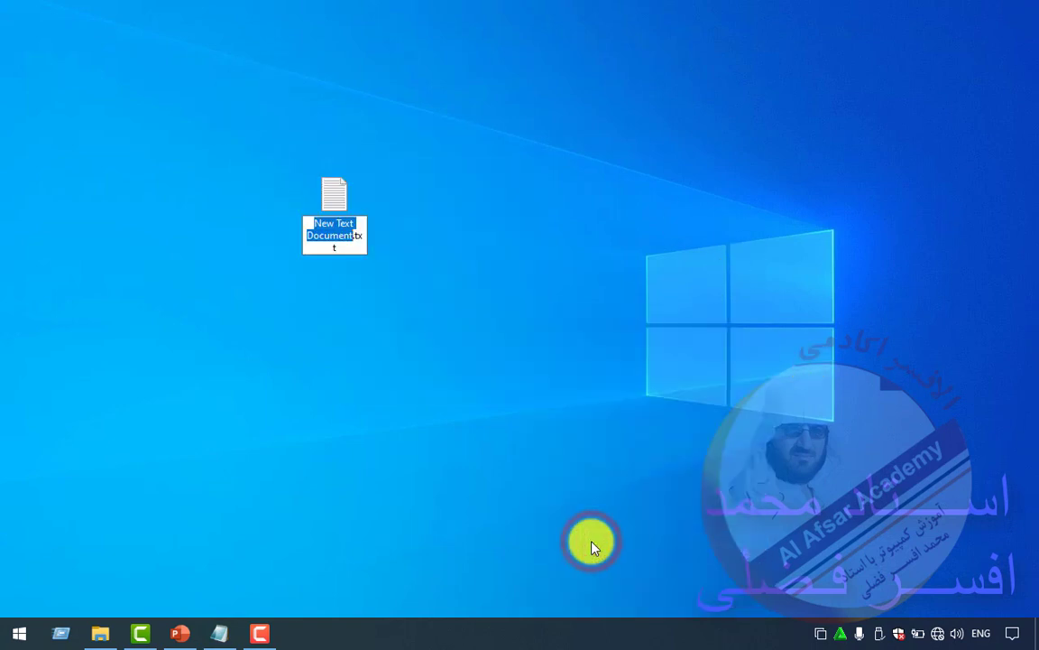
text(khan)
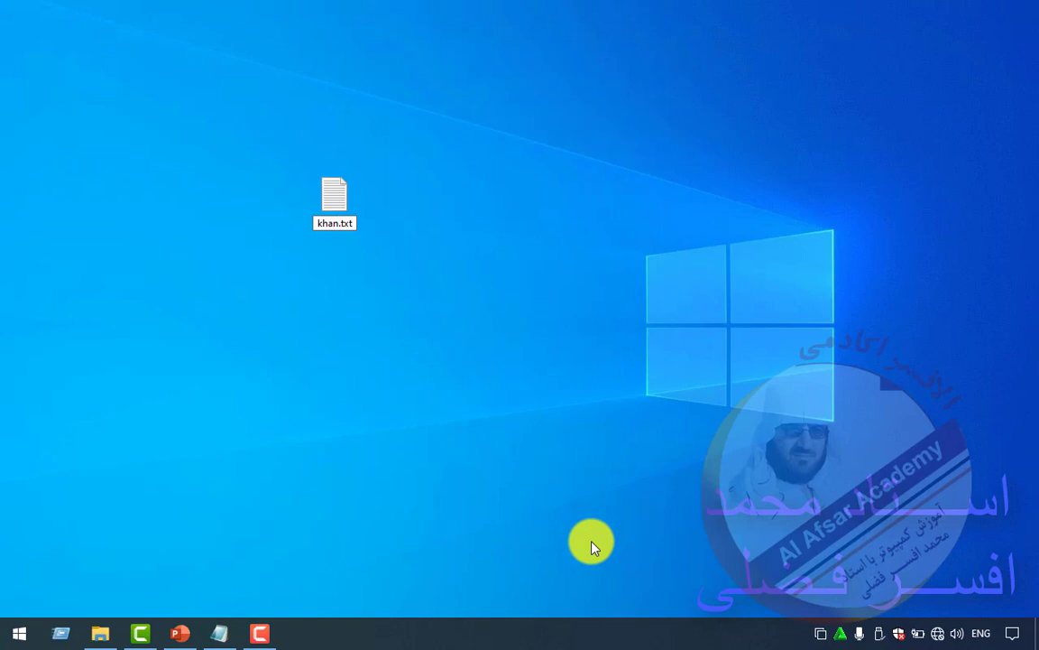
key(Return)
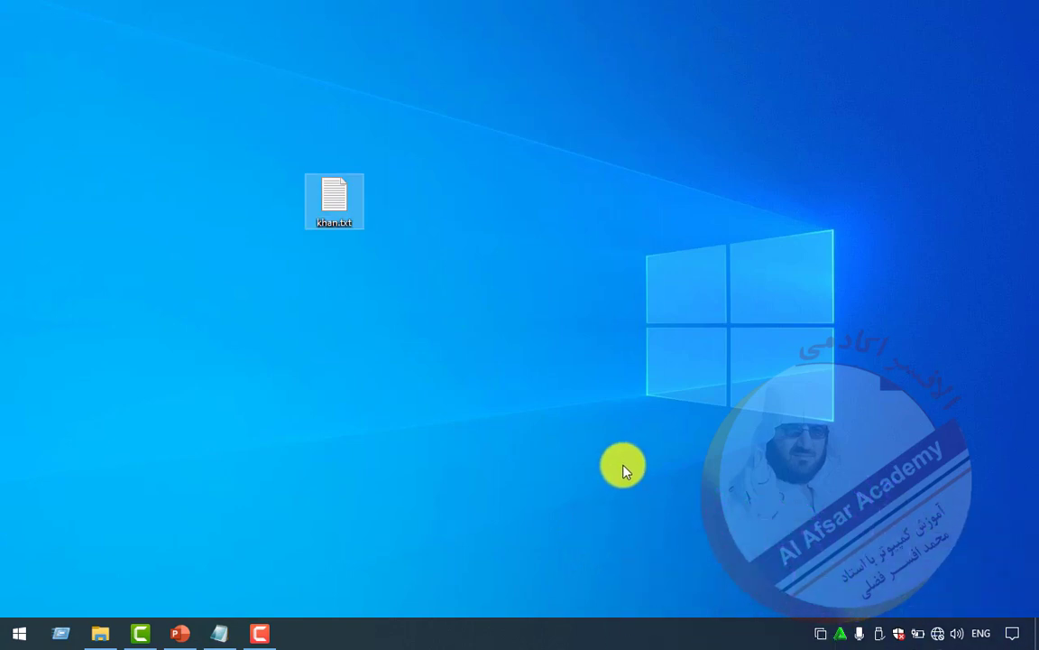
Step: Write the lines "sdfasdjfklsdflkasdfsad", "fasdfasdfasdfasdflasdjf" and "sdfasdlfsdlfsdlfjsdlfjsdlf" in khan.txt, then save and close it
right_click(332, 204)
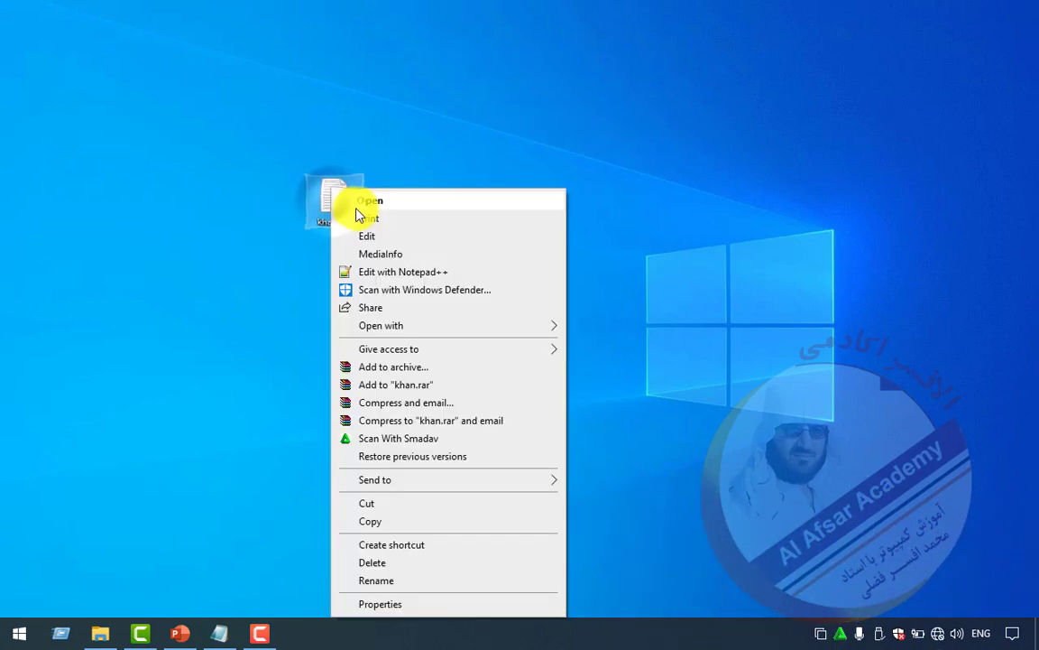
click(361, 204)
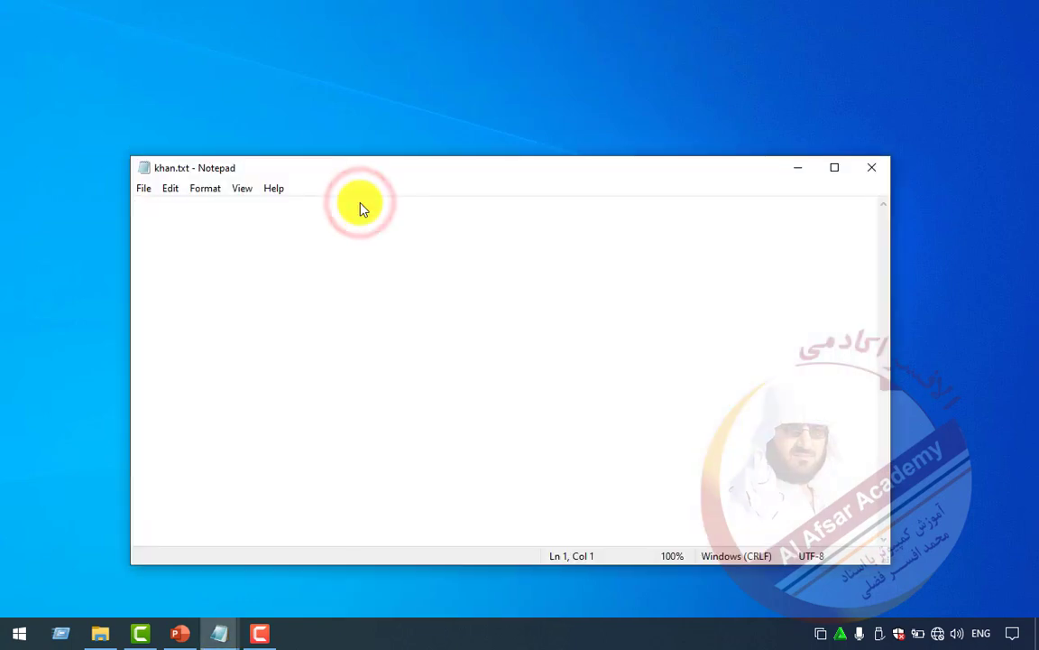
text(sdfasdjfklsdflkasdfsad)
key(Return)
text(fasdfasdfasdflasdjf)
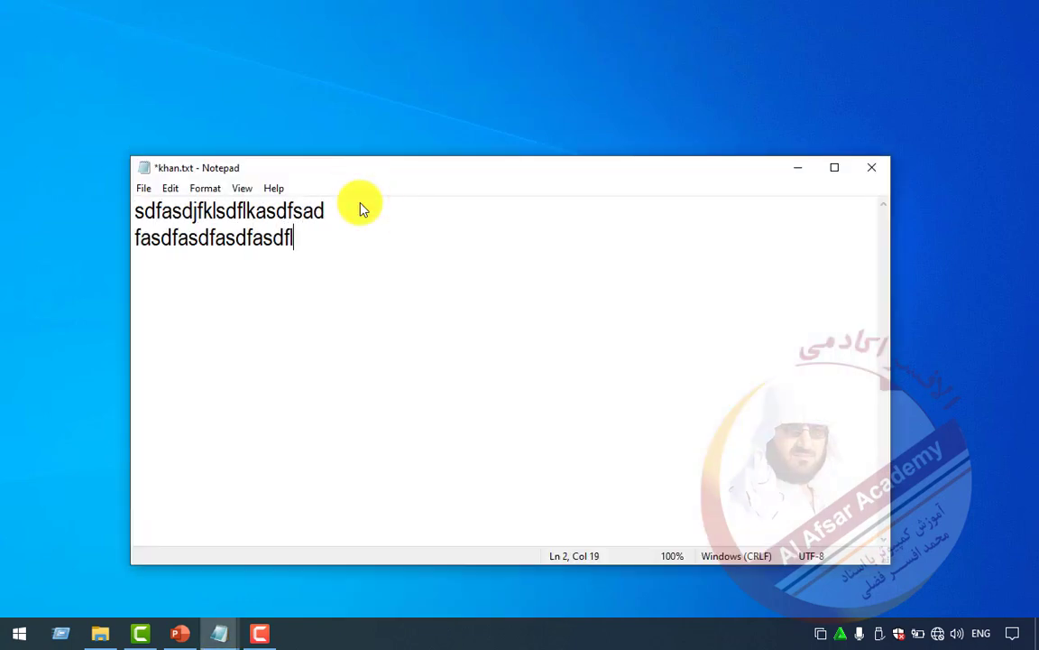
key(Return)
text(sdfasdlfsdlfsdlfjsdlfjsdlf)
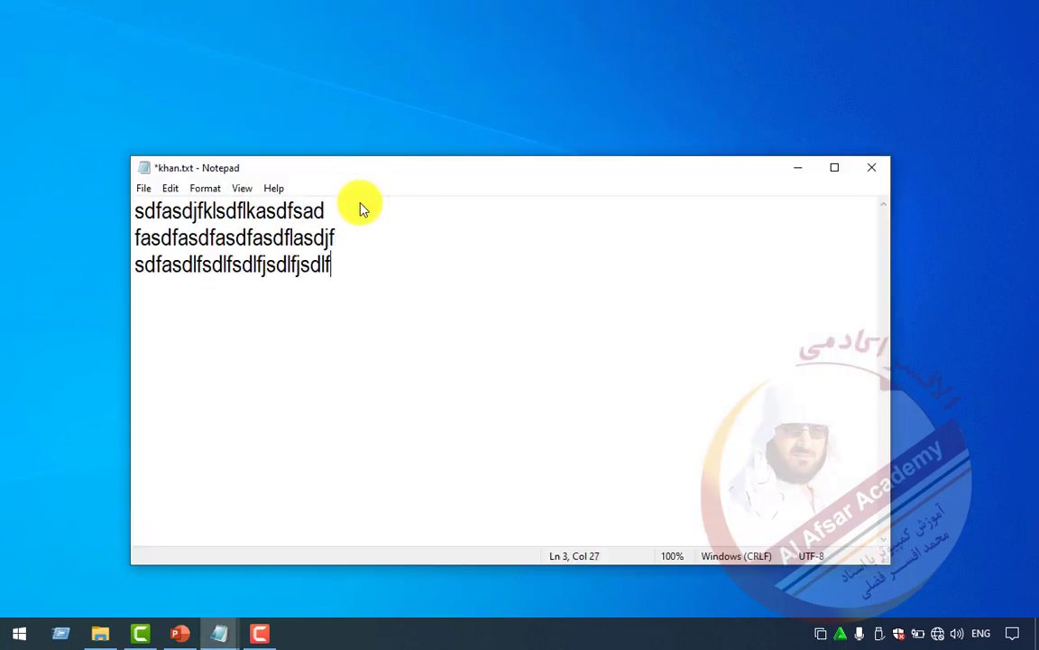
click(871, 172)
click(478, 324)
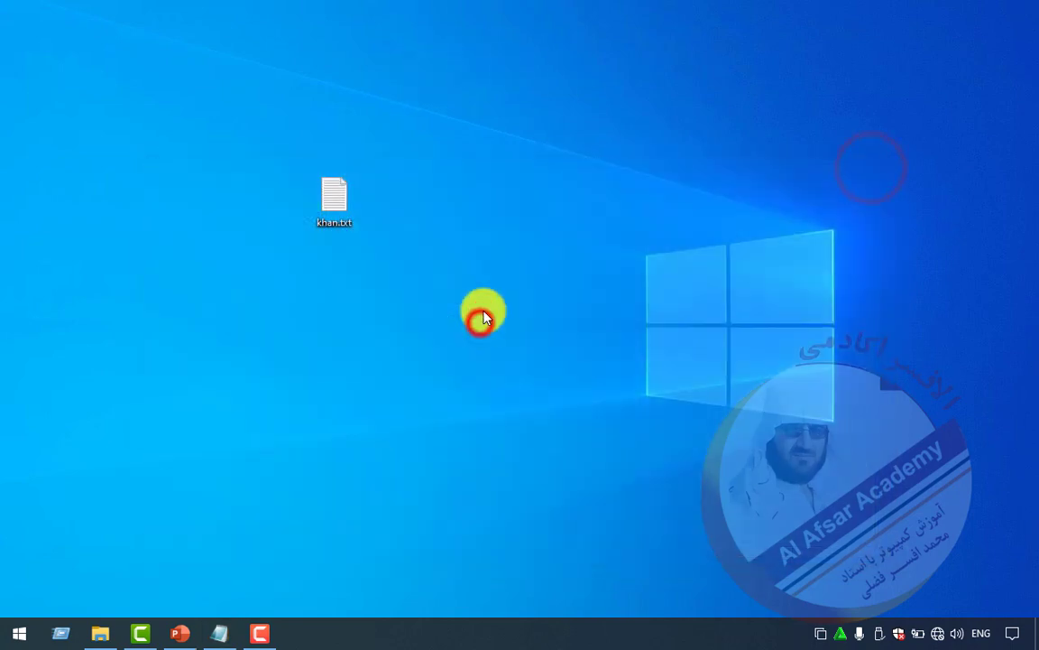
Step: Create another text document on the desktop and name it jan.txt
right_click(513, 232)
click(570, 388)
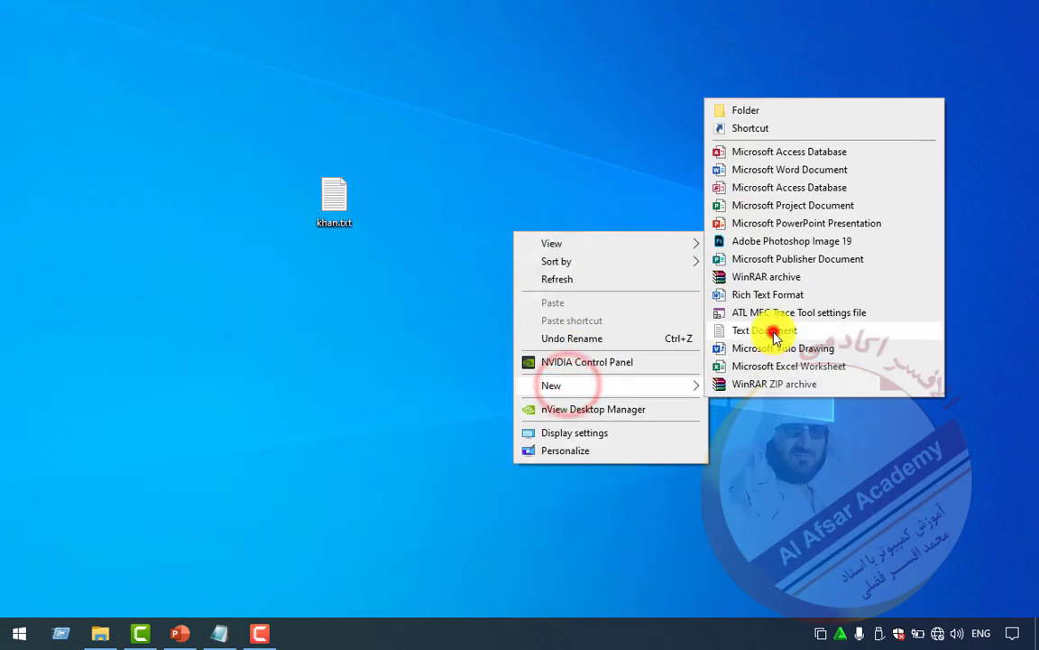
click(776, 333)
text(jan.txt)
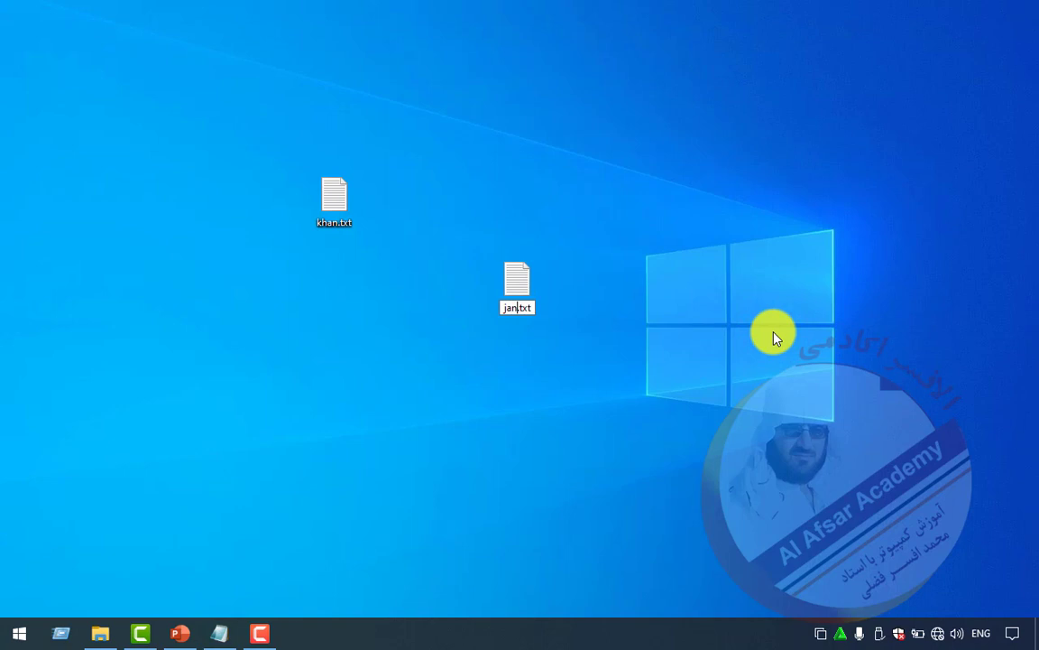
key(Return)
Step: Write the lines "sdfasdflasdlfkasdf", "sdfasdflsdlfasdjf" and "sdfasdfsadlfjsdlfsdf" in jan.txt, save and close it
key(Return)
text(sdfasdflasdlfkasdf )
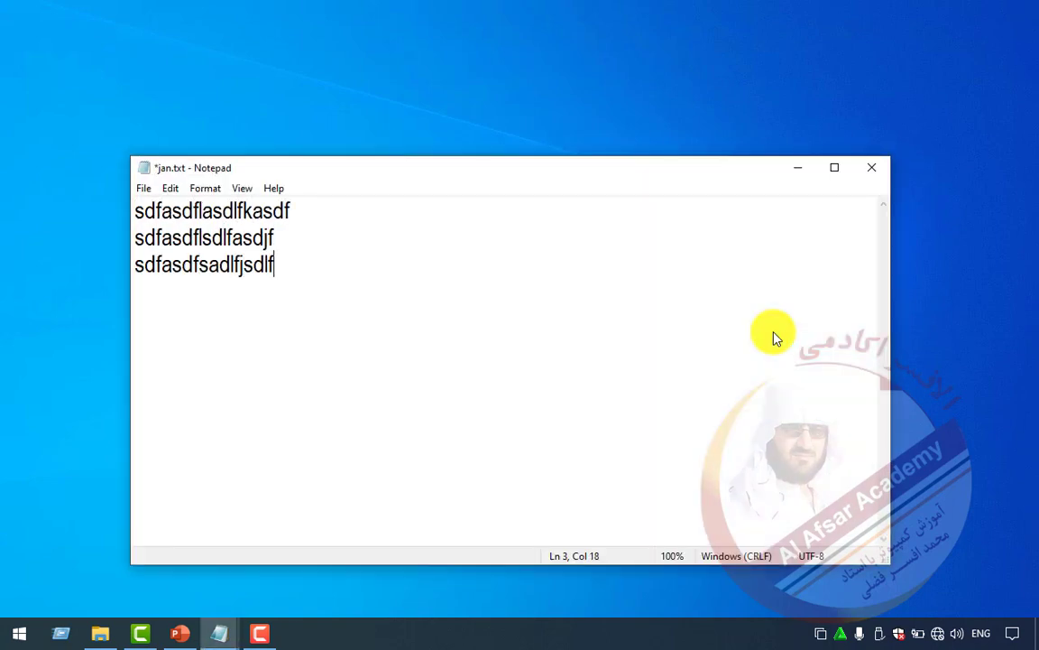
text(sdf)
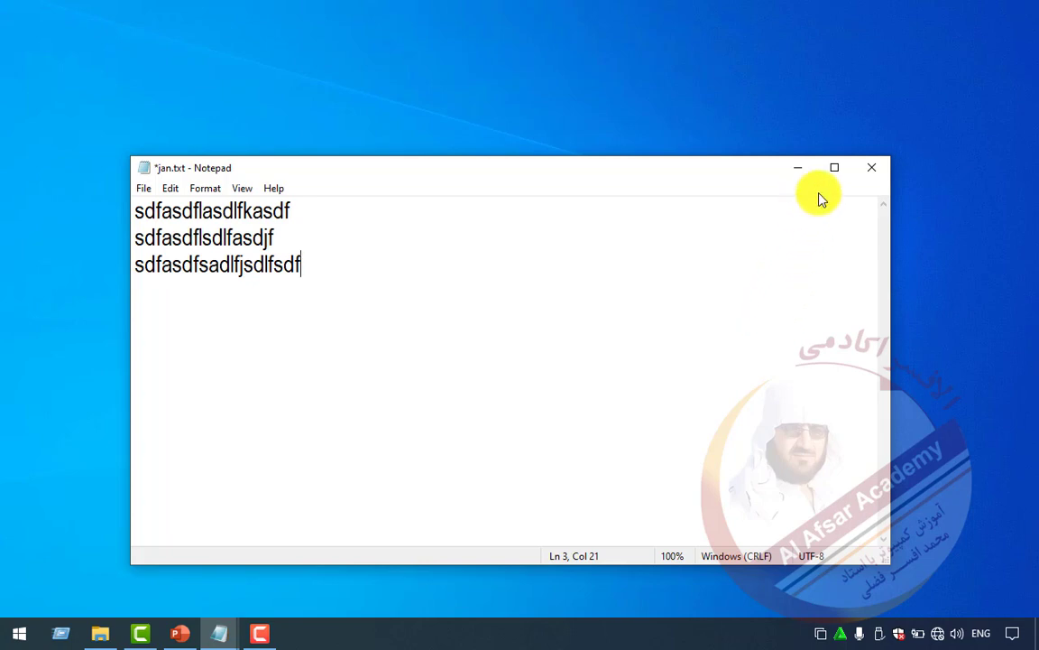
click(871, 174)
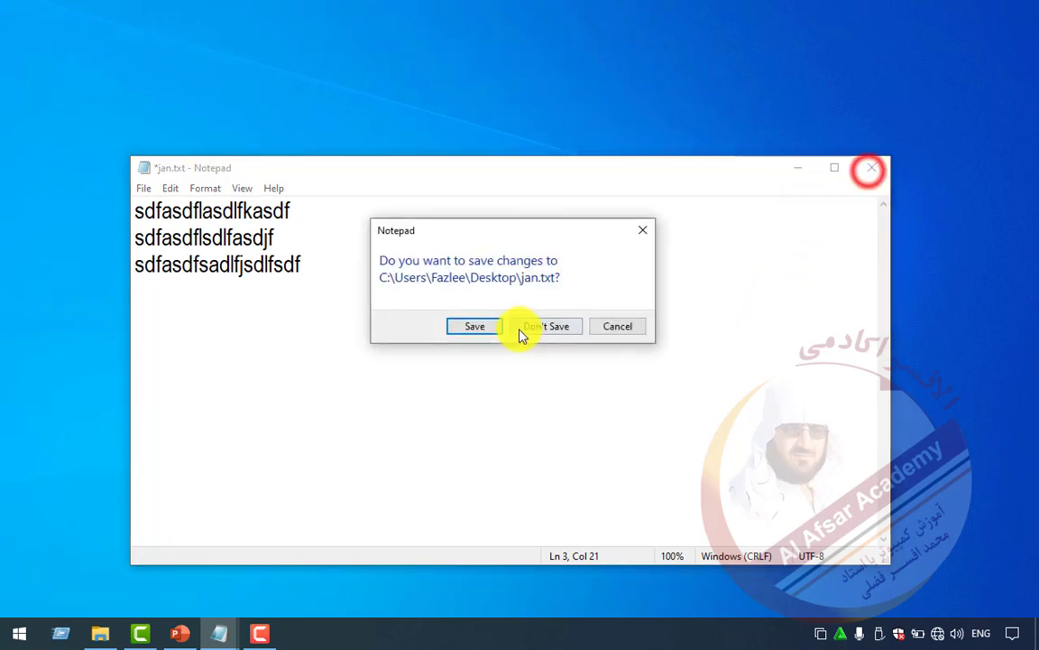
click(467, 326)
click(402, 393)
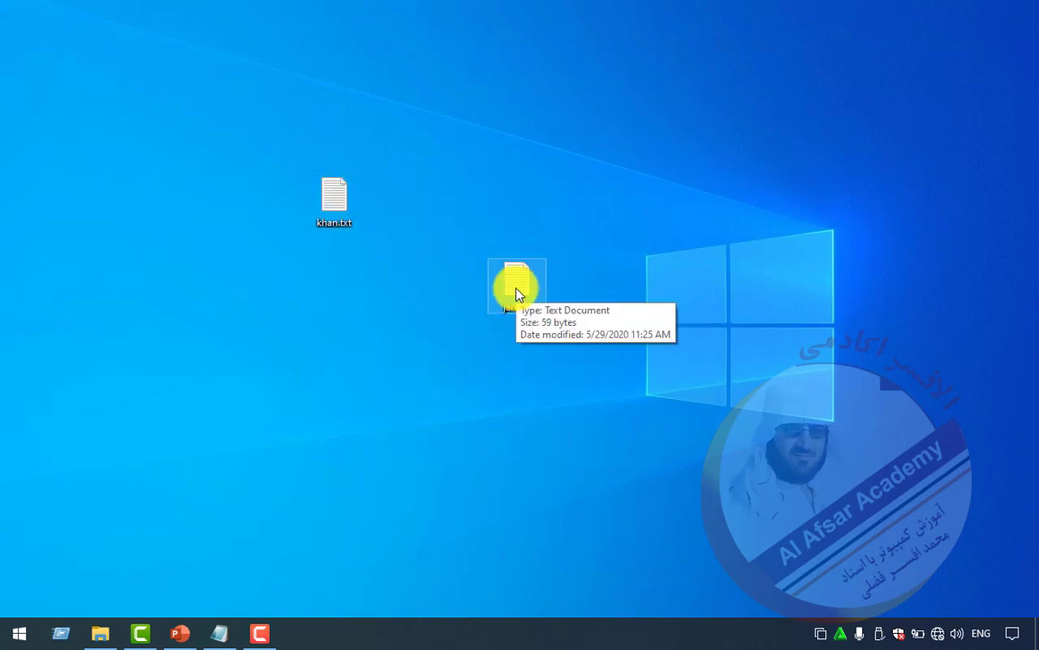
Step: Create a new text document in an empty area of the desktop and name it ziarmal.txt
right_click(668, 207)
click(719, 361)
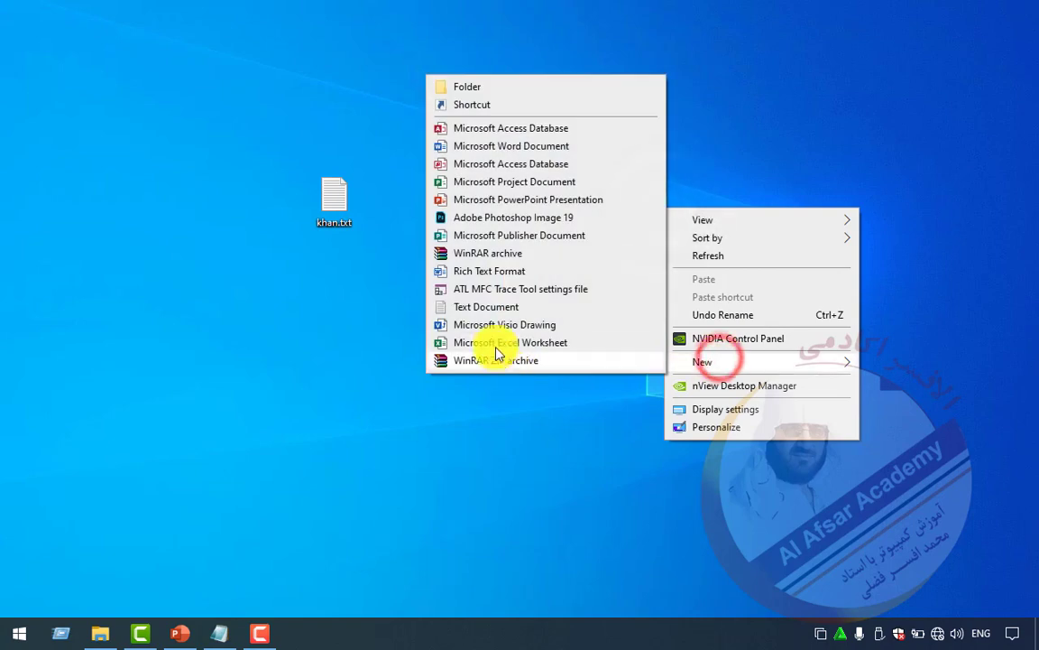
click(495, 311)
text(z)
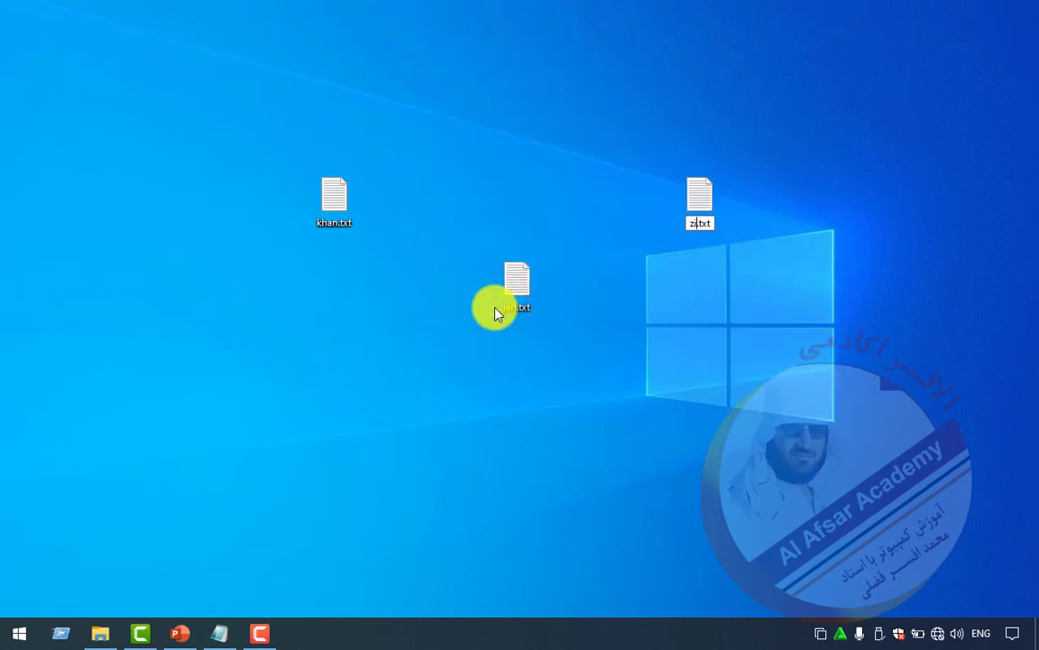
text(iarmal)
key(Return)
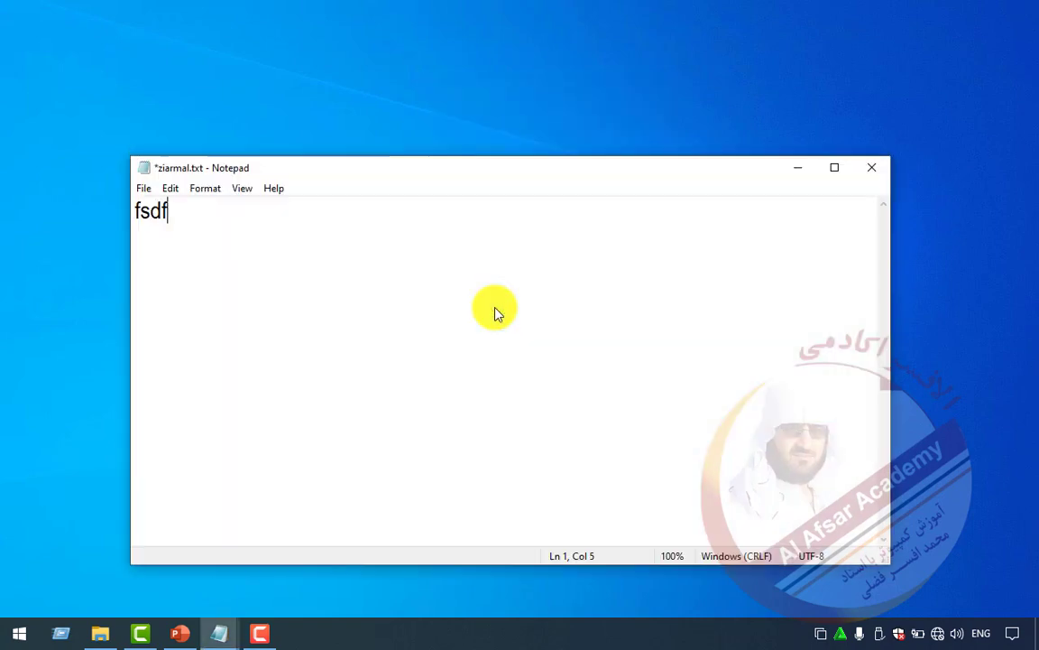
Step: Write the lines "fsdfasdfas", "dfasdfasdfasdfassdf" and "sdfasddfsdf" in ziarmal.txt, save and close it, and refresh the desktop
text(fasdfas dfas)
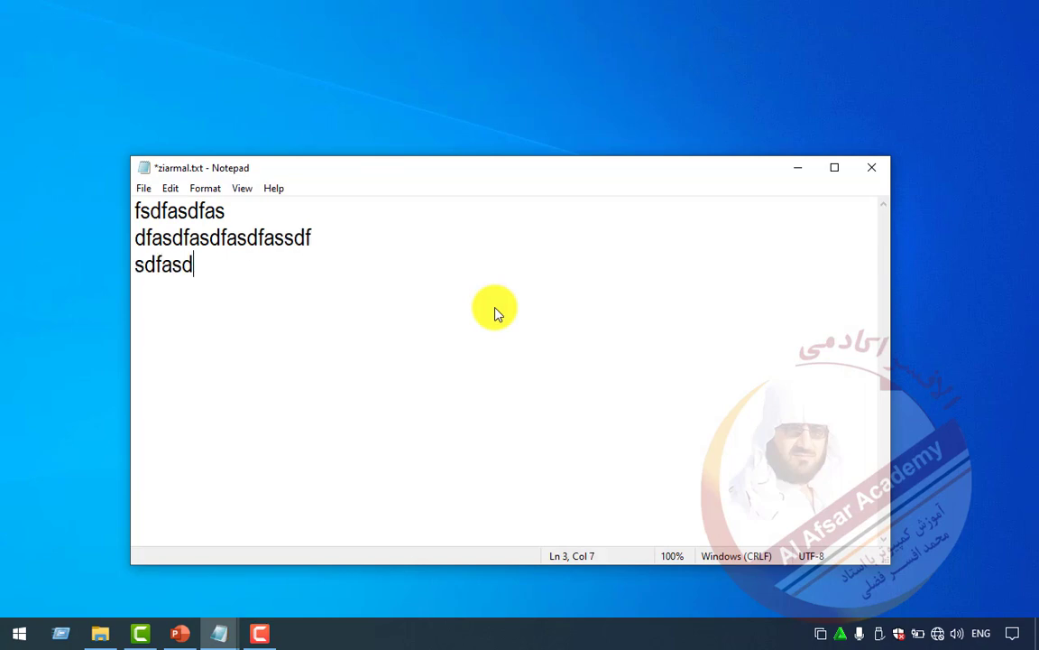
text(dfasdf)
click(871, 168)
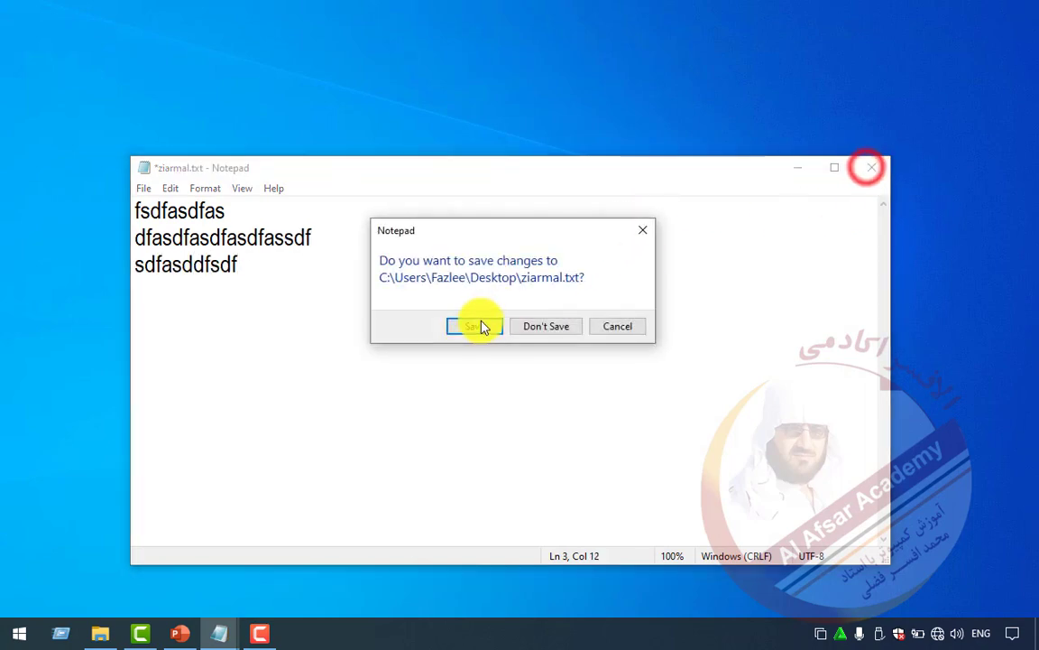
click(481, 326)
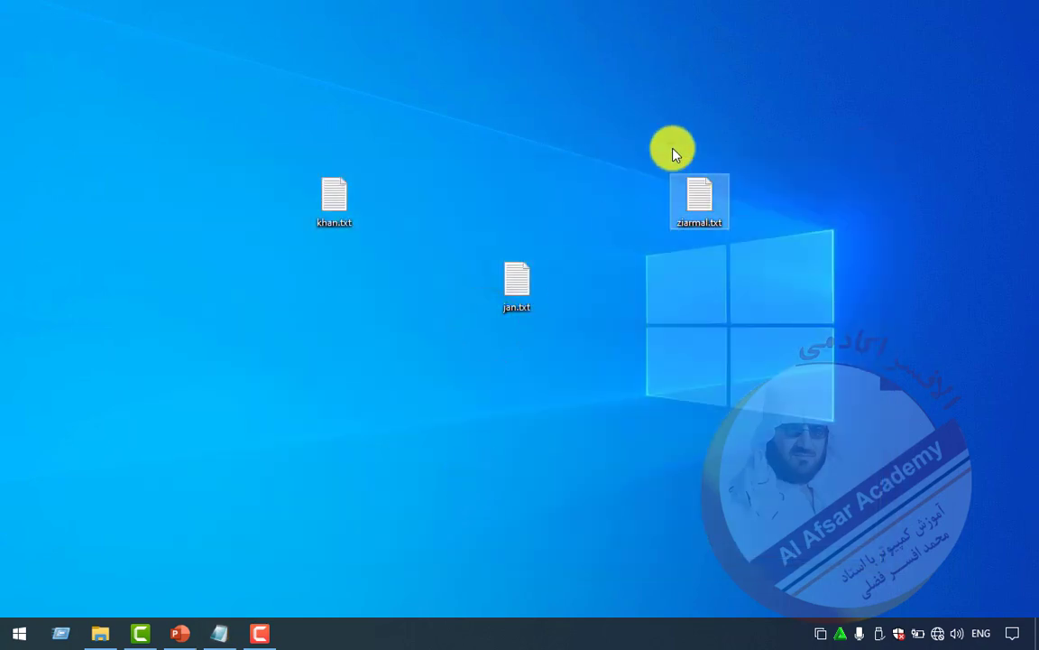
right_click(672, 151)
click(684, 193)
Step: Create a new text document above jan.txt on the desktop and name it ali.txt
right_click(516, 146)
click(568, 298)
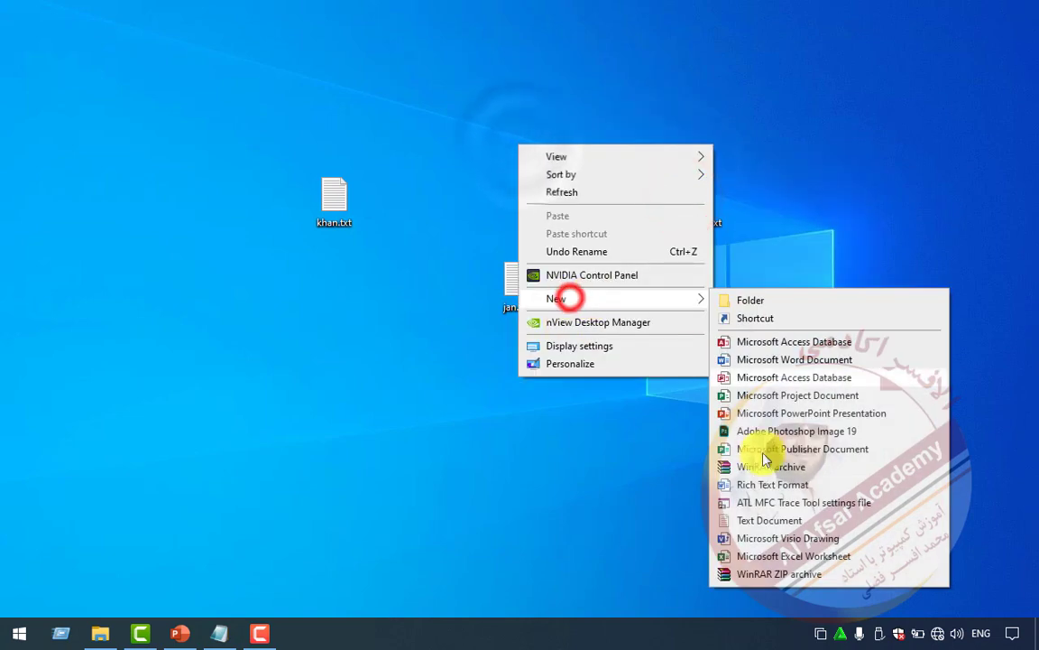
click(751, 519)
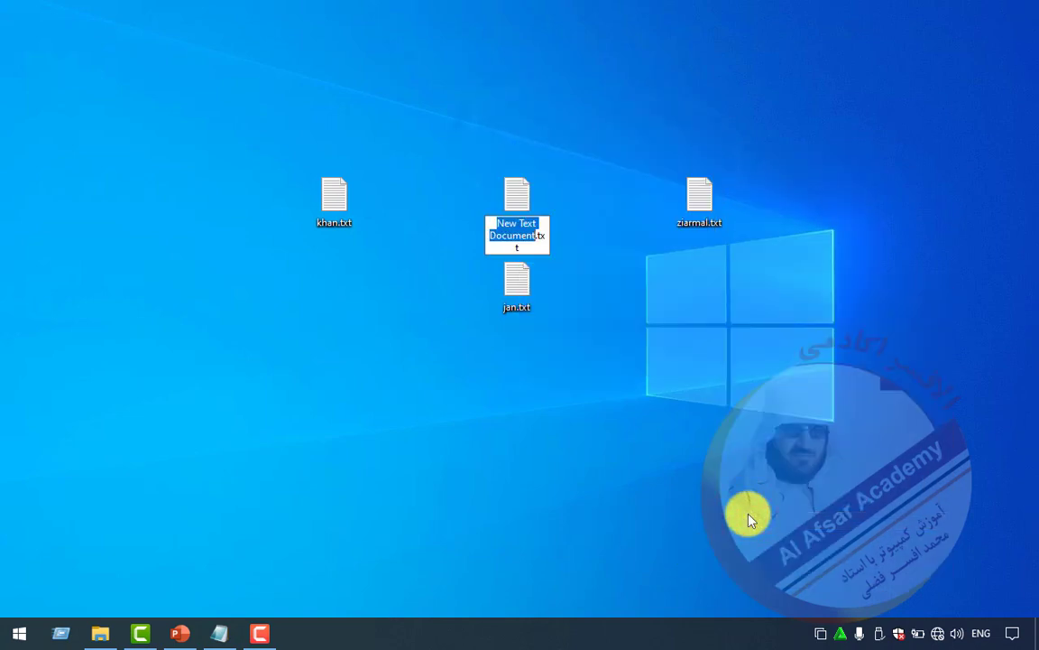
text(ali)
key(Return)
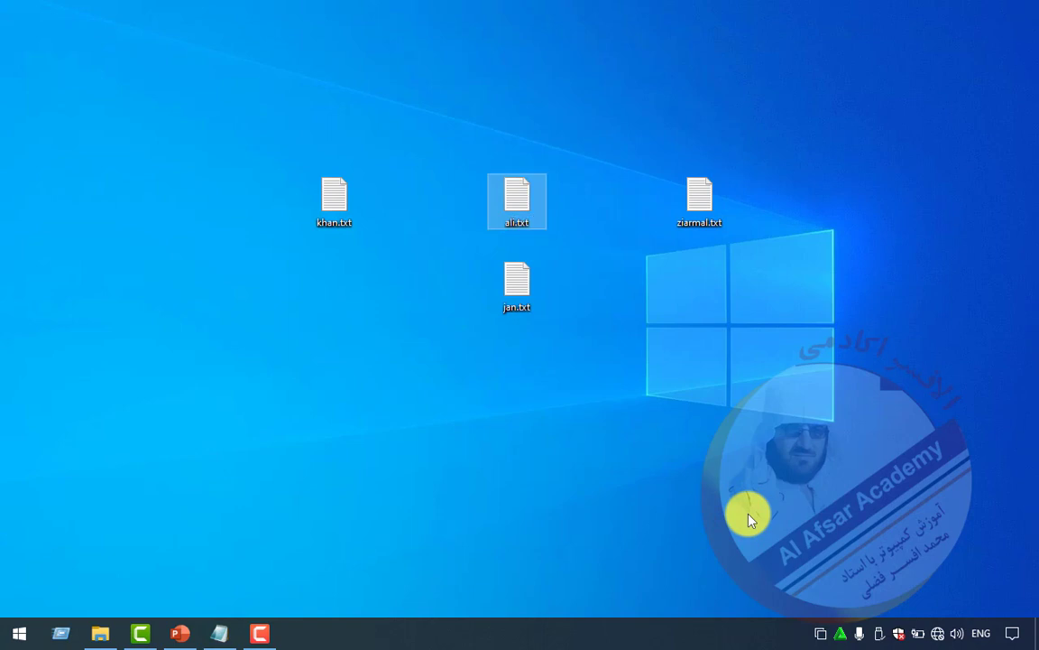
Step: Write the lines "sdfasdfasdfasdf", "asdfasdfasd", "fsdfasd", "fasdfasdfasdf" and "sdf" in ali.txt, save and close it
key(Return)
text(sdfasdfasdfasdf)
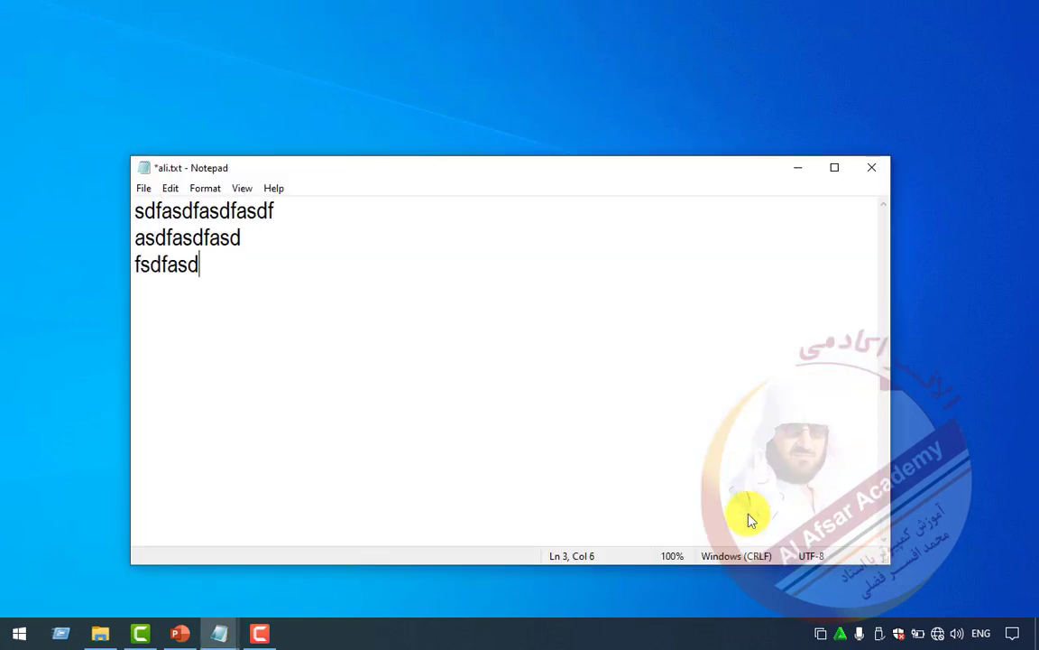
key(alt+F4)
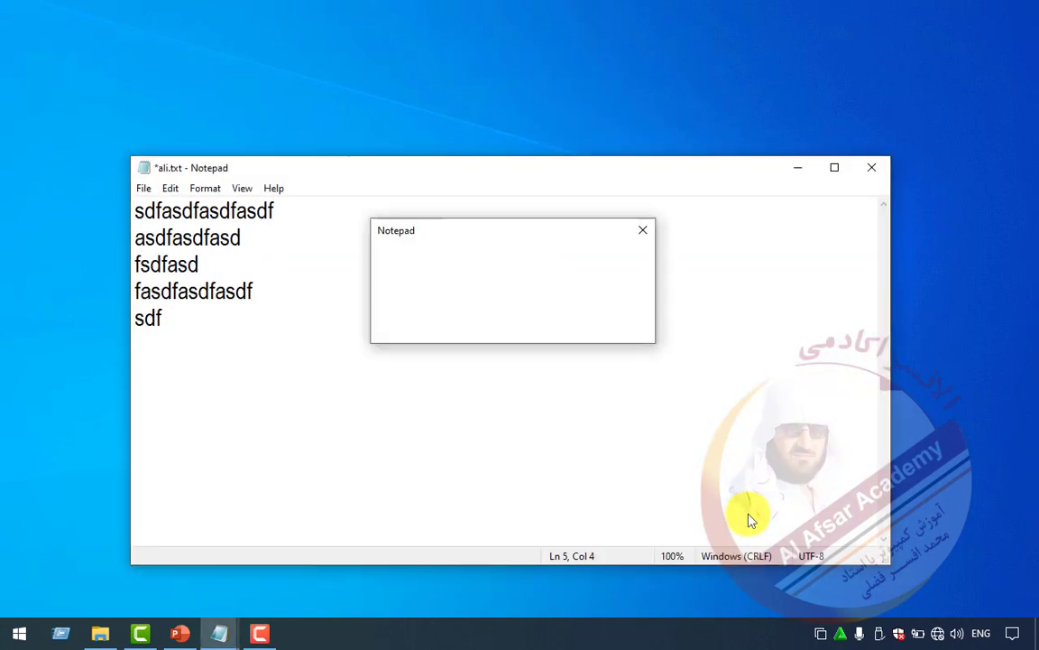
key(Return)
Step: Create a new text document beside the Windows logo on the desktop and name it baba.txt
right_click(848, 322)
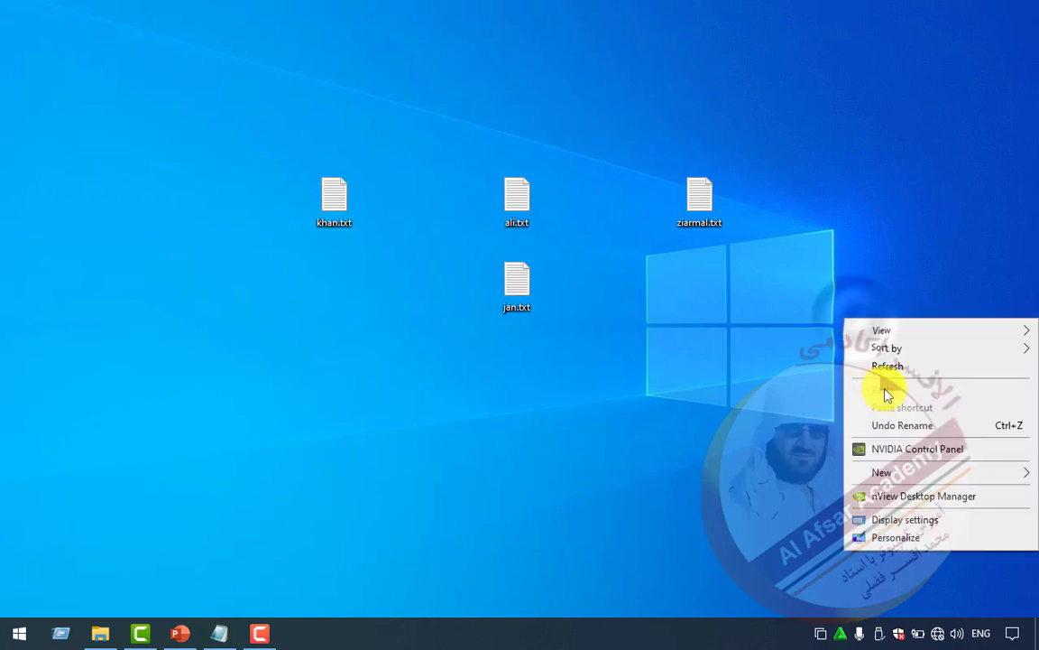
mouse_move(893, 473)
click(672, 416)
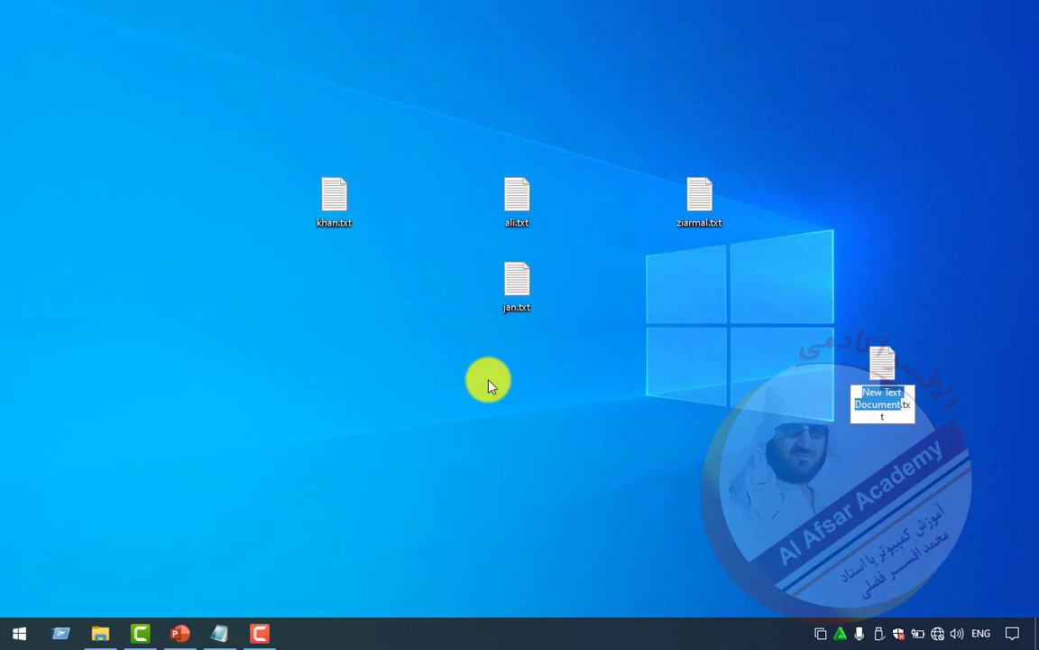
text(baba)
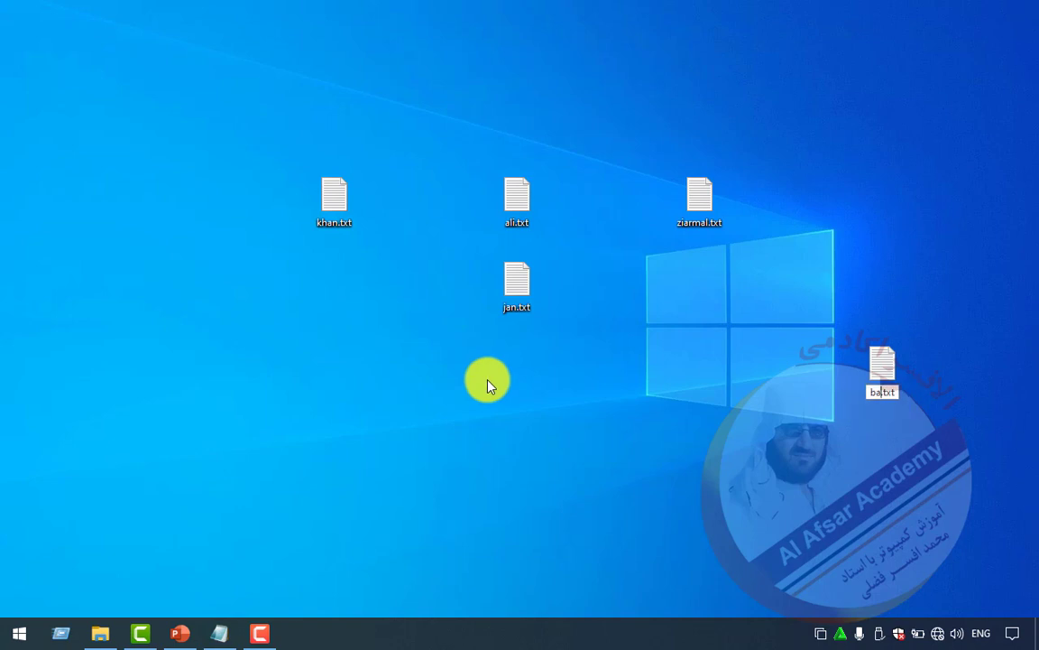
key(Return)
Step: Fill baba.txt with six lines of random text, starting with "dfasdfasdfasdfasdfas" and ending with "asdfasdfasdfasdfas", save and close it
key(Return)
text(dfasdfasdfasdfasdf)
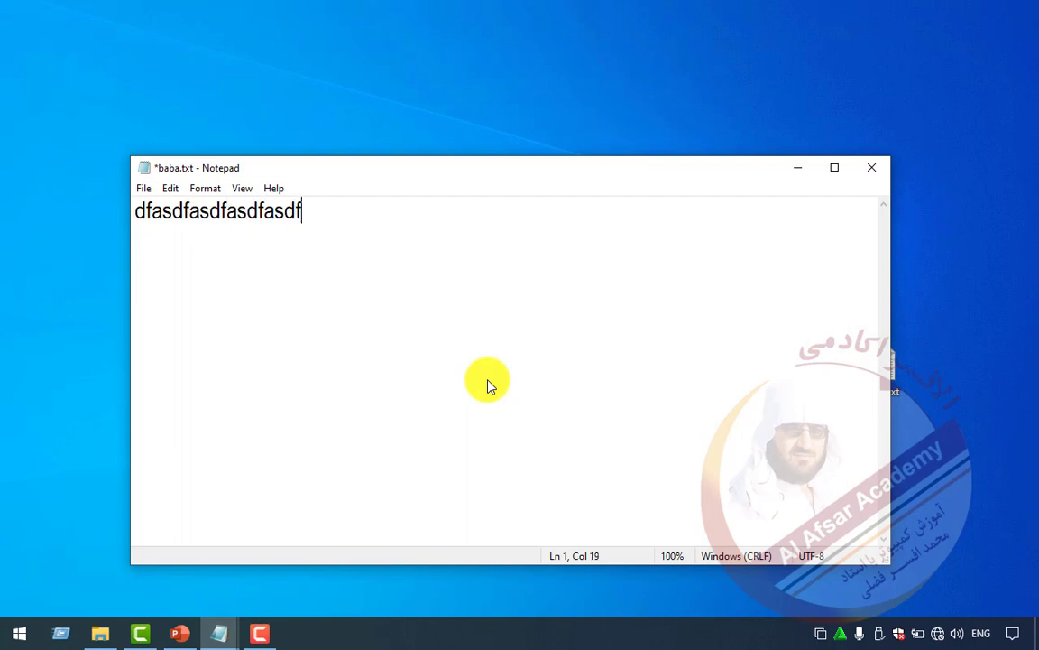
text(as dfasdfasdfasd)
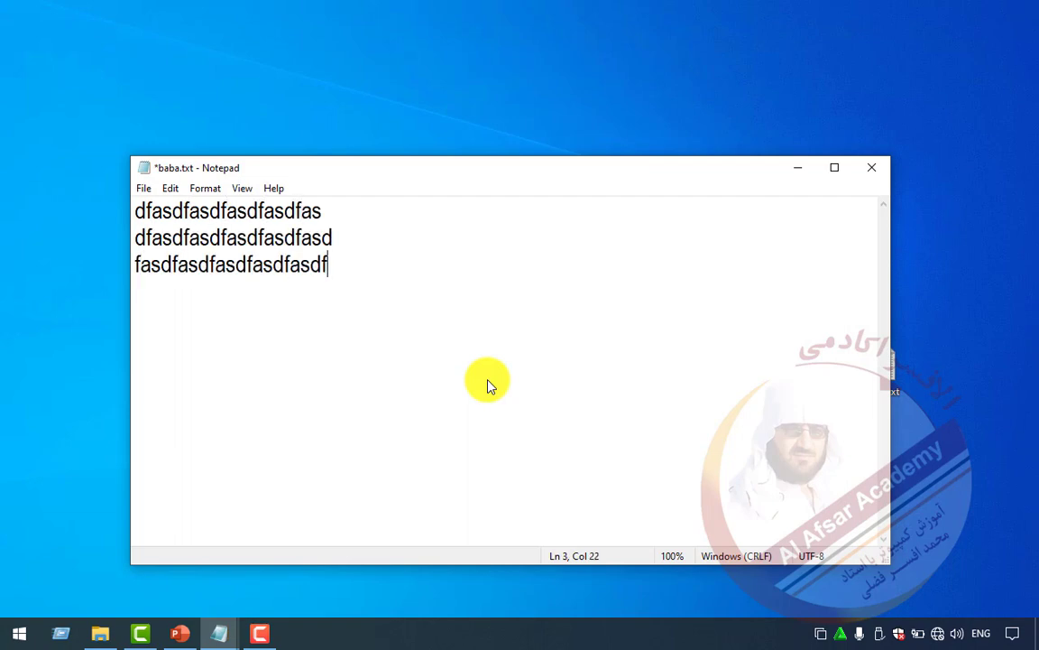
key(Return)
text(fasdfasdf)
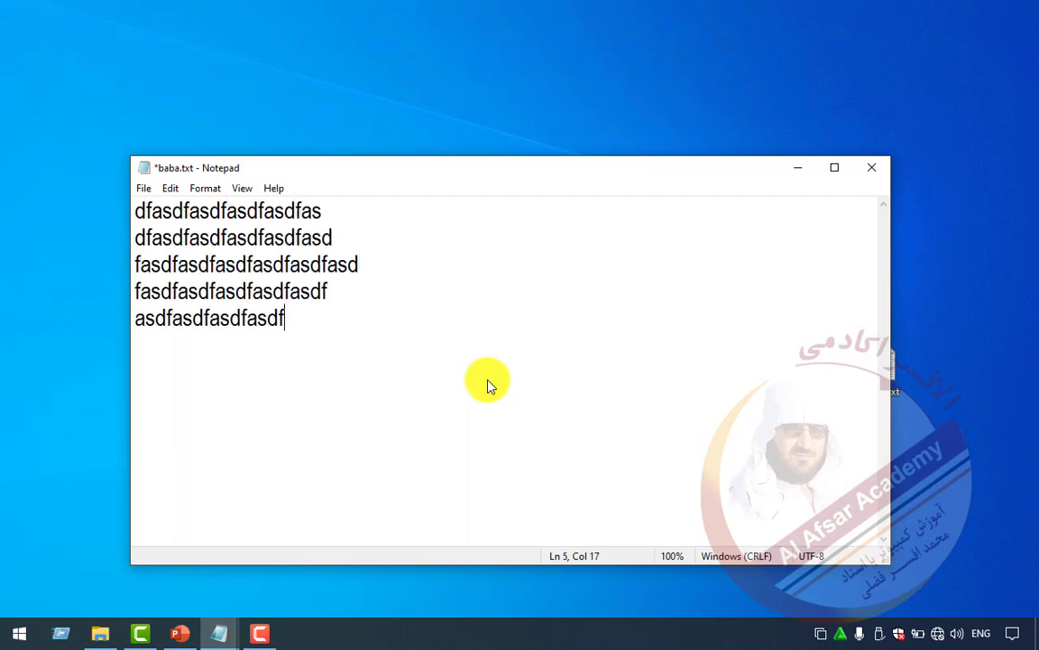
text(asdf)
key(Return)
text(asdfasdfasd)
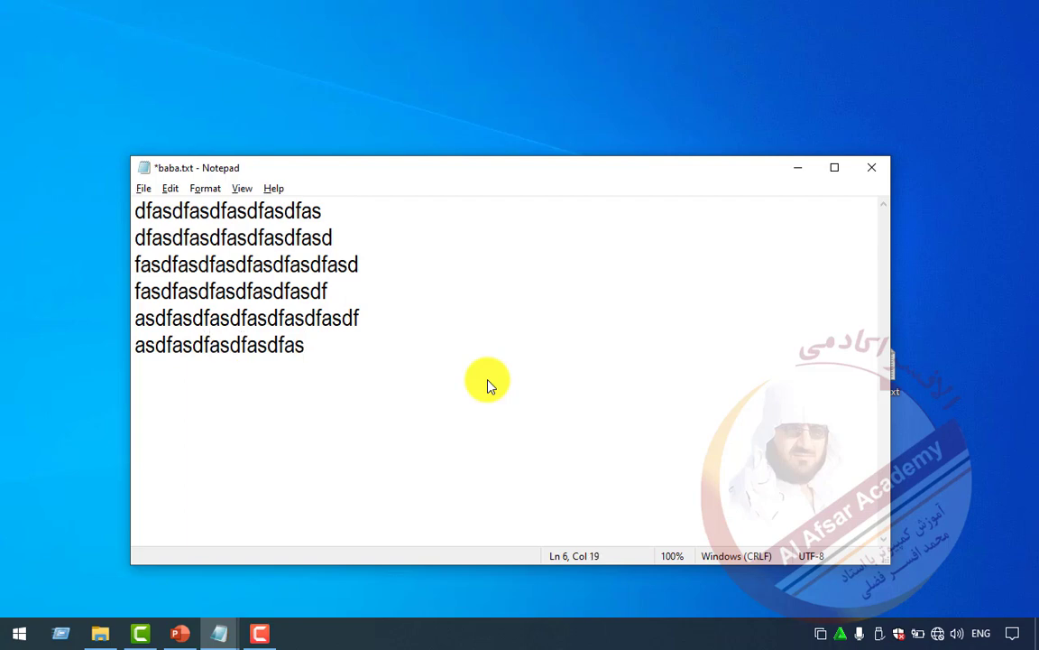
key(super+d)
Step: Create a new text document below jan.txt on the desktop and name it fareed.txt
right_click(487, 384)
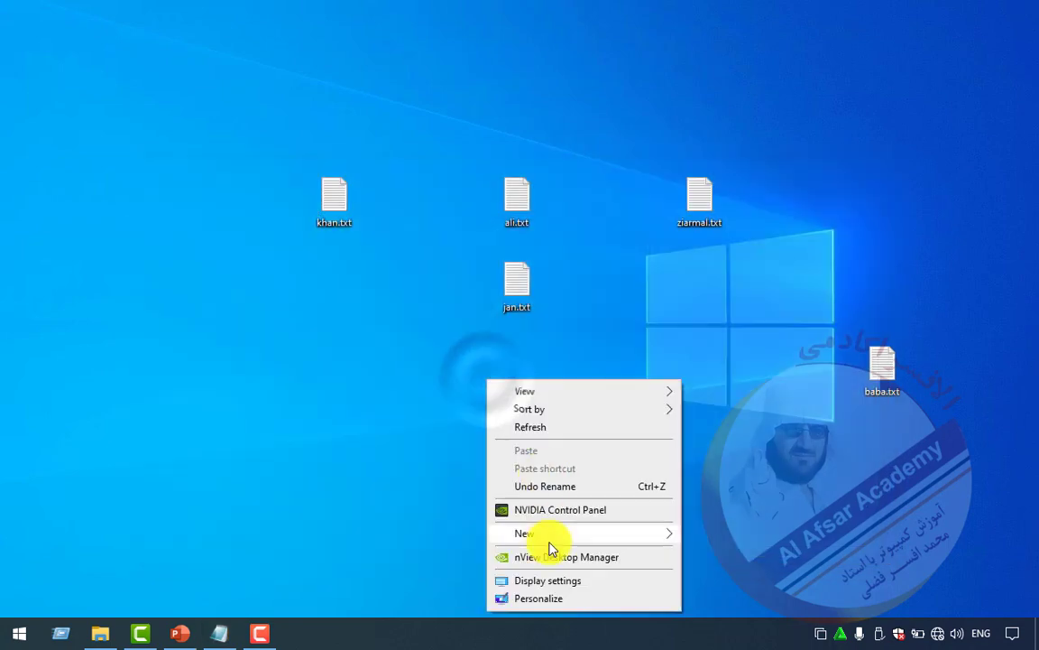
click(550, 534)
click(760, 478)
text(far.txt)
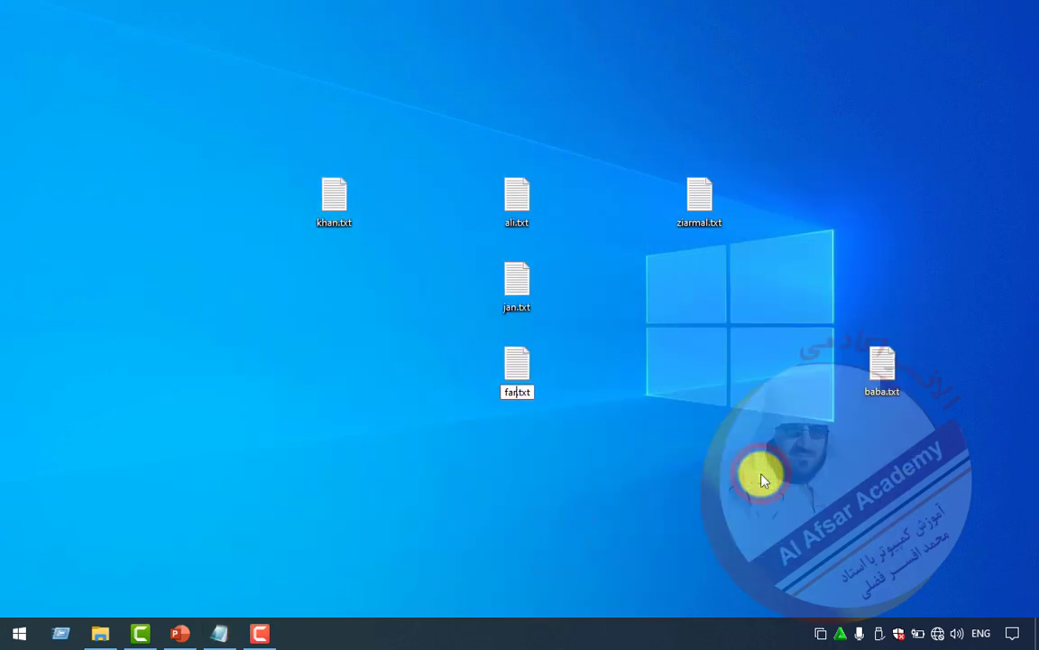
key(Return)
Step: Write the lines "dfsdfsdf" and "fsdf" in fareed.txt, save and close it
key(Return)
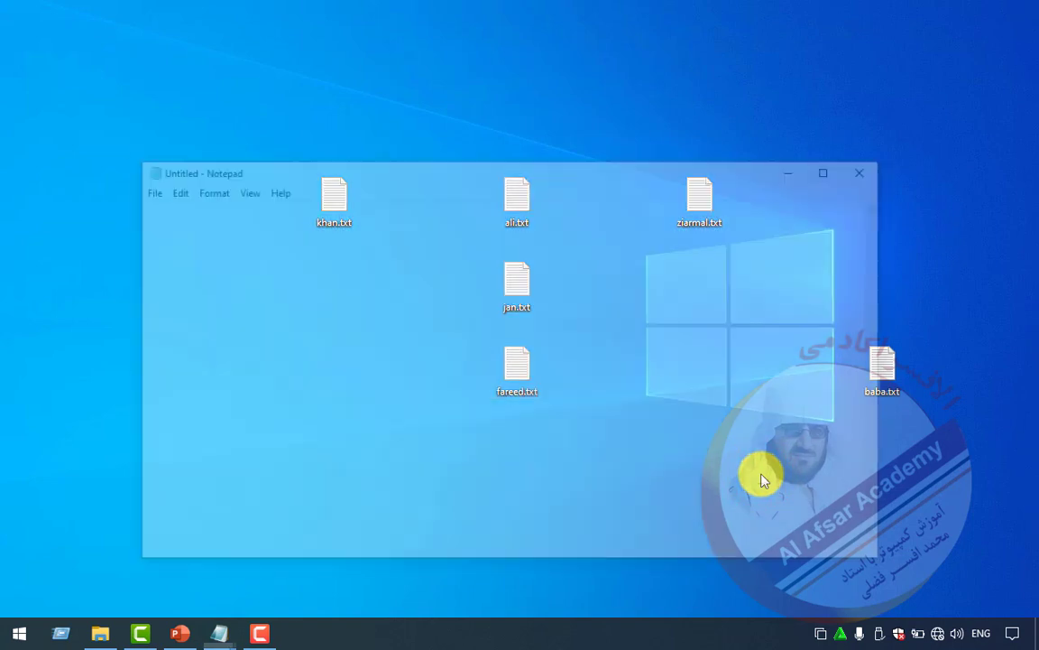
text(dfsdfsdf)
key(alt+F4)
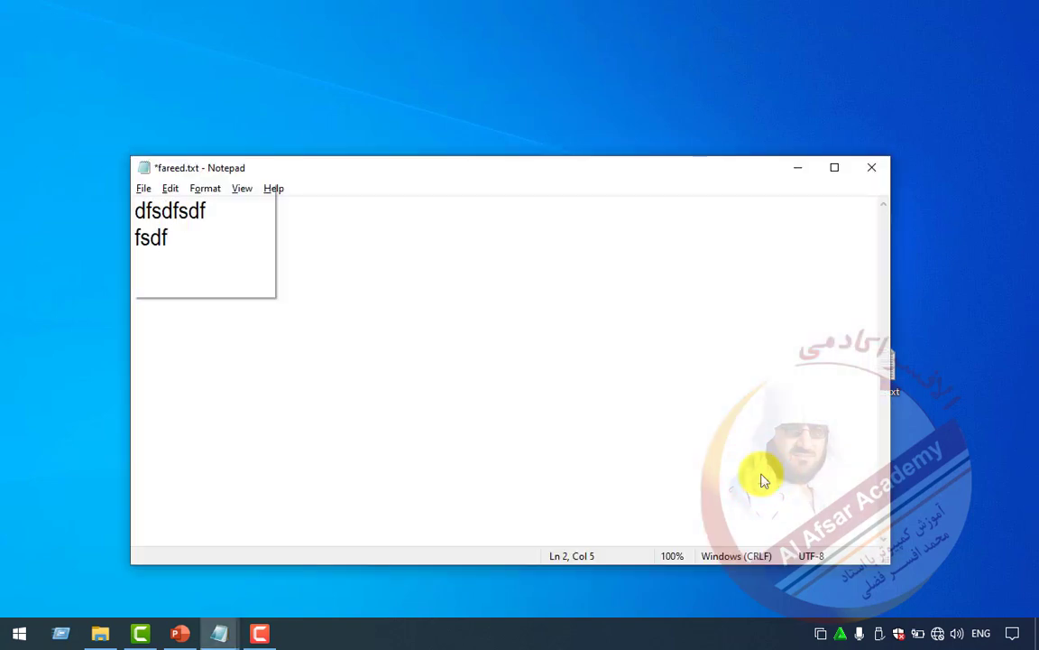
click(460, 326)
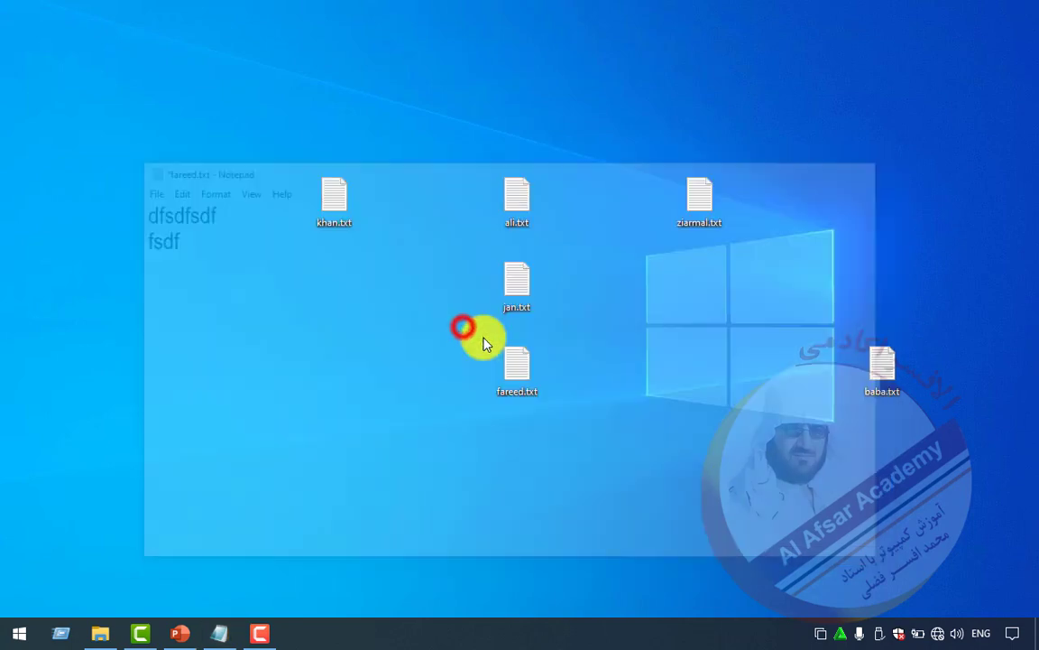
Step: Create a new text document below and beside khan.txt on the desktop and name it kamal.txt
right_click(239, 315)
click(304, 469)
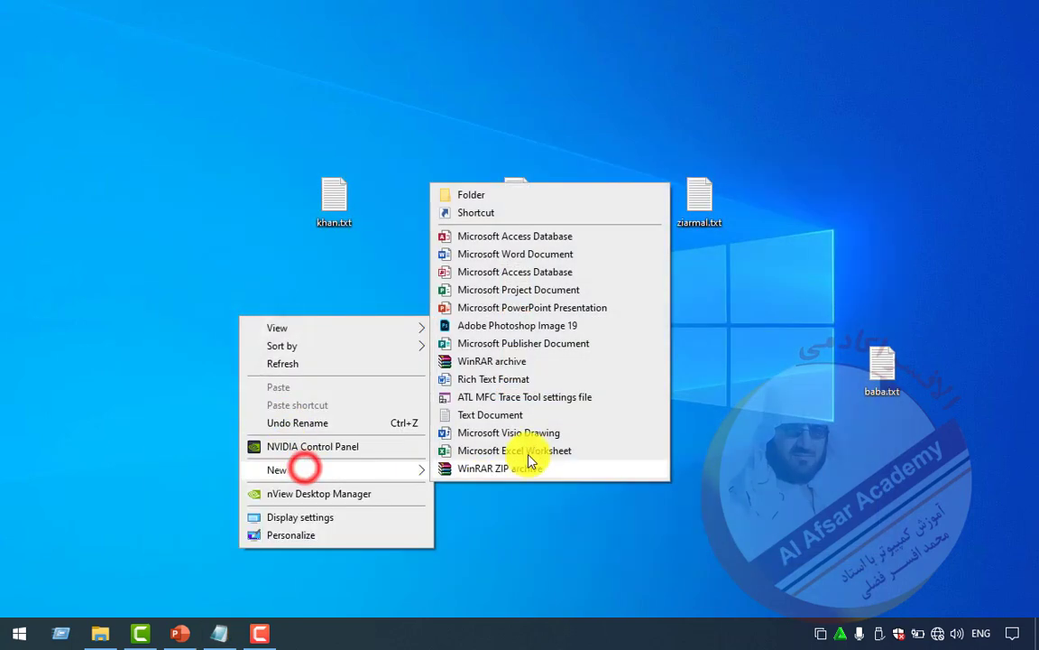
click(503, 415)
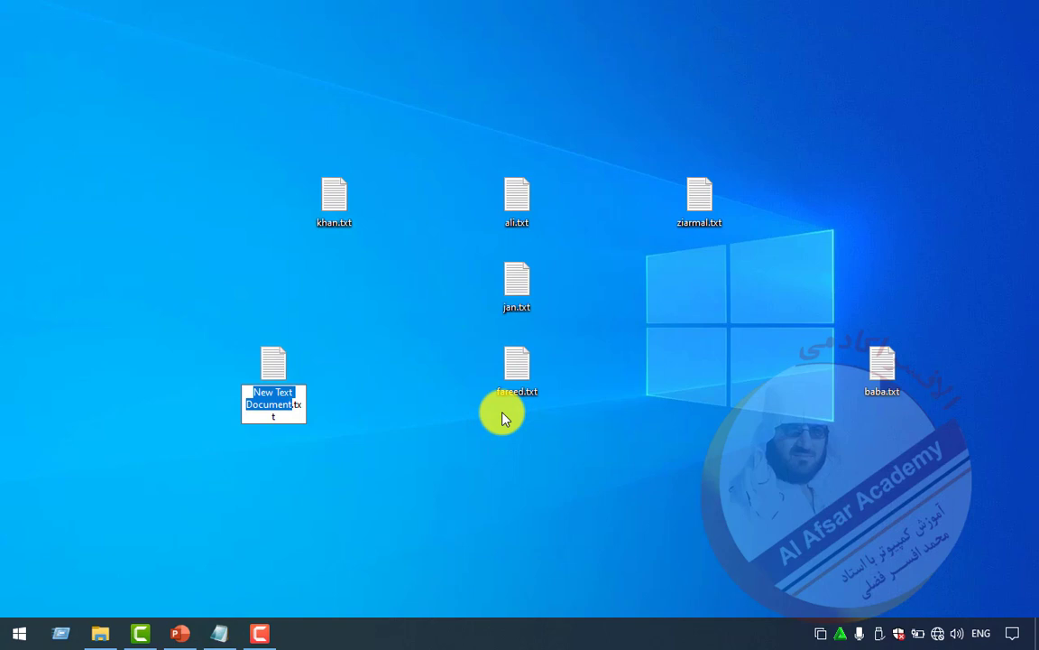
text(kamal)
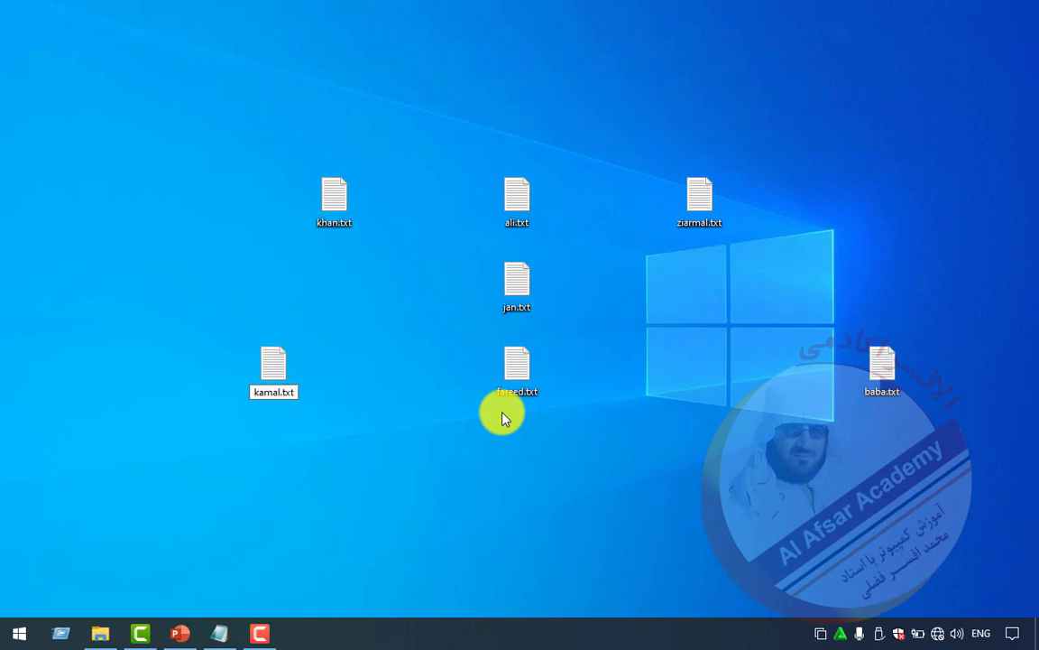
key(Return)
Step: Write the lines "dsfsdfsdafasdf", "asdfasdf" and "asdfasdfsdf" in kamal.txt, save and close it
key(Return)
text(dsfsdfsdaf)
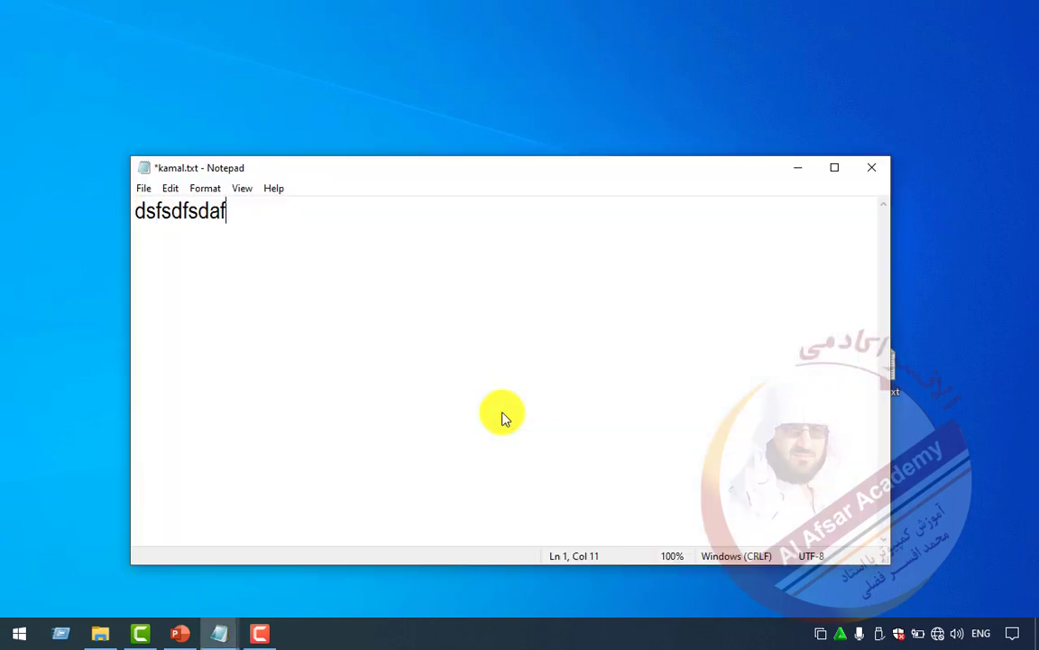
text(asdf)
key(Return)
text(asdfasdf)
key(Return)
text(asd)
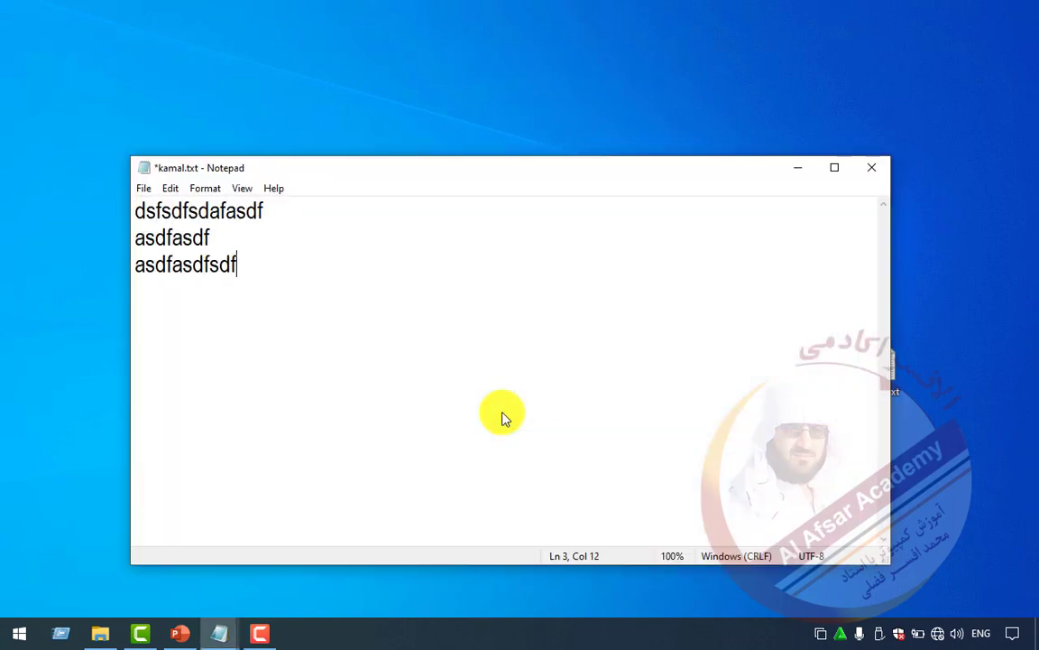
key(alt+F4)
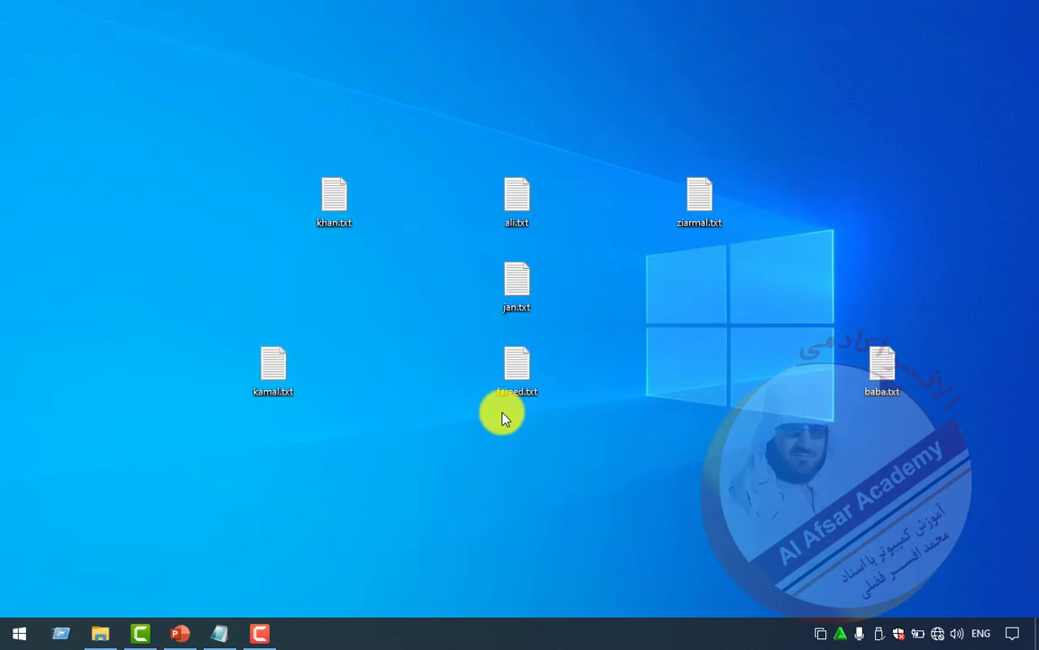
Step: Refresh the desktop and move khan, kamal, ali, jan, fareed, ziarmal and baba.txt into a closer, still scattered arrangement around its middle
right_click(596, 298)
click(643, 341)
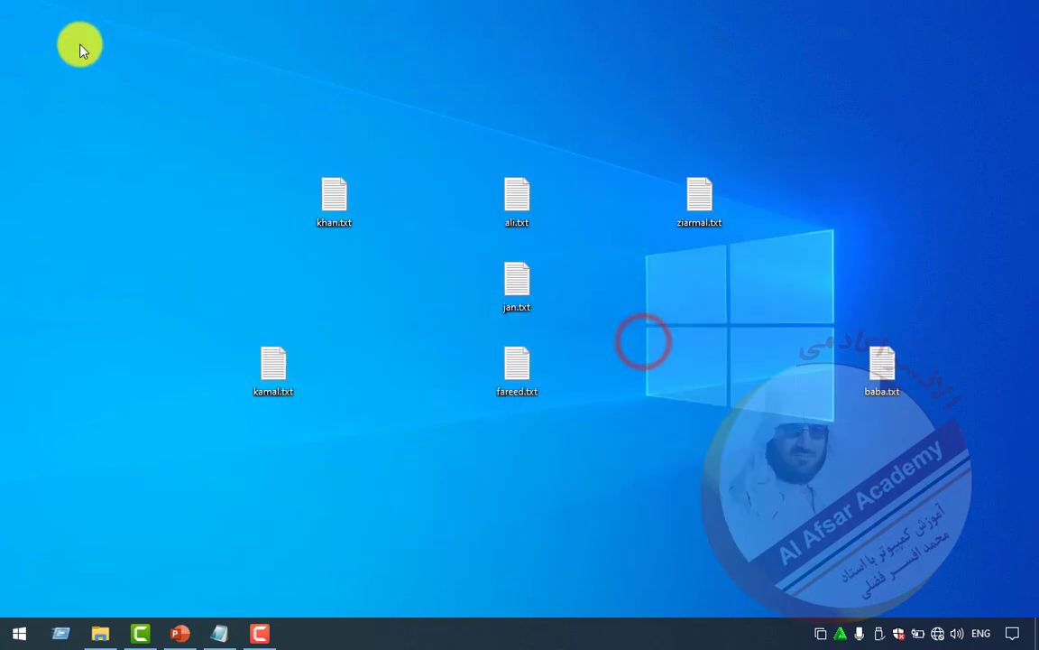
drag(79, 47, 340, 360)
drag(267, 370, 328, 368)
drag(561, 158, 458, 395)
drag(698, 217, 643, 297)
click(460, 286)
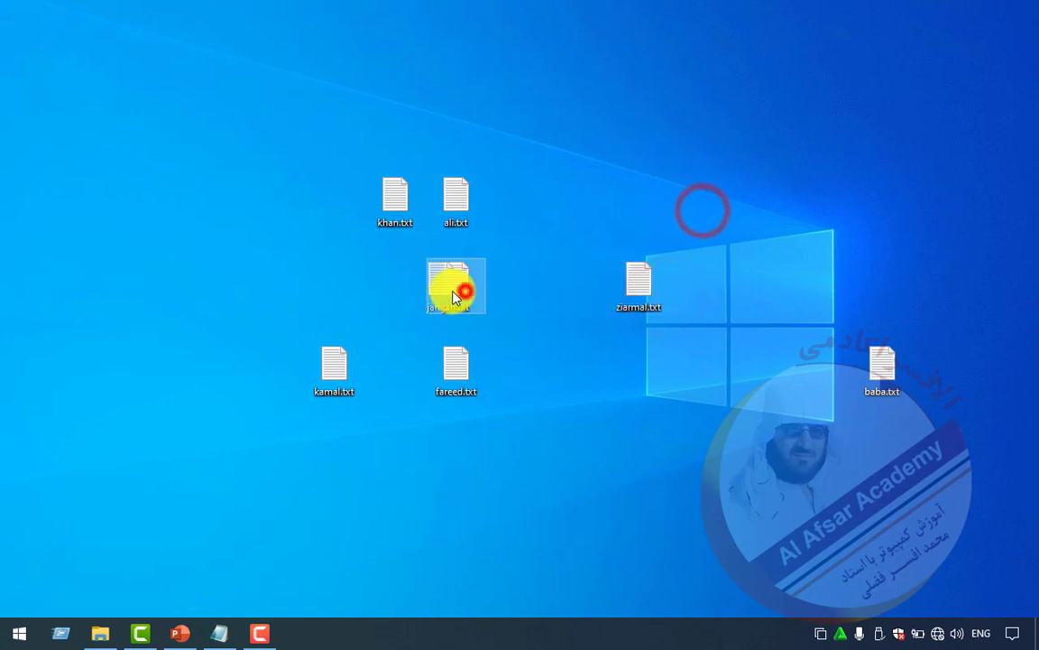
drag(889, 363, 645, 366)
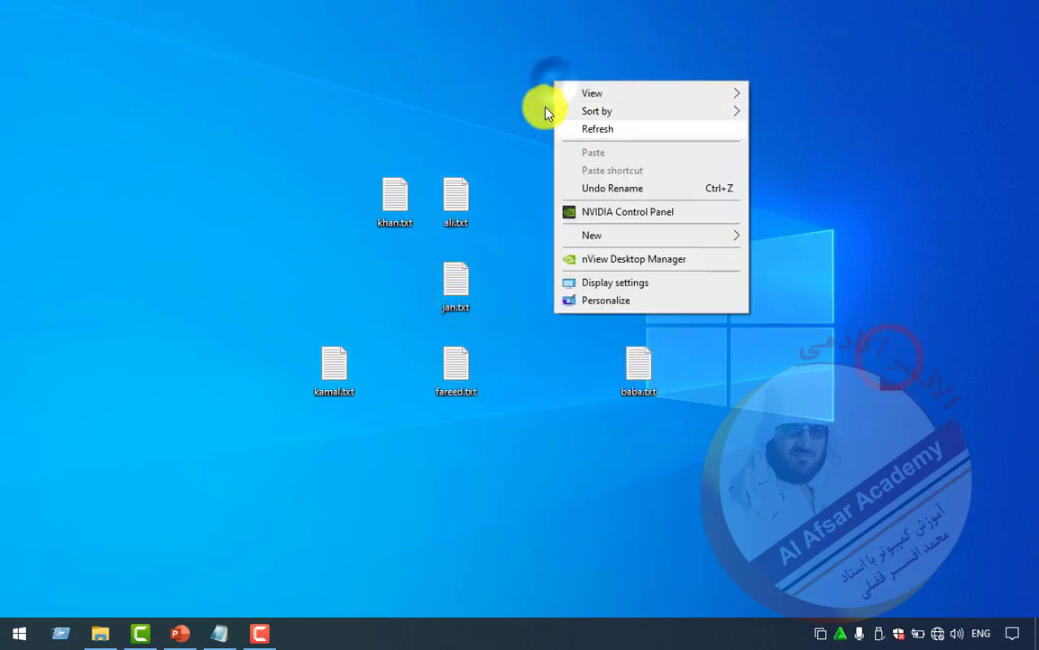
Step: Sort the desktop files by name in ascending order
click(610, 111)
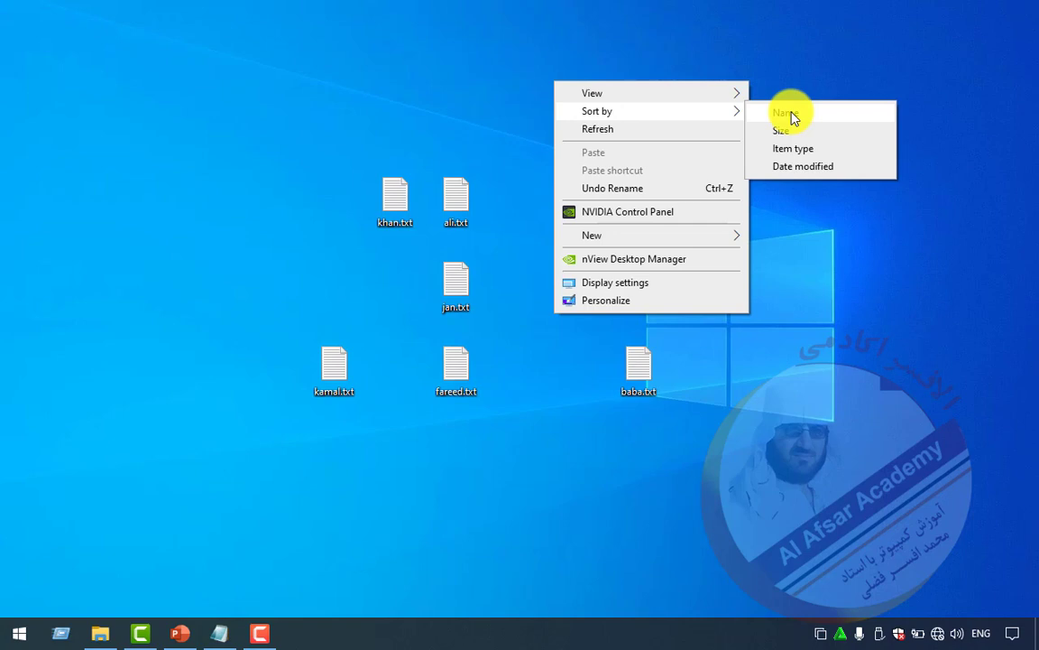
click(792, 115)
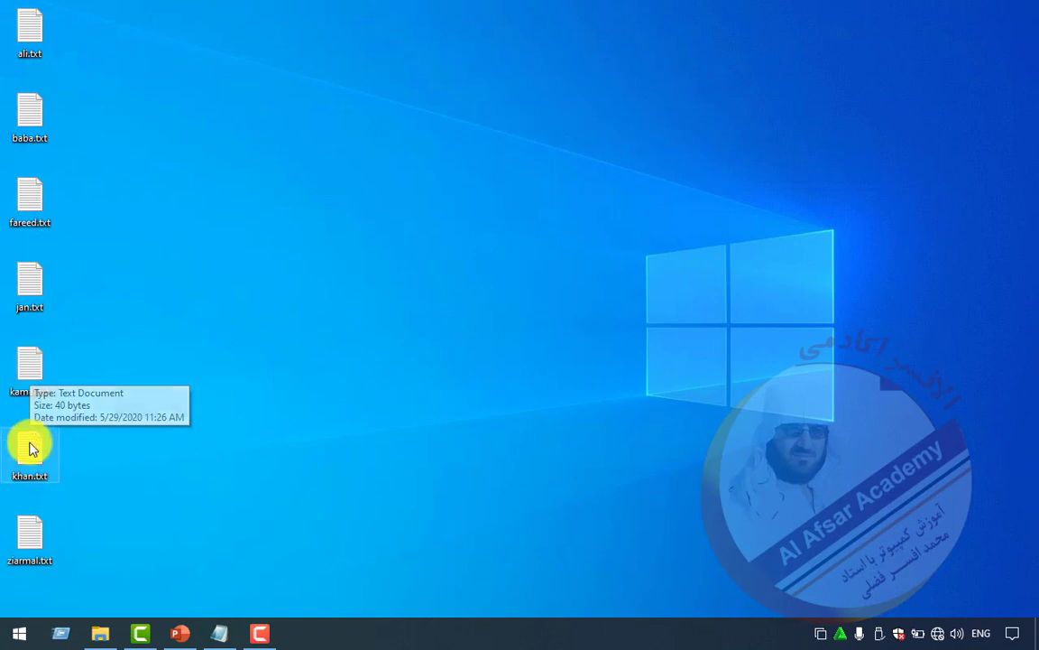
drag(185, 13, 9, 549)
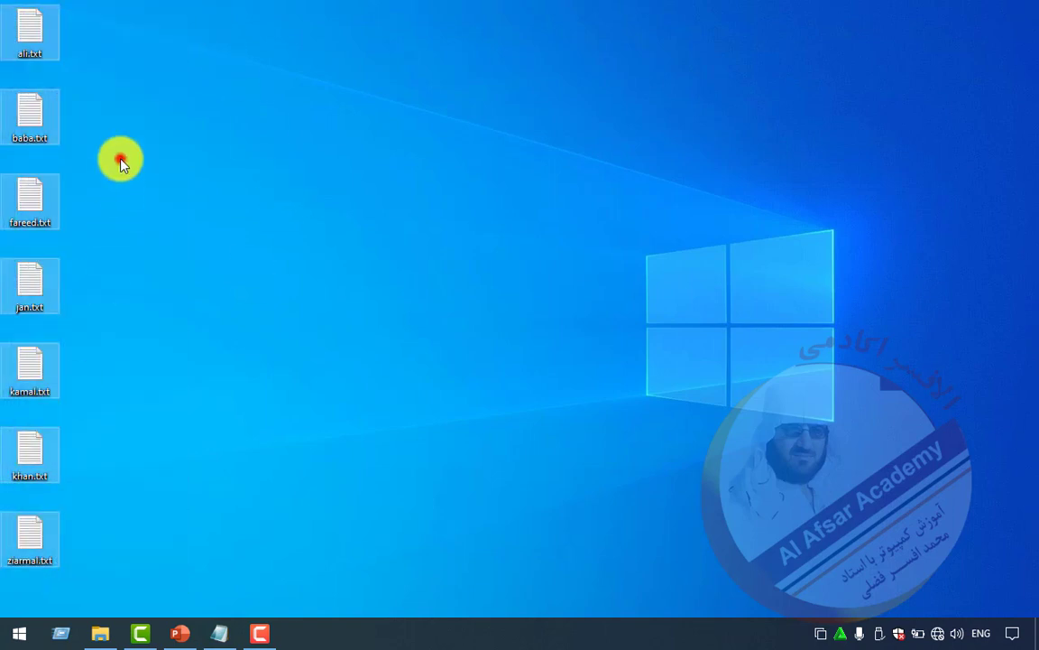
click(122, 161)
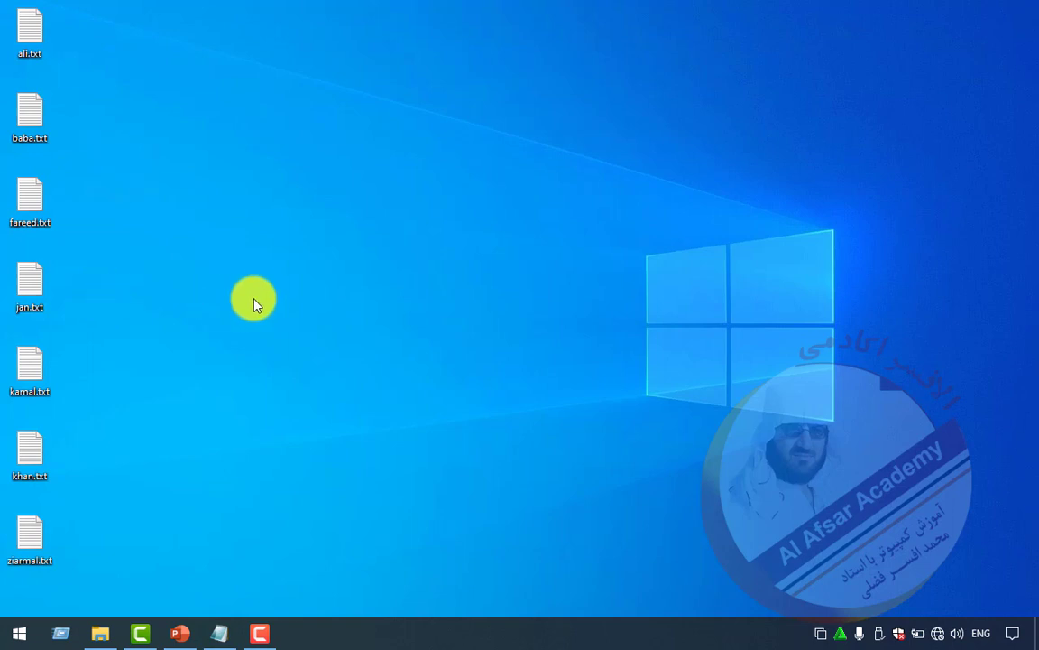
Step: Reverse the desktop files' name sorting to descending and return it to ascending order
right_click(300, 175)
click(392, 200)
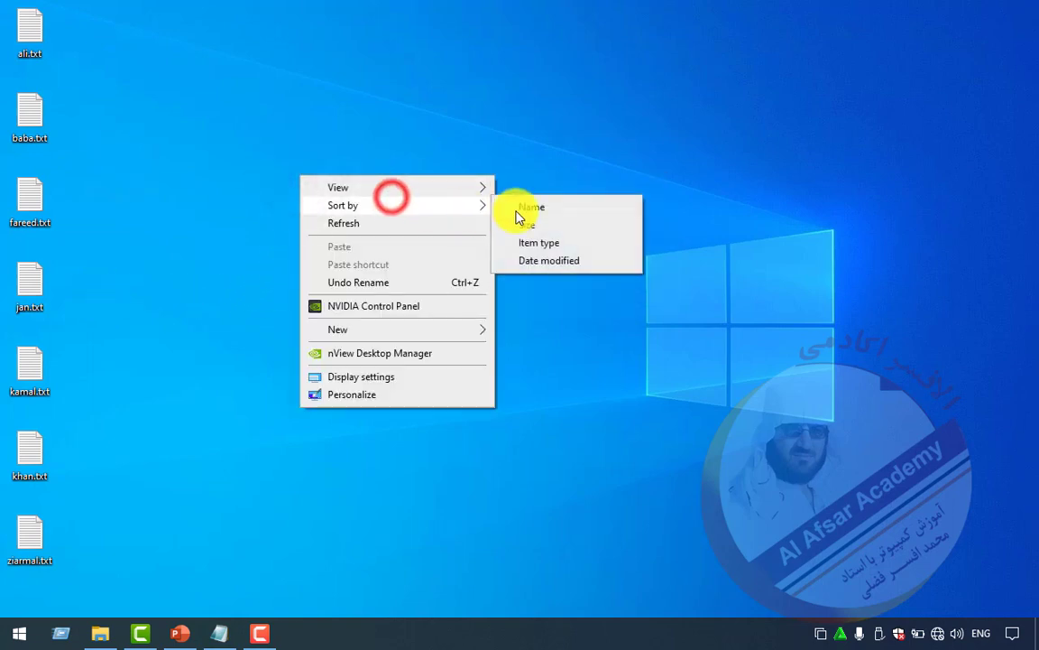
click(549, 213)
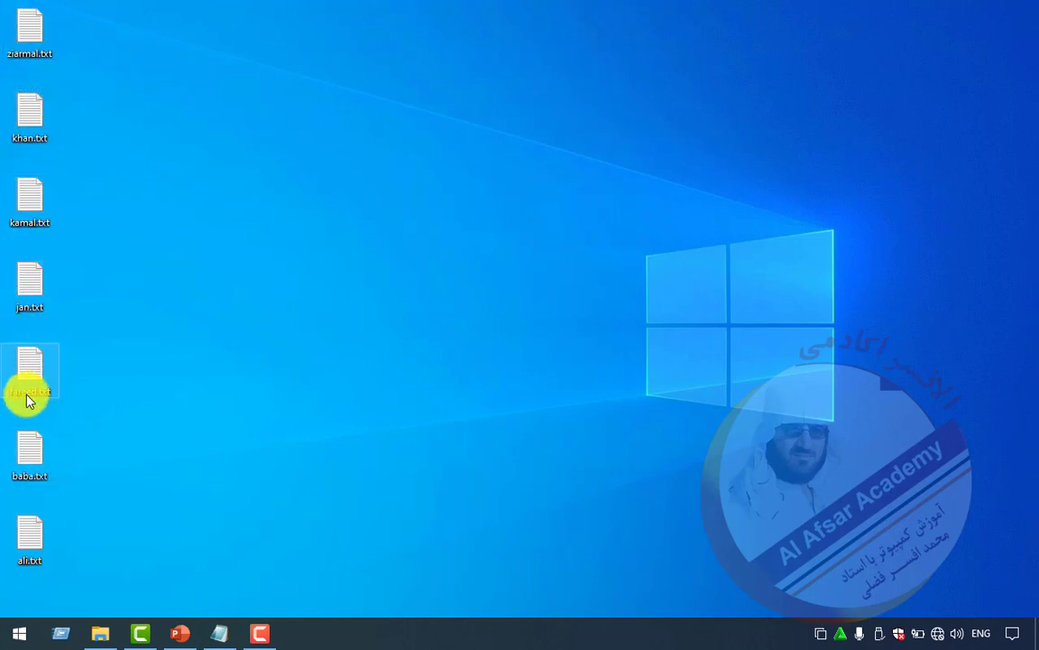
right_click(301, 249)
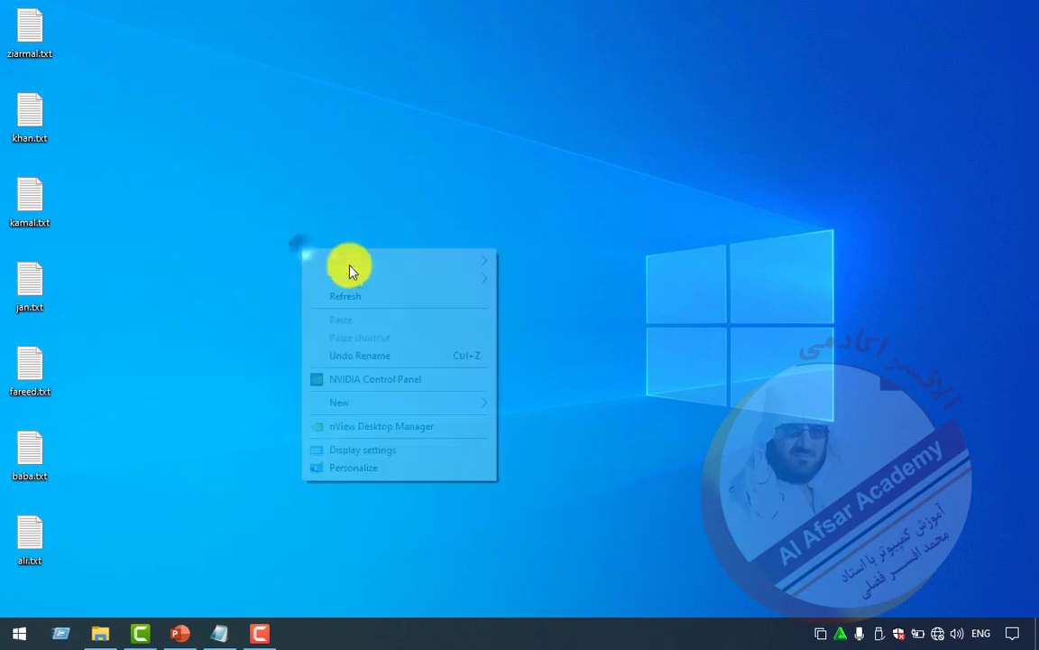
click(358, 279)
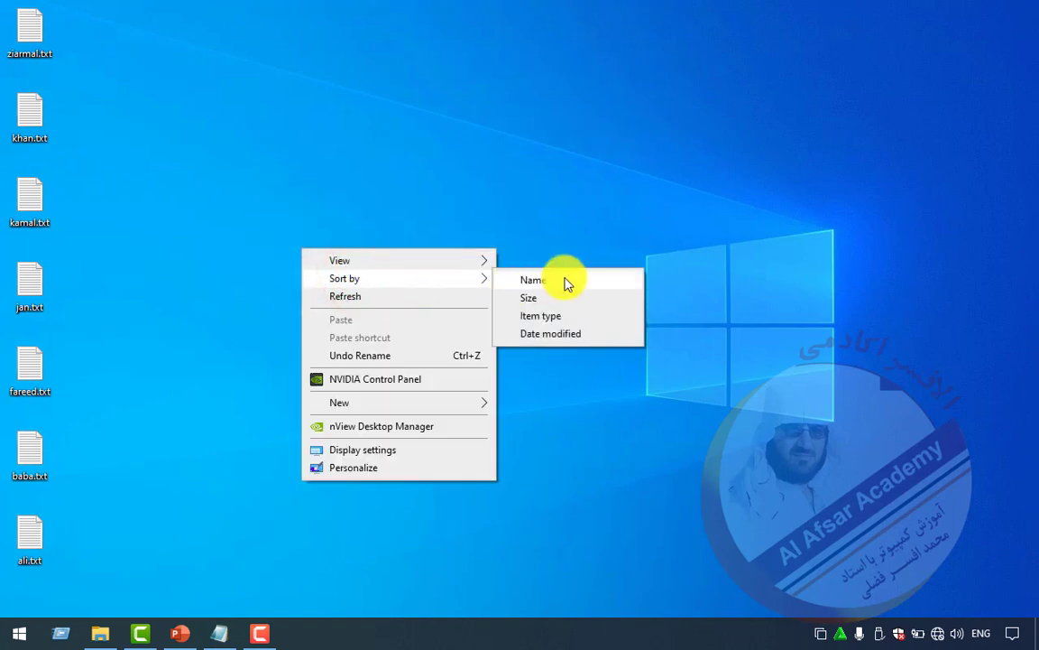
click(563, 282)
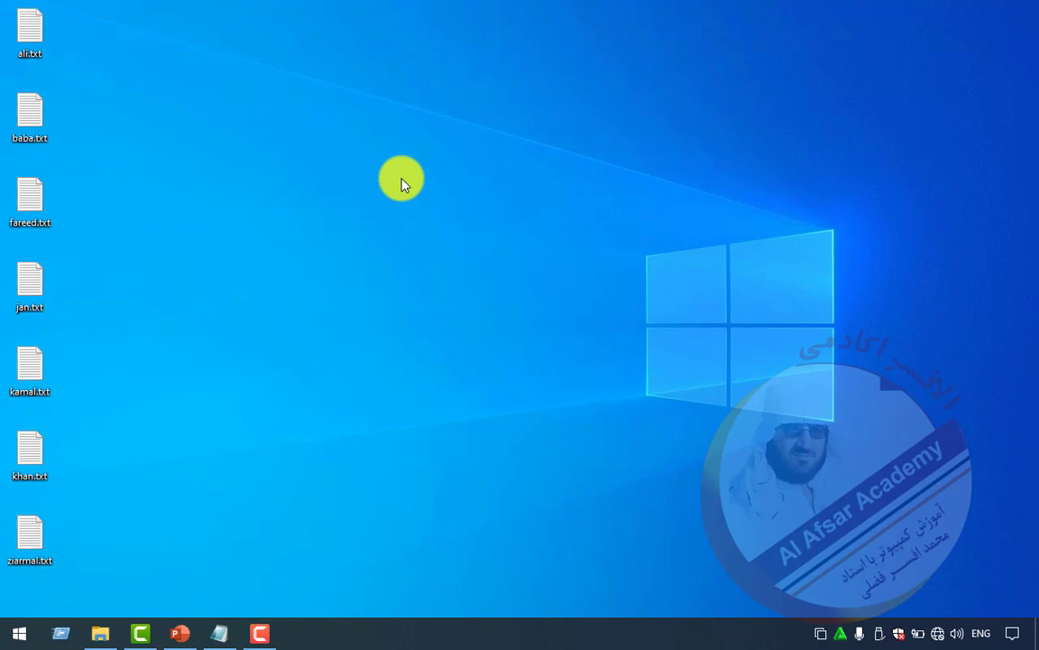
Step: Sort the desktop files by size with the largest first and refresh the desktop
right_click(402, 182)
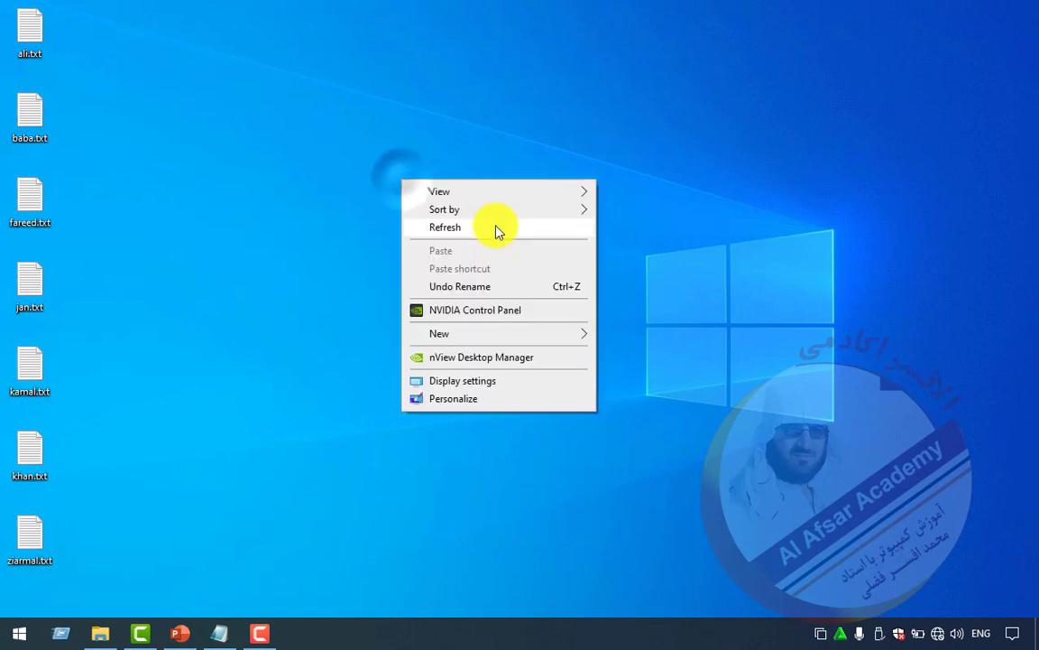
click(488, 211)
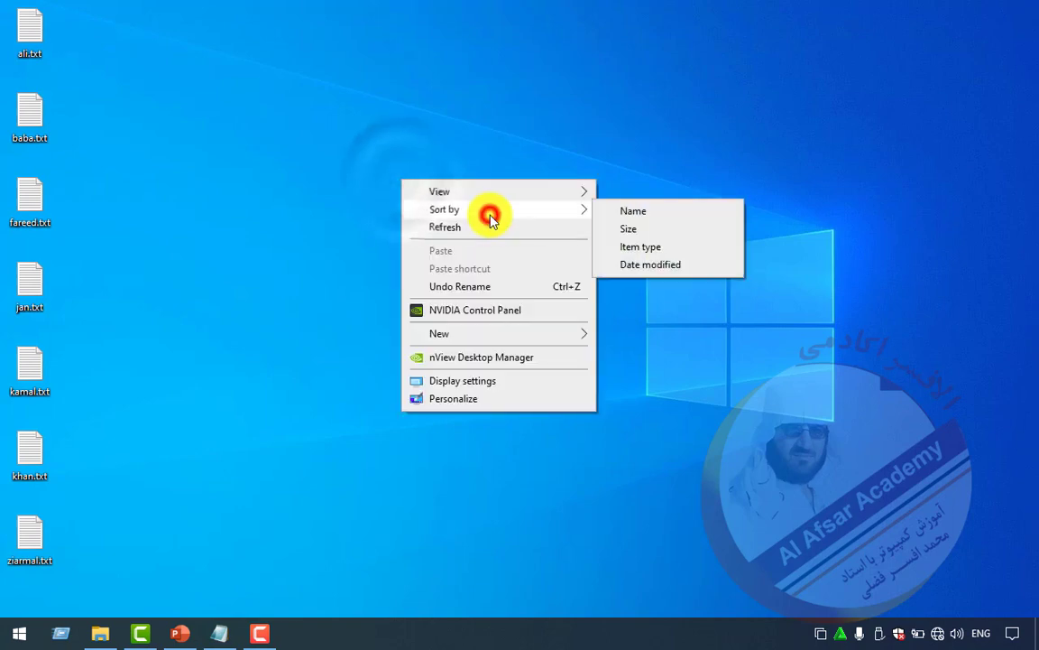
click(611, 231)
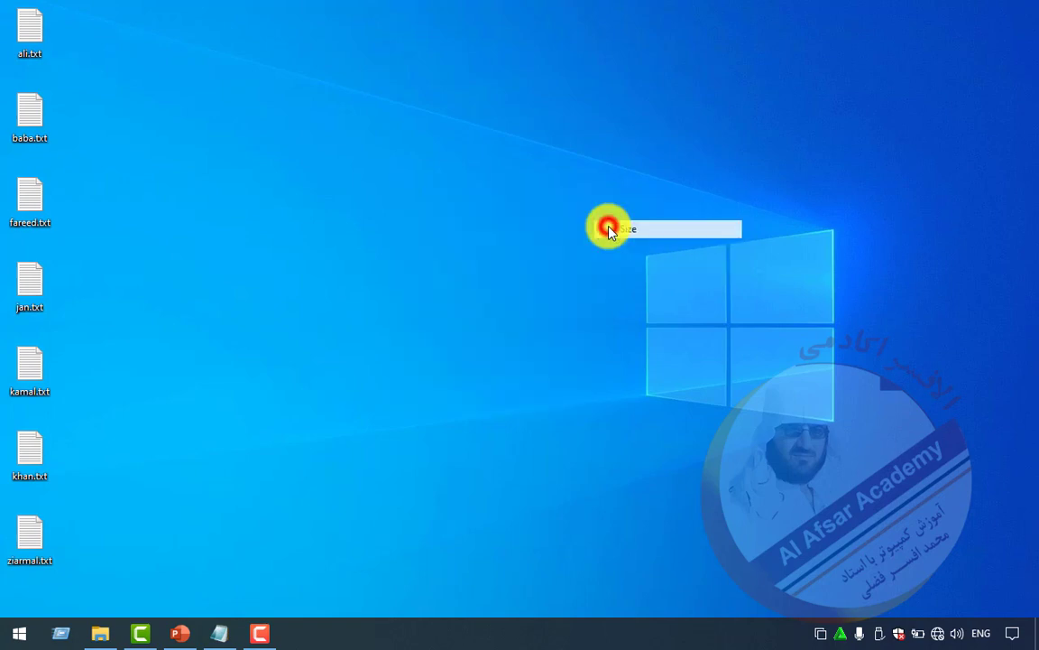
right_click(304, 187)
click(348, 237)
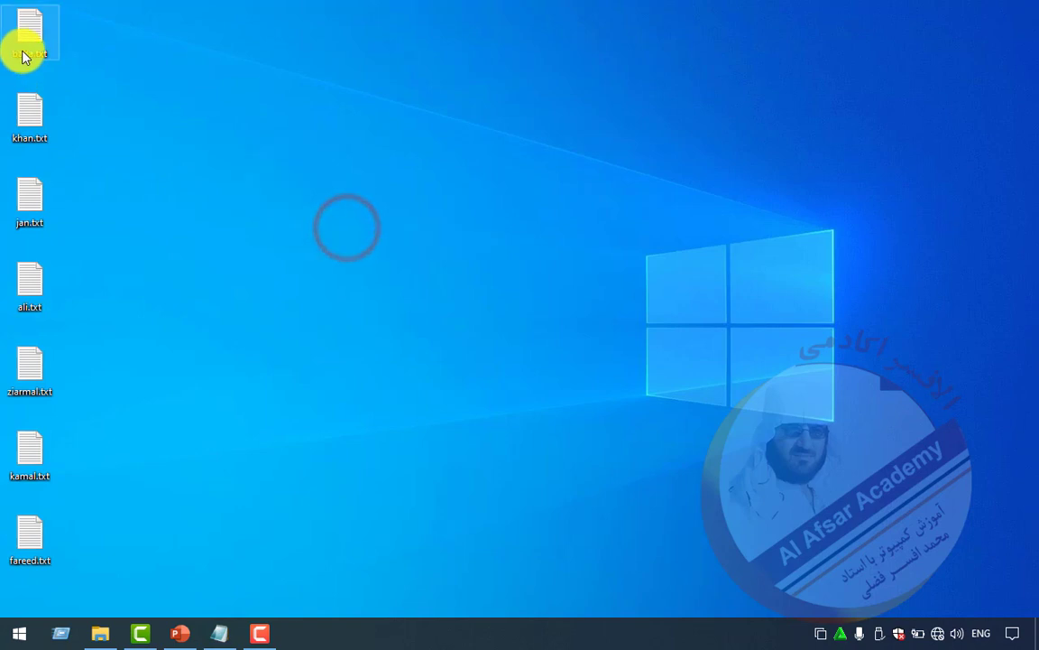
Step: Check the size details of the sorted text files from baba.txt down to fareed.txt
mouse_move(23, 54)
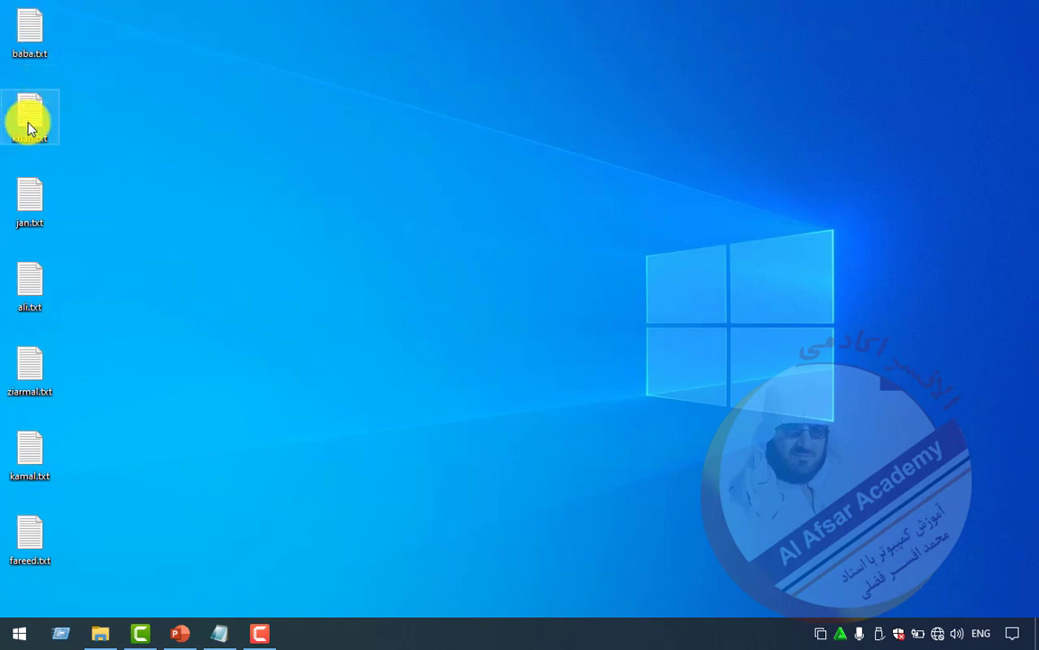
mouse_move(28, 127)
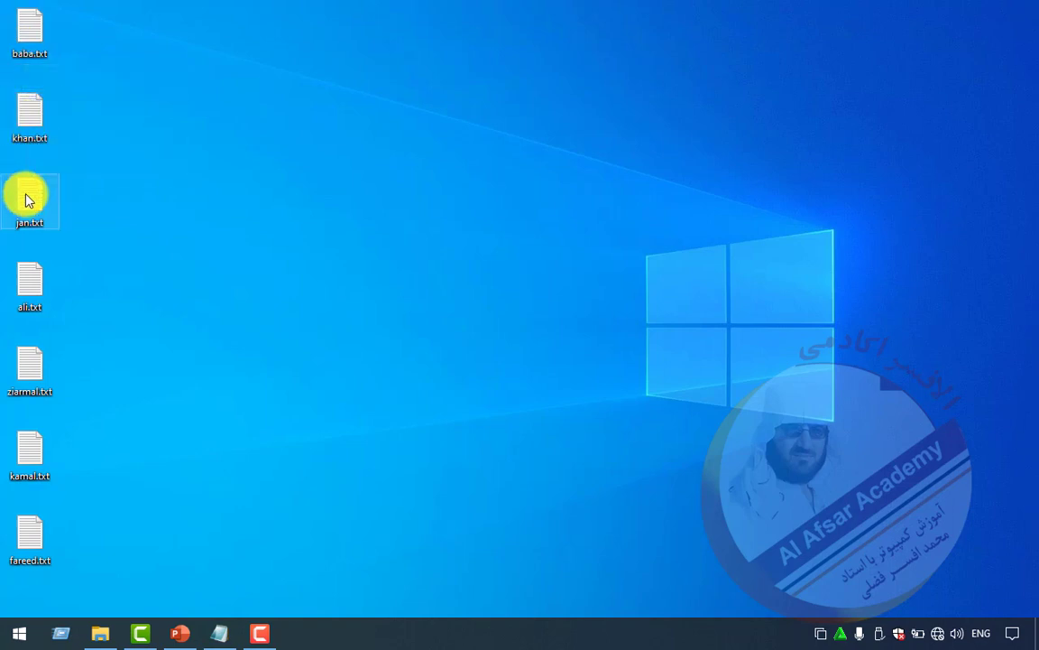
mouse_move(25, 196)
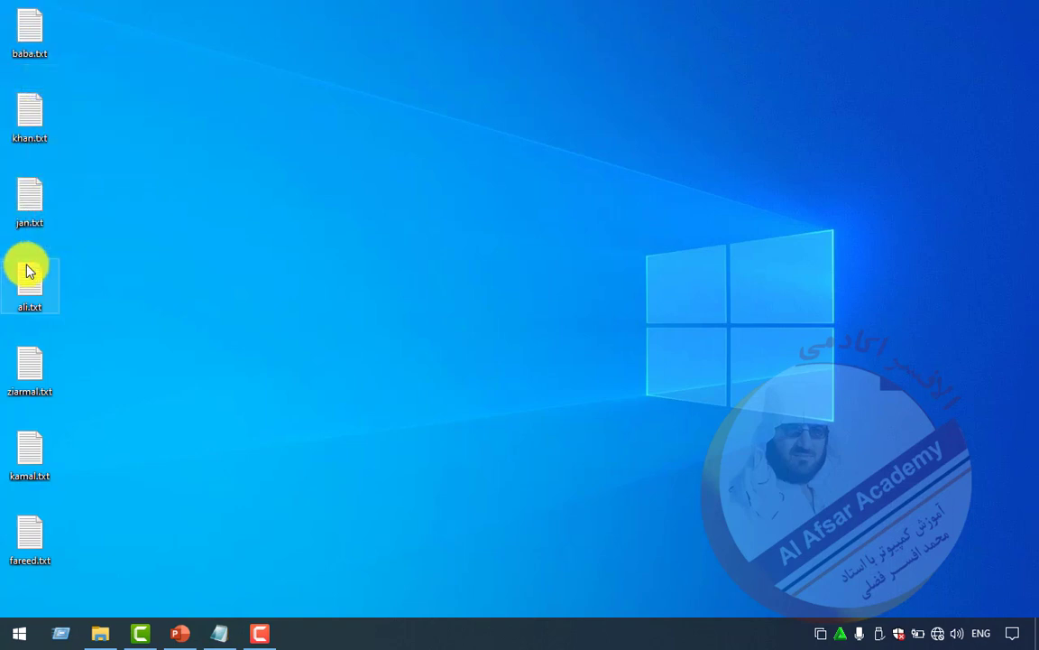
mouse_move(27, 270)
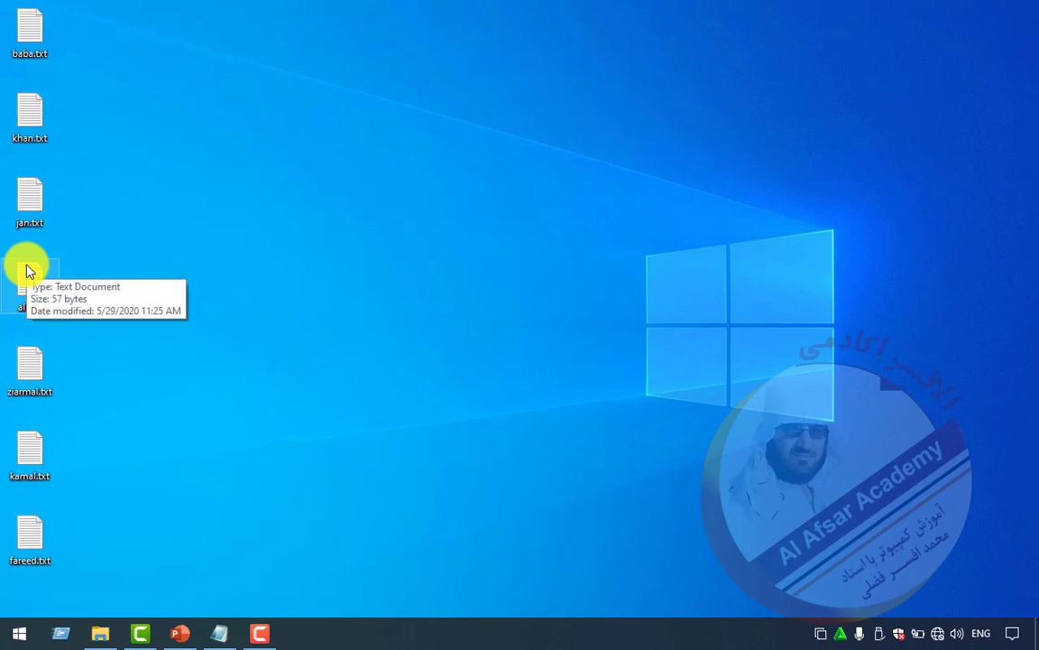
mouse_move(24, 559)
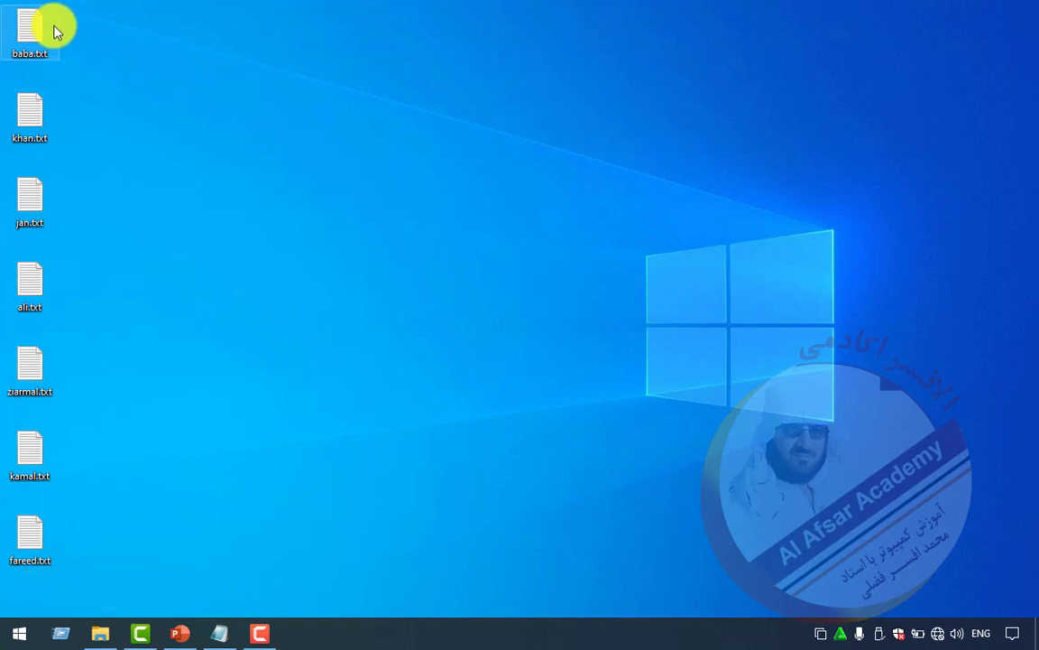
mouse_move(36, 25)
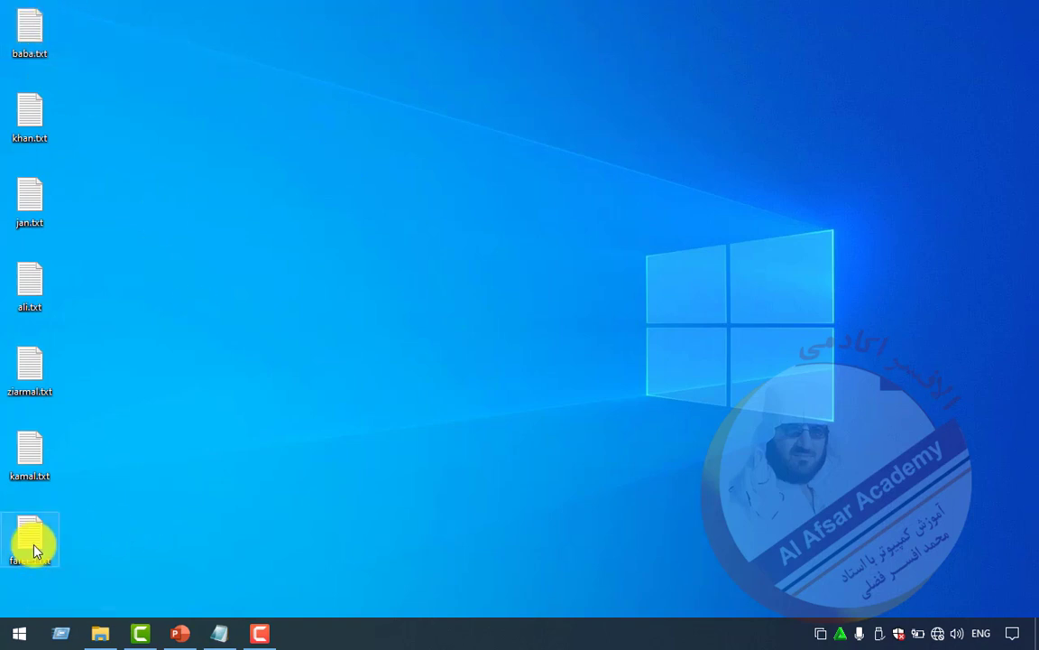
Step: Reverse the size sorting of the desktop files so that the smallest comes first
right_click(383, 169)
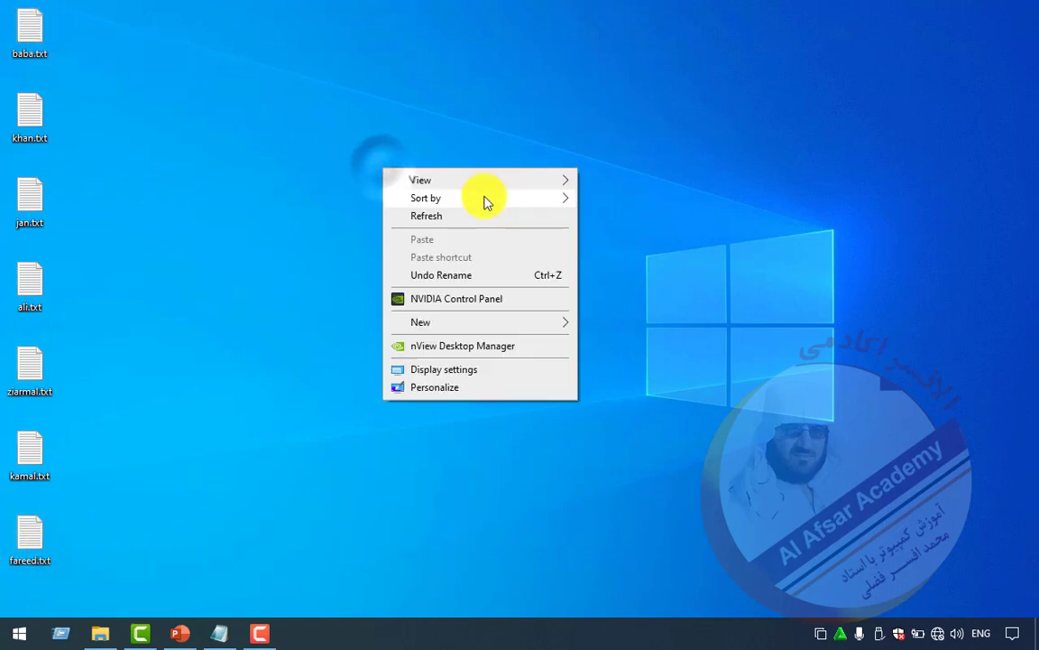
click(485, 200)
click(614, 218)
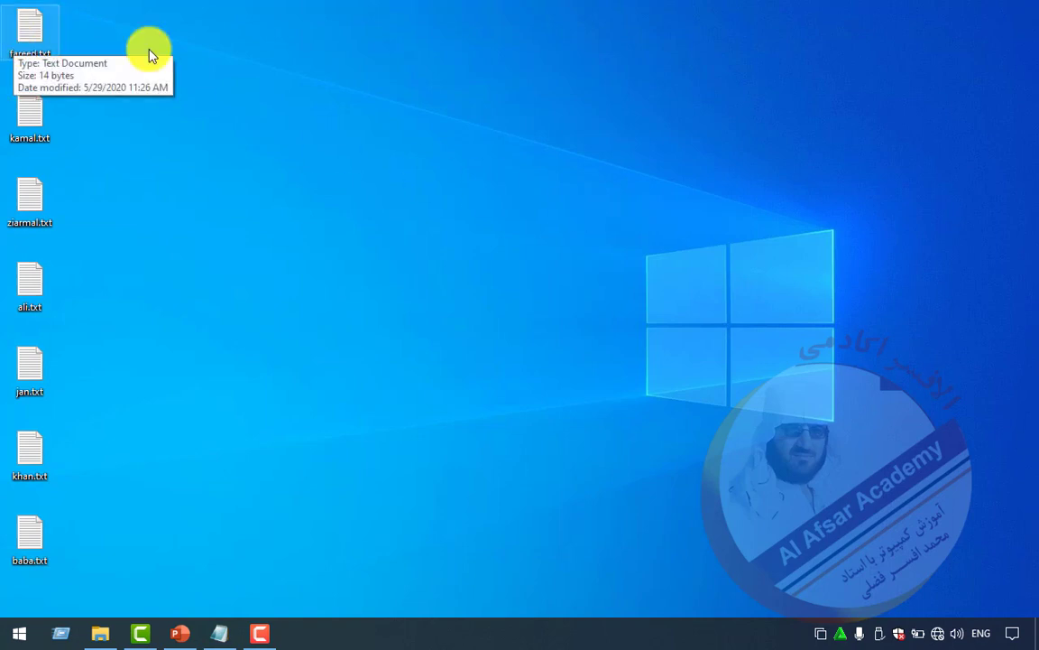
mouse_move(28, 539)
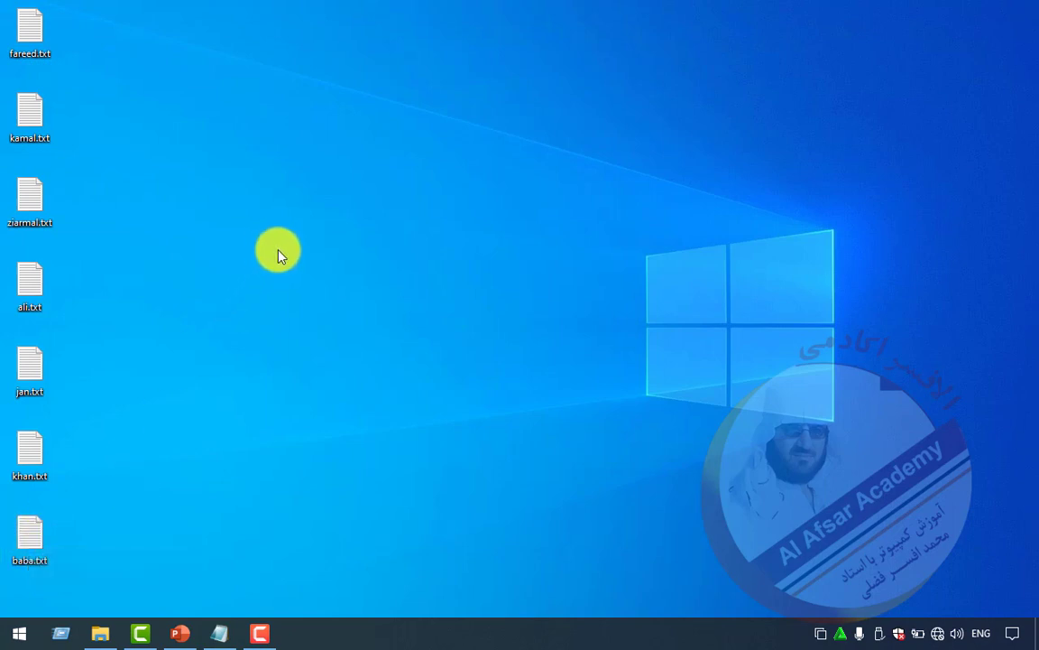
Step: Create a new Microsoft Word document on the empty area of the desktop and keep its default name
right_click(290, 166)
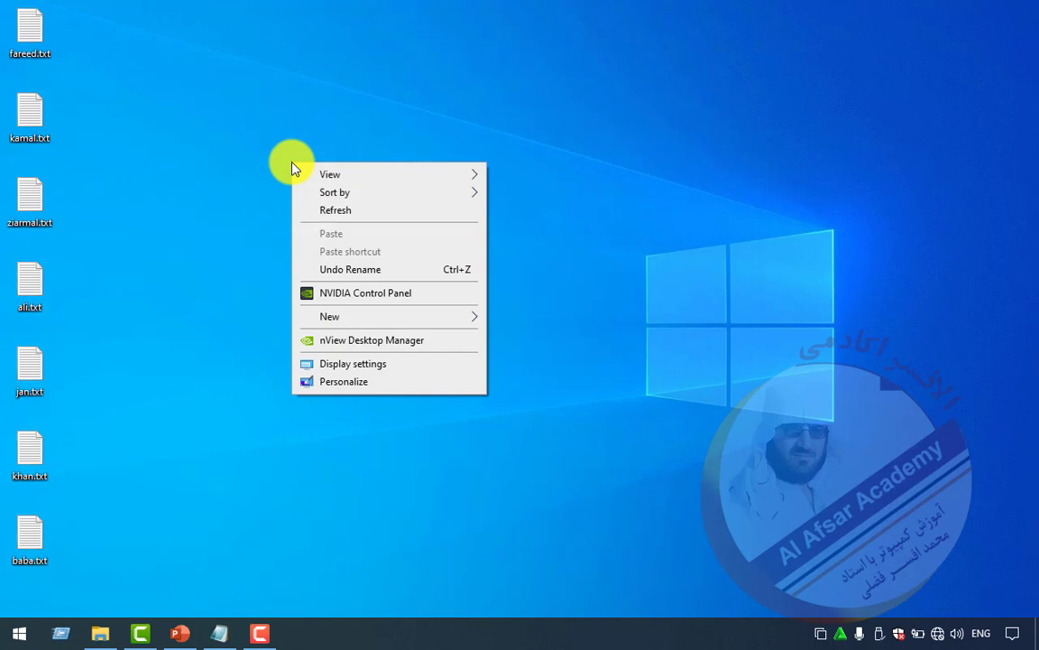
click(339, 195)
click(400, 315)
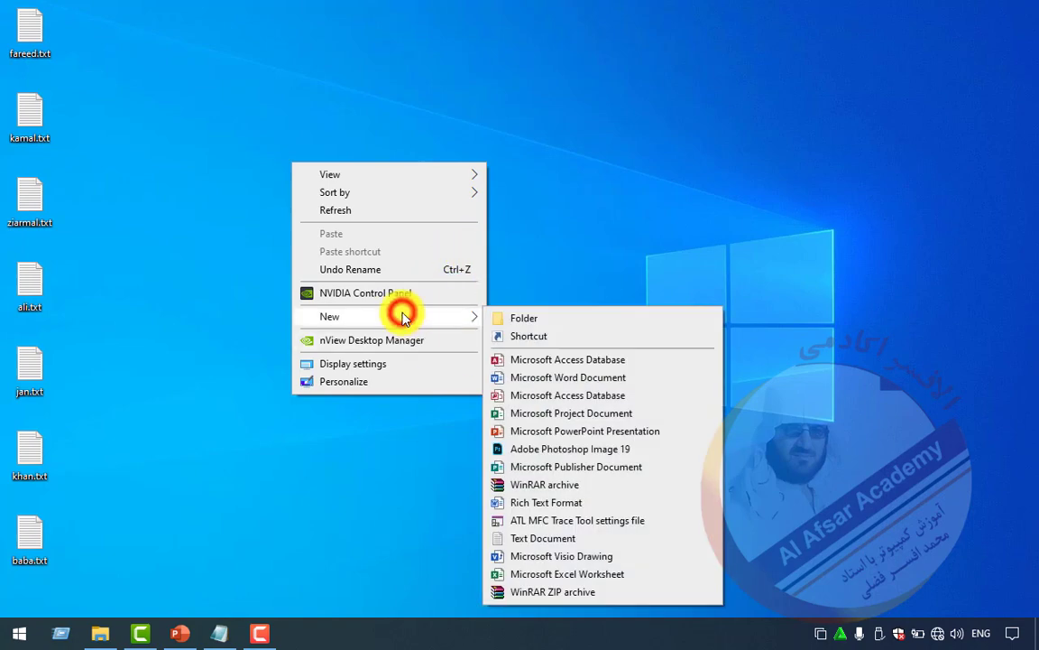
click(546, 378)
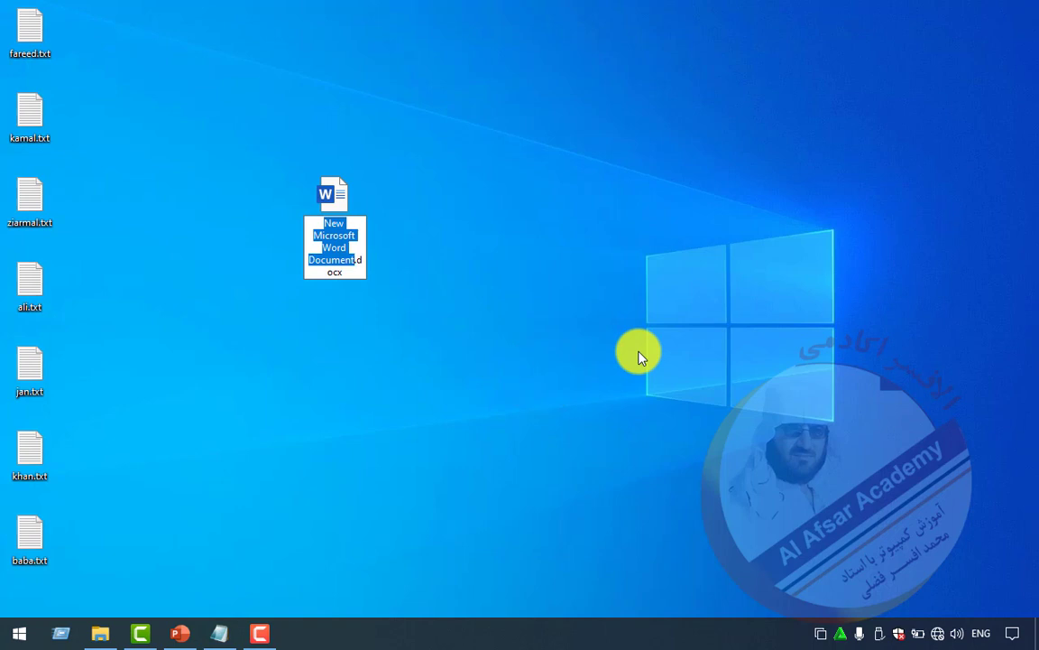
key(Return)
Step: Make five copies of the new Word document on the desktop and remove the original
key(ctrl+v)
key(ctrl+v)
key(ctrl+v)
key(ctrl+v)
key(ctrl+v)
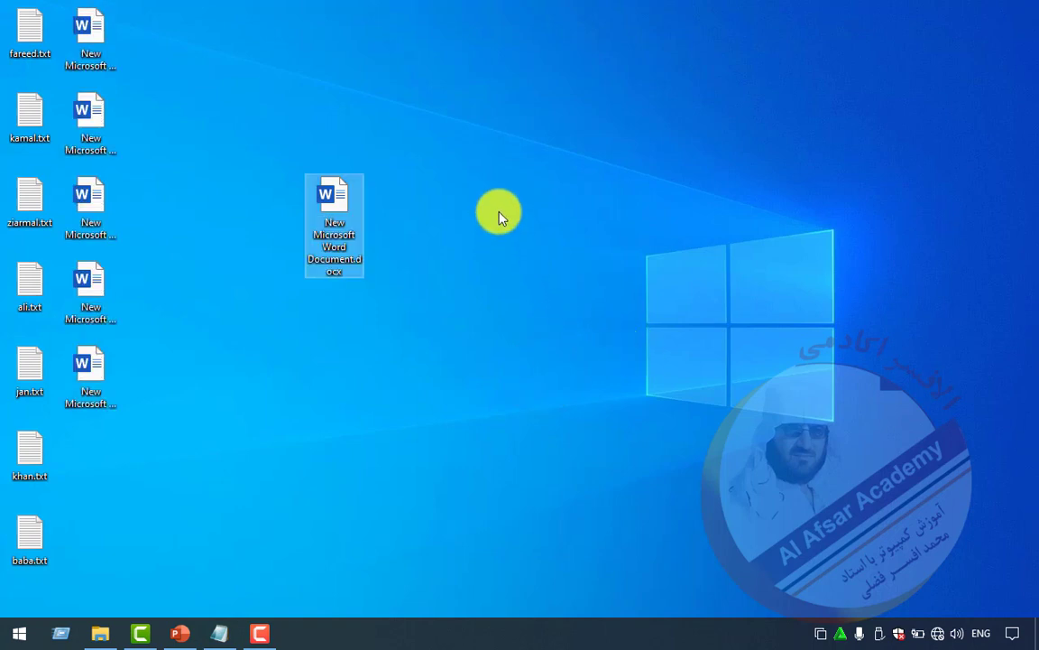
drag(495, 174, 93, 46)
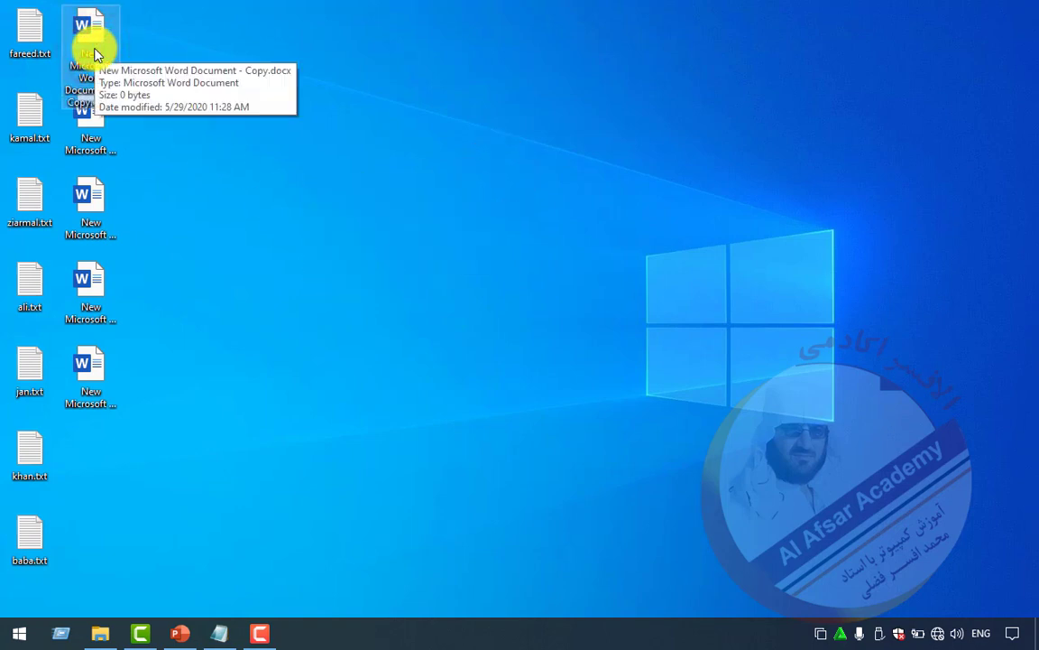
Step: Rename the first Word document copy, beside fareed.txt, as ajmal.docx
key(F2)
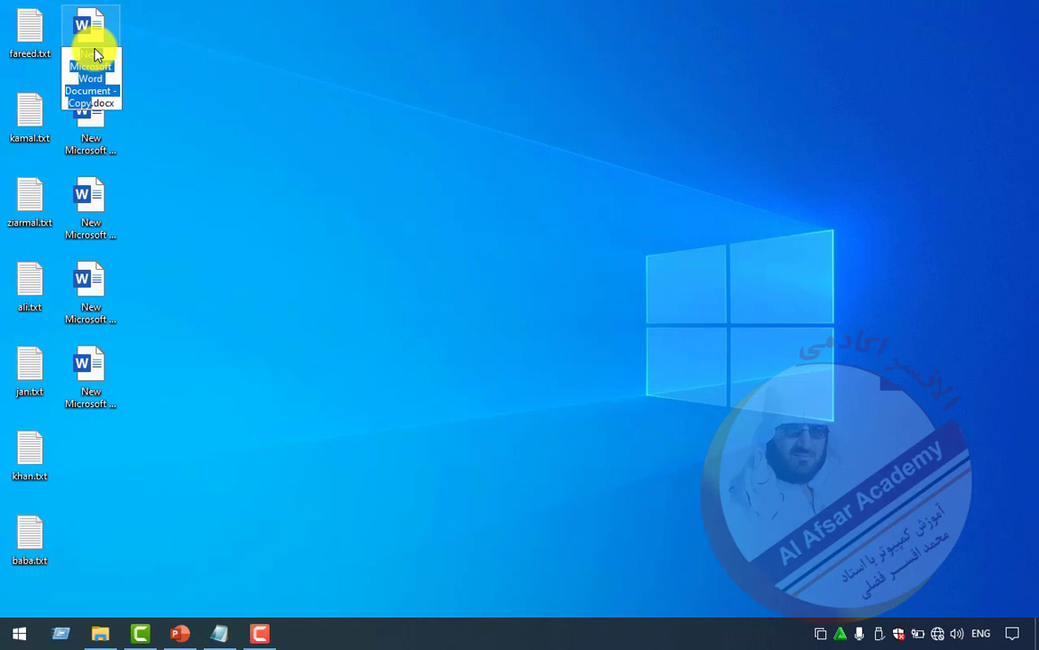
text(ajmal)
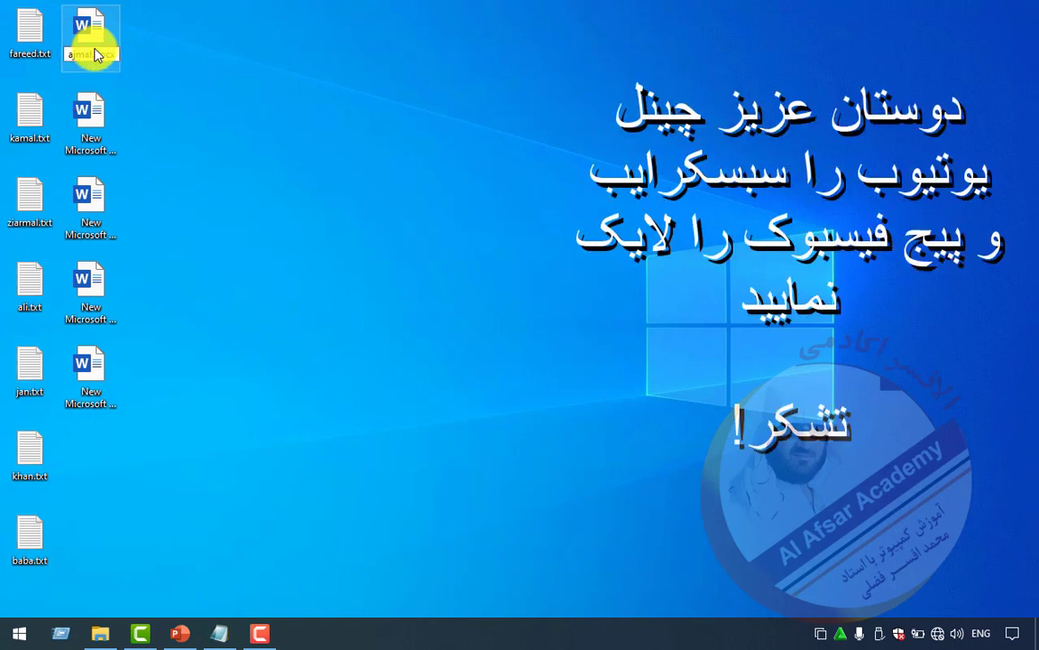
key(Return)
key(F2)
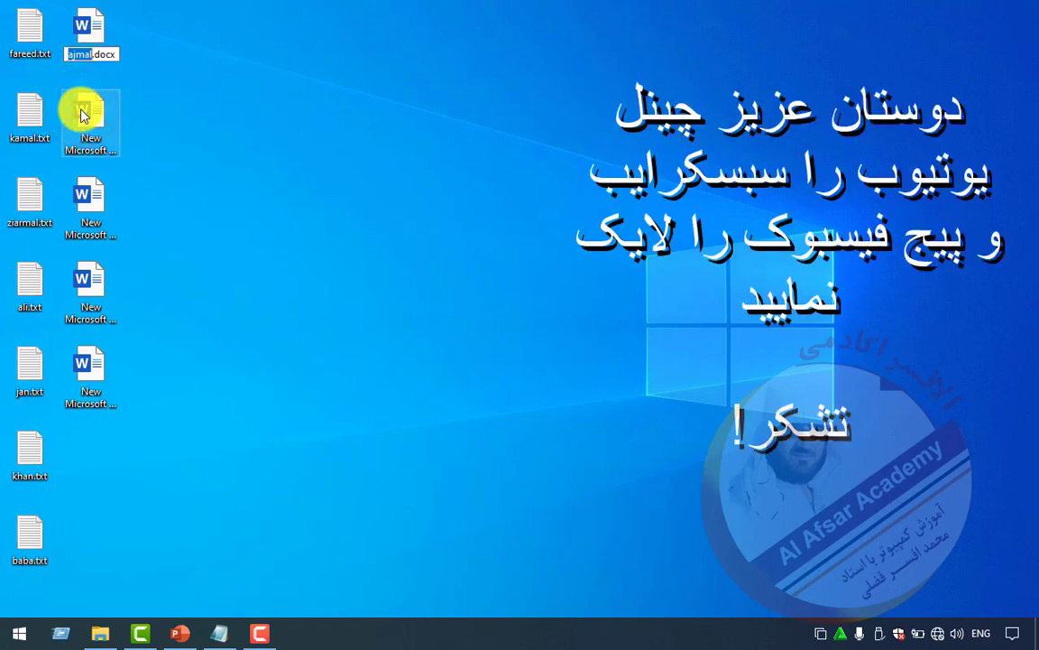
click(81, 114)
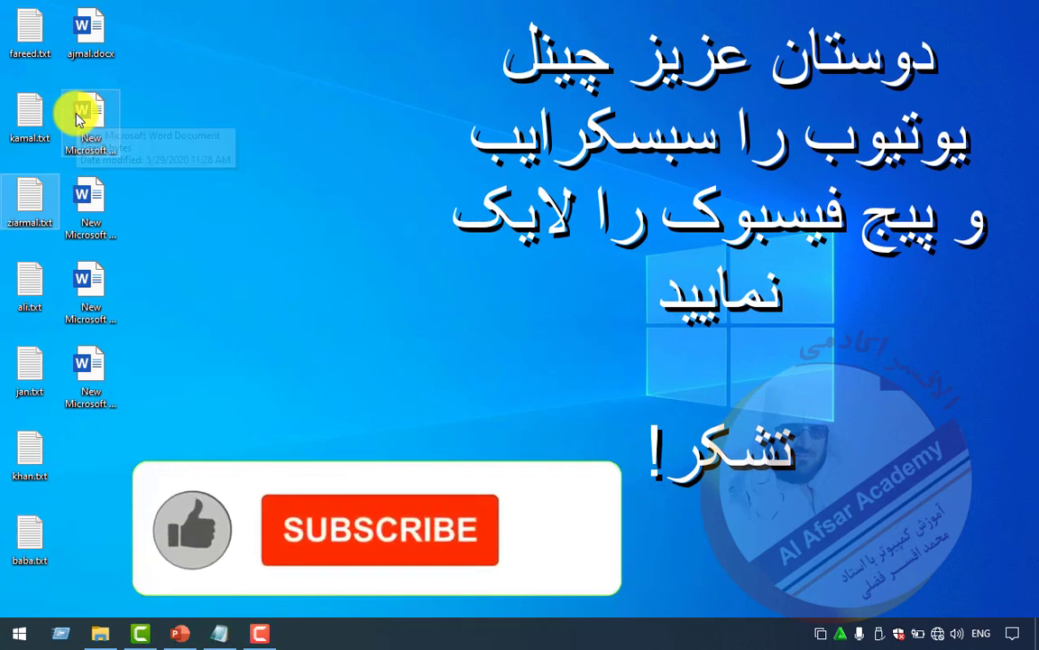
Step: Rename the second and third Word document copies, beside kamal.txt and ziarmal.txt, as zaman.docx and babo.docx
click(79, 115)
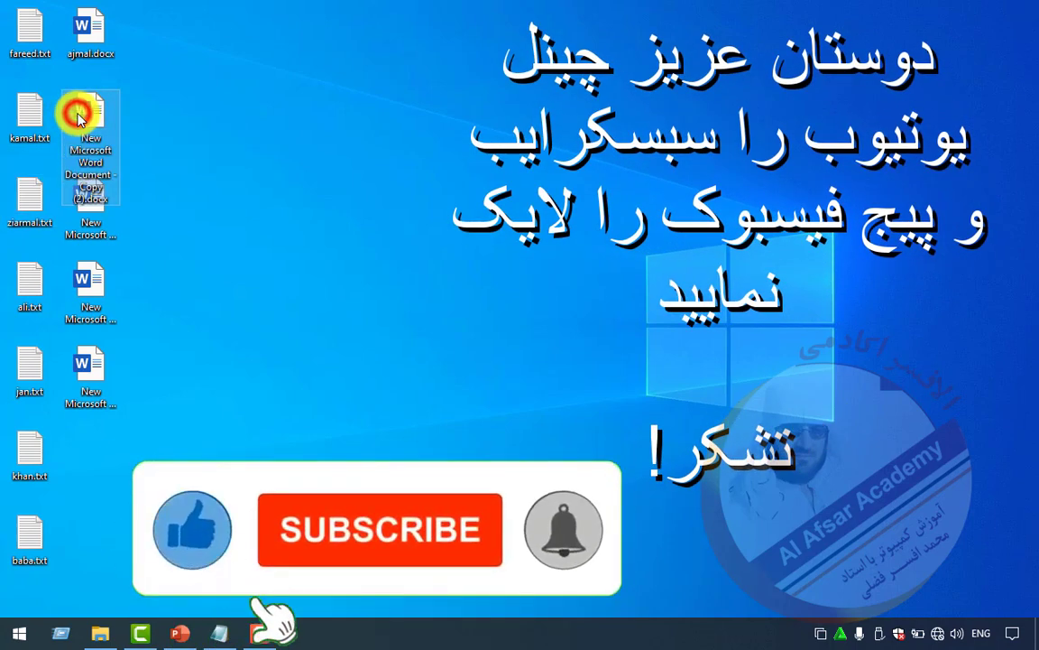
key(F2)
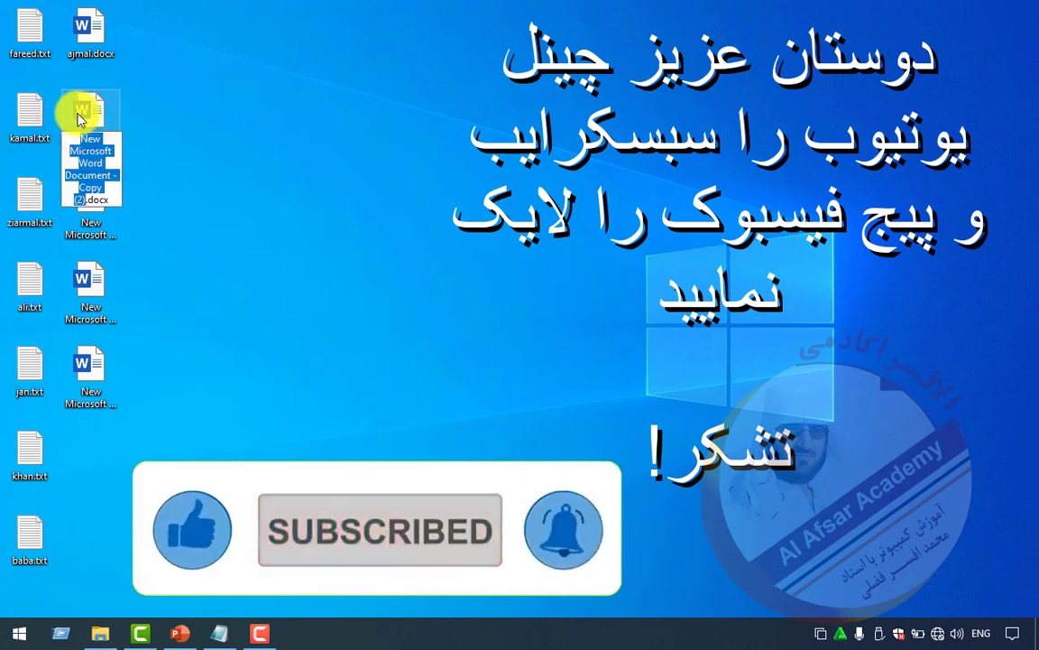
text(zaman)
click(251, 171)
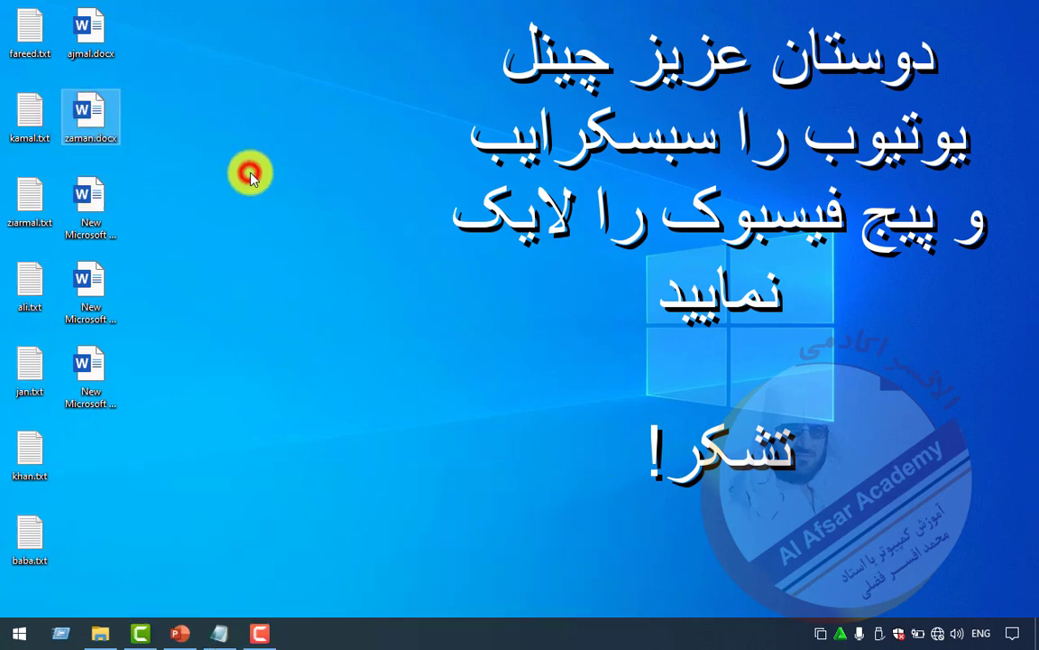
click(79, 208)
click(89, 243)
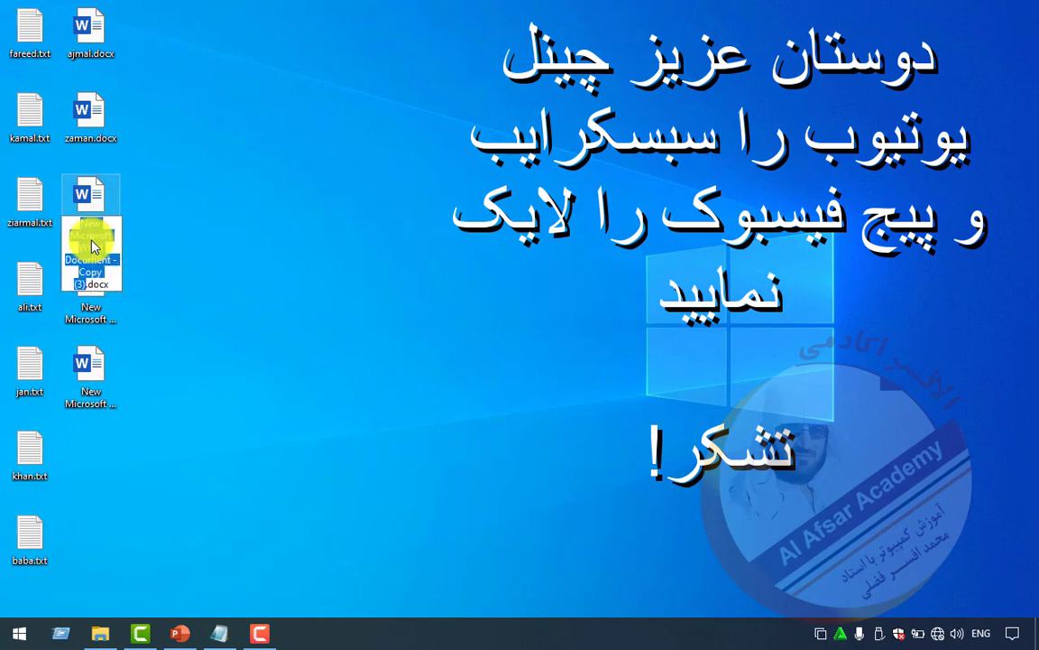
text(babo)
key(Return)
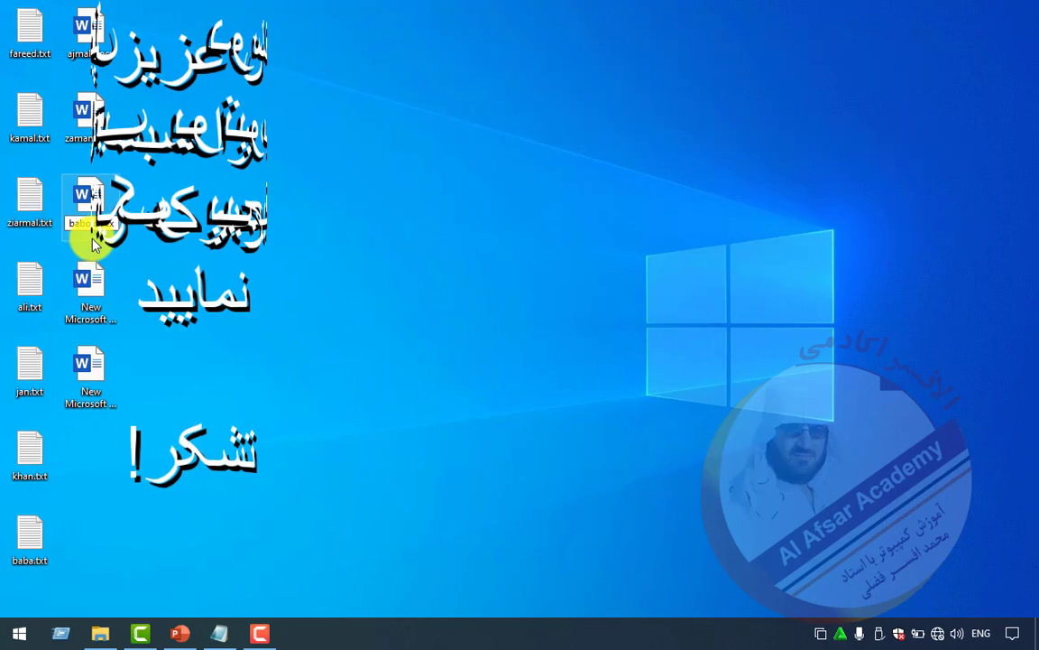
Step: Rename the two remaining Word document copies, beside ali.txt and jan.txt, as jamal.docx and wajed.docx
click(106, 298)
click(107, 300)
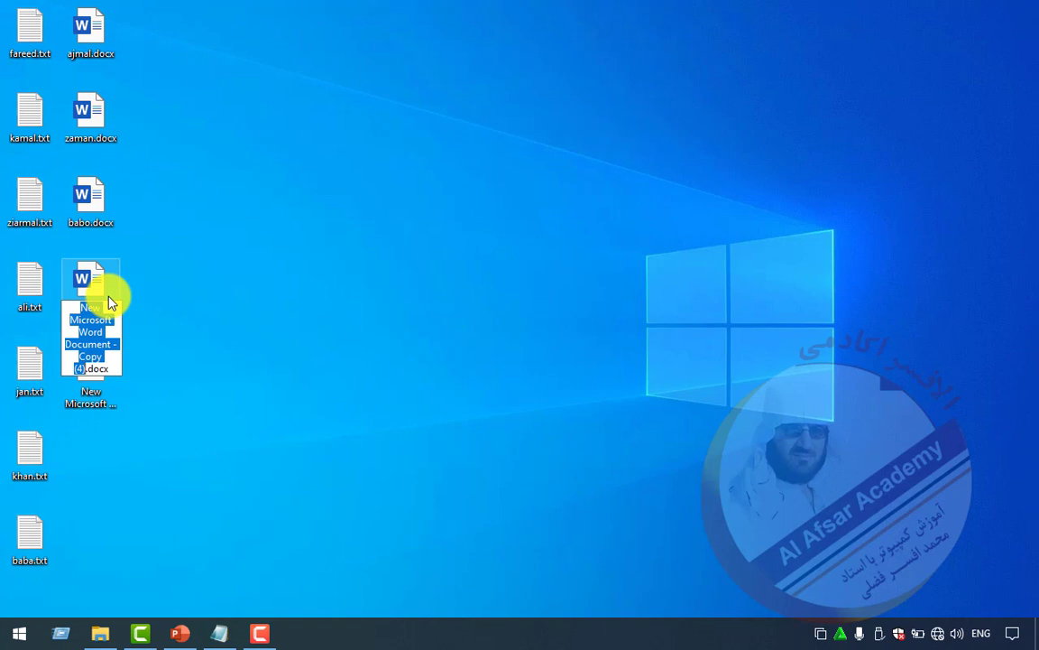
text(jamal)
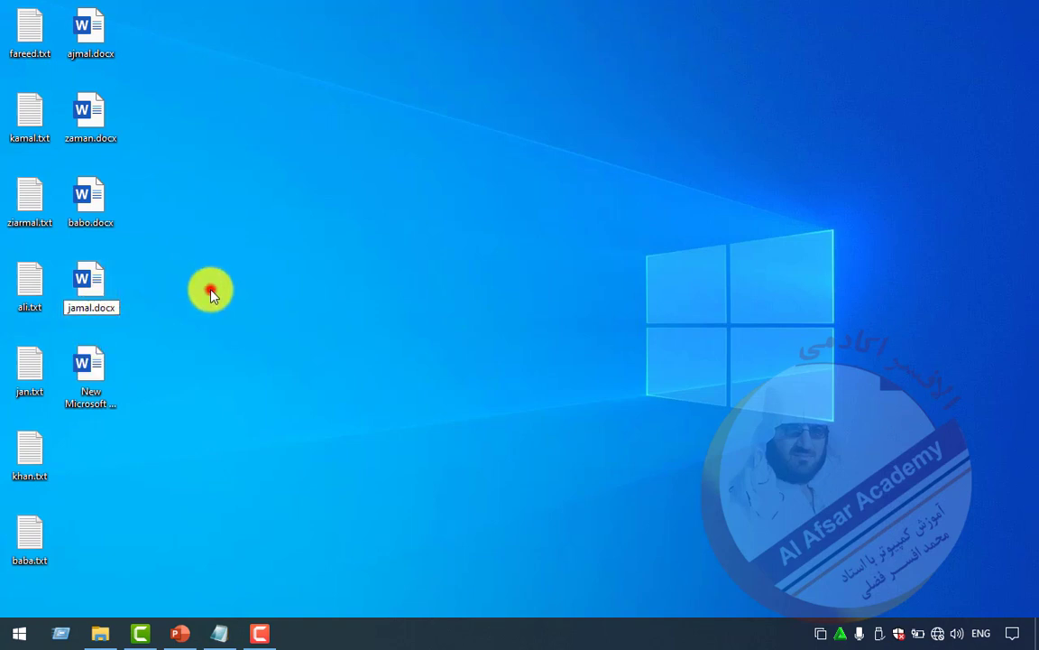
click(211, 293)
click(93, 388)
click(93, 388)
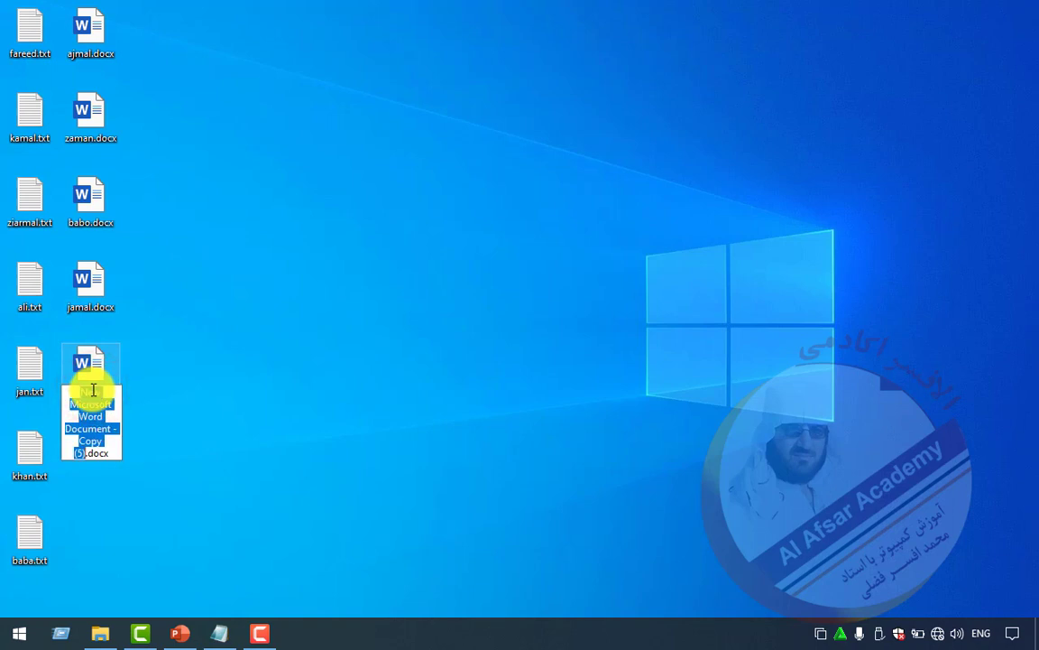
text(wajed)
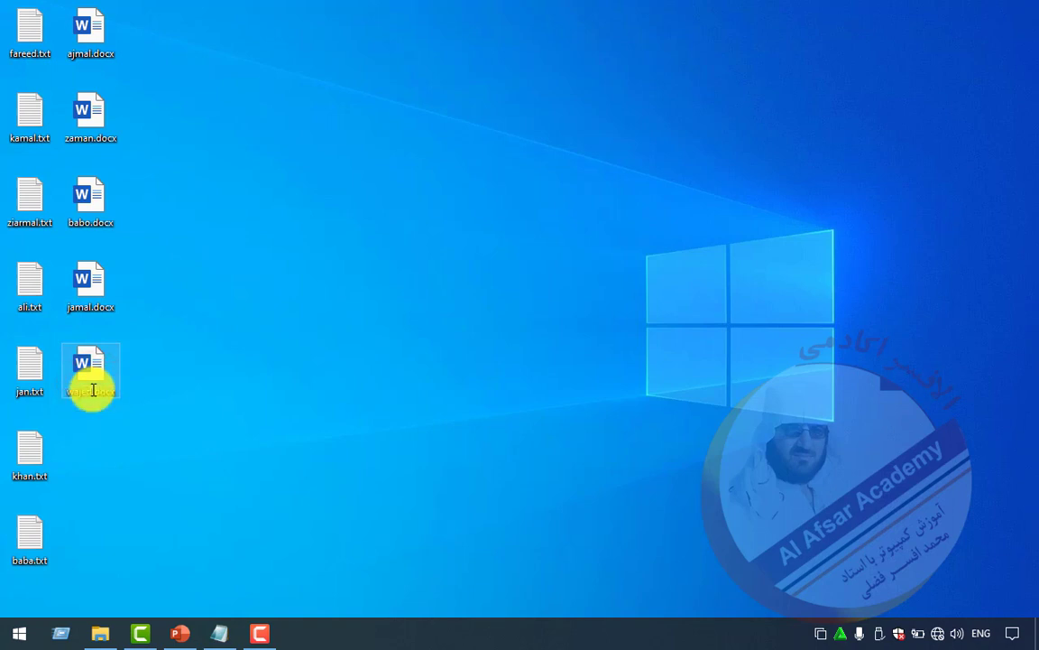
Step: Create a new Microsoft Excel worksheet on the empty area of the desktop and name it dfsdf.xlsx
right_click(276, 255)
click(355, 407)
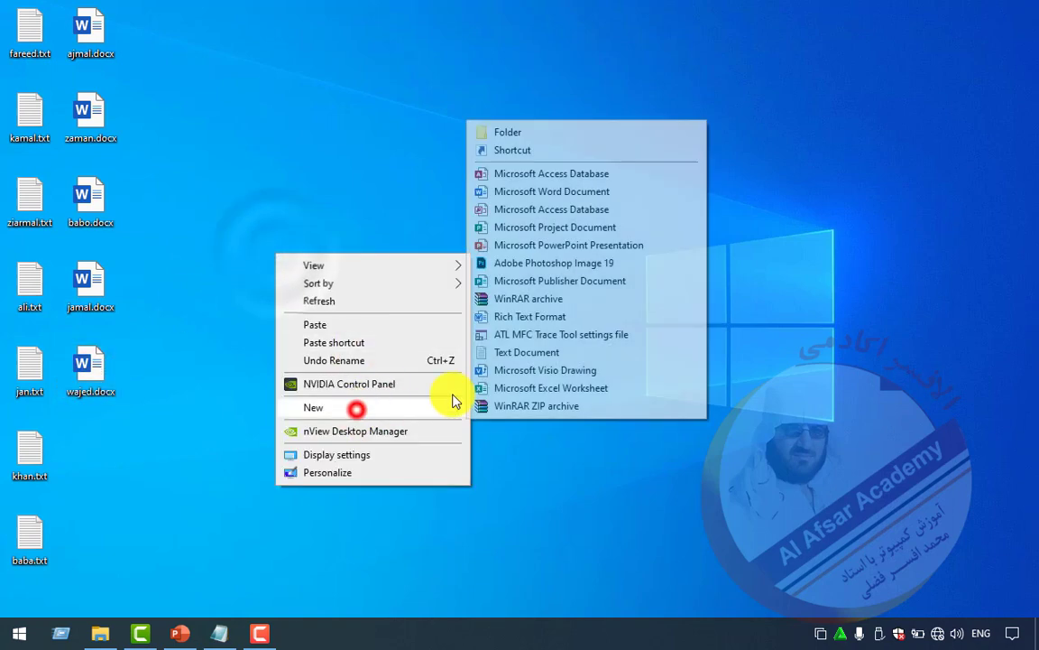
click(498, 388)
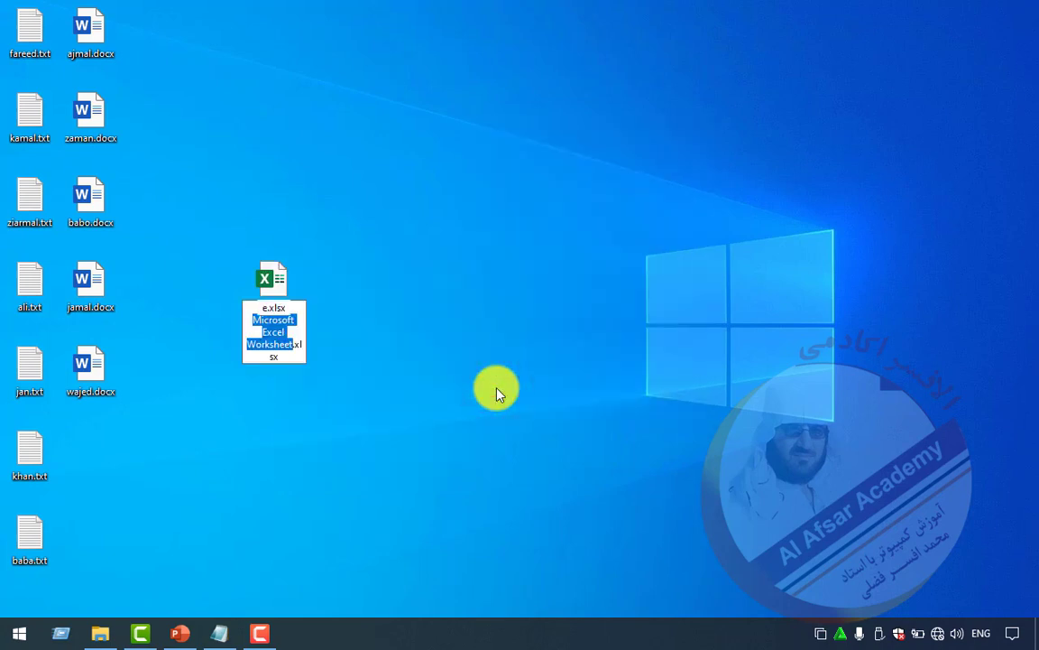
text(e)
text(fsdf)
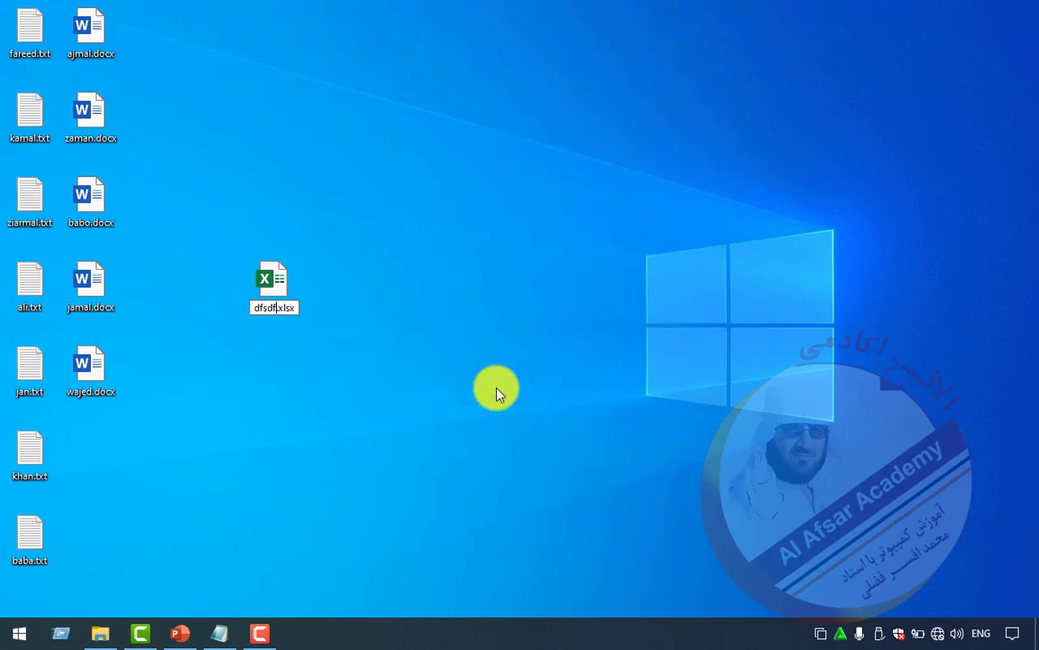
Step: Make five copies of dfsdf.xlsx on the desktop and remove the original
click(290, 283)
key(ctrl+c)
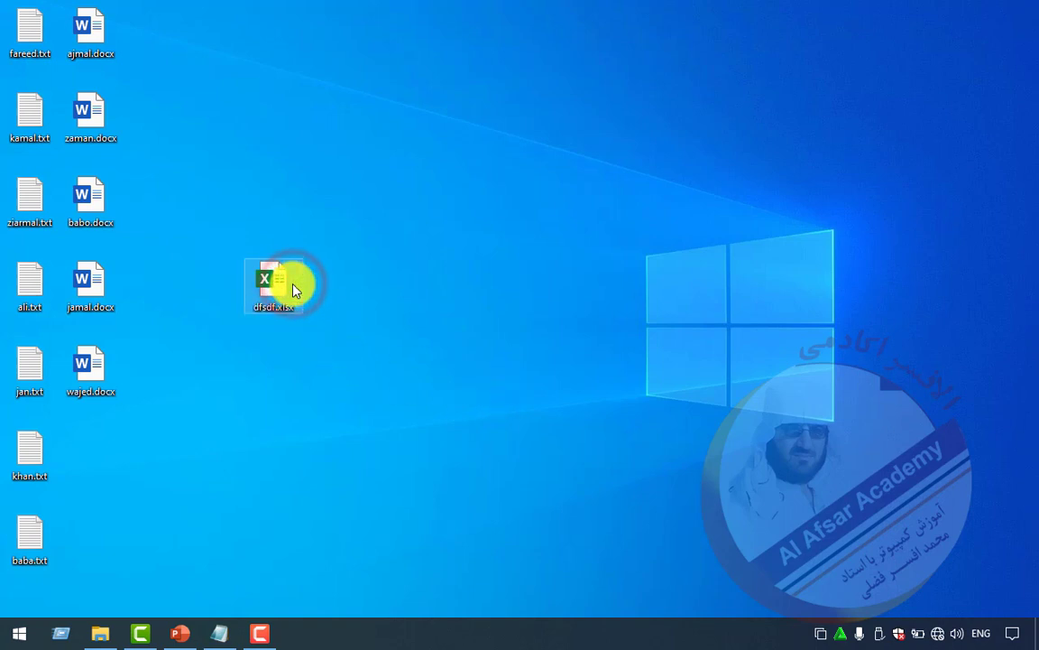
key(ctrl+v)
key(ctrl+v)
key(ctrl+v)
key(ctrl+v)
key(ctrl+v)
drag(389, 249, 262, 338)
Step: Rename the first two Excel worksheet copies, beside khan.txt and baba.txt, as ahmad.xlsx and belal.xlsx
click(88, 455)
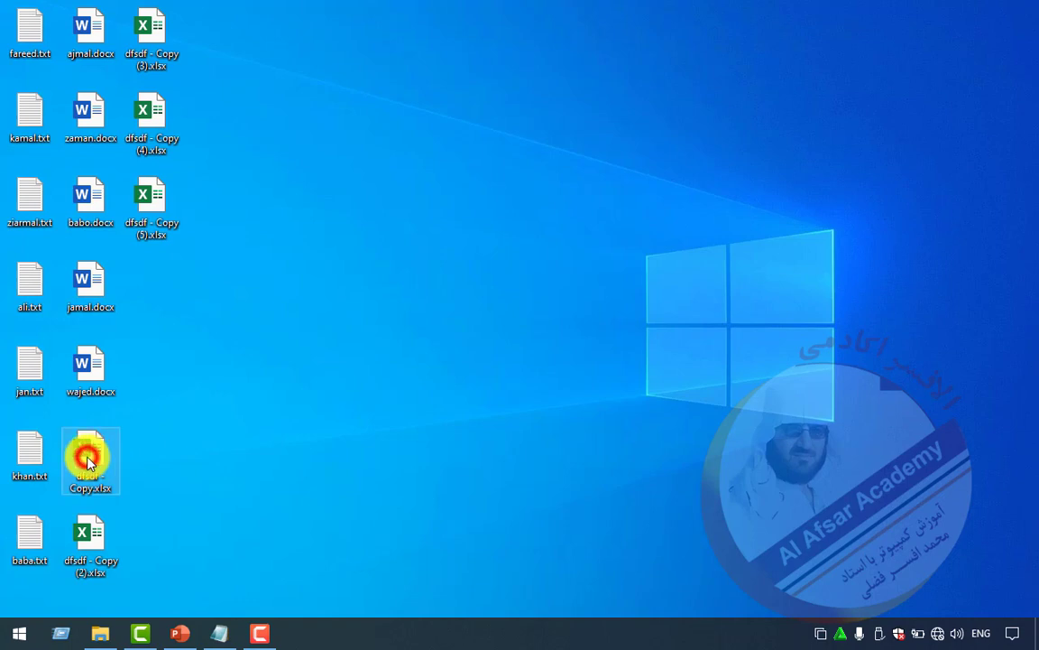
key(F2)
text(e)
click(102, 541)
key(F2)
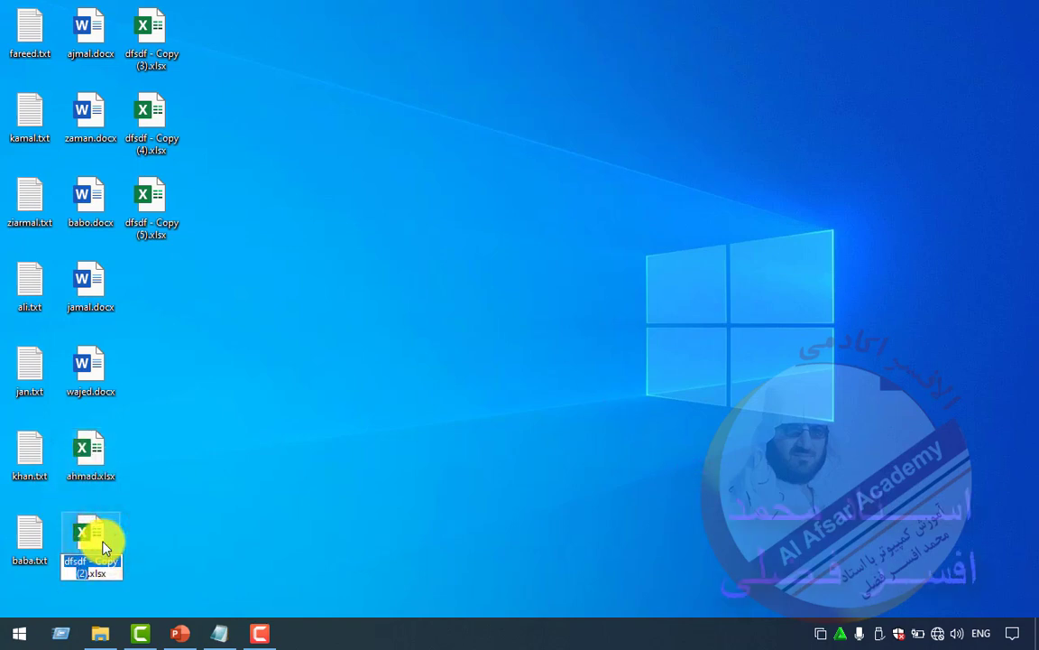
text(bellal)
Step: Rename the third and fourth Excel worksheet copies, beside ajmal.docx and zaman.docx, as zaheer.xlsx and kamal.xlsx
click(135, 40)
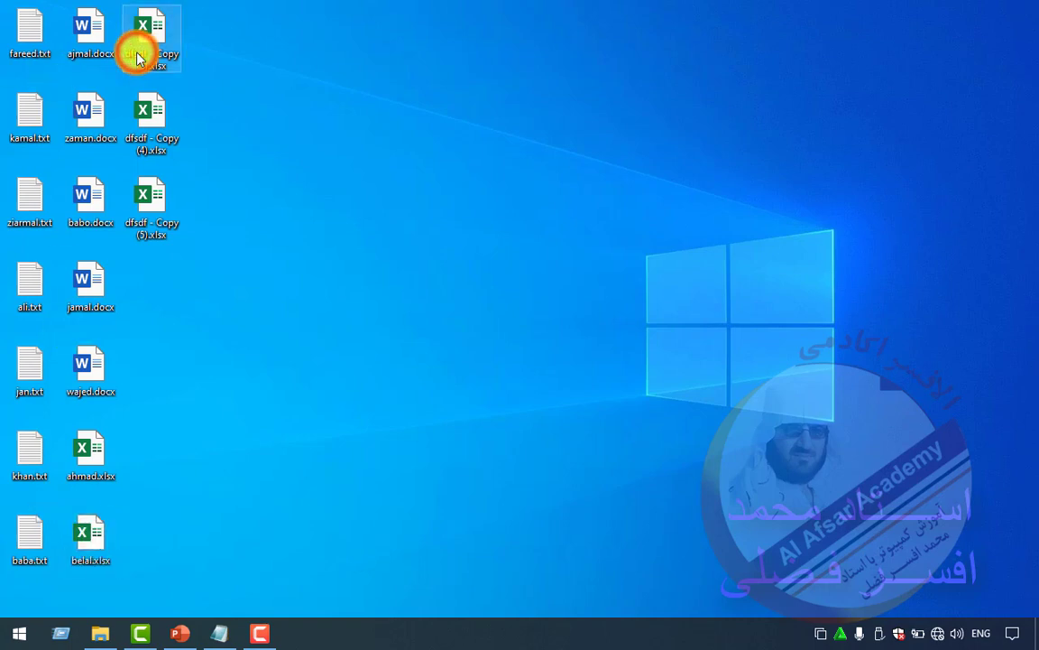
key(F2)
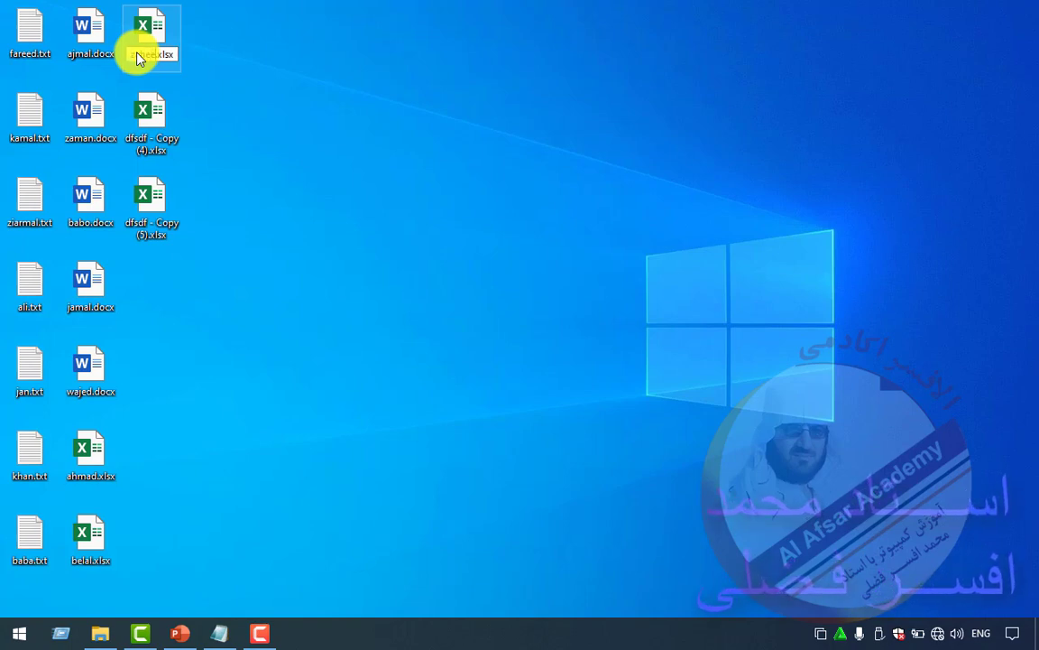
text(zaheer)
click(166, 108)
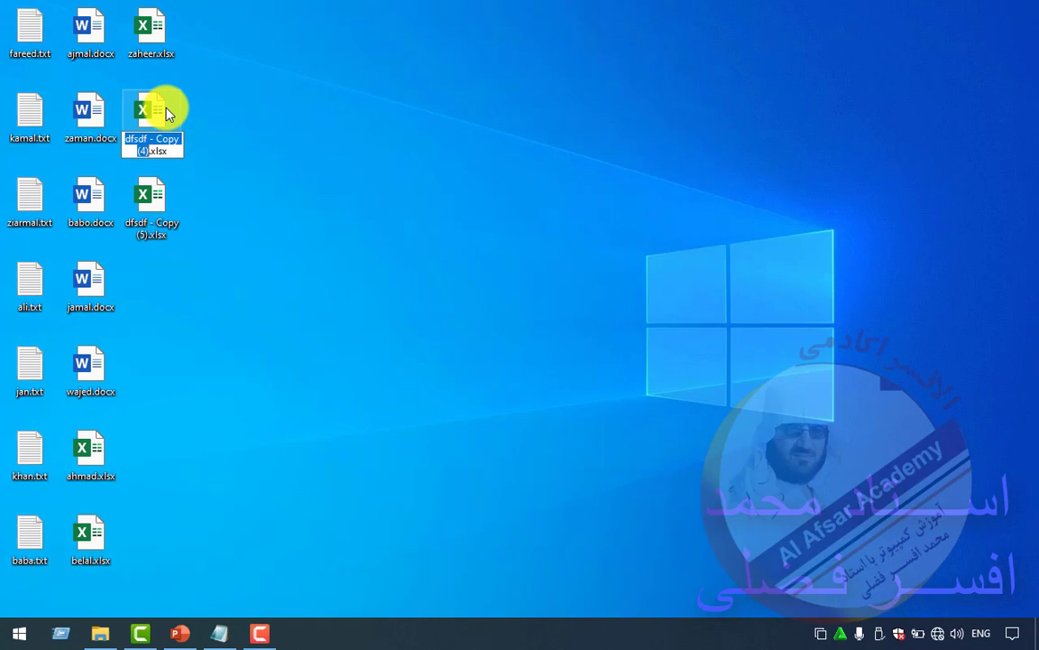
text(kamal)
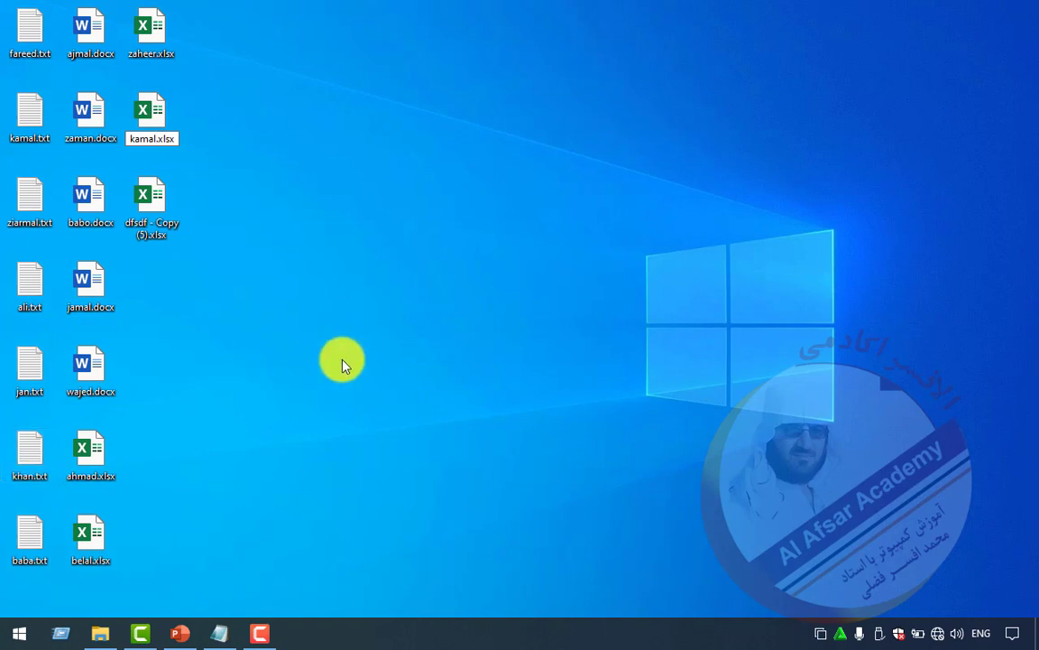
Step: Rename the last Excel worksheet copy, beside babo.docx, as wahed.xlsx
click(157, 219)
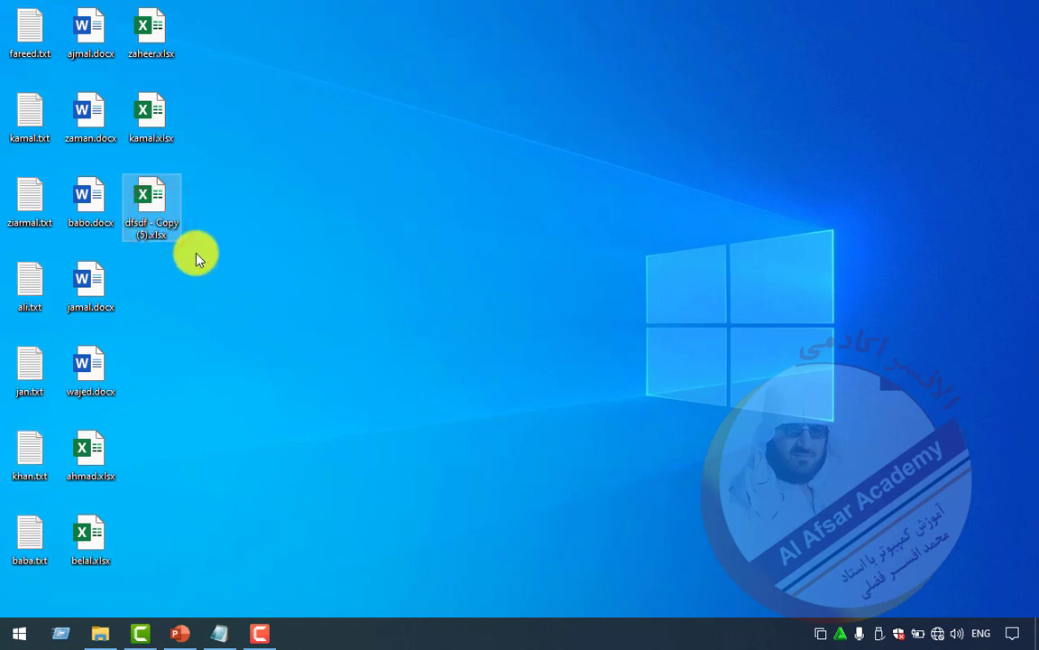
key(F2)
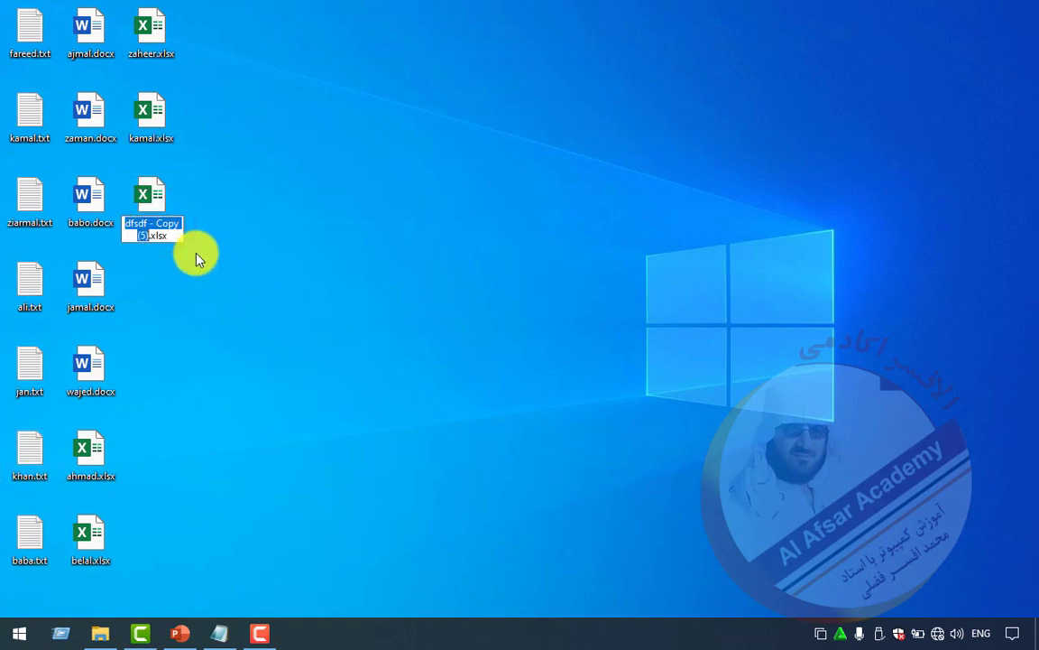
text(wahed)
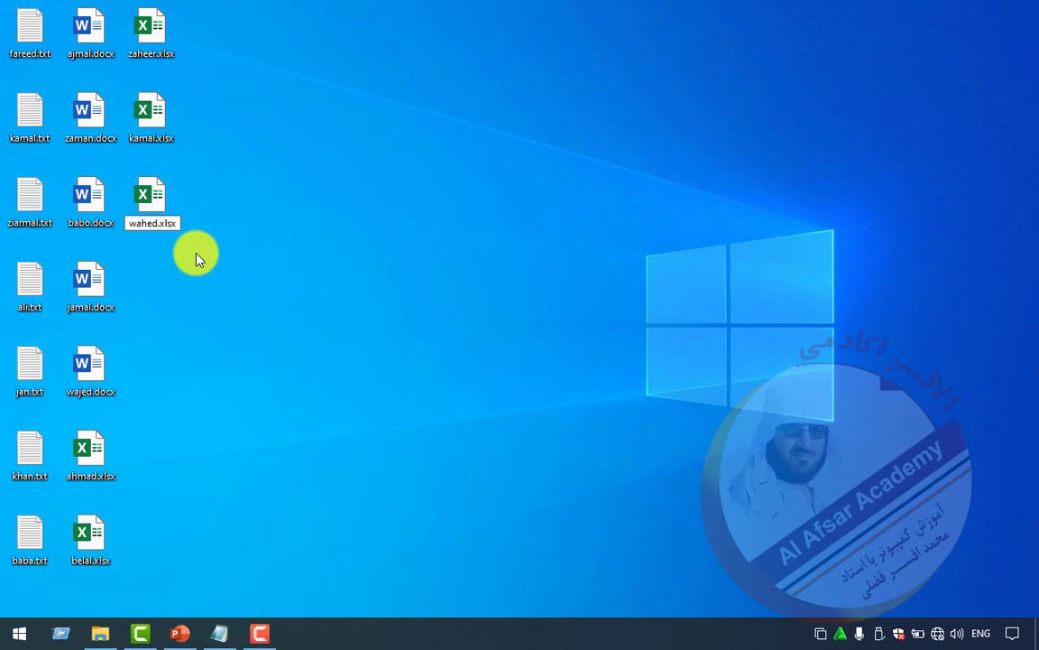
Step: Refresh the desktop and sort its files by name
right_click(376, 213)
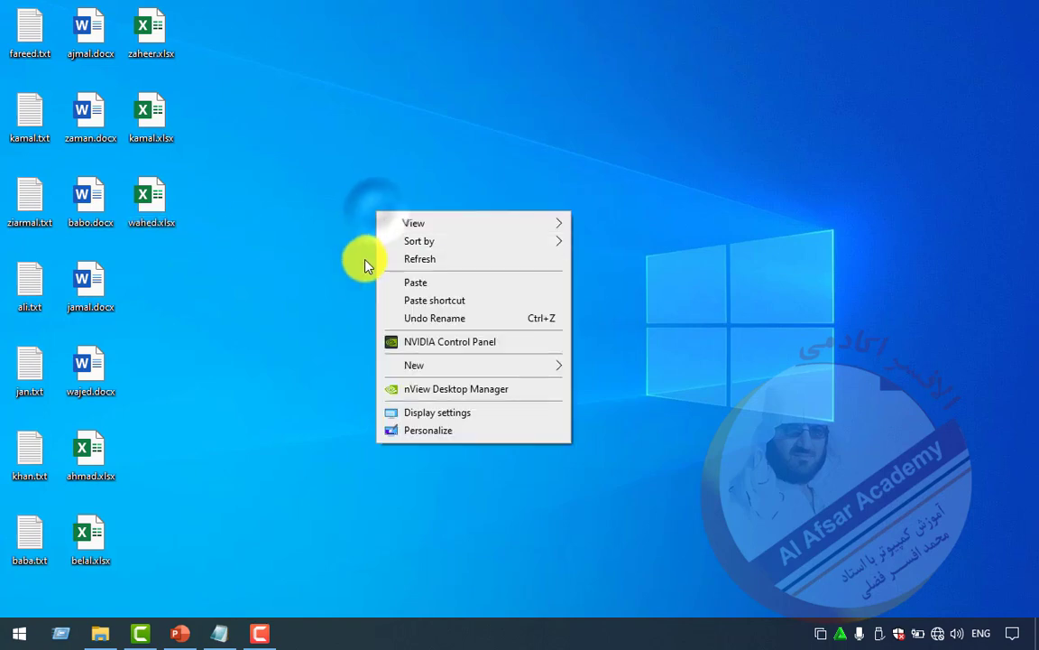
click(414, 260)
right_click(349, 163)
mouse_move(412, 192)
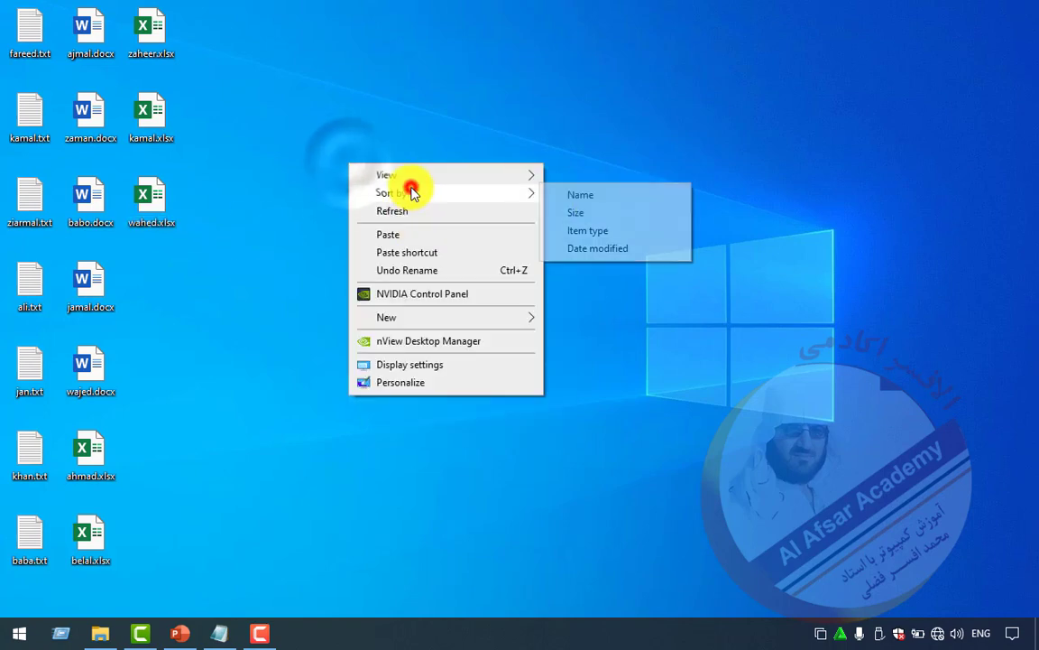
click(578, 194)
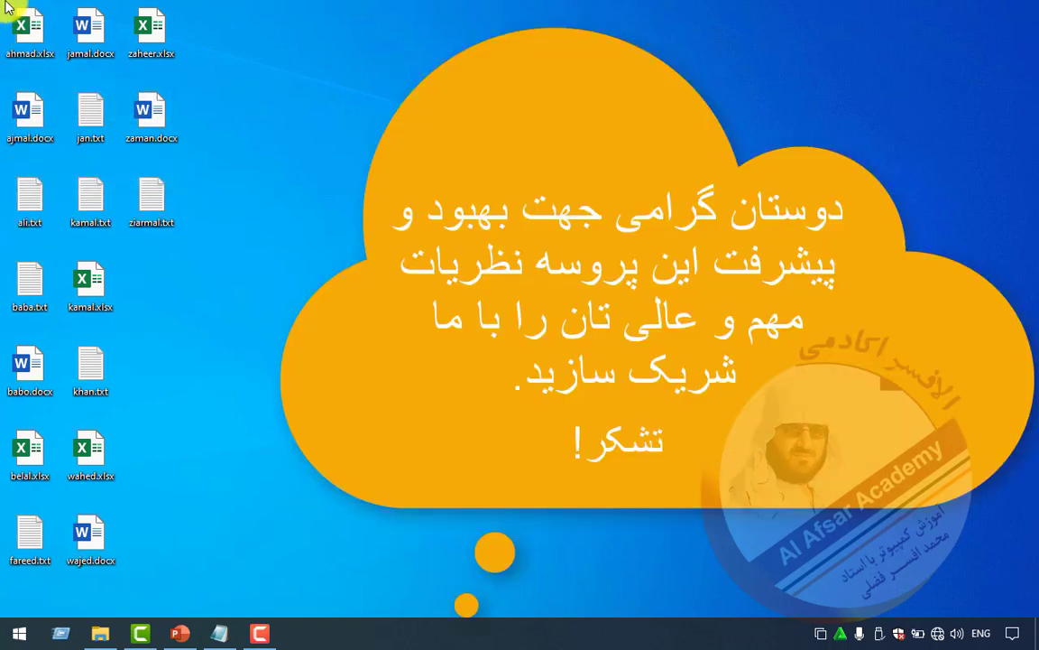
Step: Examine how the Excel, Word and text files are mixed together in the name-sorted desktop order
drag(11, 112, 27, 303)
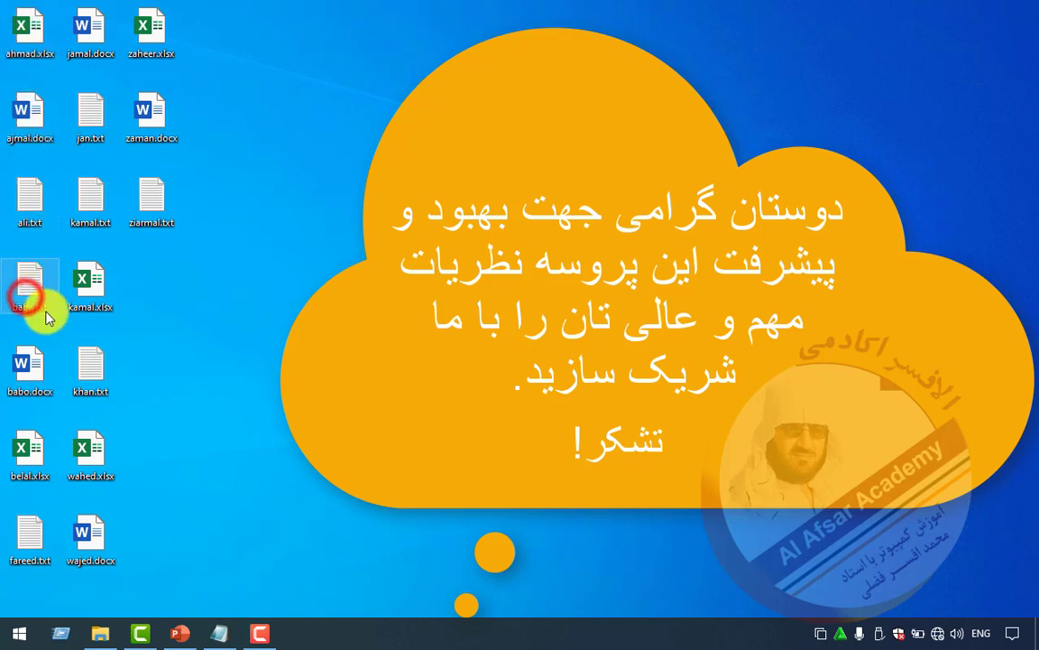
click(23, 370)
click(21, 460)
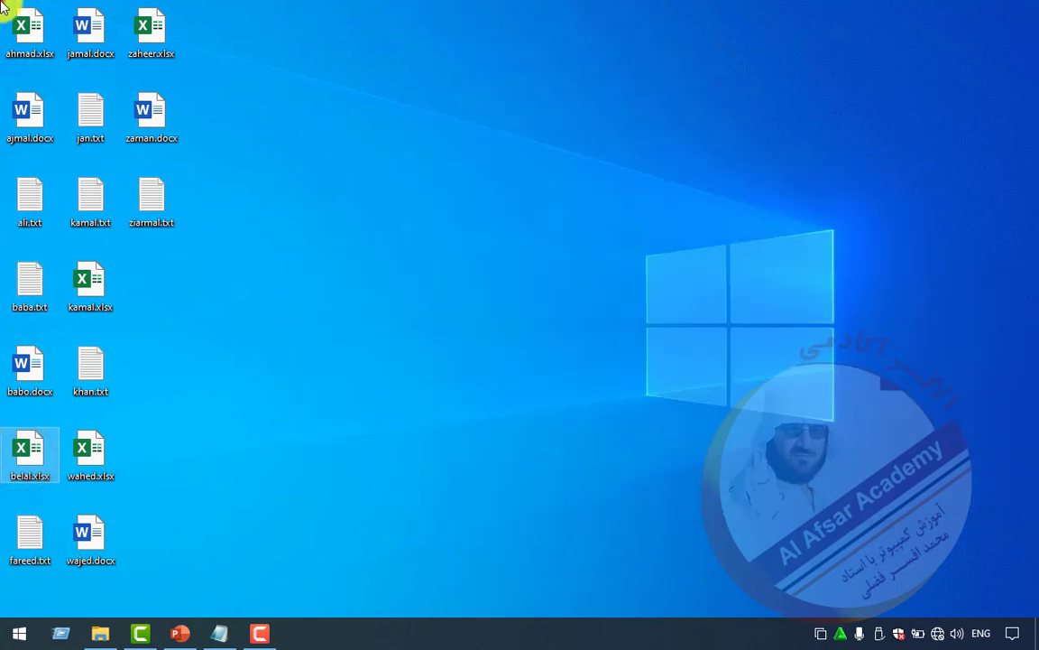
drag(3, 7, 194, 578)
click(339, 368)
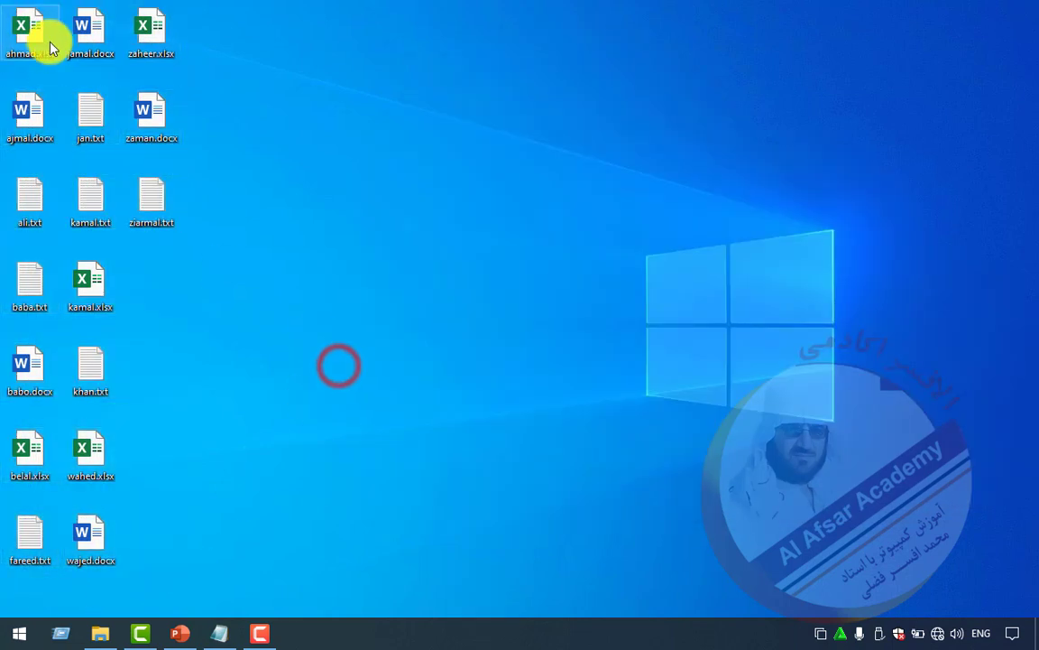
click(361, 47)
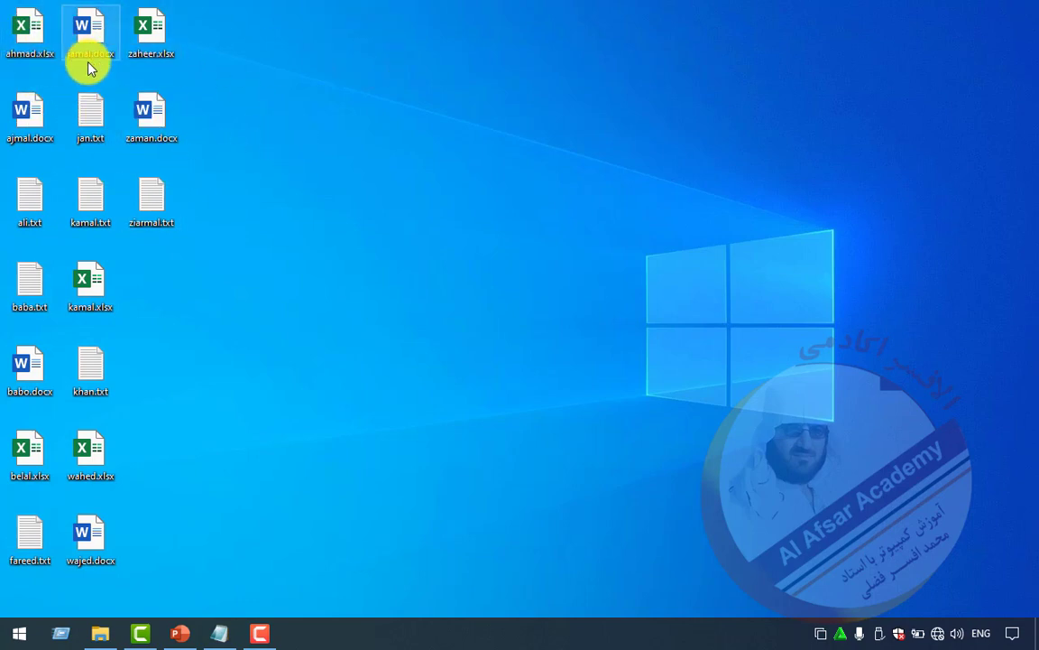
Step: Sort the desktop files by item type and check the Excel, Word and text file groups
right_click(315, 140)
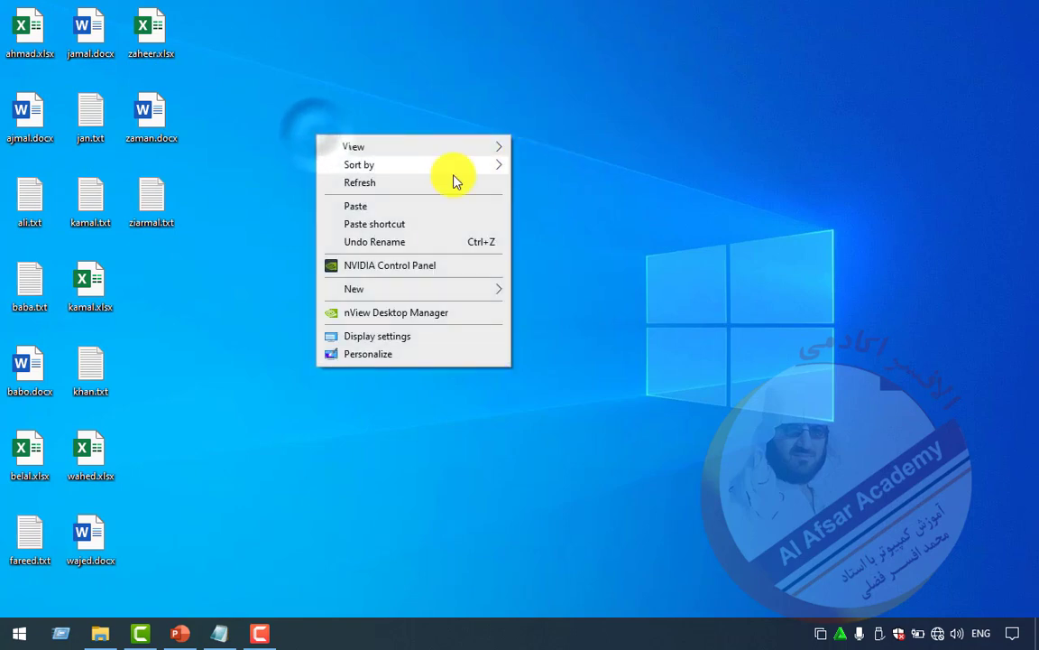
click(413, 170)
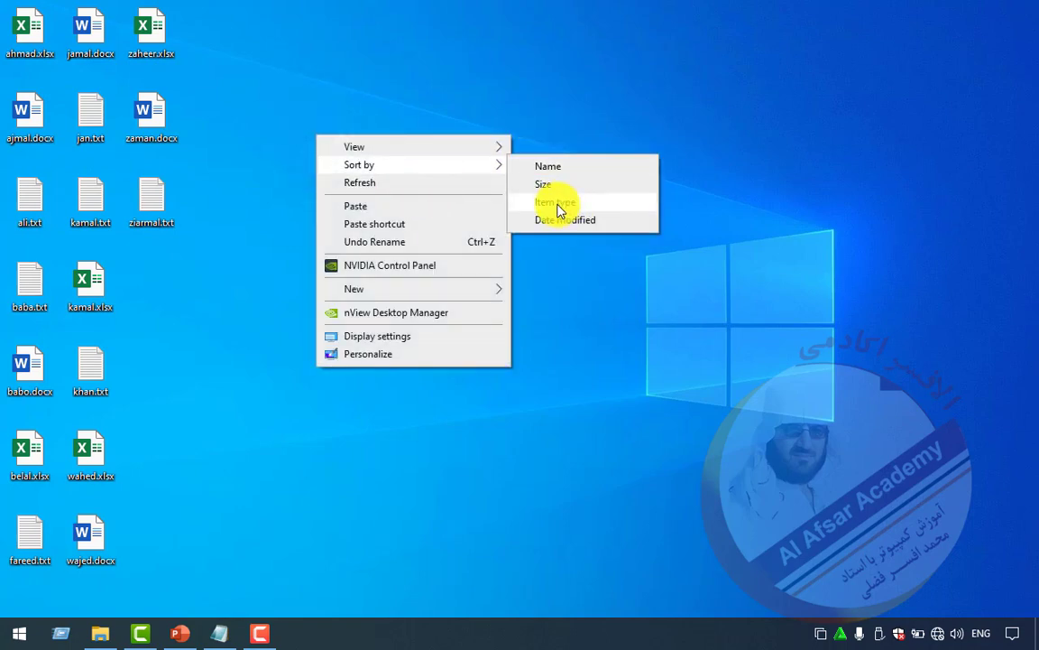
click(559, 205)
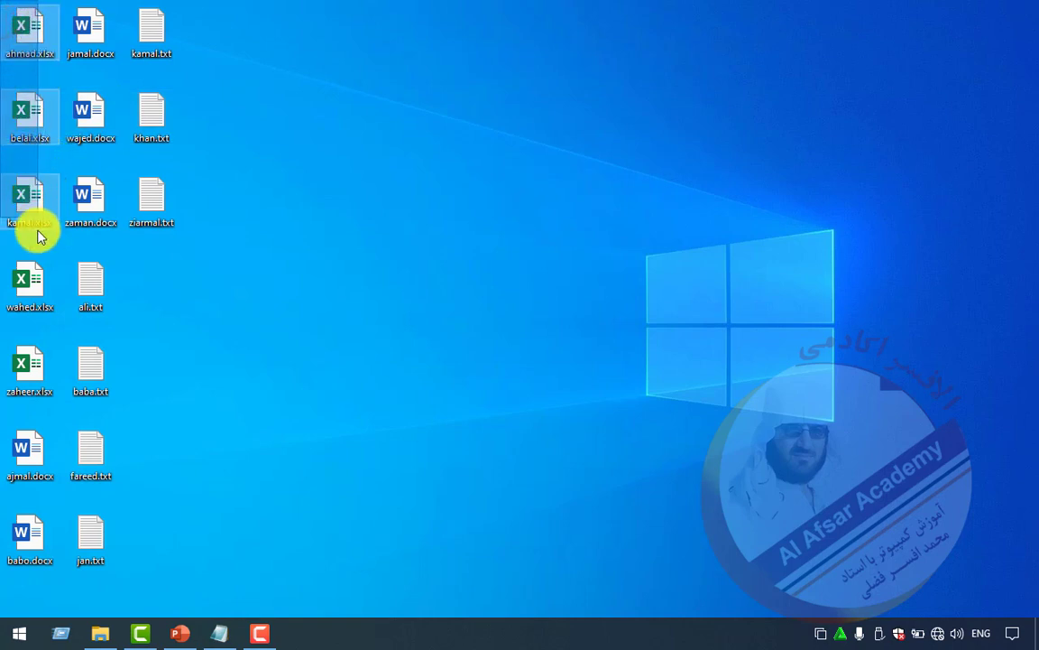
drag(30, 60, 52, 401)
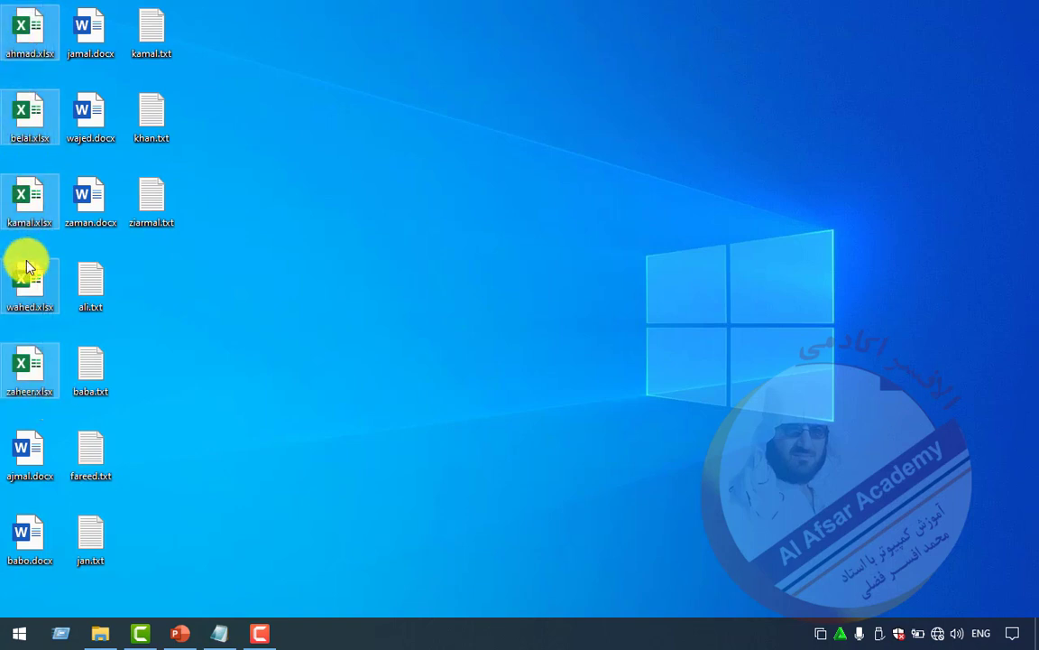
click(27, 448)
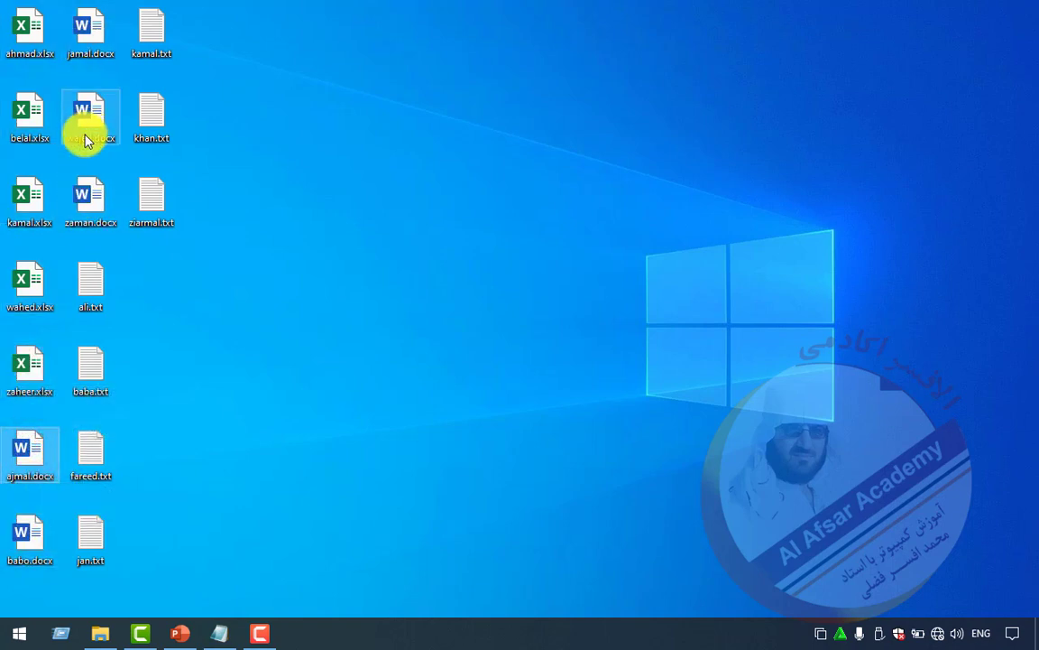
click(85, 273)
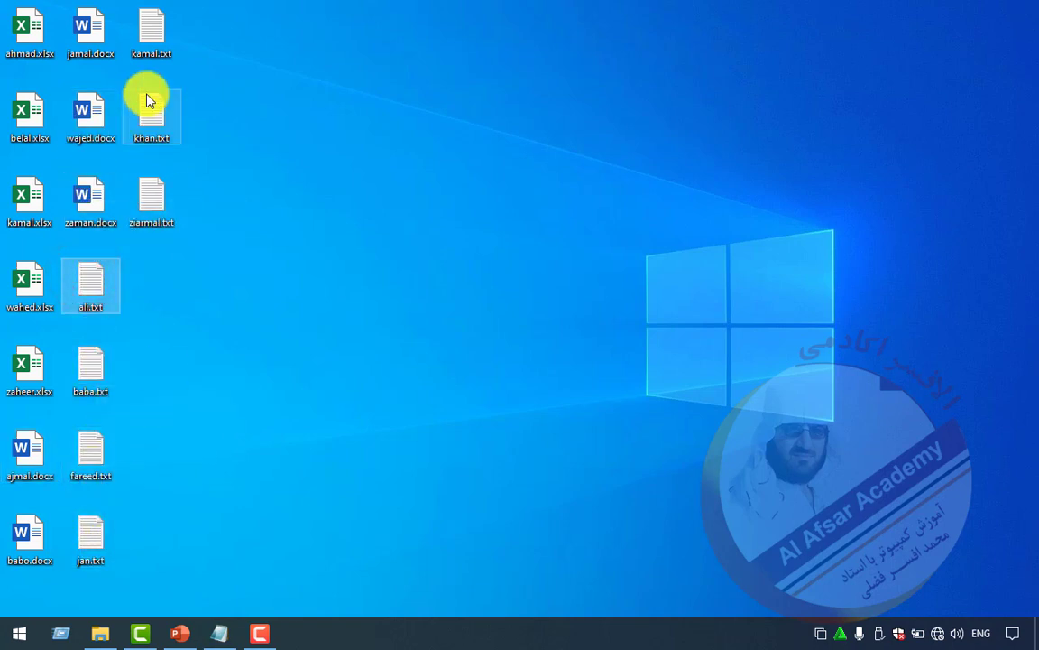
Step: Sort the desktop files by item type again to reverse the order of the file groups
right_click(350, 214)
mouse_move(447, 241)
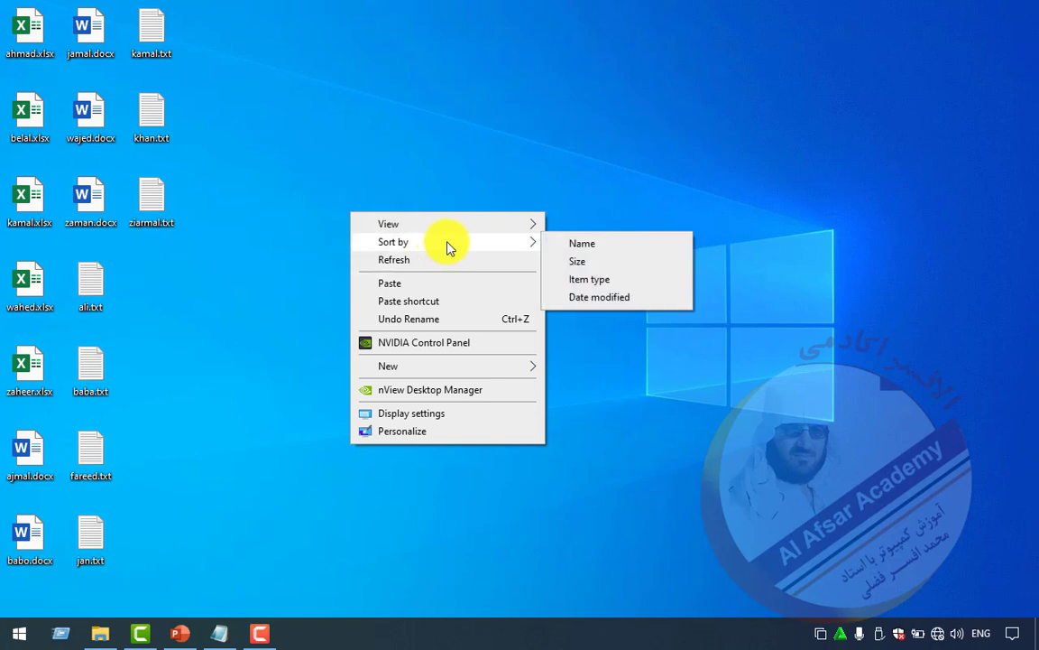
click(592, 281)
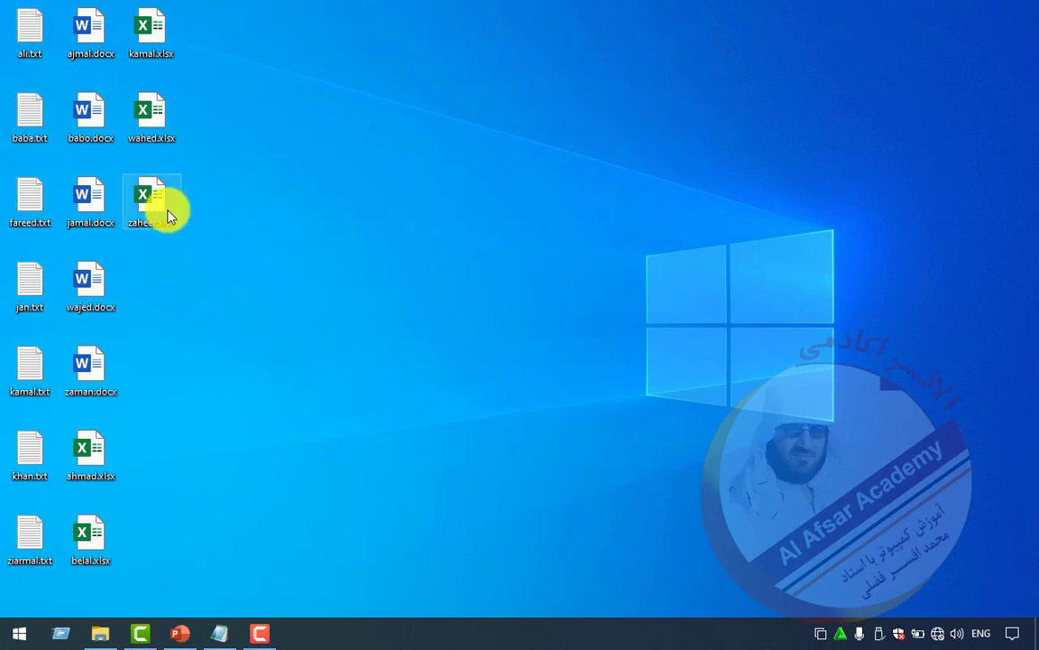
right_click(458, 200)
click(538, 228)
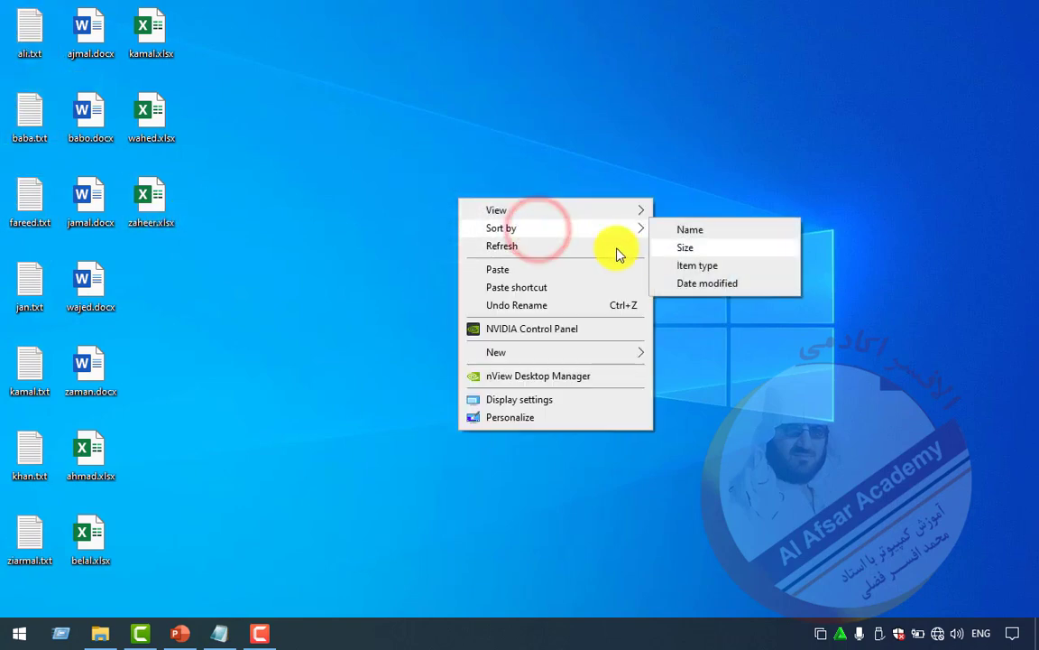
click(613, 231)
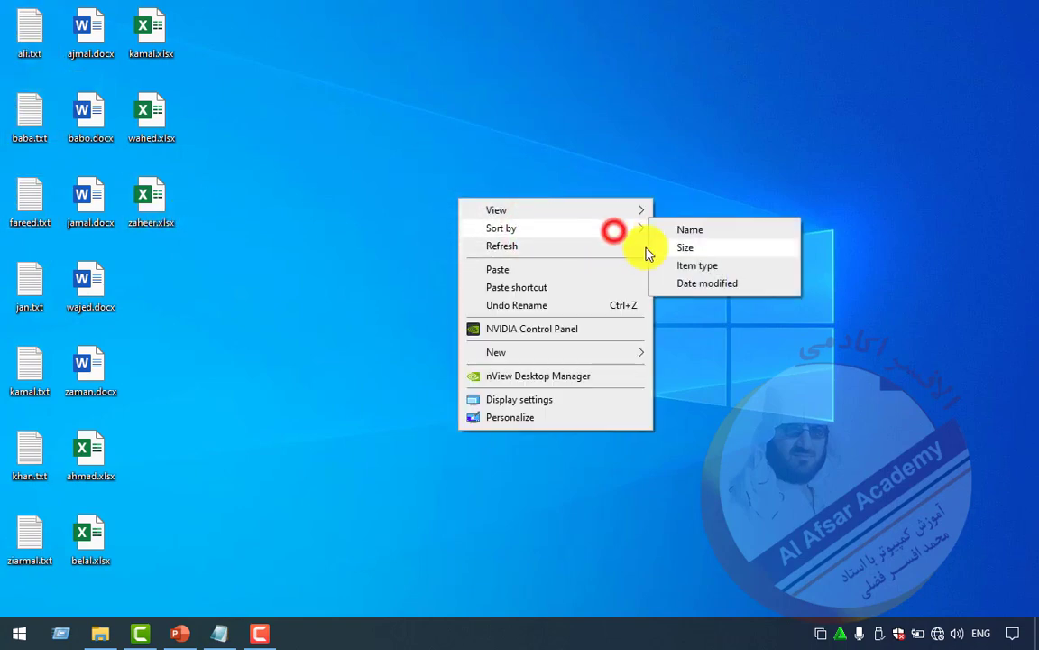
click(243, 171)
Step: Delete all the Word and Excel files from the desktop, keeping only the text files, and refresh the desktop
drag(223, 4, 99, 564)
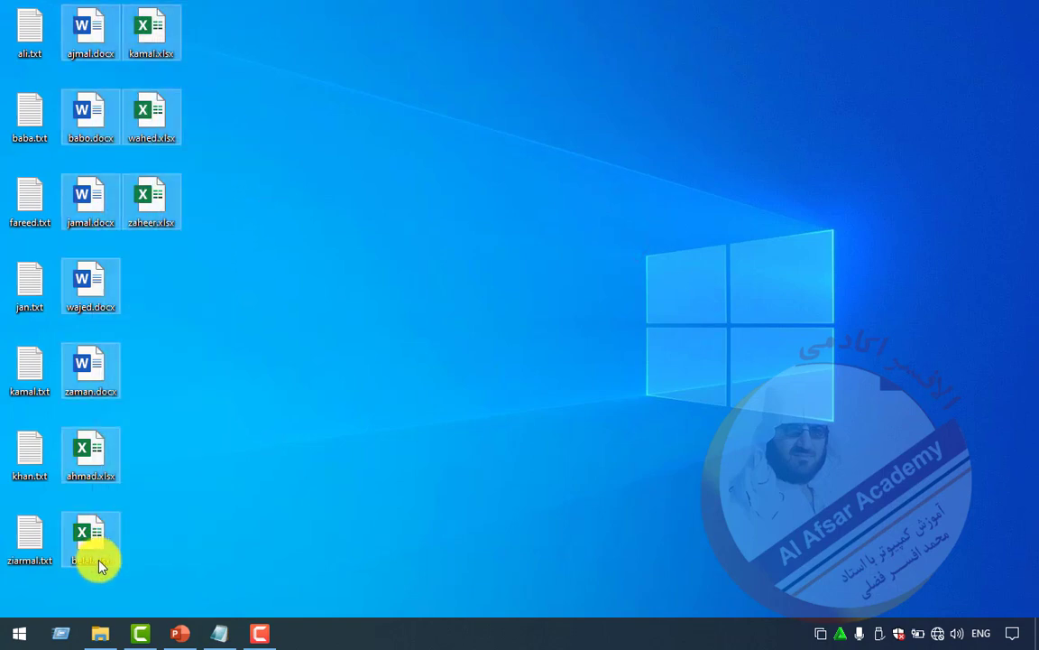
key(Delete)
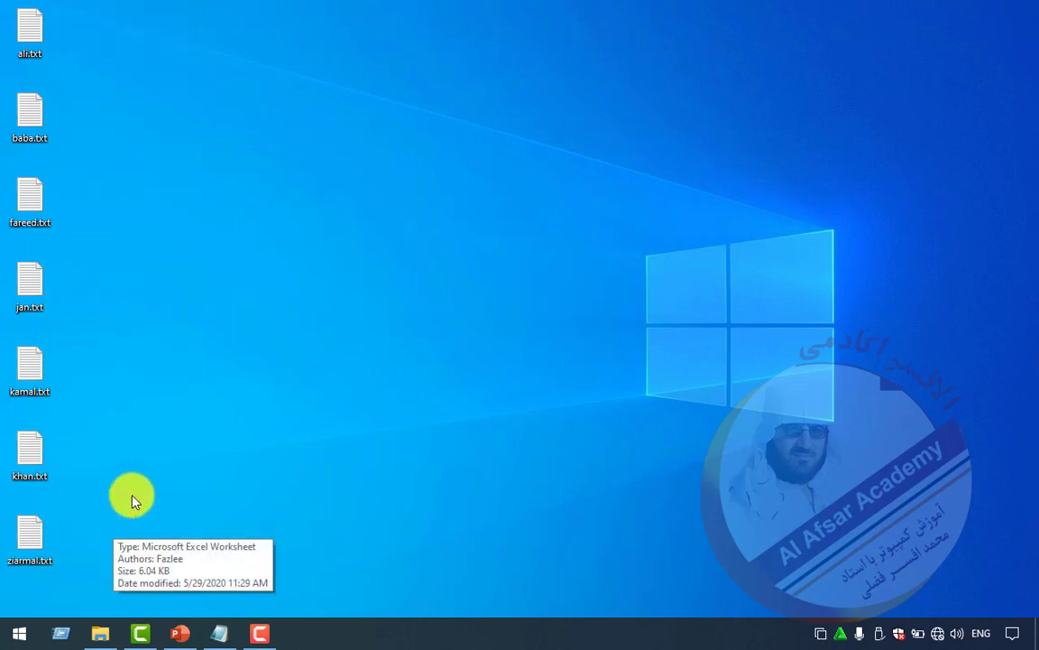
right_click(298, 219)
click(371, 264)
Step: Sort the text files on the desktop by date modified
right_click(295, 121)
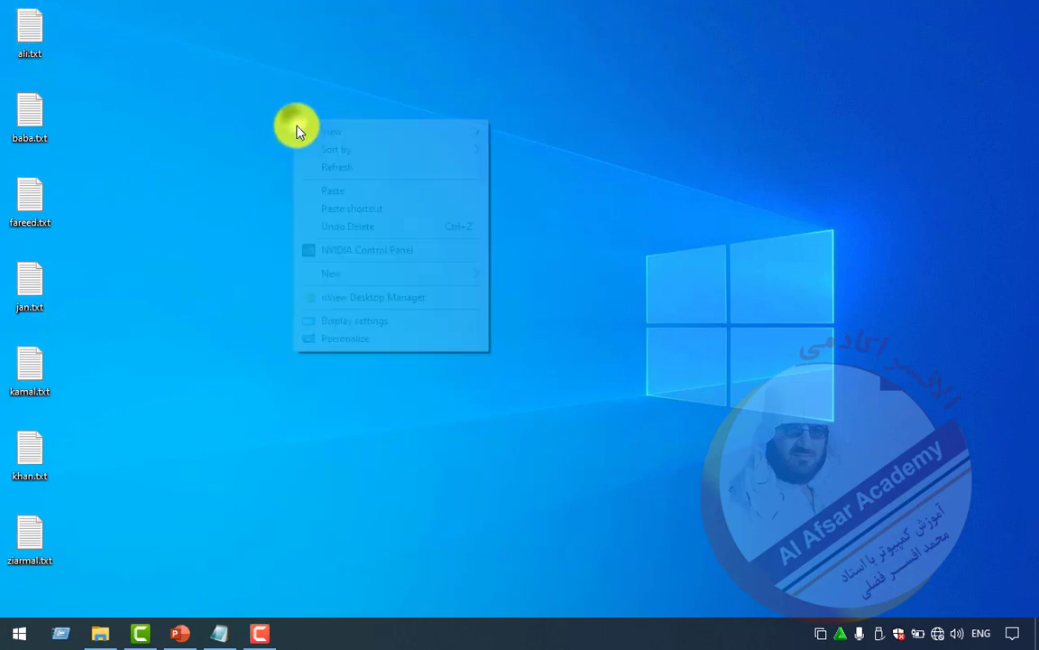
click(403, 147)
mouse_move(406, 131)
click(433, 149)
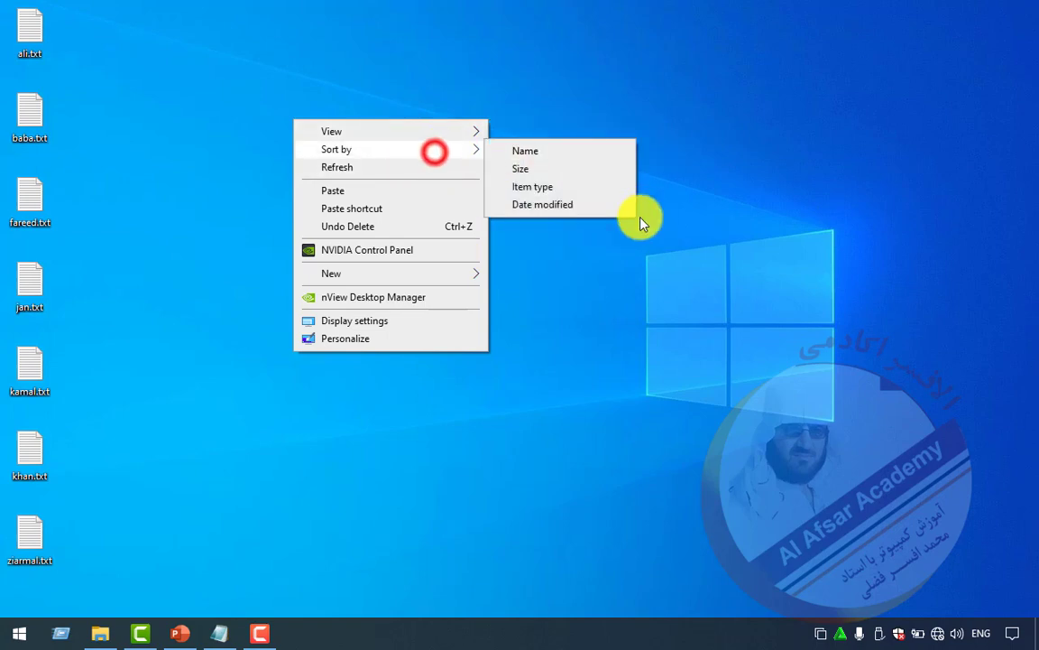
click(527, 207)
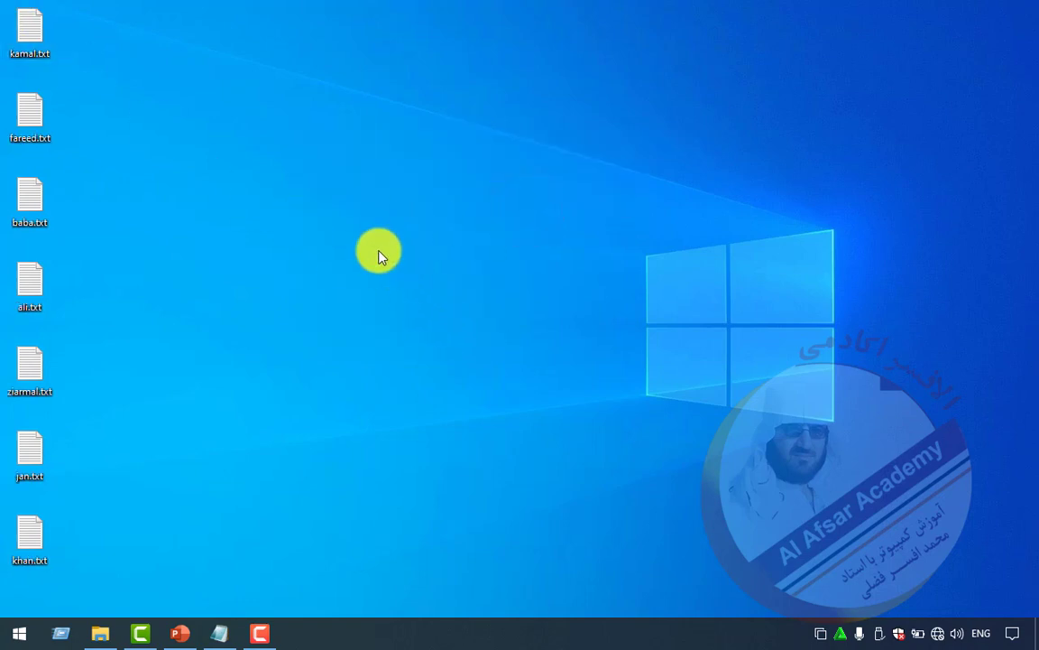
Step: Apply the date modified sort to the desktop once more to reverse the text files' order
right_click(399, 274)
click(456, 303)
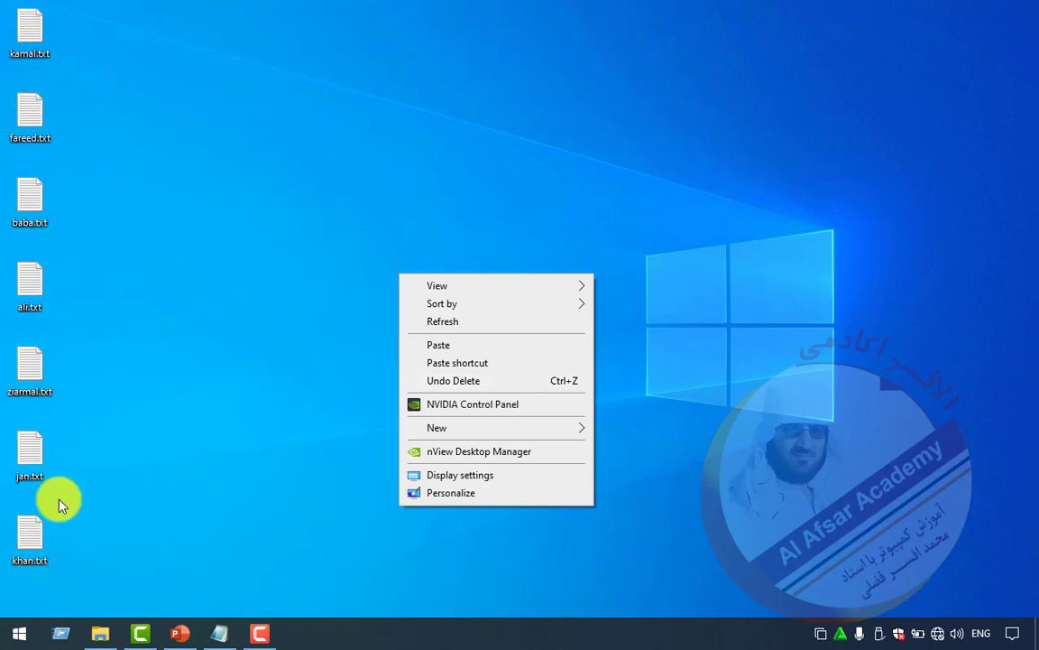
click(464, 305)
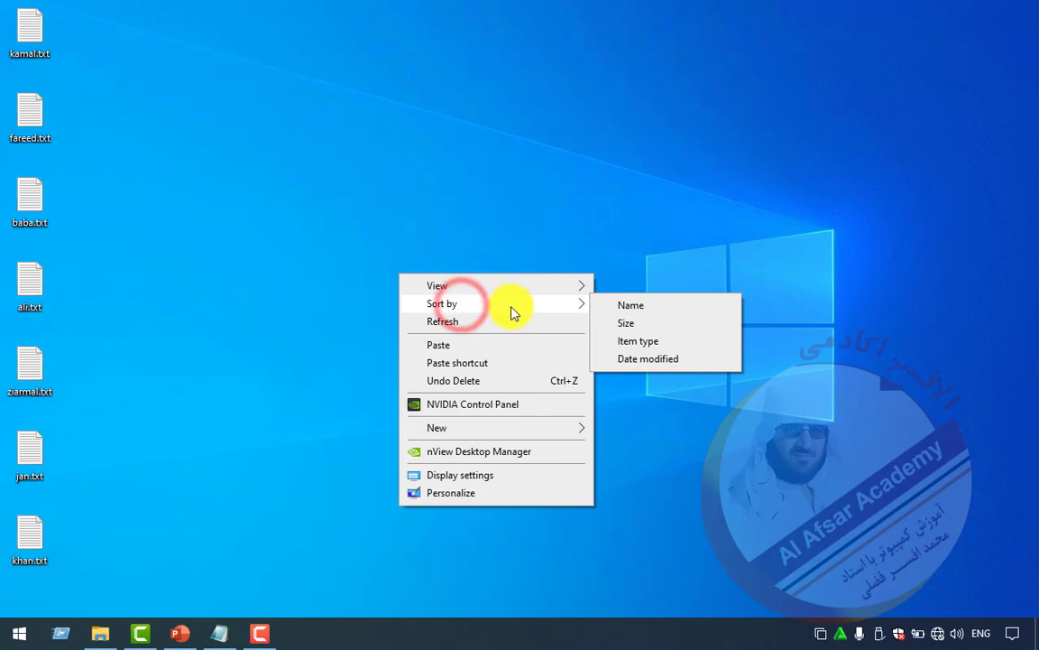
click(649, 359)
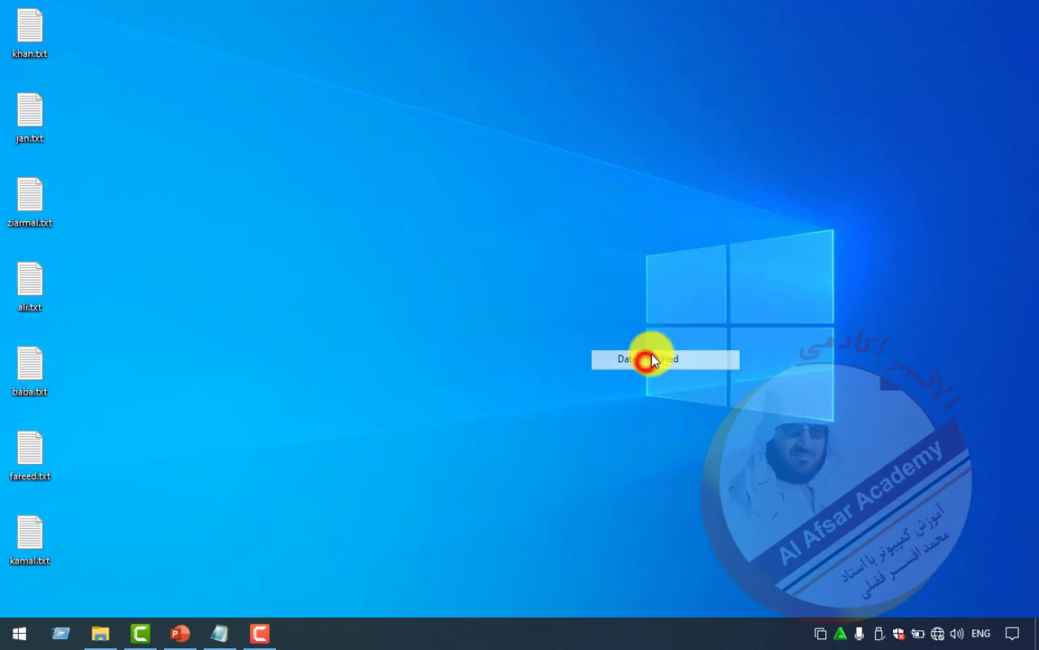
Step: Go through the date-sorted text files one by one, from khan.txt down to kamal.txt
click(27, 42)
click(18, 112)
click(19, 213)
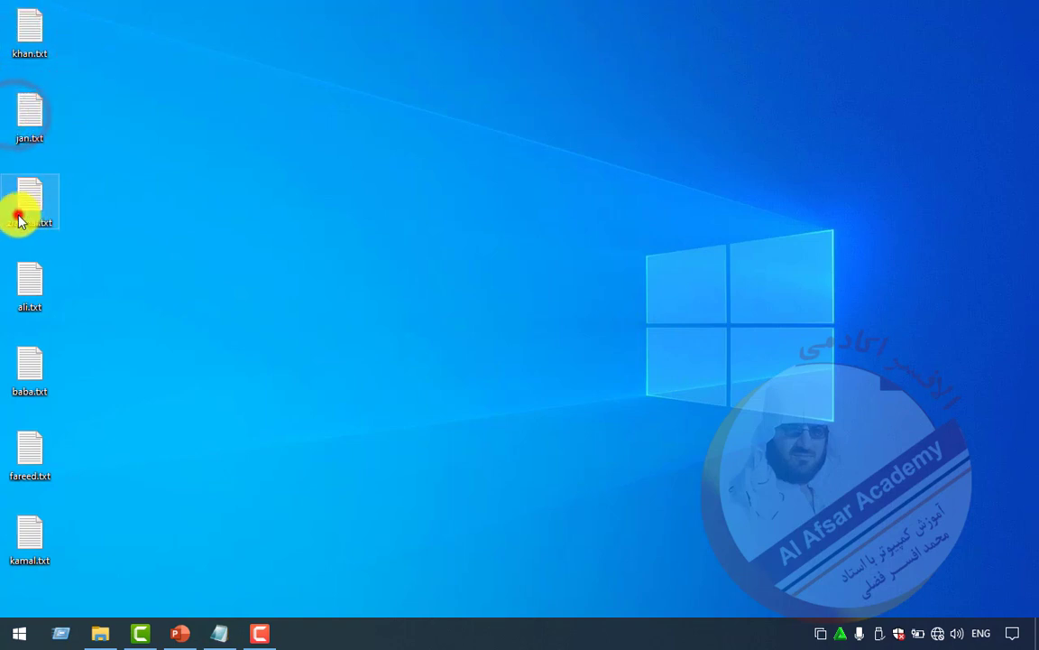
click(30, 278)
click(37, 377)
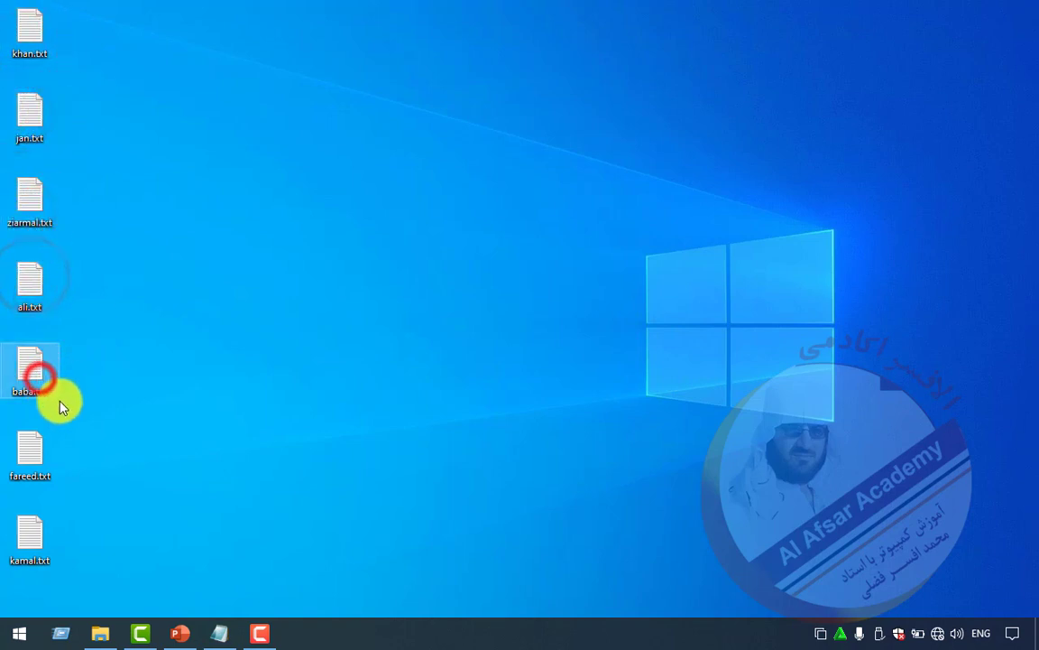
click(27, 436)
click(45, 531)
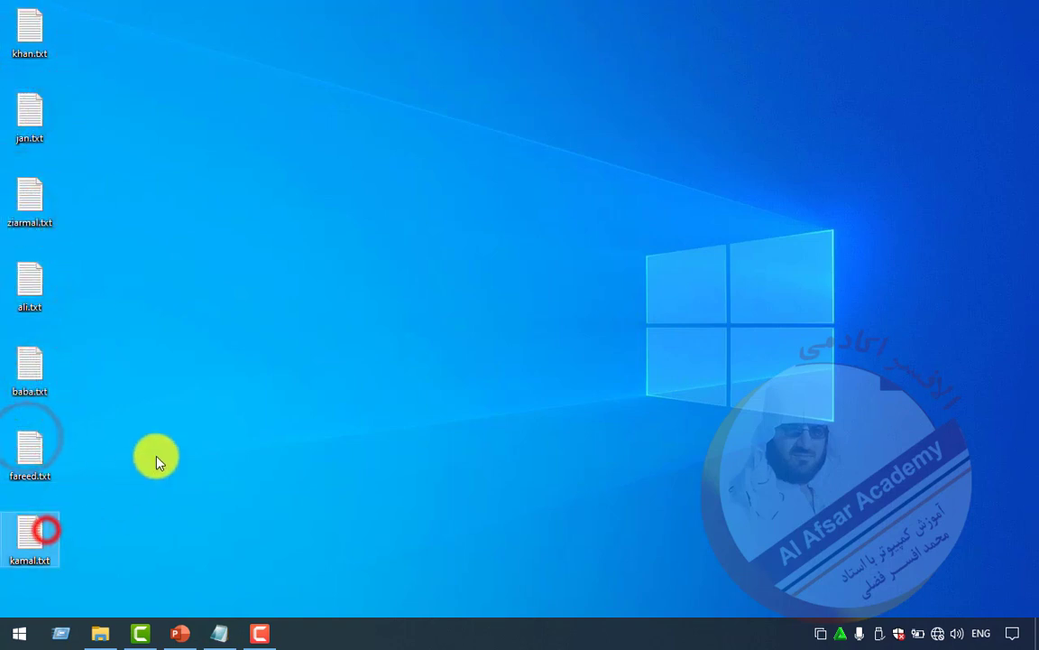
Step: Undo the deletion of the Word and Excel files and refresh the desktop
right_click(275, 250)
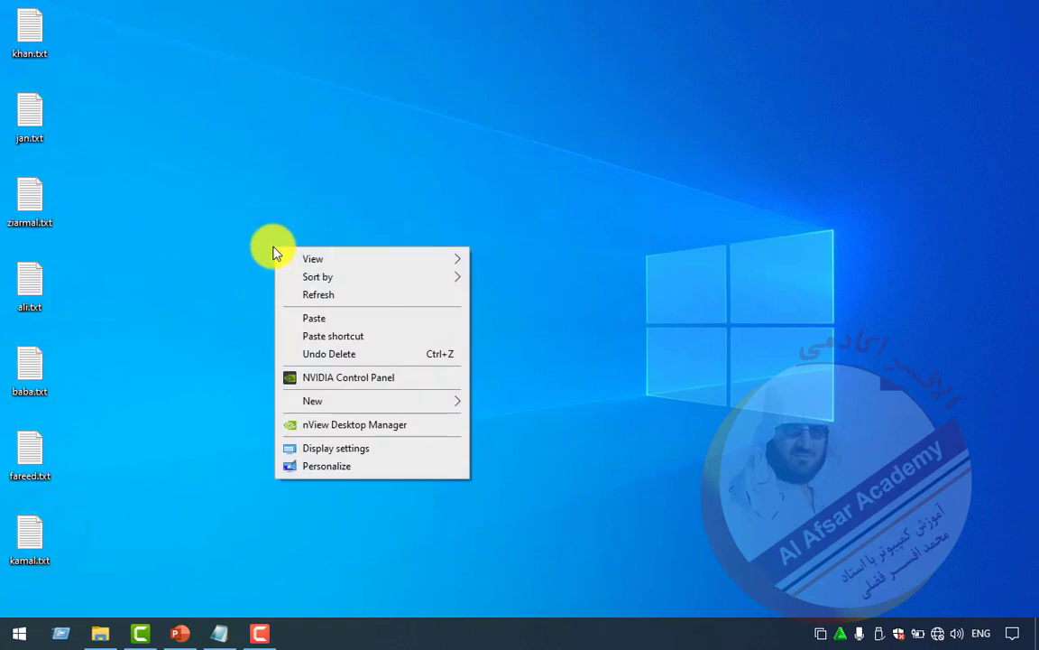
right_click(276, 159)
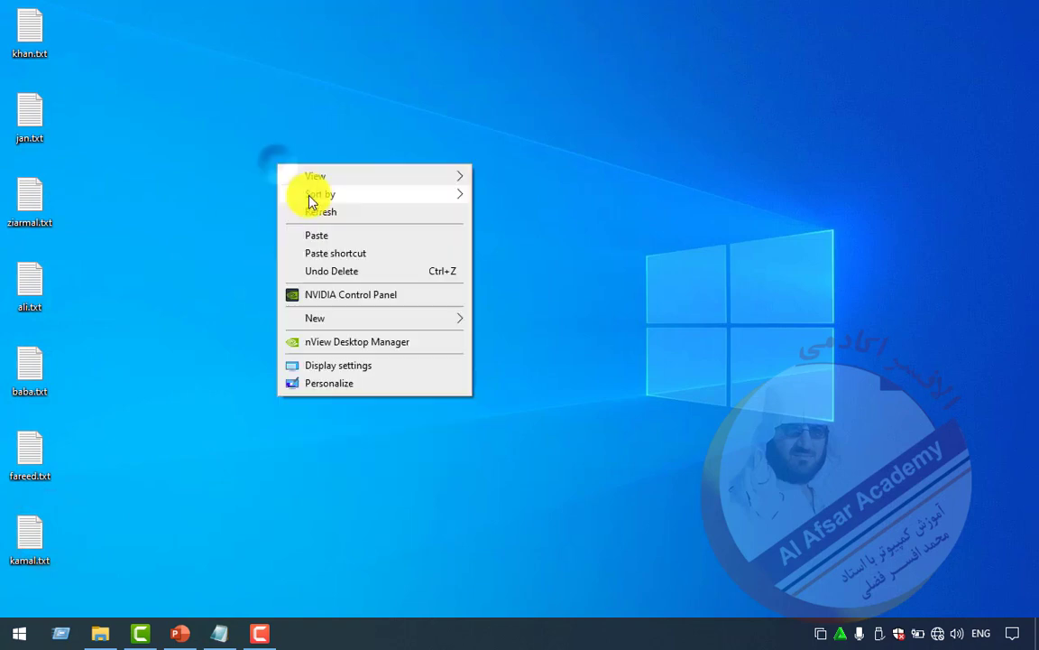
click(308, 202)
right_click(294, 157)
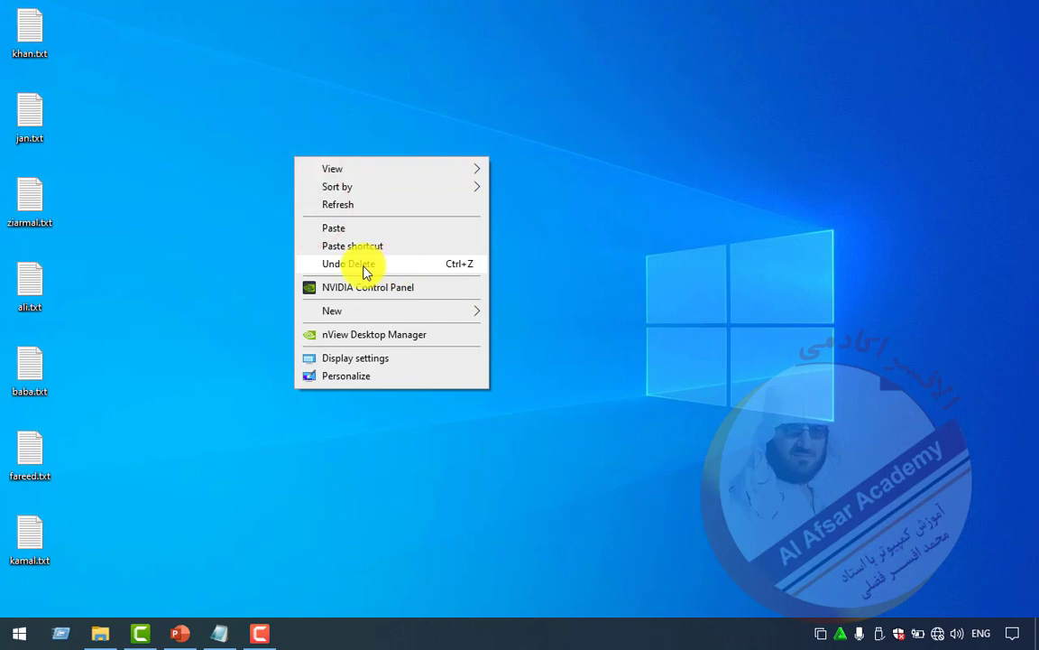
click(359, 264)
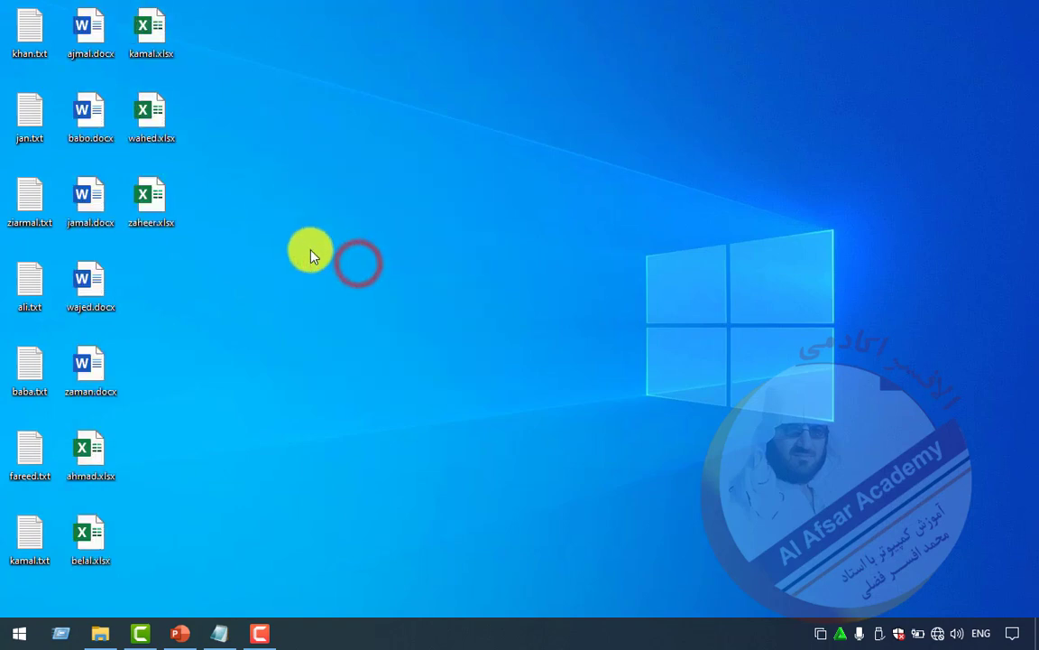
right_click(369, 179)
click(410, 228)
Step: Create a new folder on the desktop and name it dddd
right_click(335, 184)
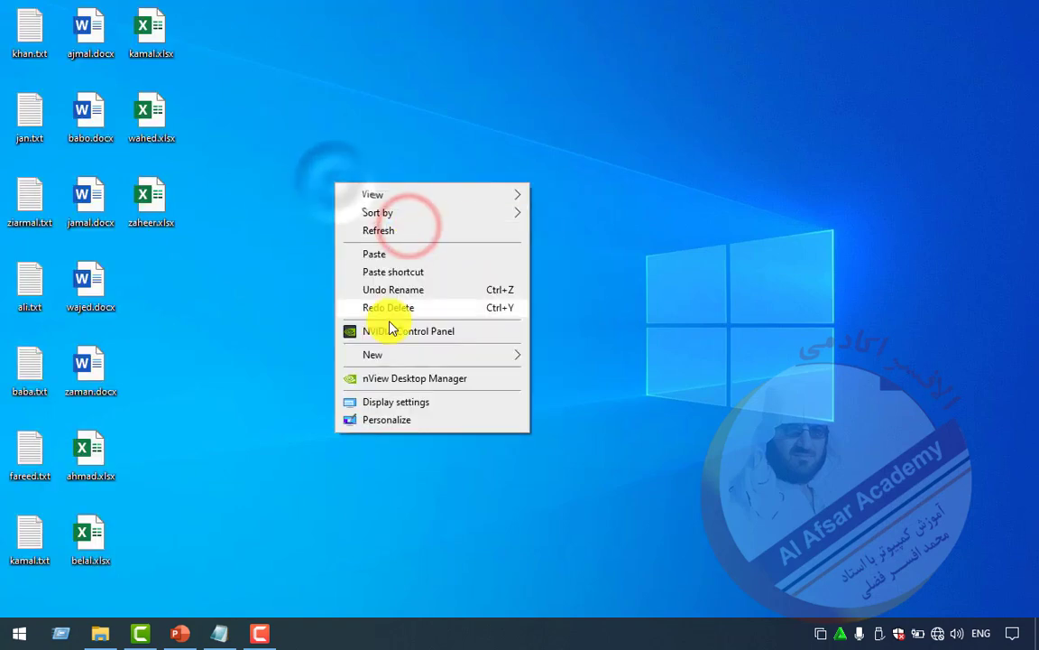
click(402, 358)
click(566, 361)
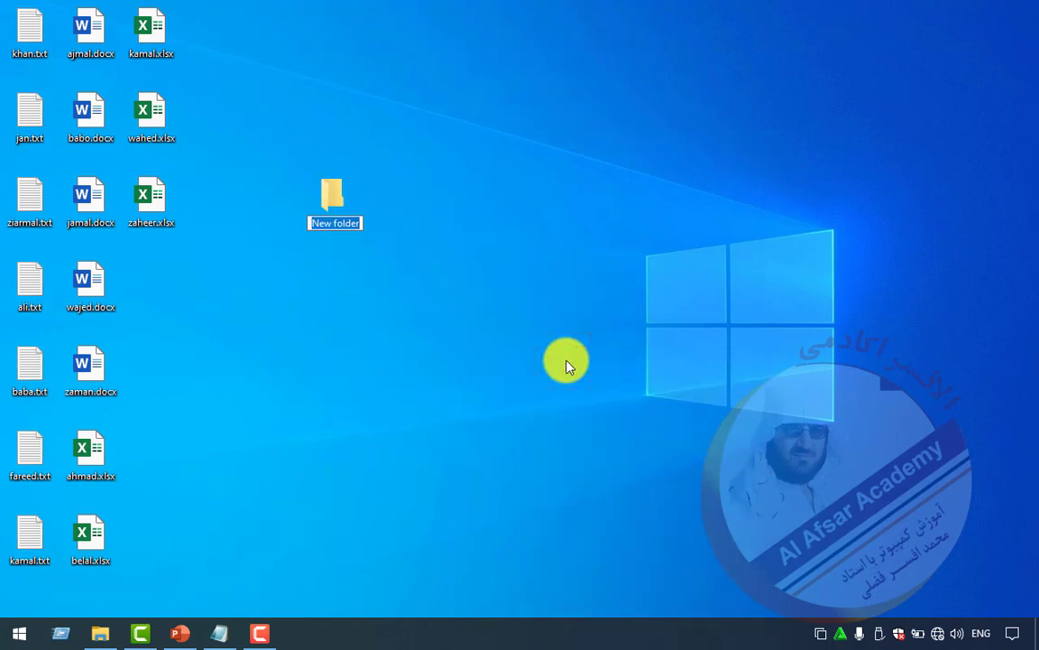
text(dddd)
key(Return)
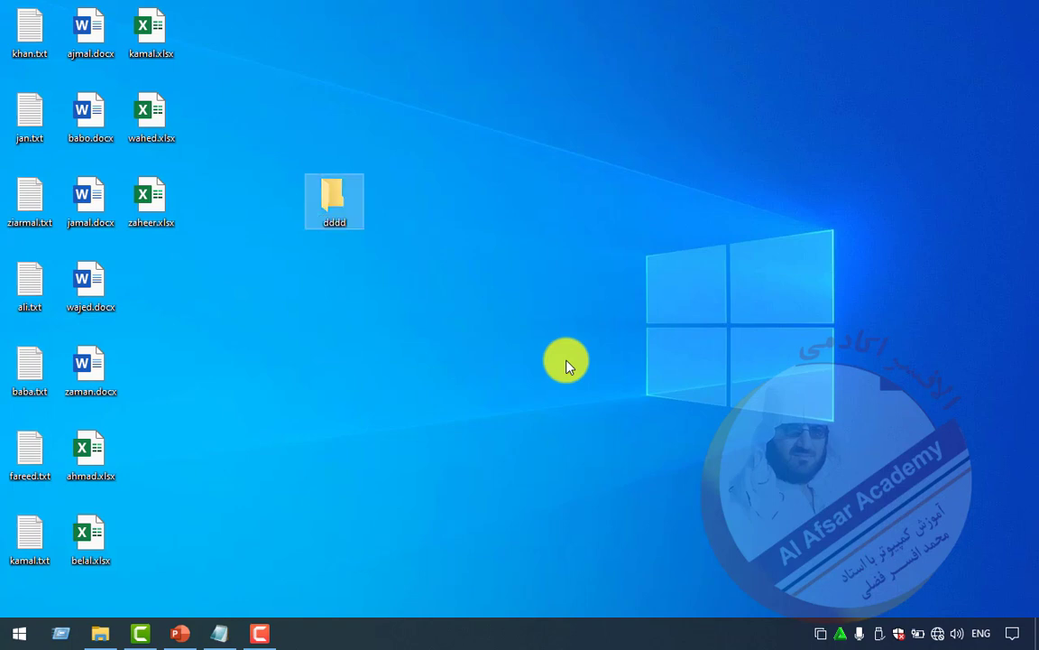
Step: Move all the text, Word and Excel files from the desktop into the dddd folder
drag(192, 2, 317, 209)
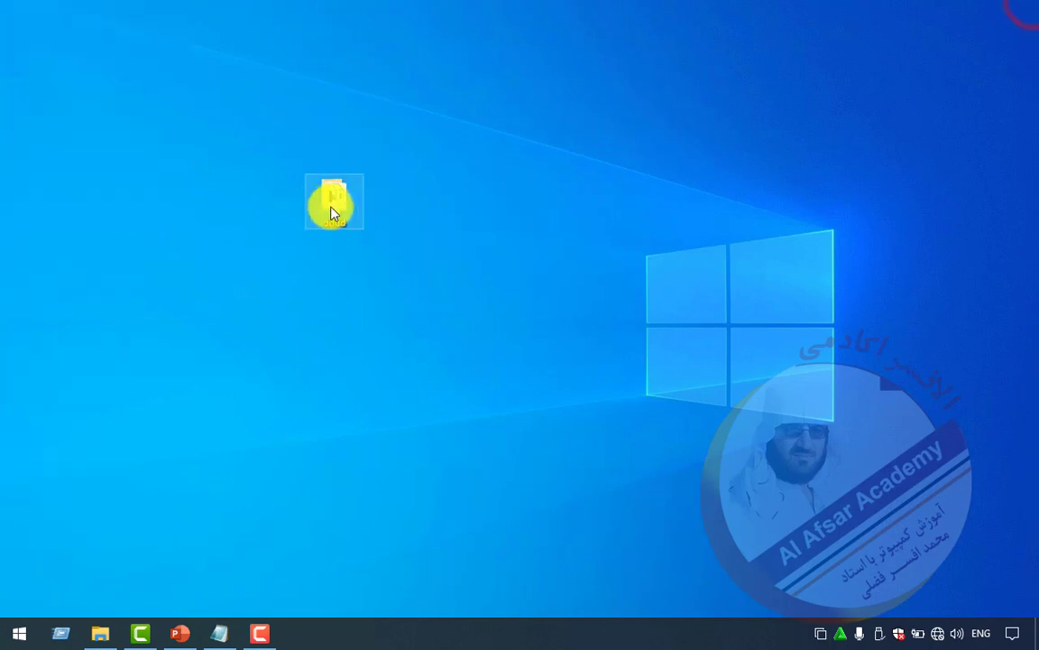
click(333, 202)
mouse_move(329, 198)
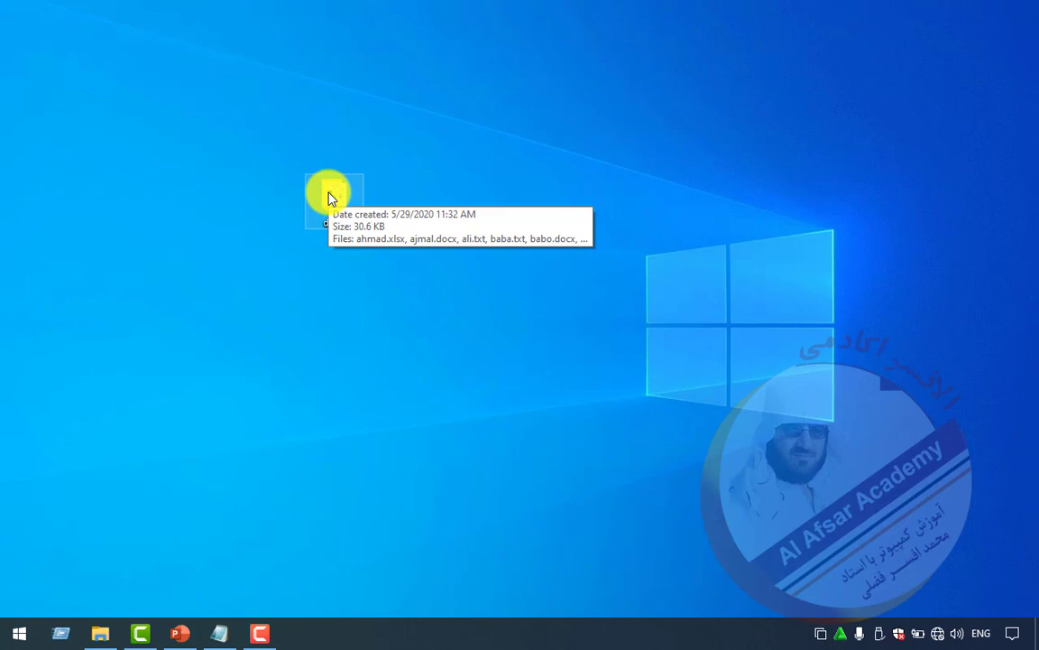
Step: Open the dddd folder and widen the Type column to fit its full contents
double_click(330, 195)
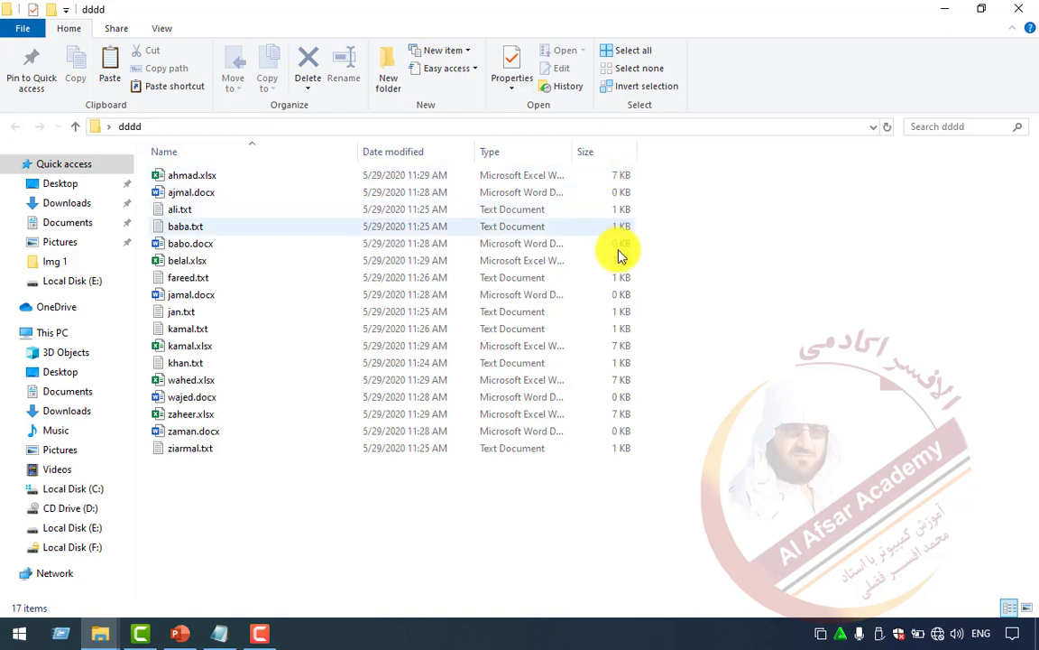
double_click(579, 152)
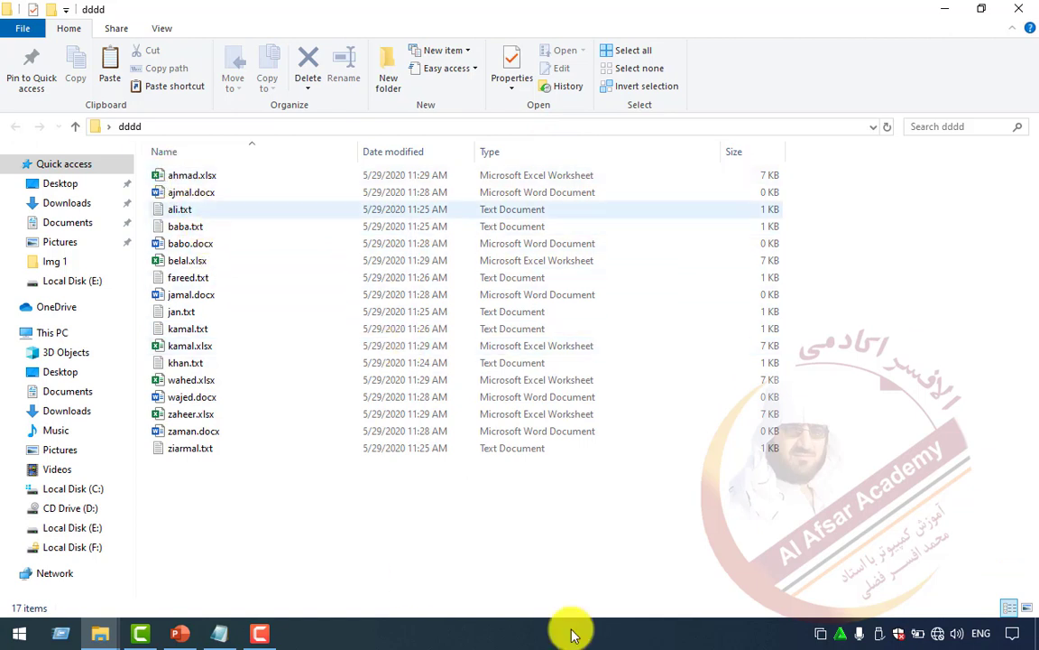
Step: Sort the files in the dddd folder by name in descending order
right_click(931, 247)
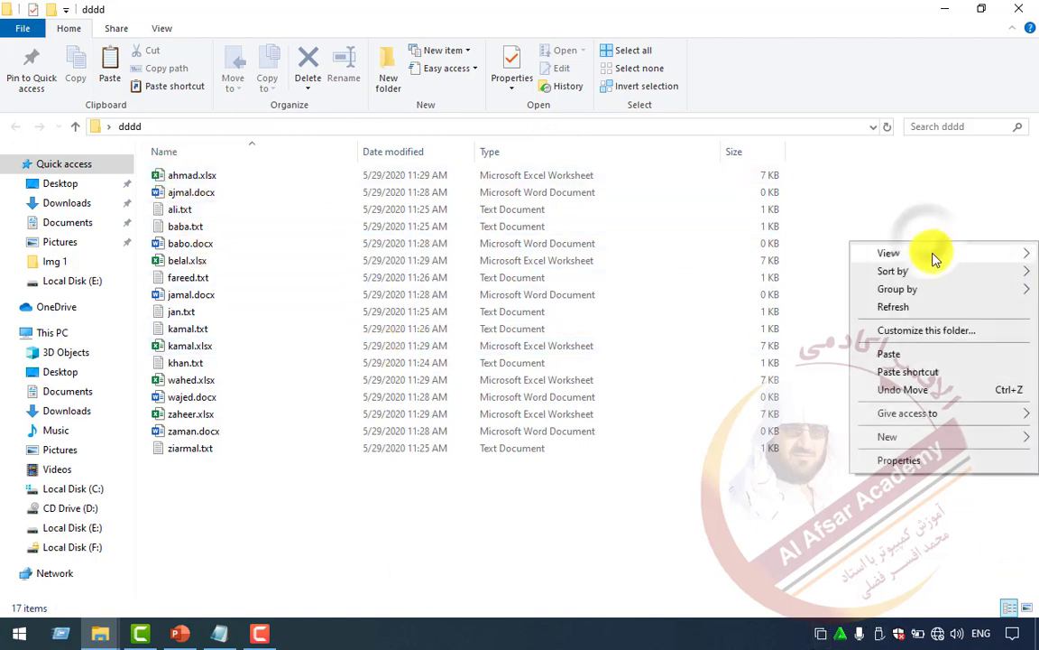
mouse_move(910, 269)
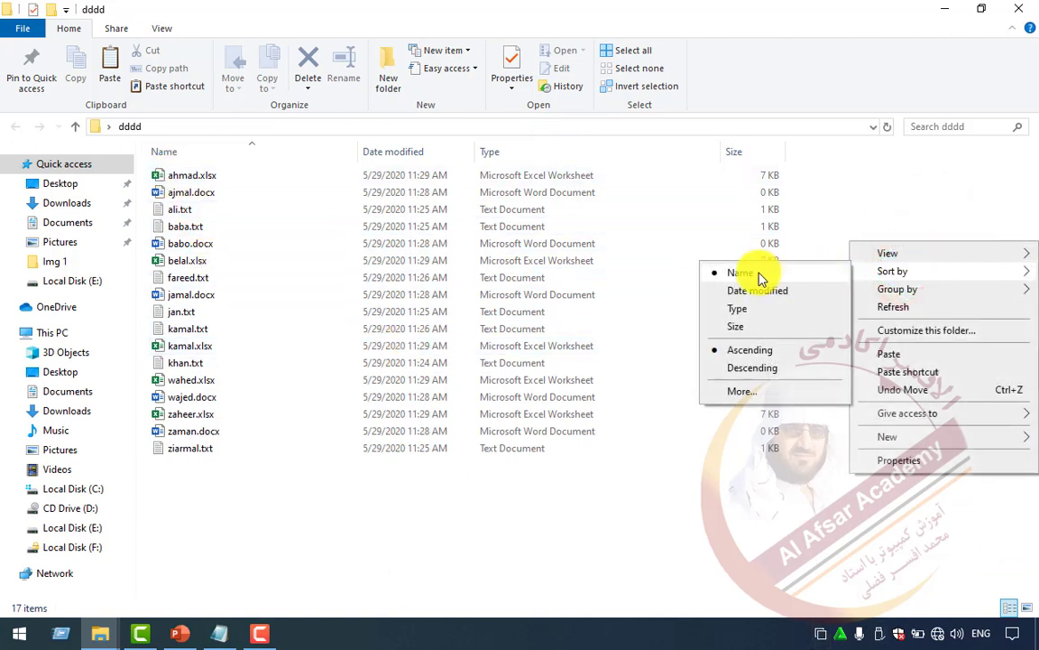
click(733, 378)
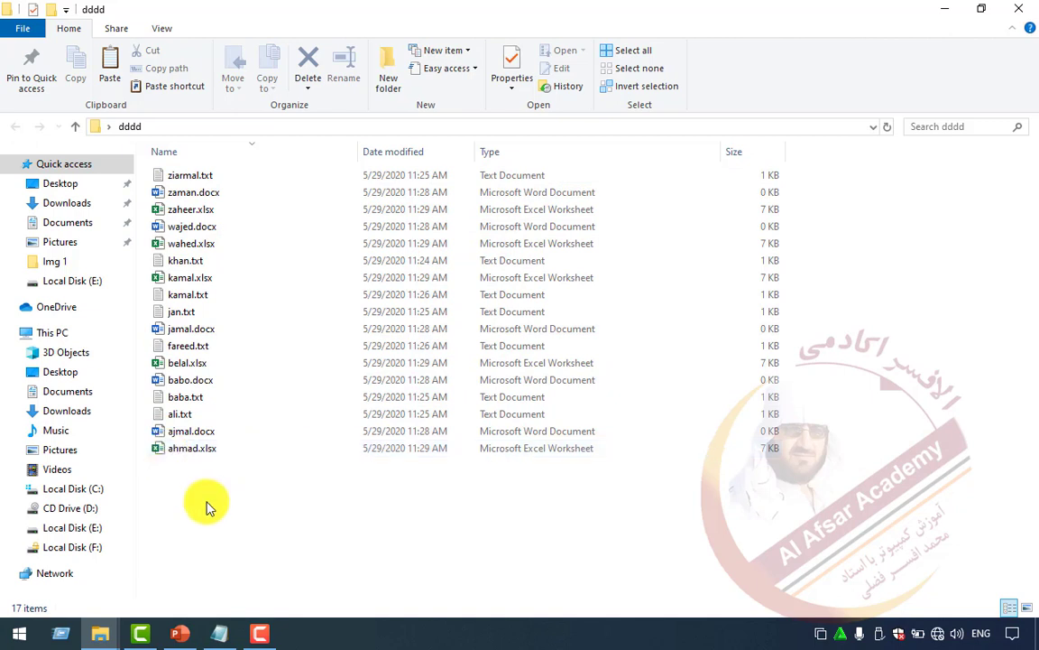
Step: Switch the folder's name sort back to ascending order
right_click(250, 526)
click(343, 317)
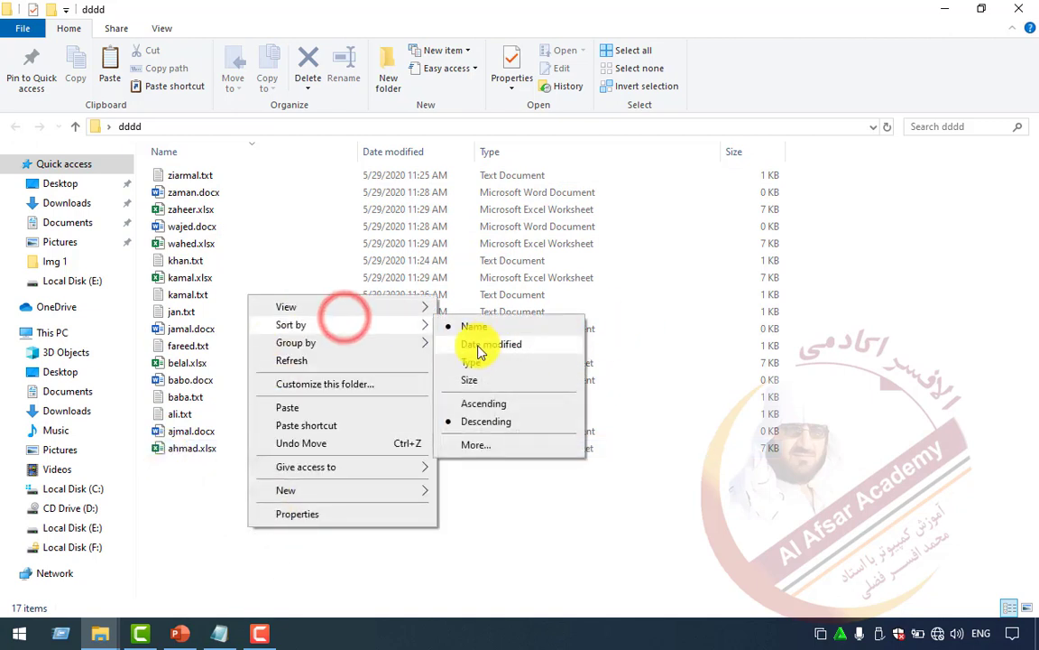
click(474, 408)
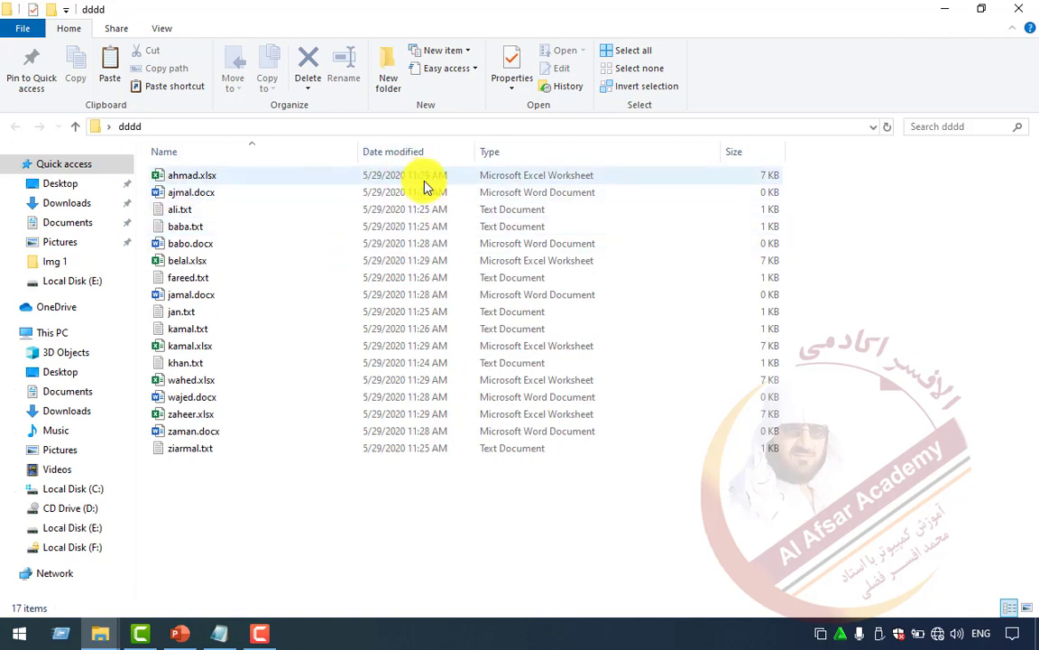
Step: Sort the files in the dddd folder by date modified
right_click(470, 542)
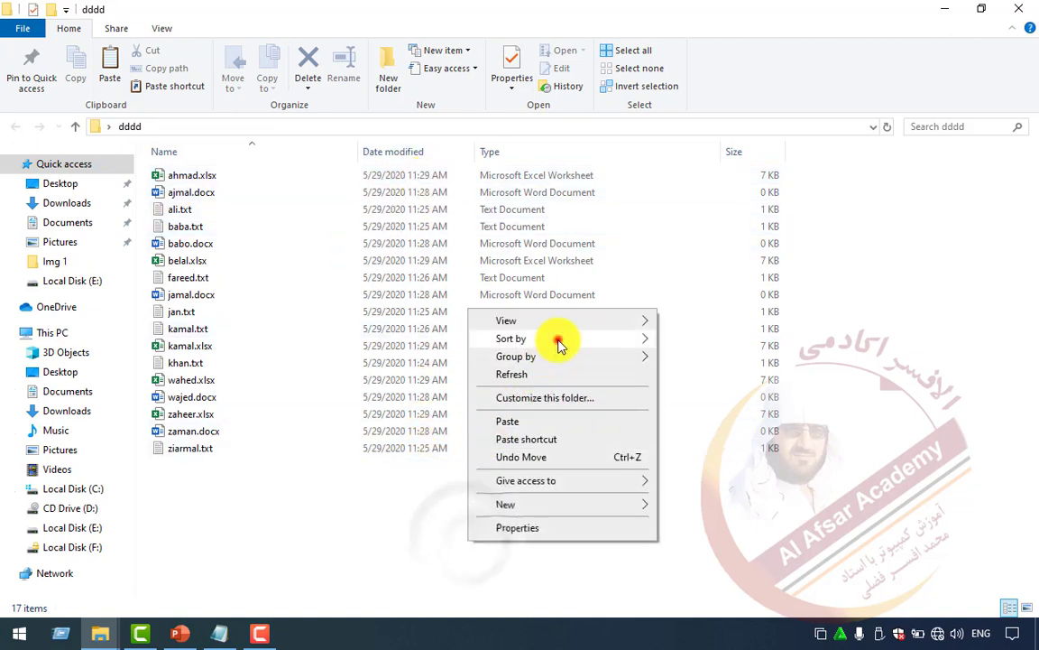
click(559, 345)
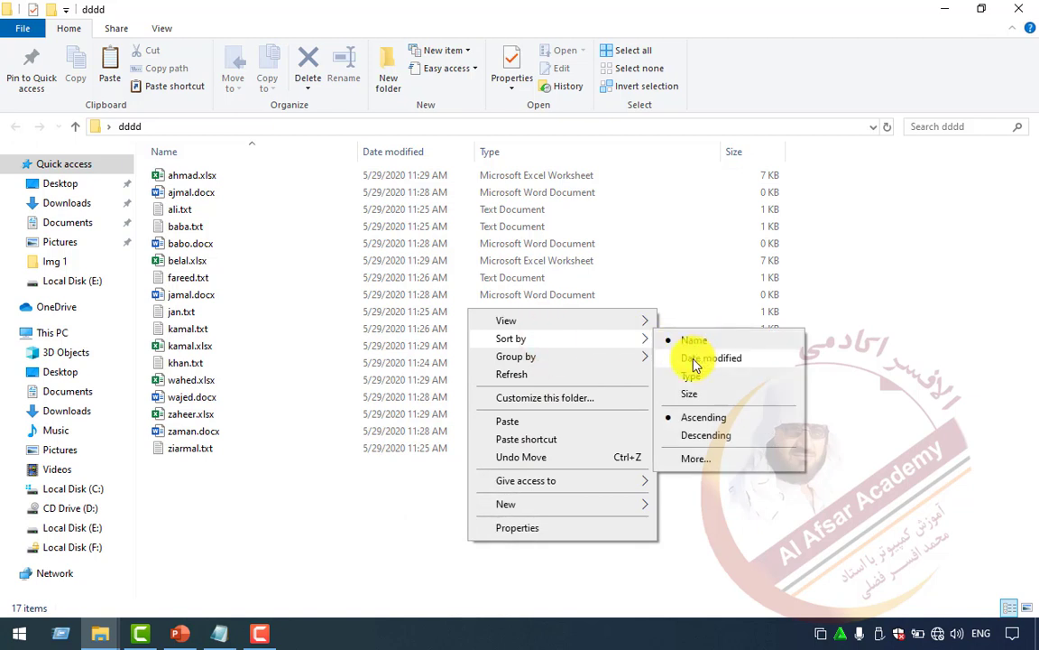
click(695, 359)
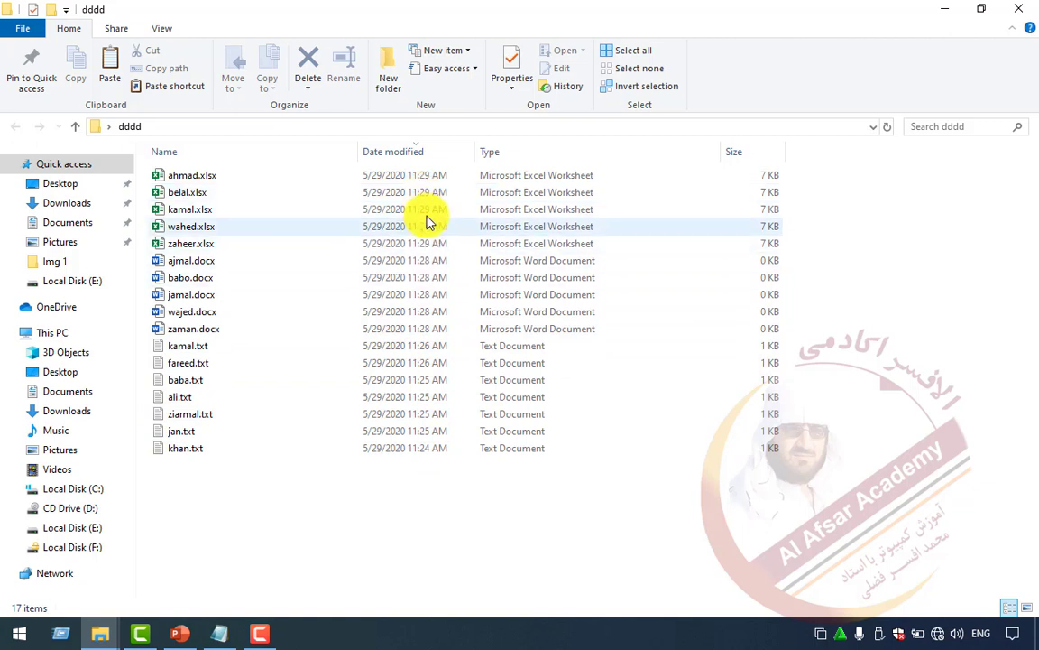
Step: Switch the date modified sort in the dddd folder to ascending order
right_click(888, 271)
click(916, 291)
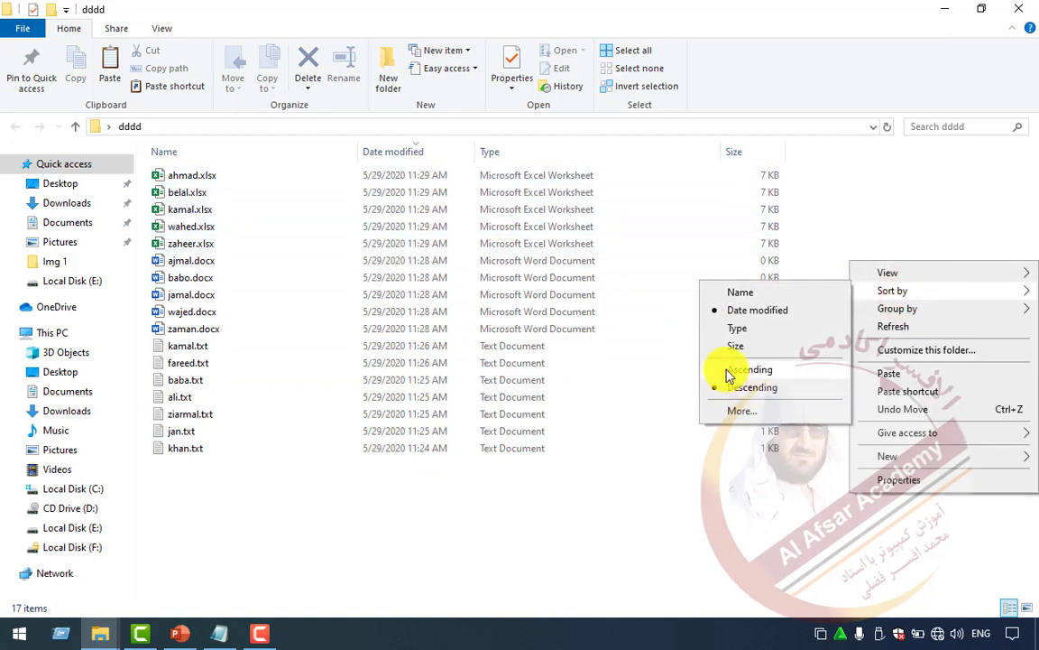
click(728, 373)
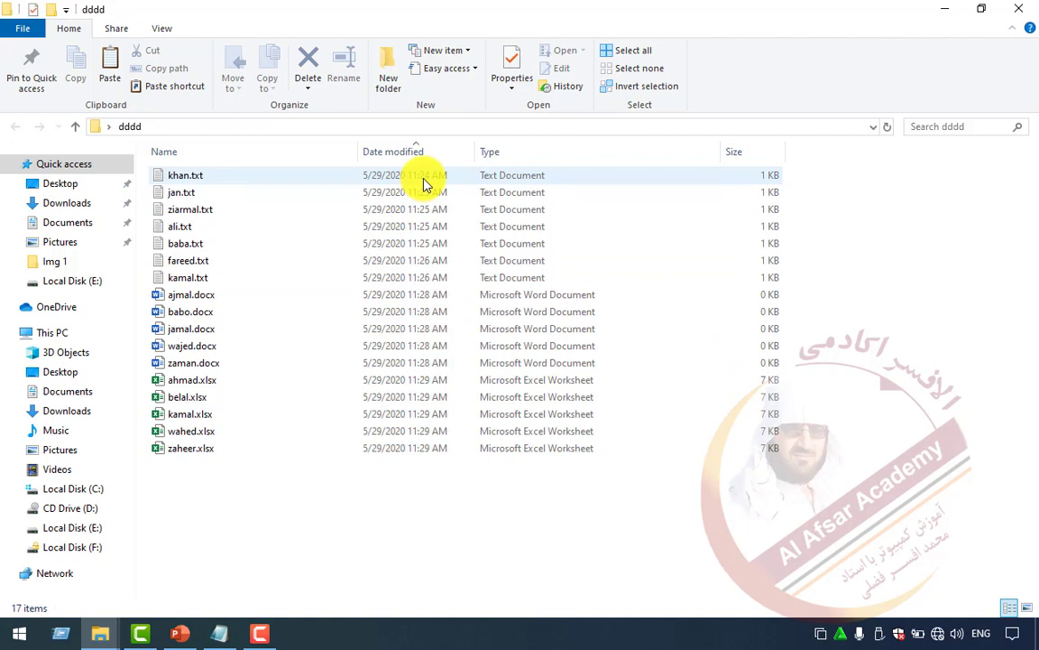
Step: Return the folder's date modified sort to descending order
right_click(459, 488)
click(576, 289)
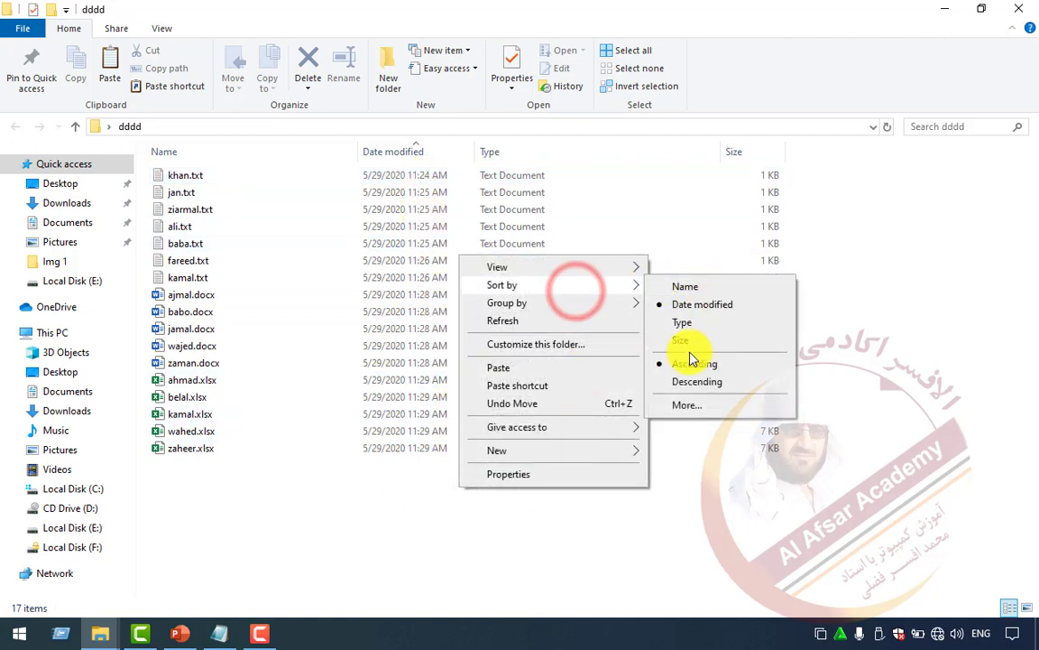
click(678, 383)
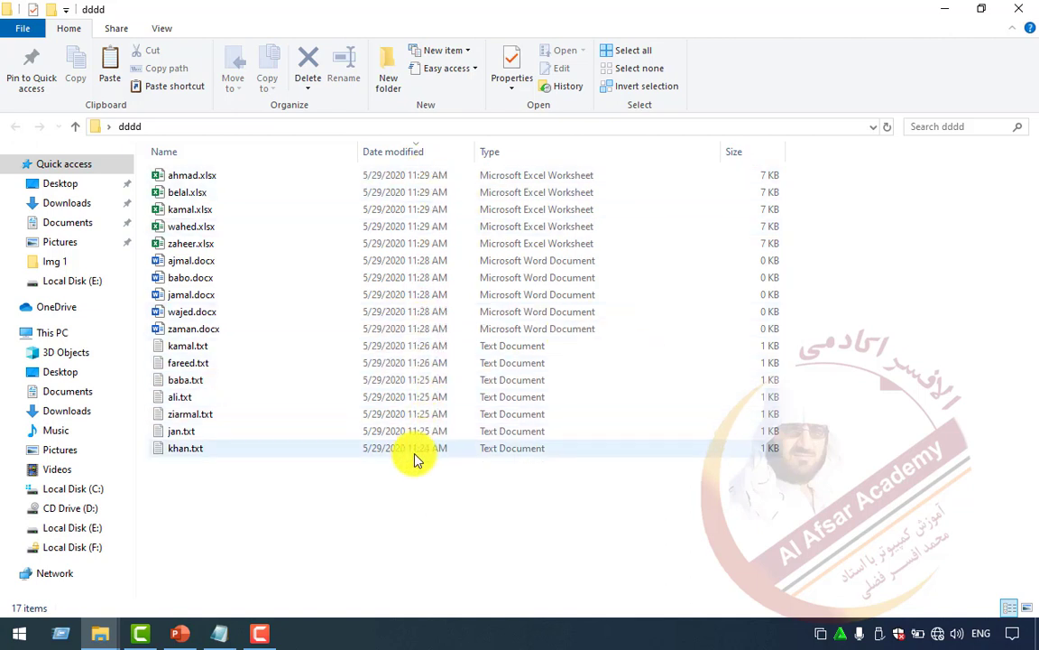
Step: Sort the dddd folder by type and select the block of text documents to highlight the grouping by file type
right_click(454, 504)
mouse_move(542, 305)
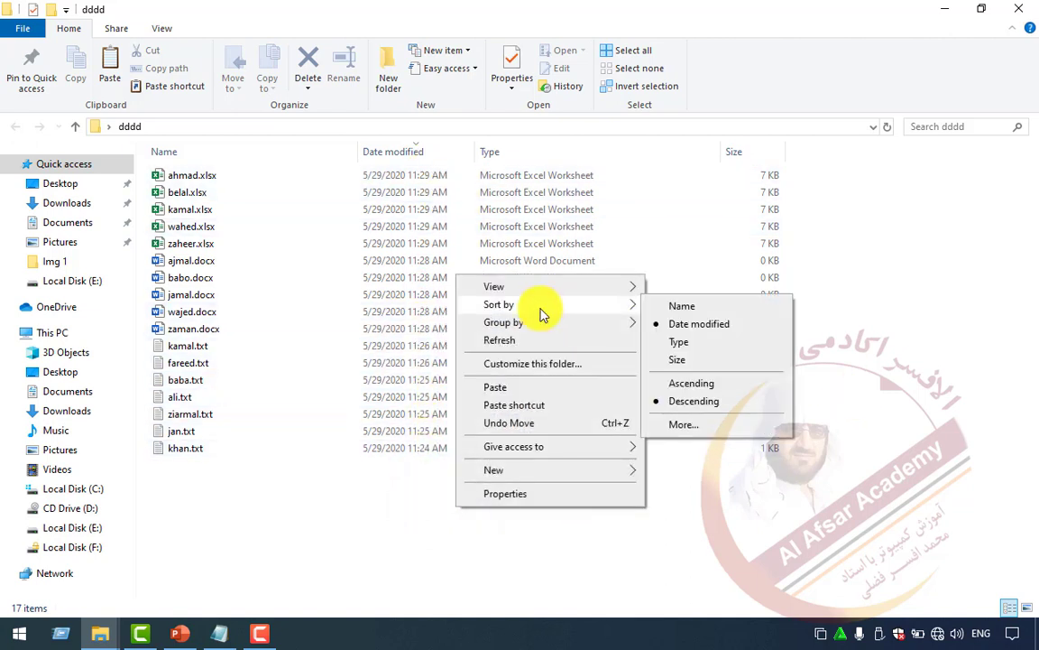
click(684, 342)
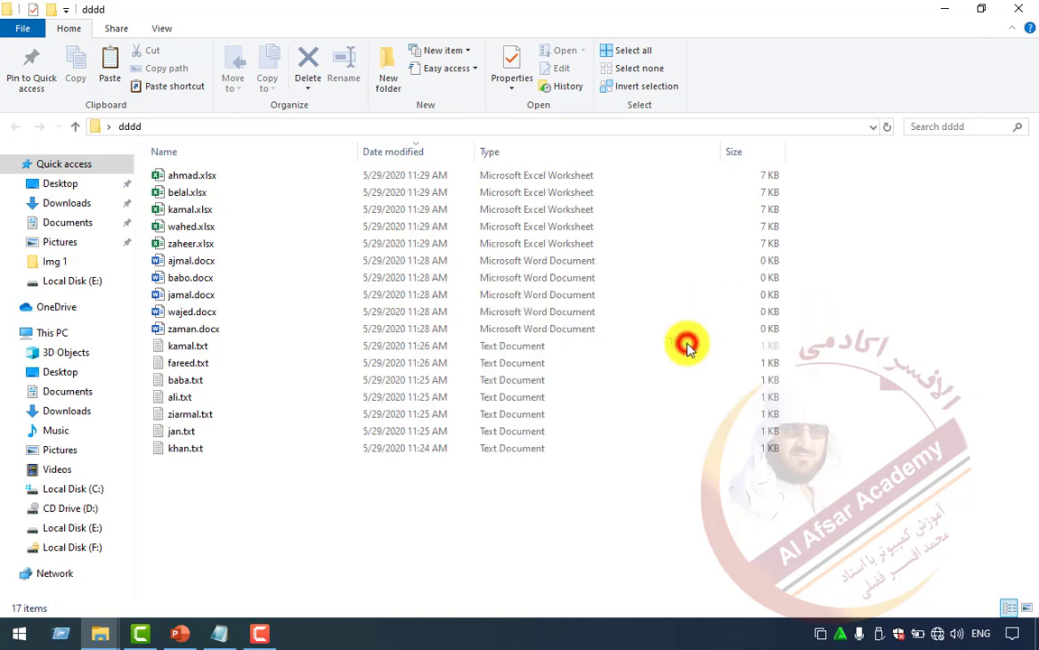
click(615, 175)
drag(610, 199, 588, 323)
click(570, 347)
drag(574, 405, 657, 495)
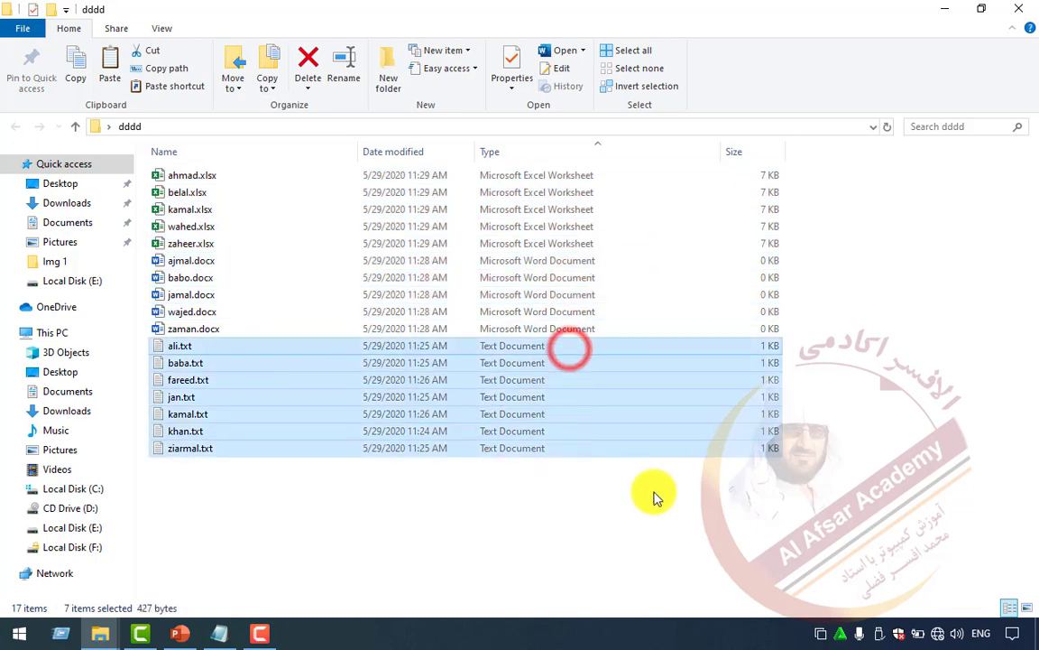
right_click(668, 493)
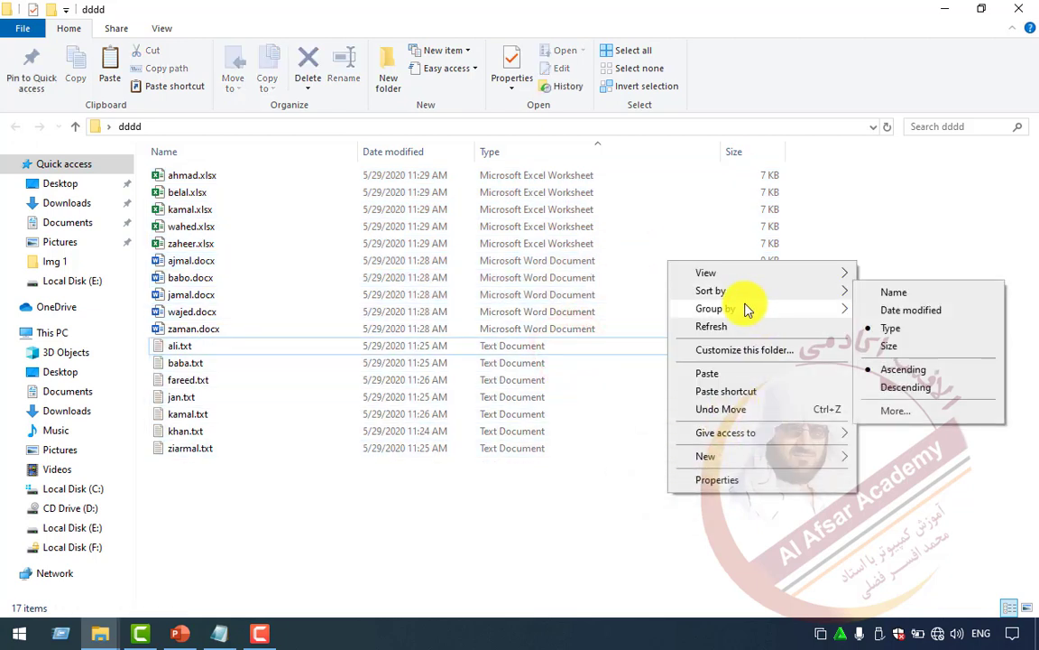
mouse_move(744, 294)
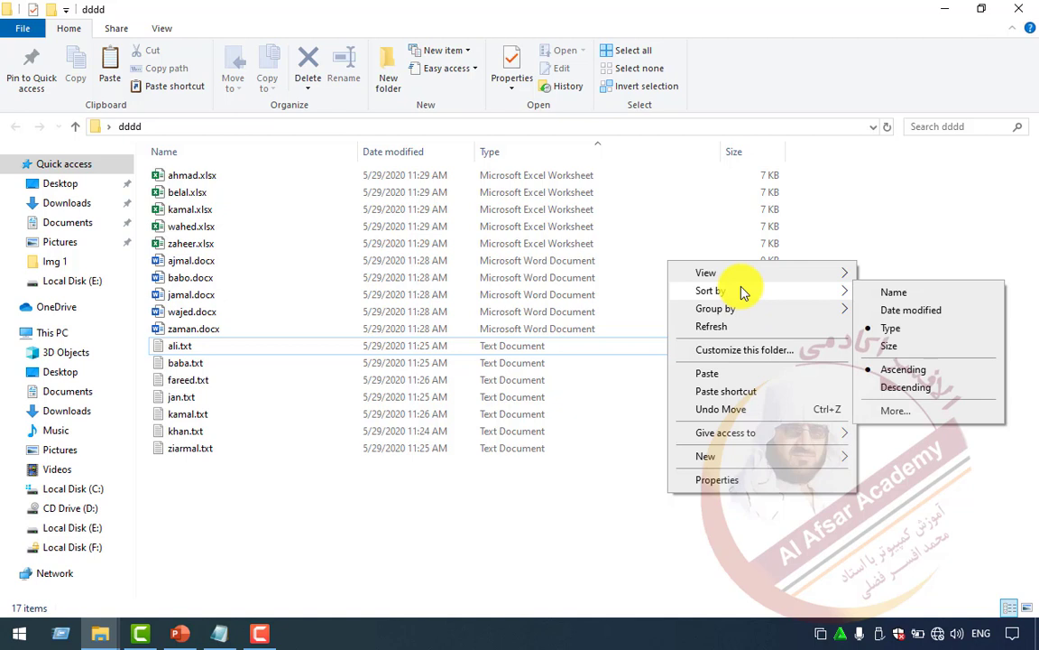
click(573, 483)
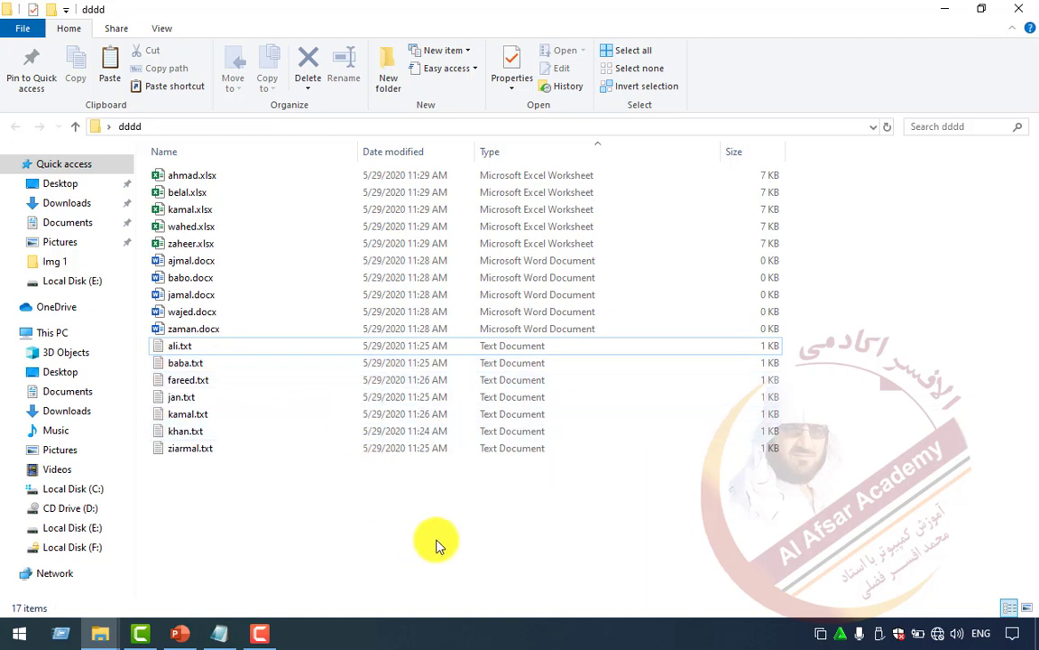
right_click(630, 480)
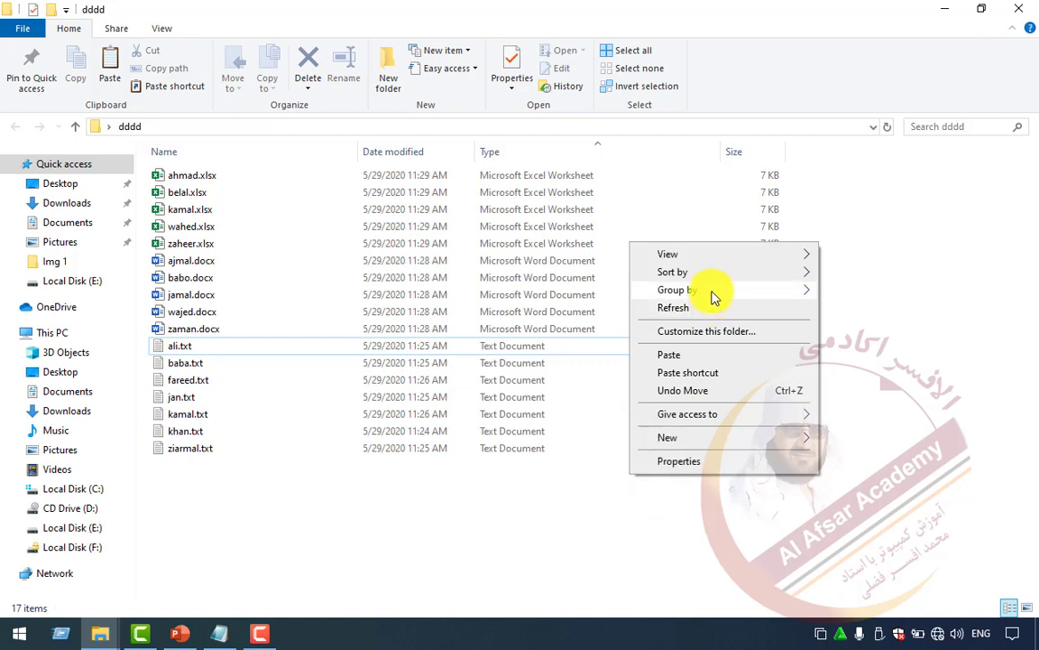
mouse_move(715, 296)
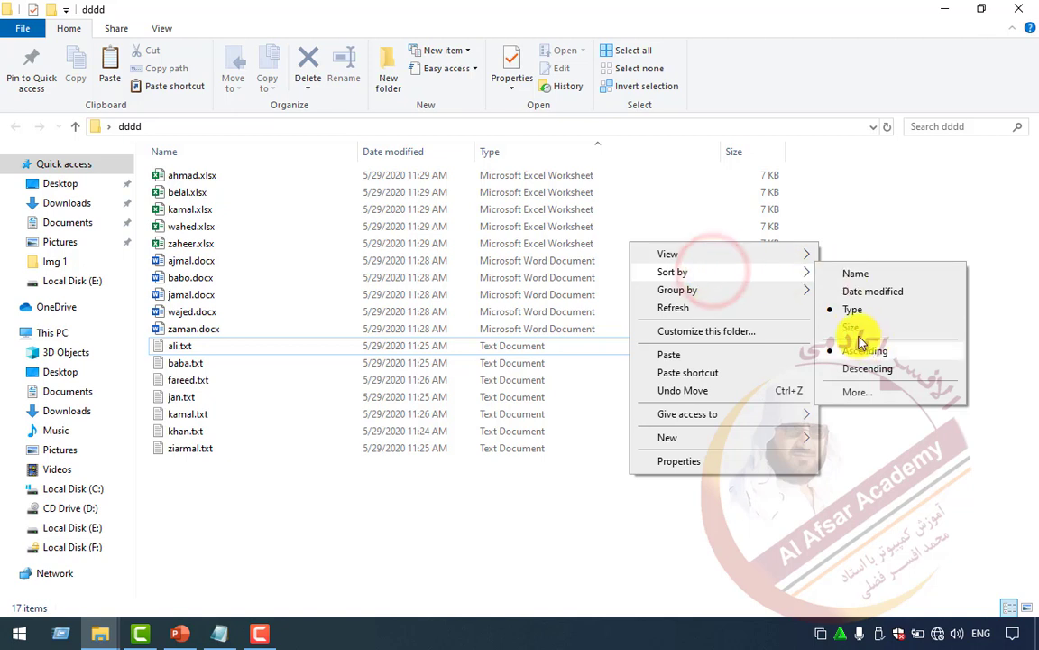
click(862, 237)
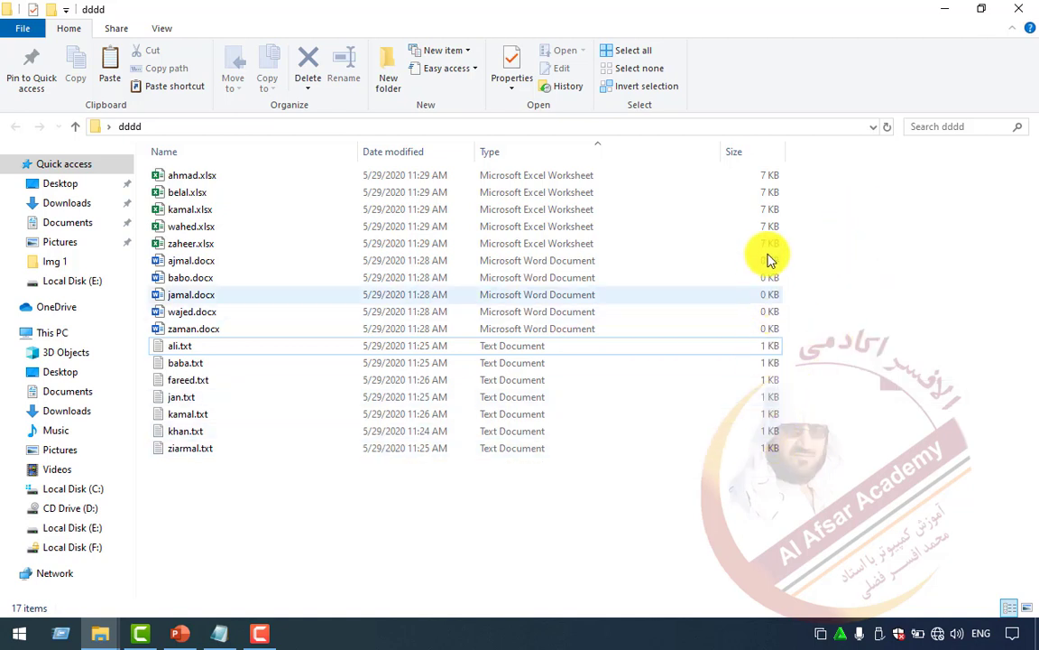
Step: Sort the files in the dddd folder by size
right_click(934, 224)
mouse_move(898, 251)
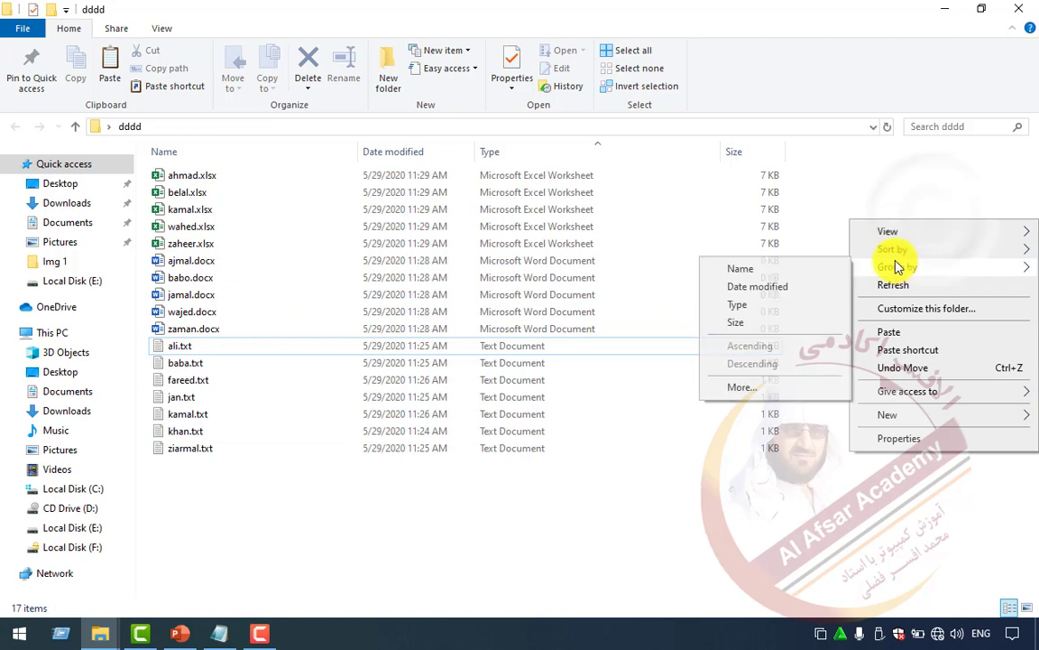
click(733, 303)
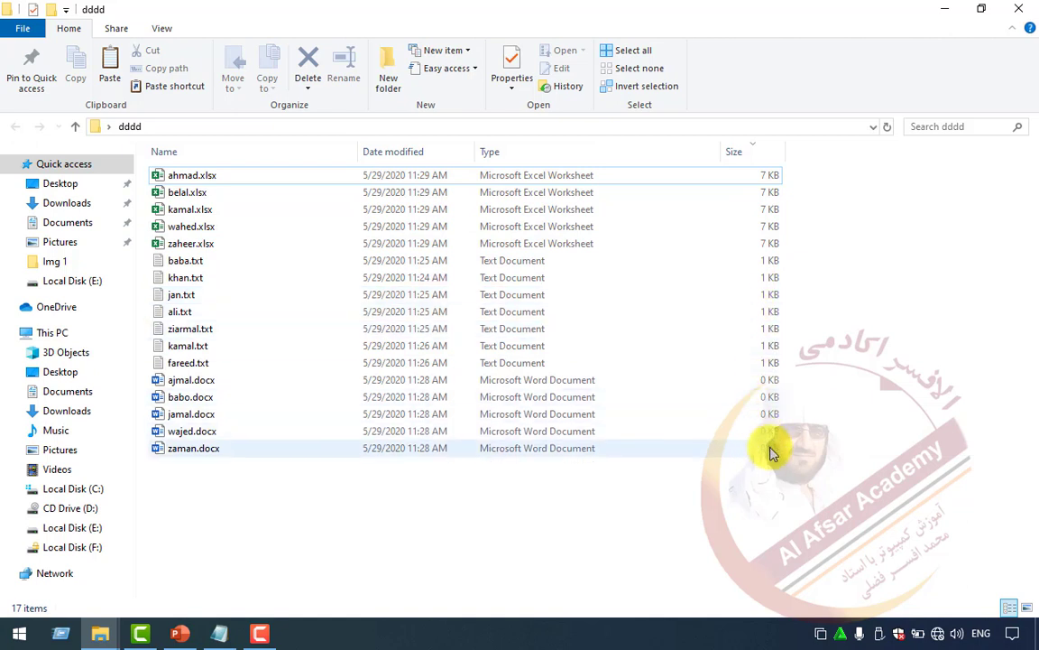
Step: Switch the folder's size sort to ascending order
right_click(849, 388)
click(890, 417)
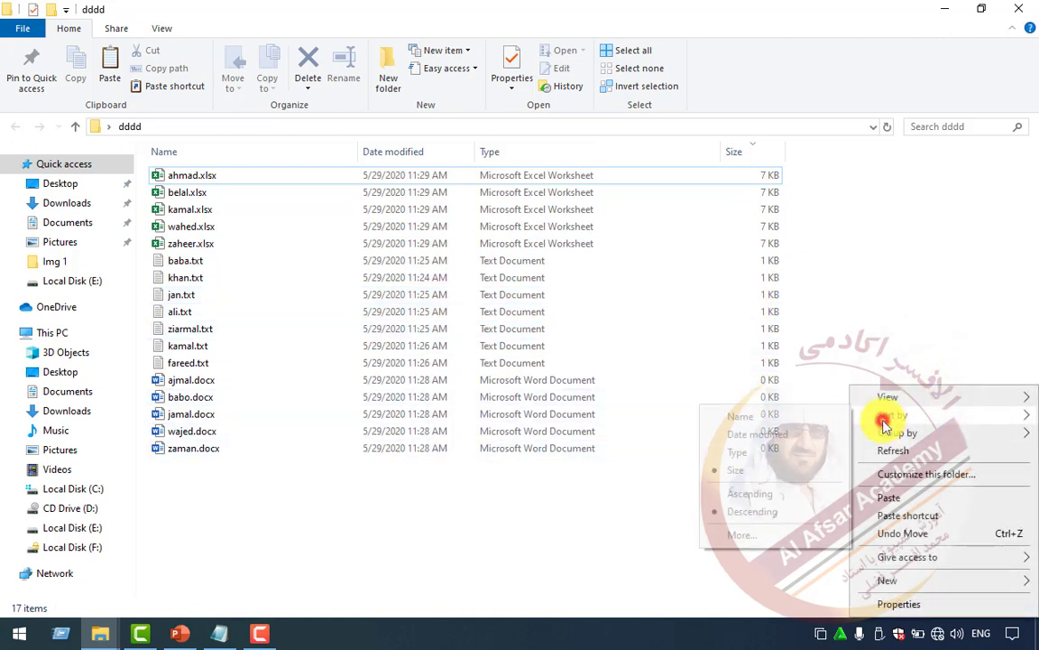
click(737, 497)
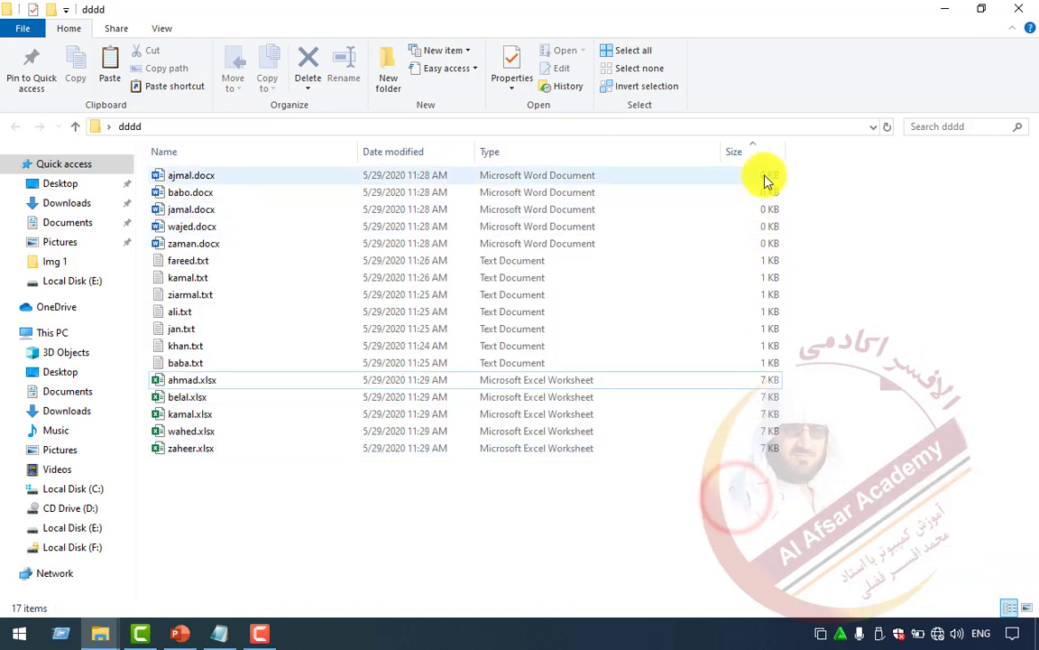
Step: Sort the files in the dddd folder by name
right_click(888, 236)
click(889, 268)
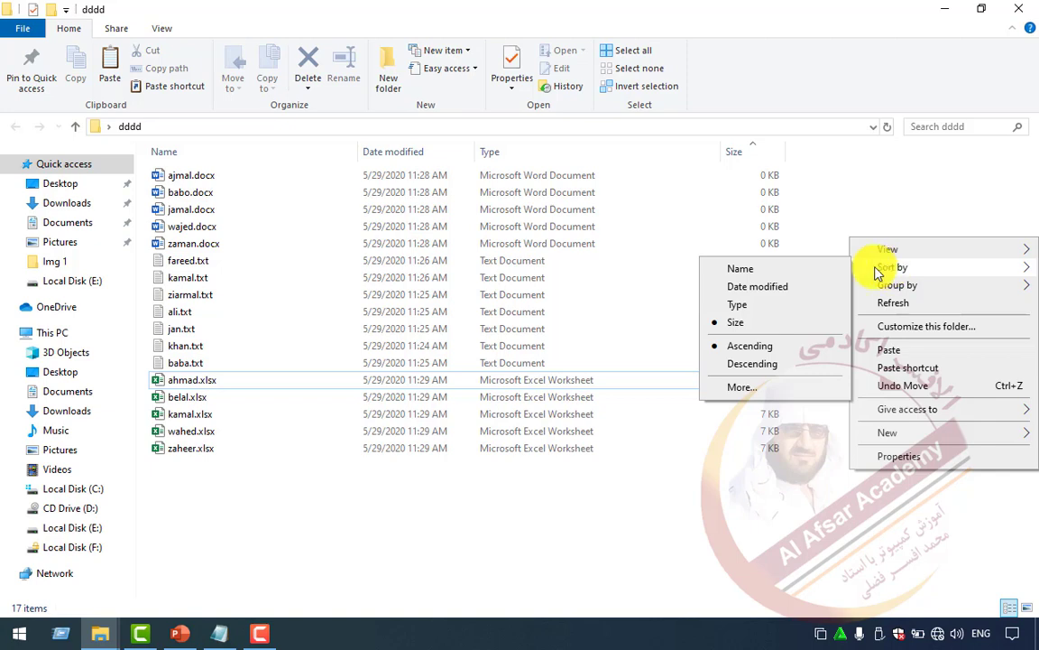
click(740, 269)
Step: Compare the Group by options of the dddd folder with the desktop's context menu, then return to the folder window
right_click(951, 220)
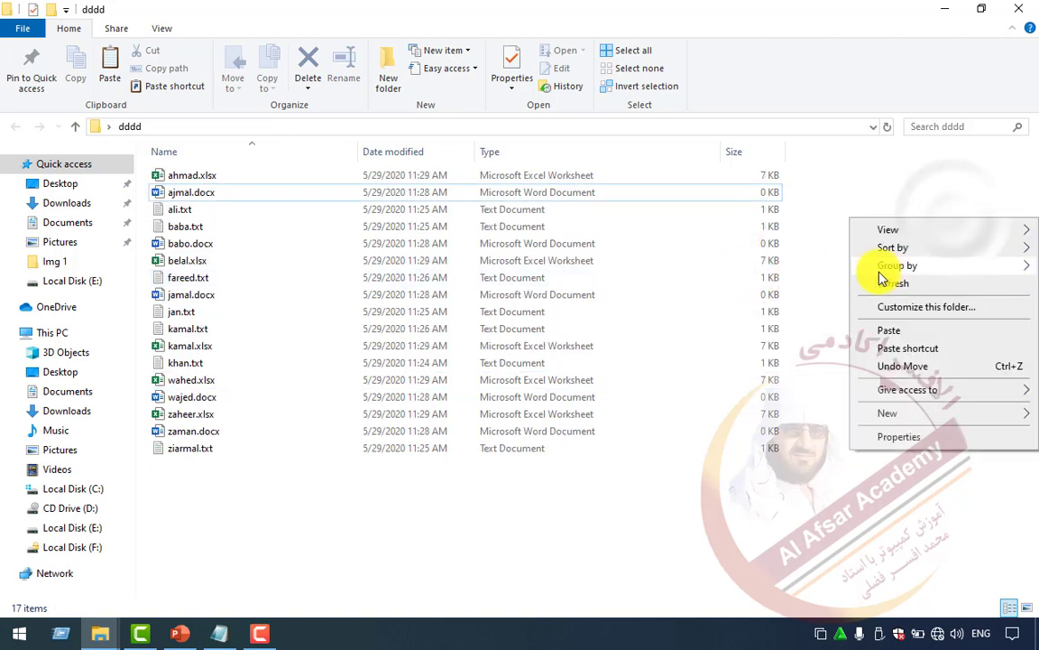
mouse_move(880, 273)
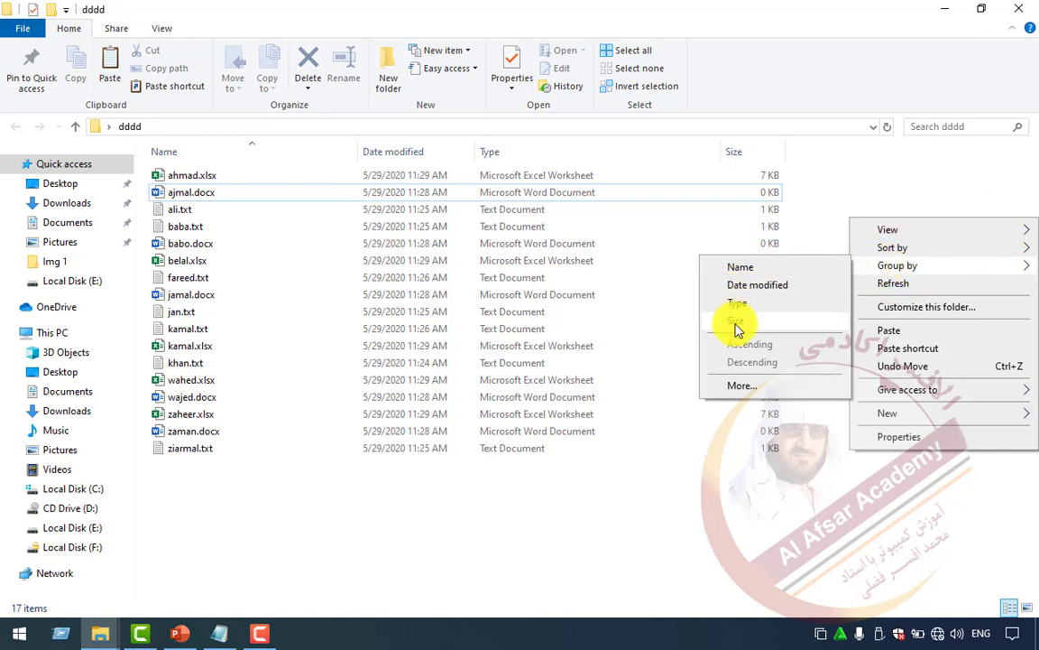
click(935, 12)
click(945, 9)
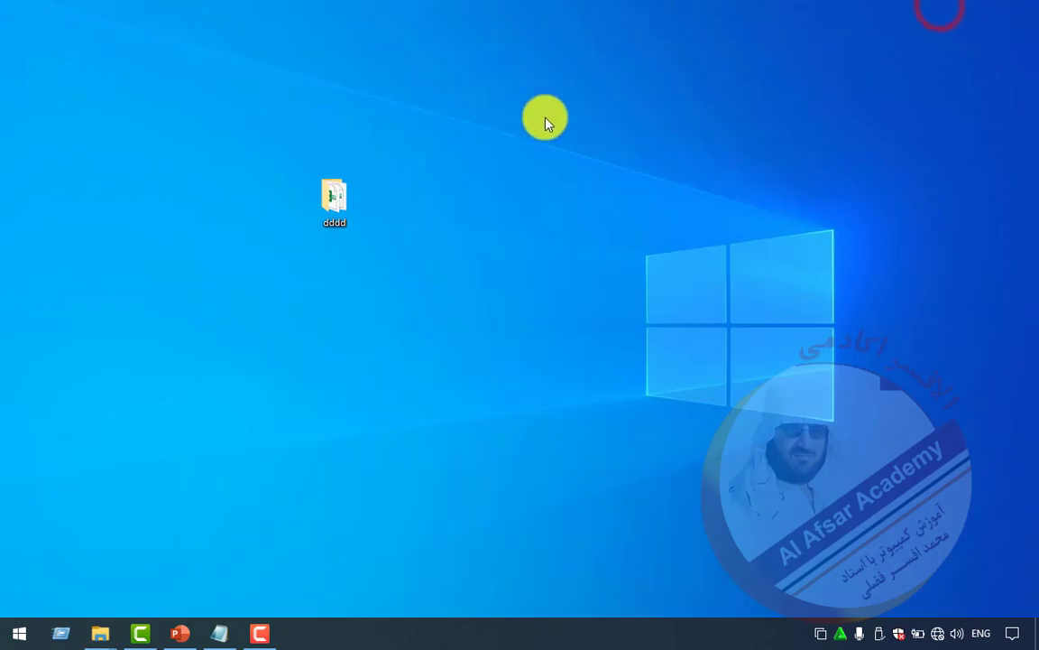
right_click(546, 118)
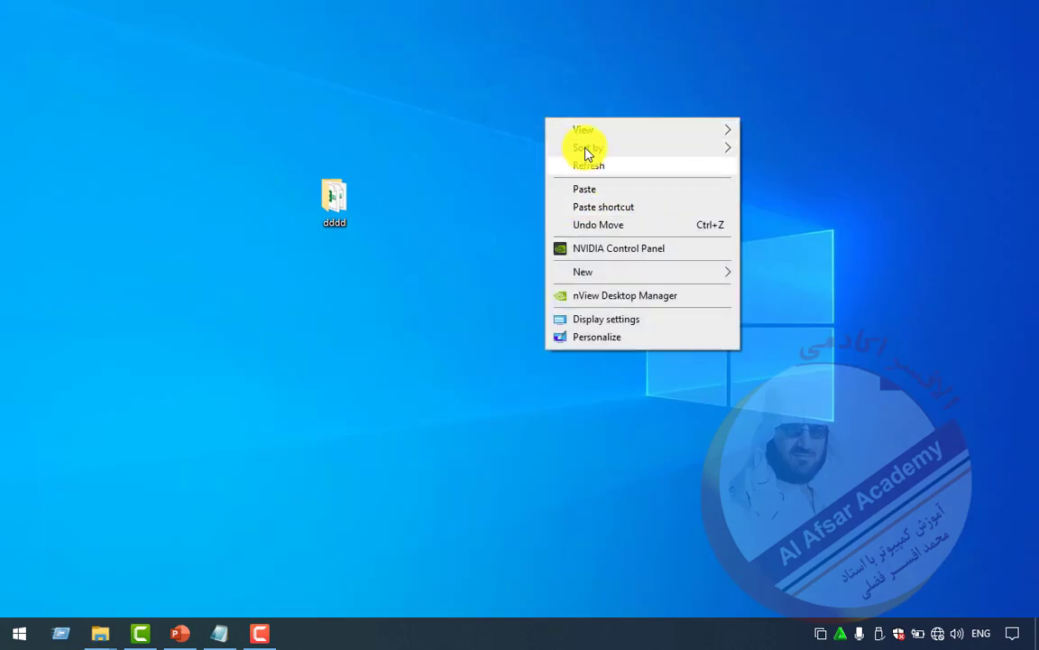
click(509, 94)
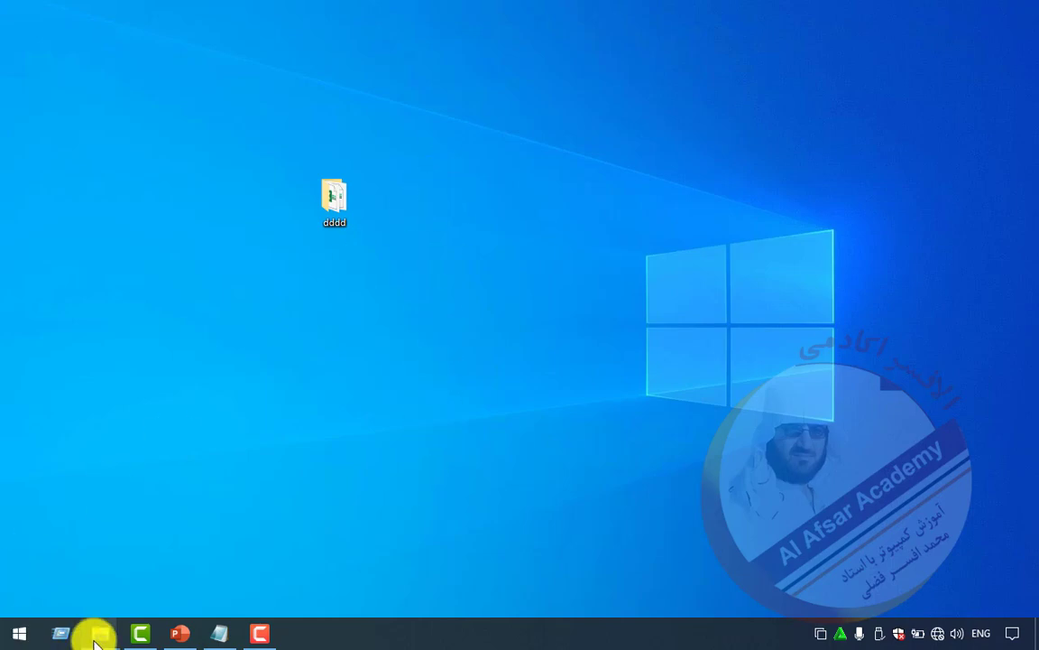
mouse_move(97, 631)
click(284, 561)
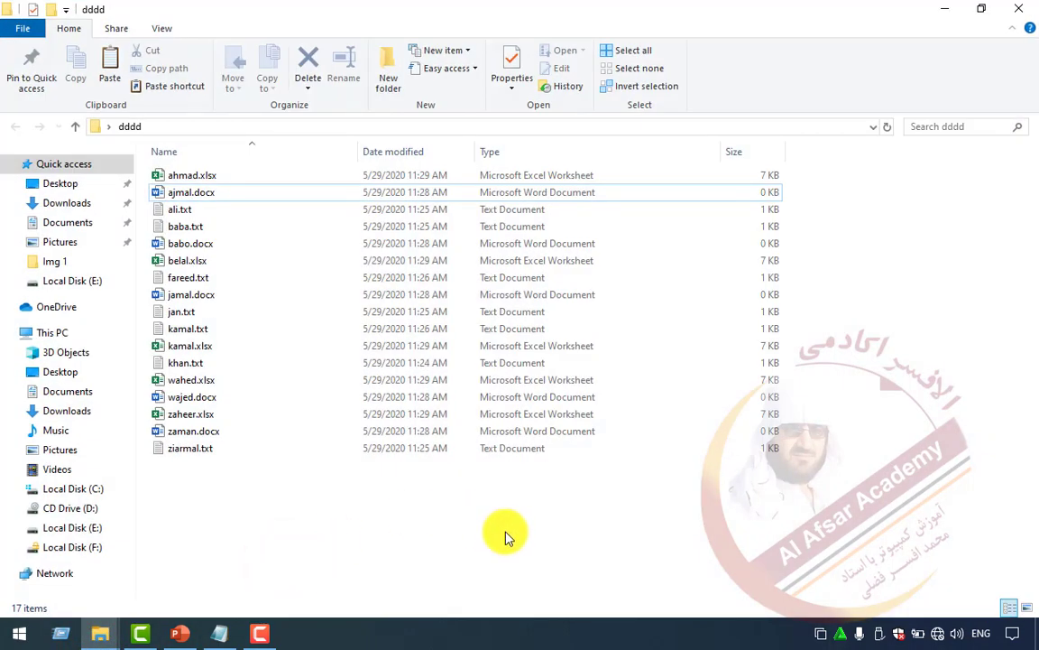
Step: Group the files in the dddd folder by name and highlight the files in the Q – Z group
right_click(935, 242)
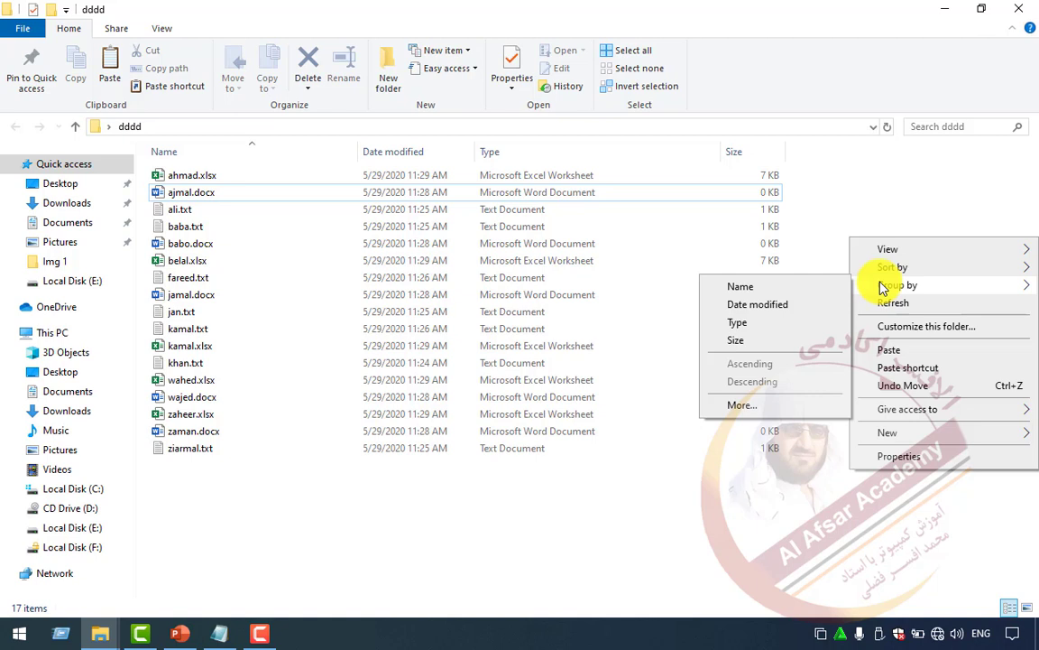
click(731, 288)
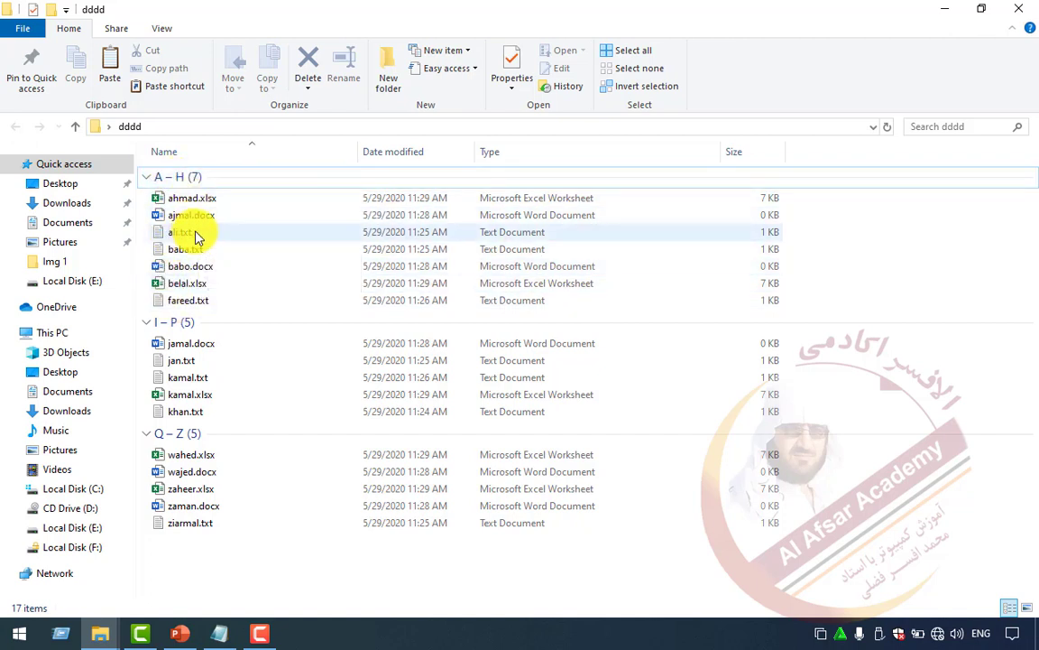
click(183, 560)
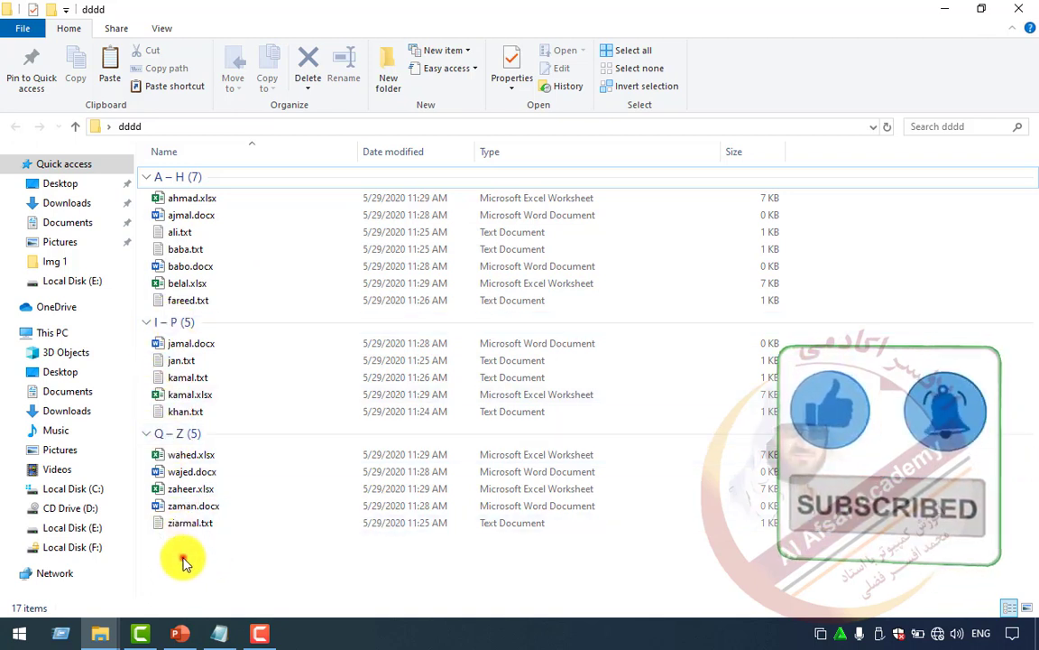
drag(183, 560, 158, 457)
click(195, 559)
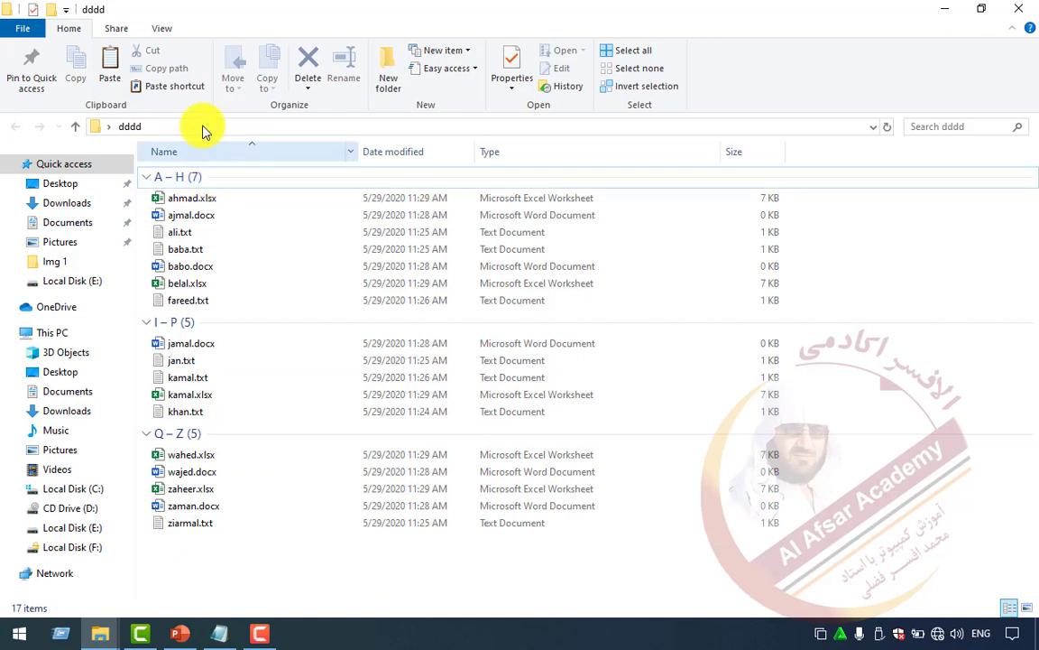
Step: Change the folder layout to List and highlight the files of each name group in turn
click(162, 28)
click(259, 70)
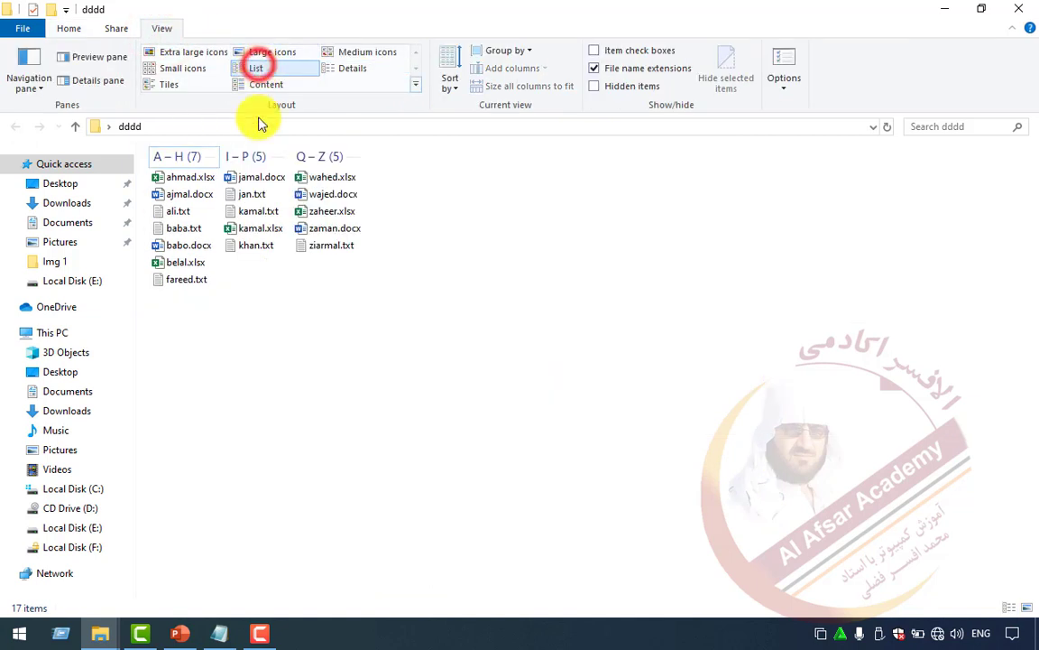
drag(202, 344, 176, 214)
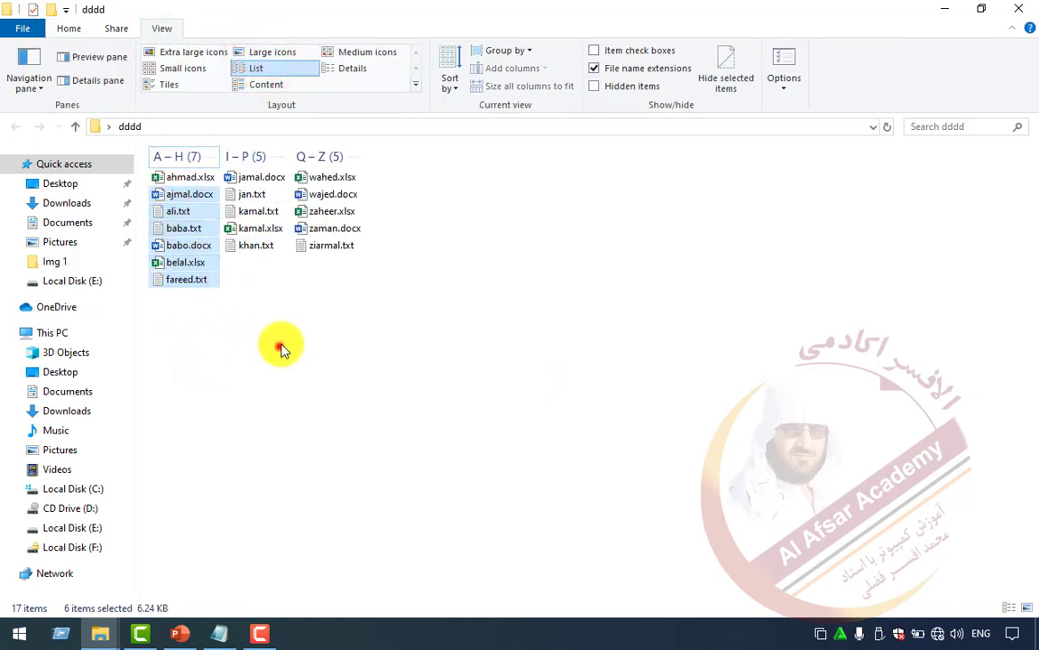
drag(279, 343, 257, 173)
drag(339, 295, 321, 173)
Step: Group the files in the dddd folder by date modified and refresh the folder view
right_click(589, 216)
click(673, 263)
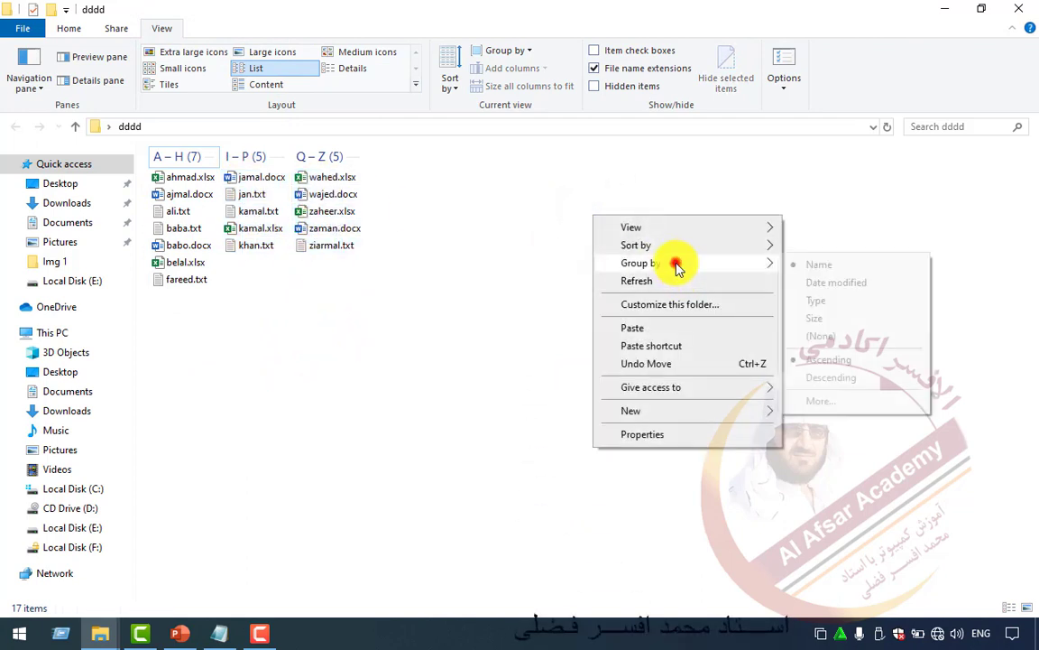
click(855, 285)
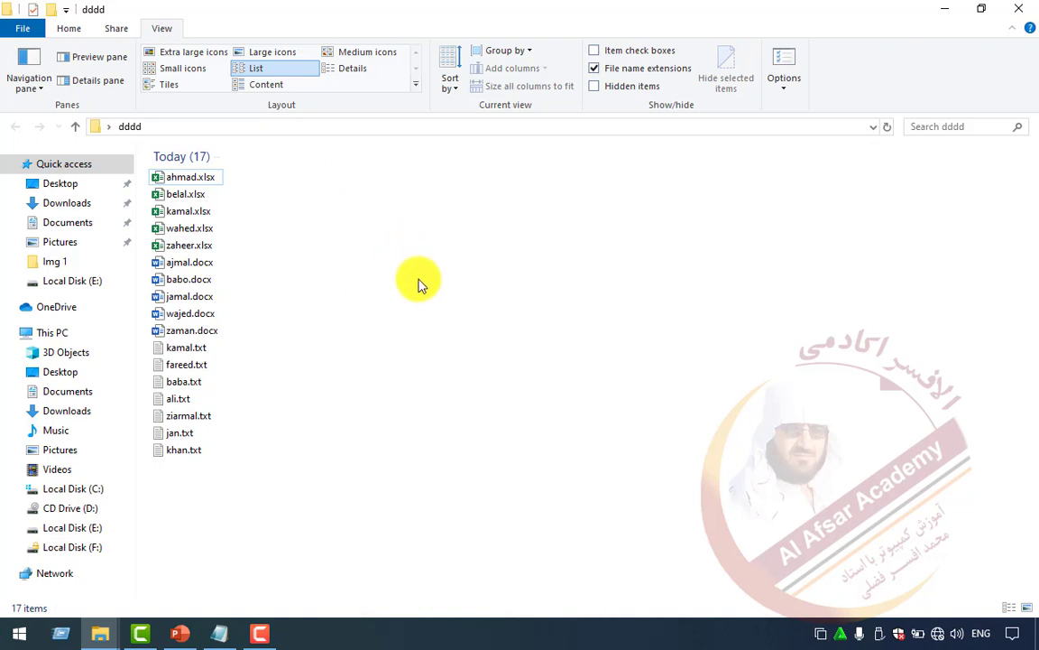
right_click(368, 226)
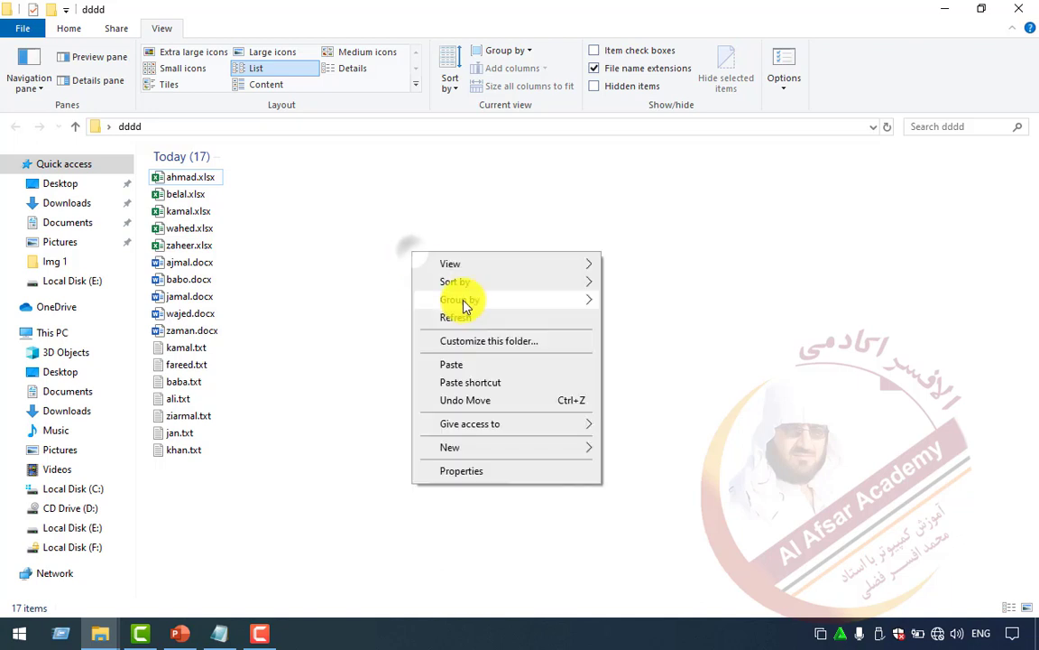
click(464, 316)
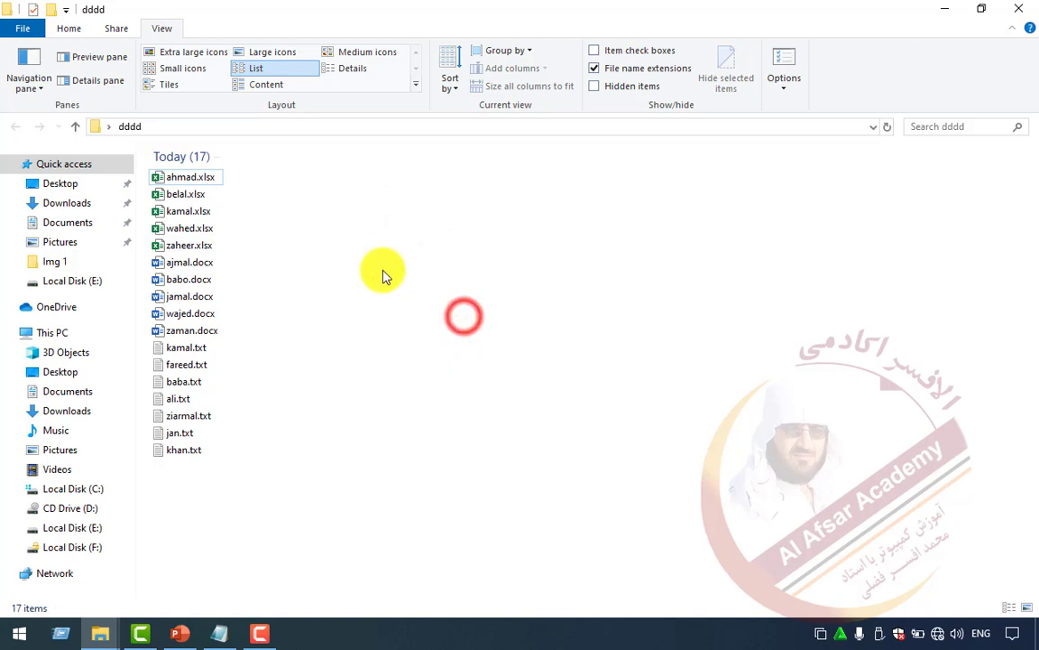
Step: Group the files in the dddd folder by type and highlight the Excel, Word and text document groups in turn
right_click(464, 259)
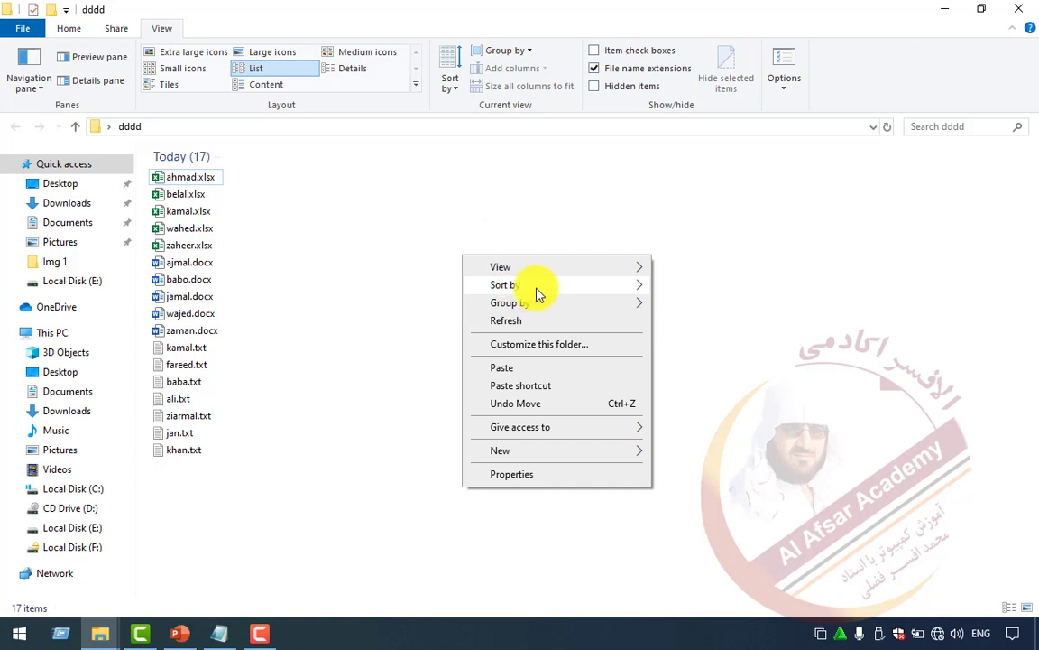
click(561, 302)
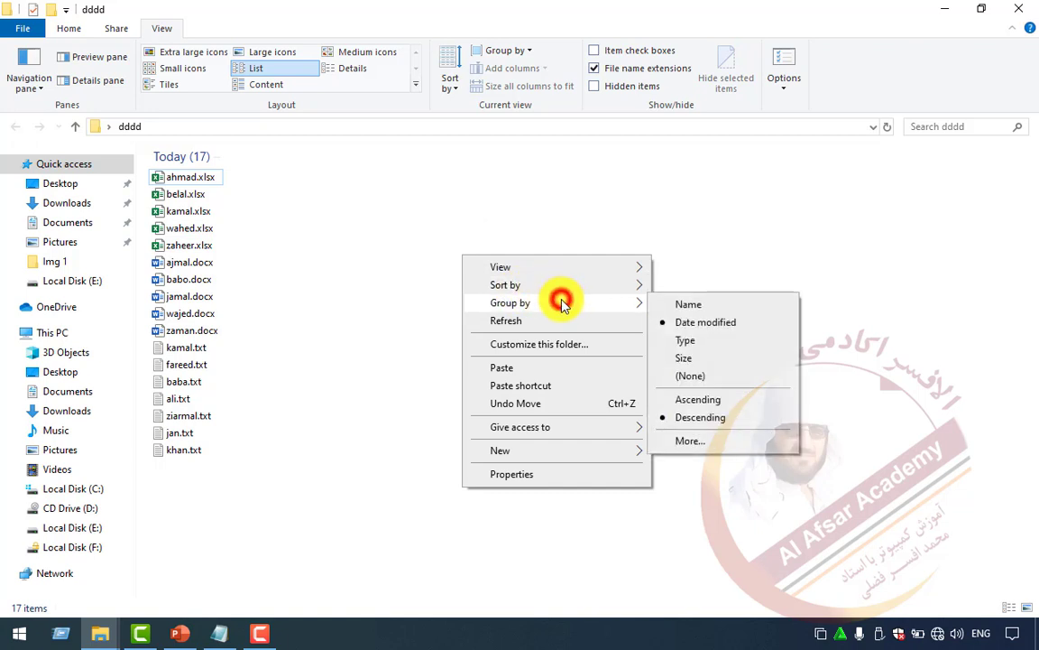
click(683, 343)
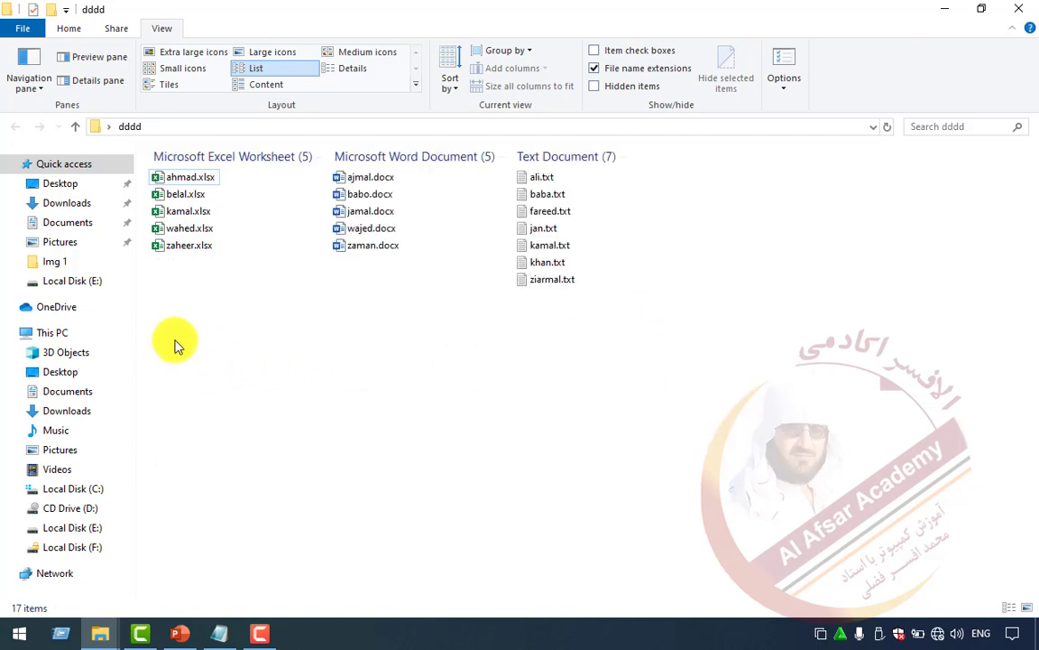
drag(175, 331, 249, 161)
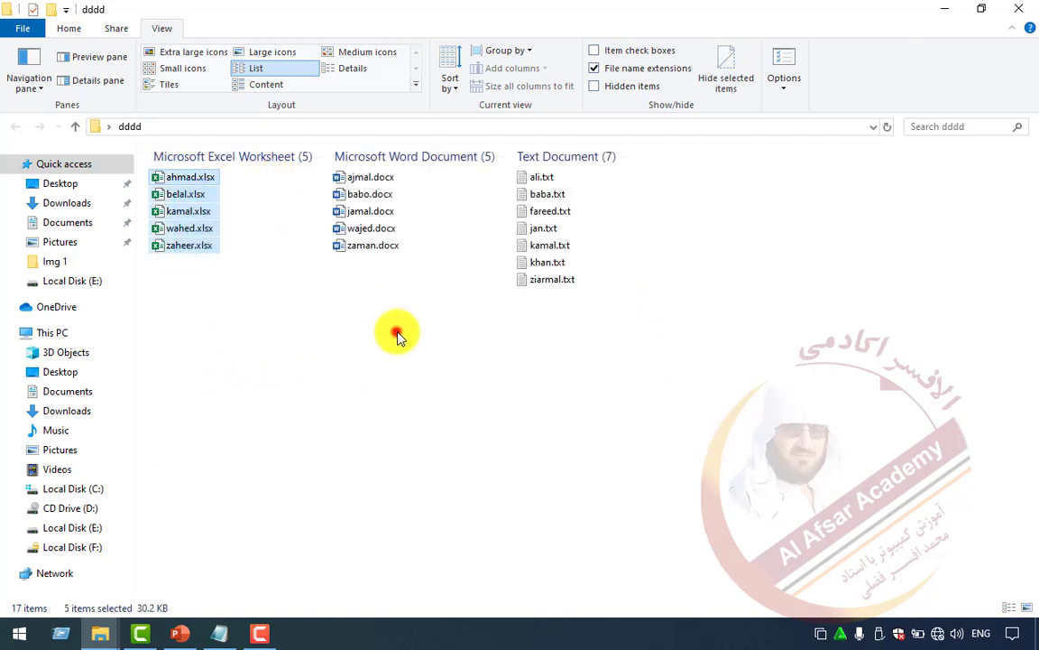
drag(397, 332, 399, 165)
drag(529, 350, 550, 180)
click(378, 343)
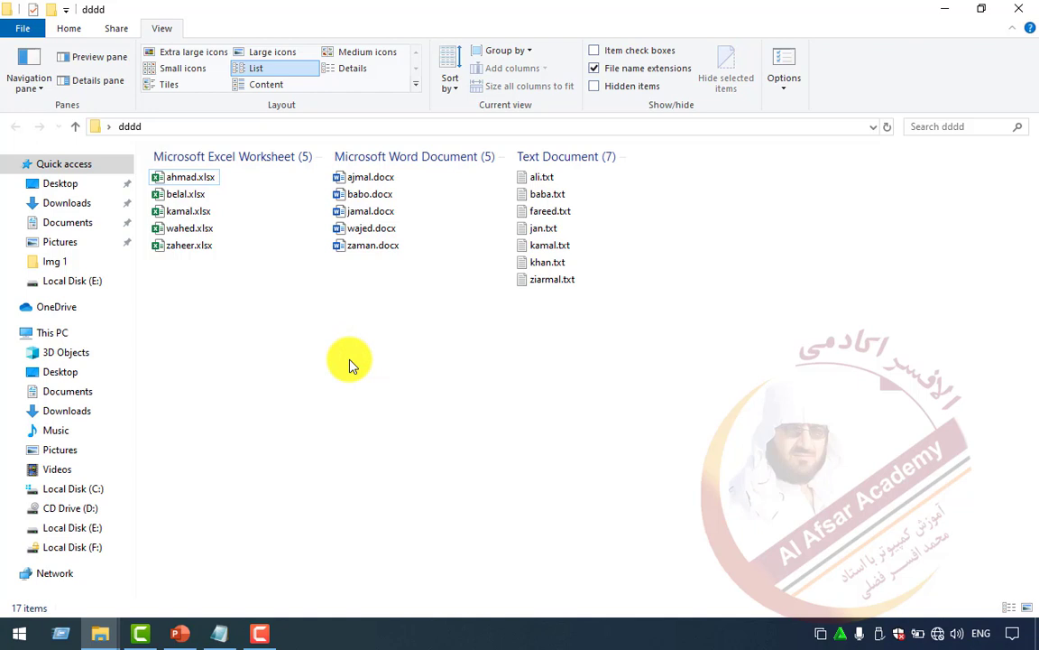
Step: Group the files in the dddd folder by size and highlight the files in the Empty group
right_click(850, 251)
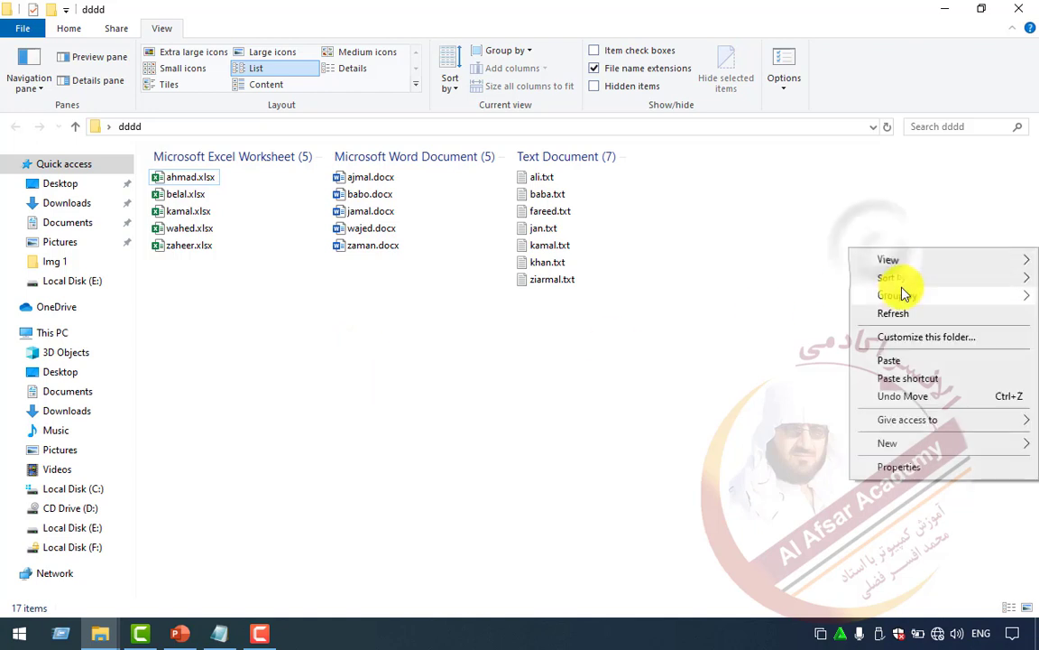
click(897, 276)
click(747, 354)
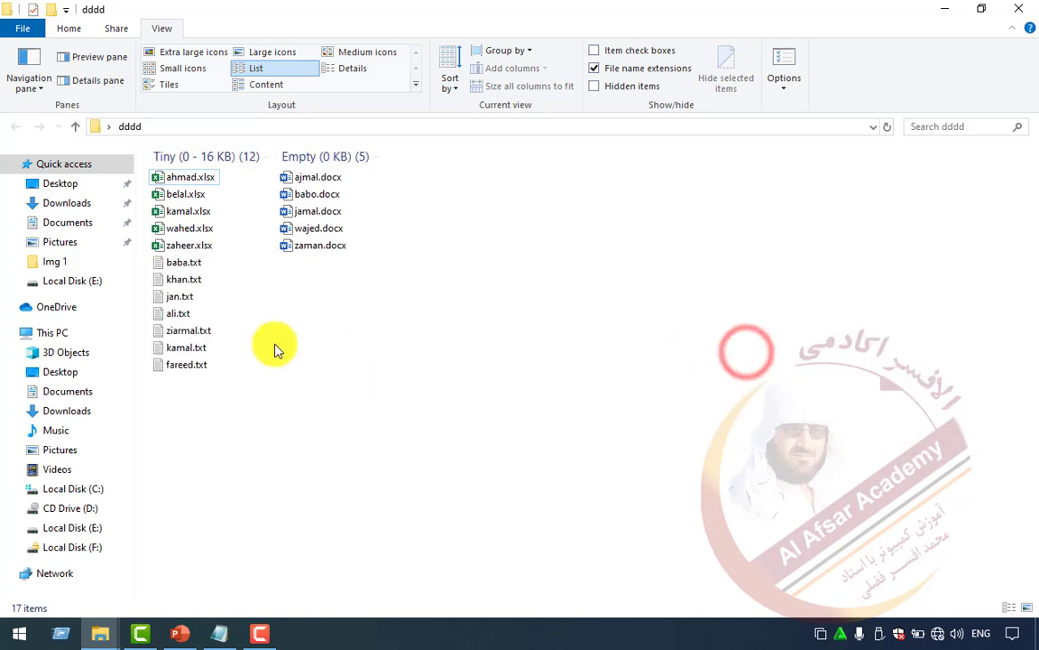
drag(304, 311, 330, 163)
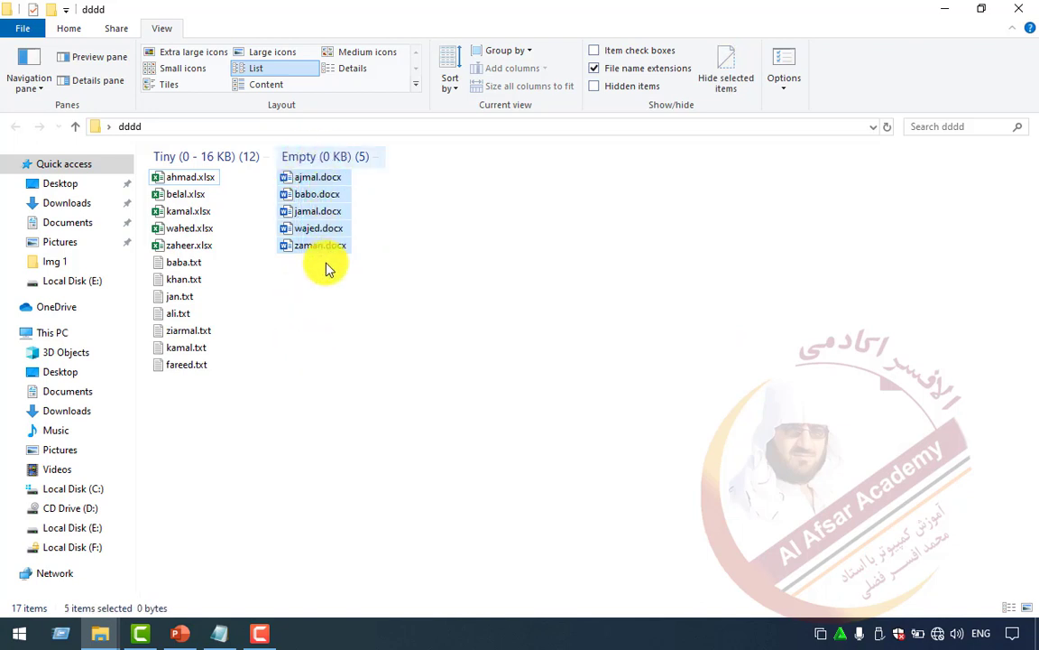
click(322, 269)
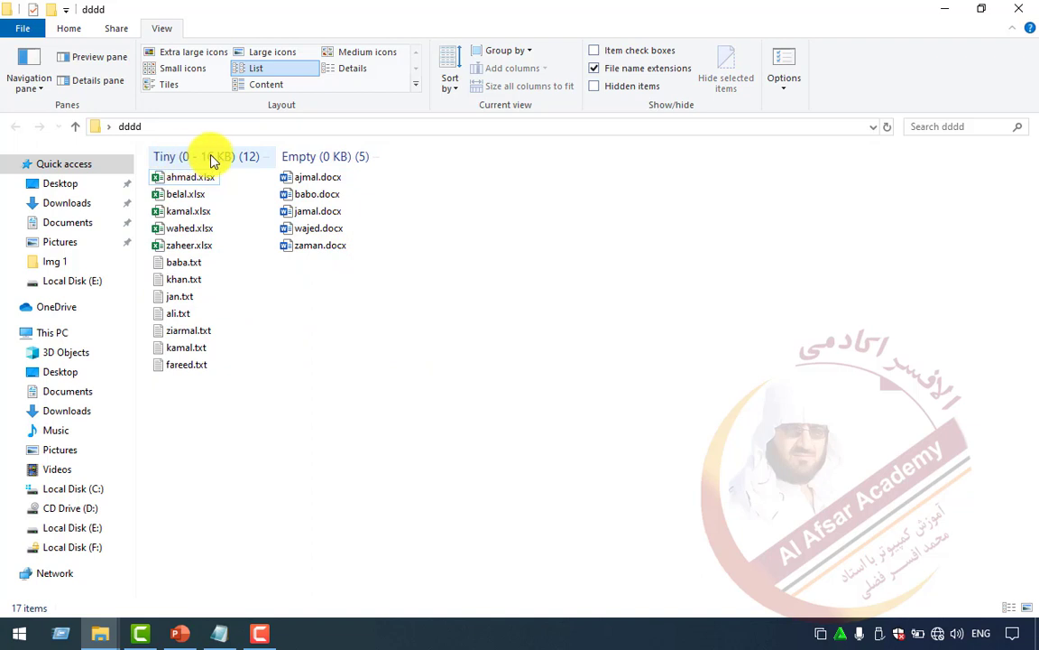
click(294, 298)
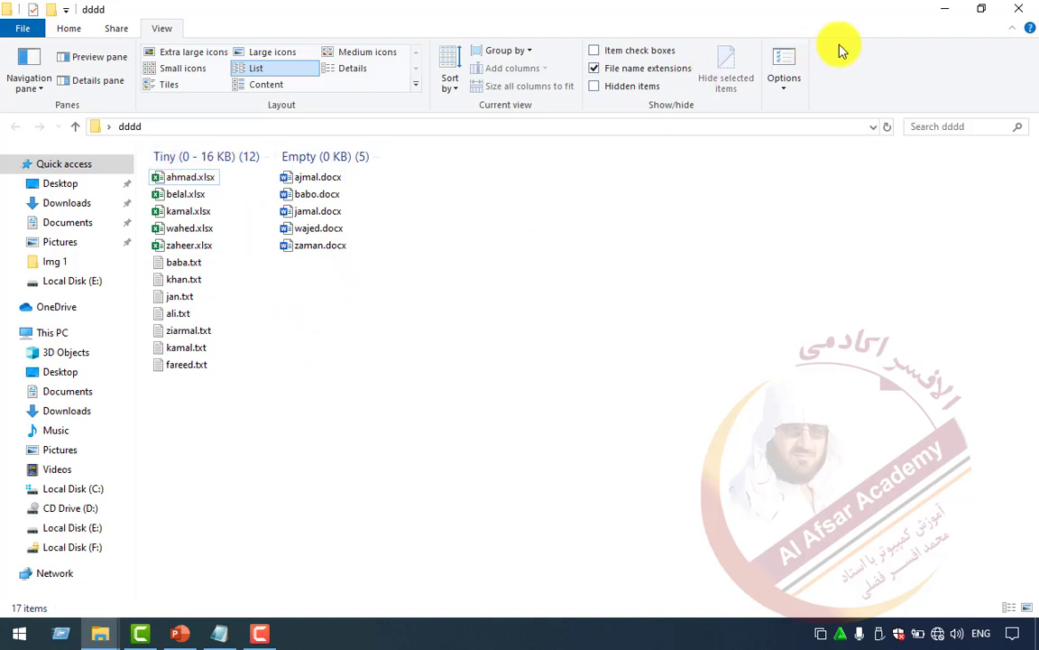
key(super+d)
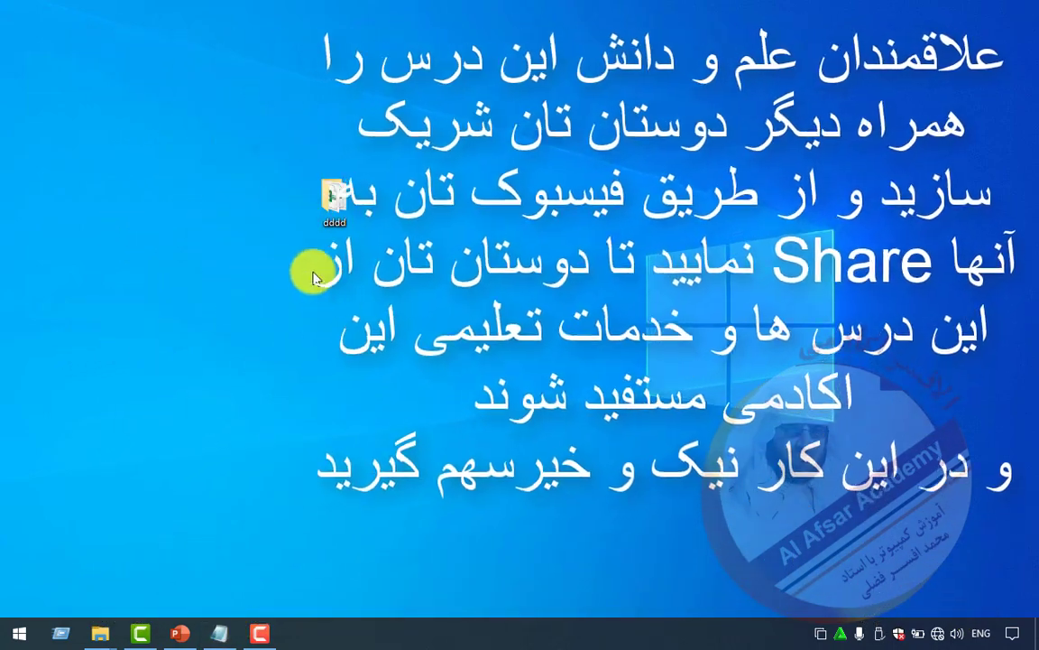
click(102, 631)
click(261, 532)
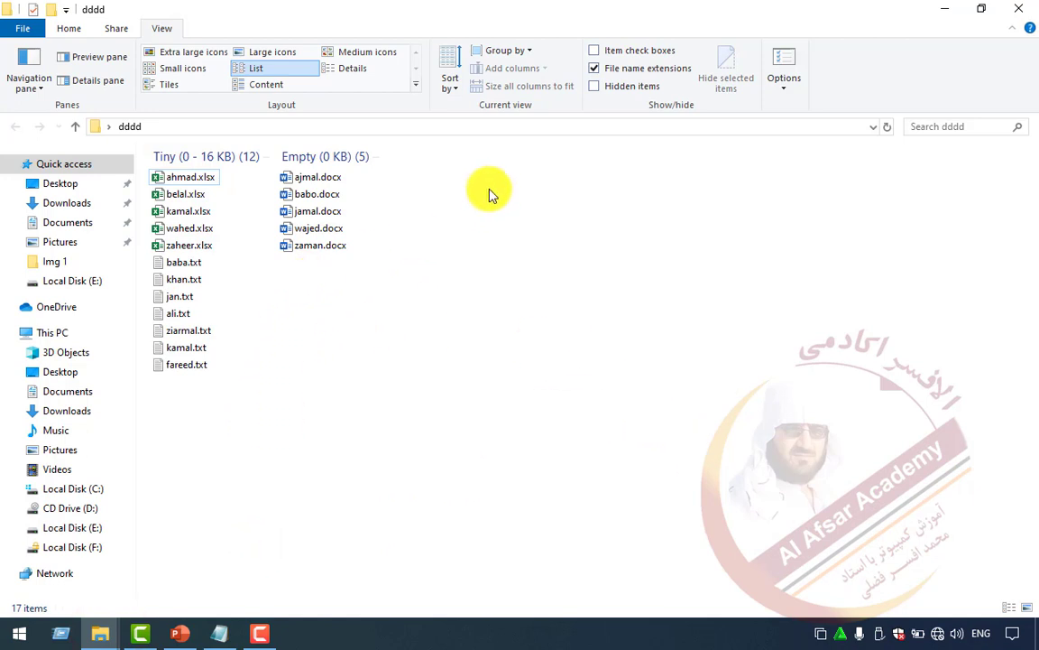
Step: Copy all the files in both size groups of the dddd folder and minimize the folder window
drag(482, 186, 191, 391)
drag(427, 175, 180, 378)
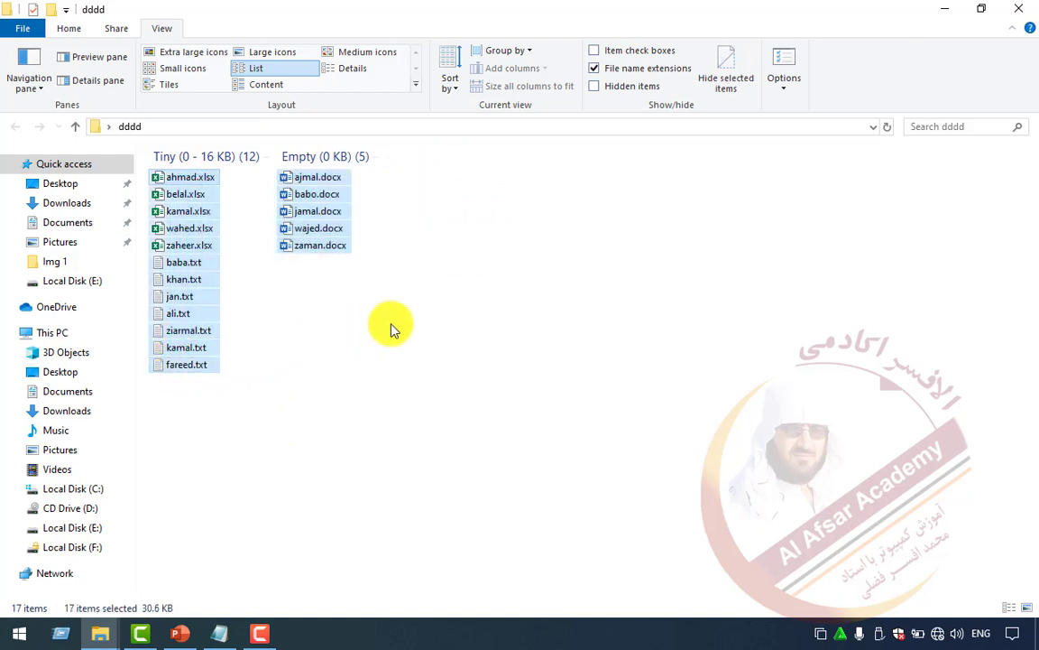
click(942, 13)
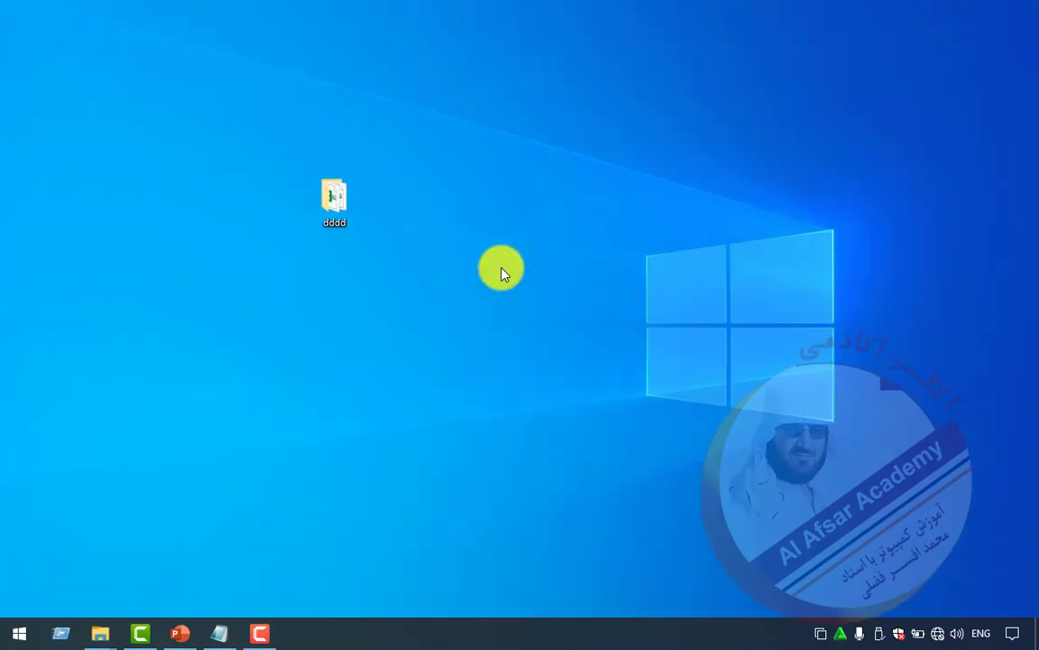
Step: Paste the copied files into Local Disk (E:) with administrator permission for all items, and clear the selection
key(super+e)
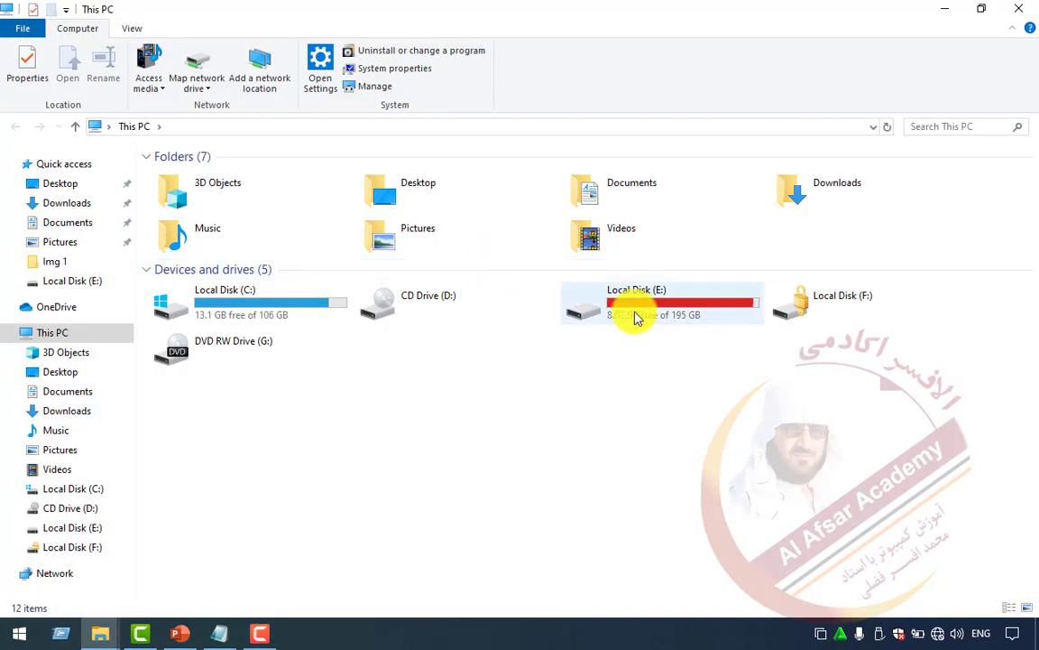
click(648, 311)
double_click(647, 311)
right_click(881, 529)
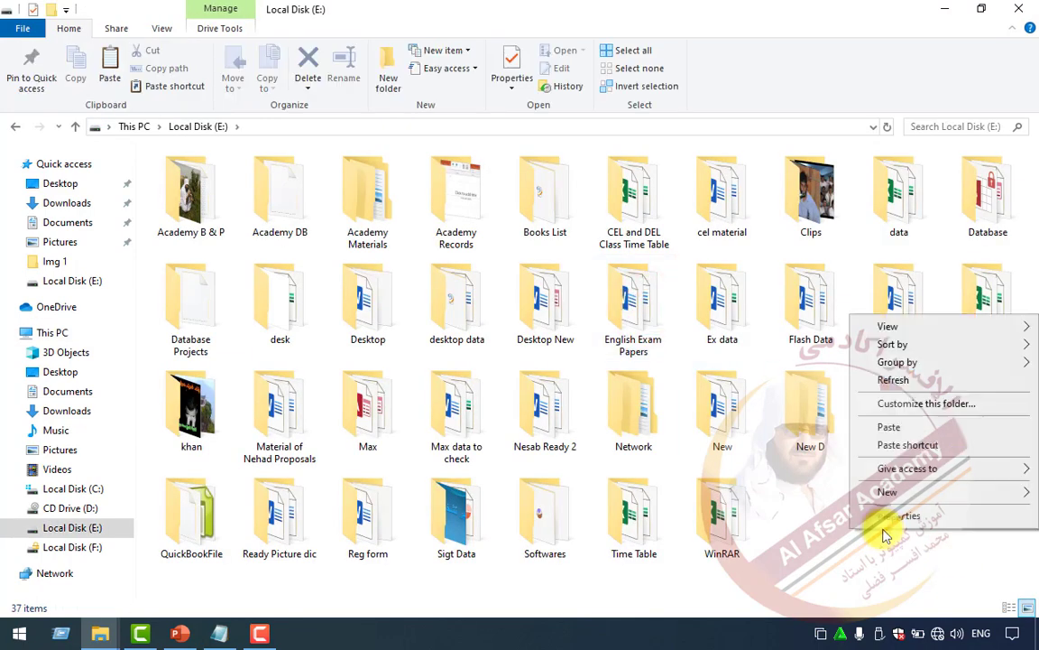
click(893, 429)
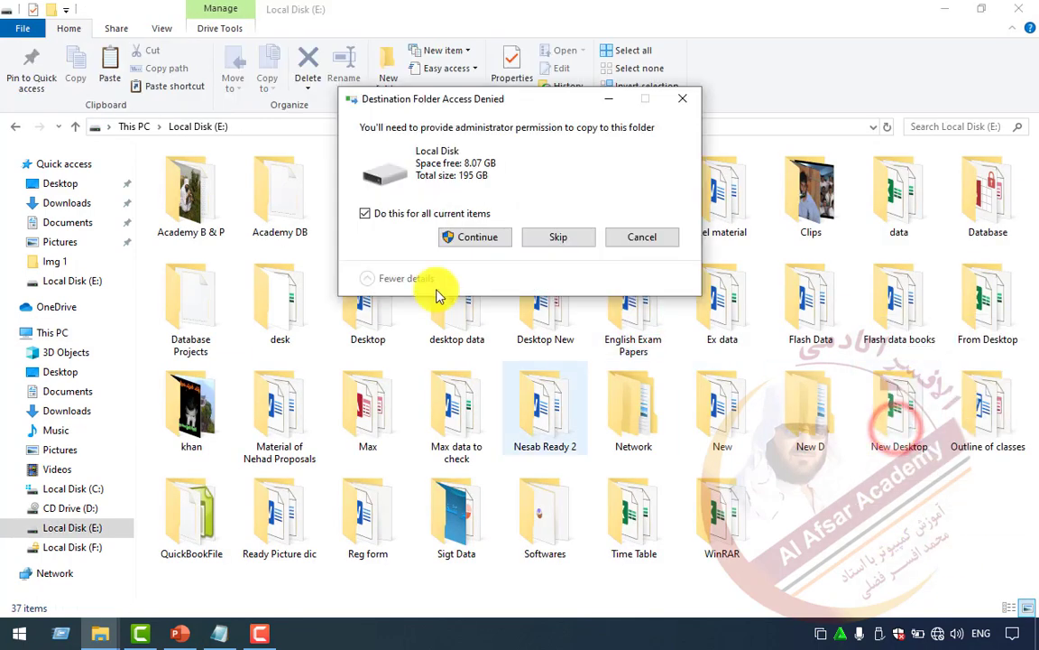
click(452, 240)
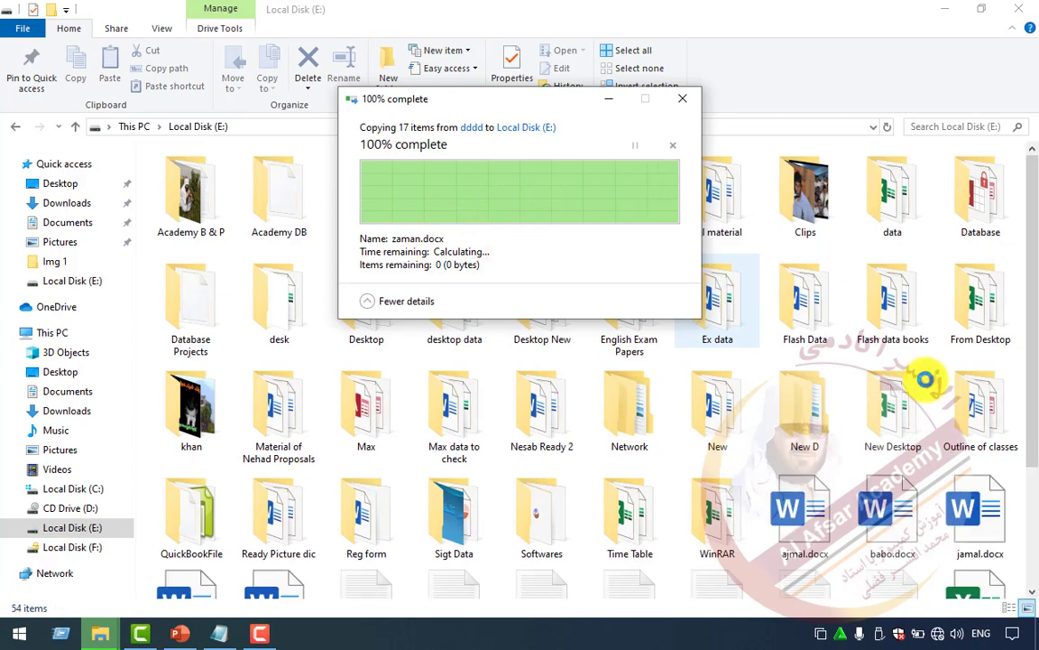
scroll(1033, 372, down, 2)
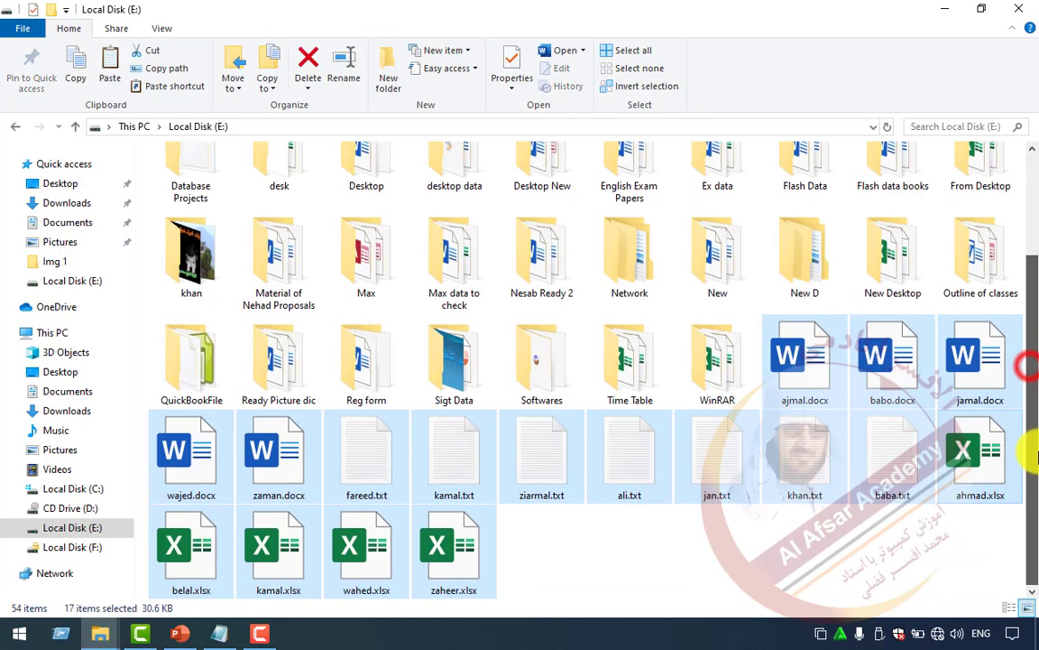
click(719, 610)
click(724, 574)
Step: Group the contents of Local Disk (E:) by date modified and look through the date groups
drag(1027, 424, 1036, 295)
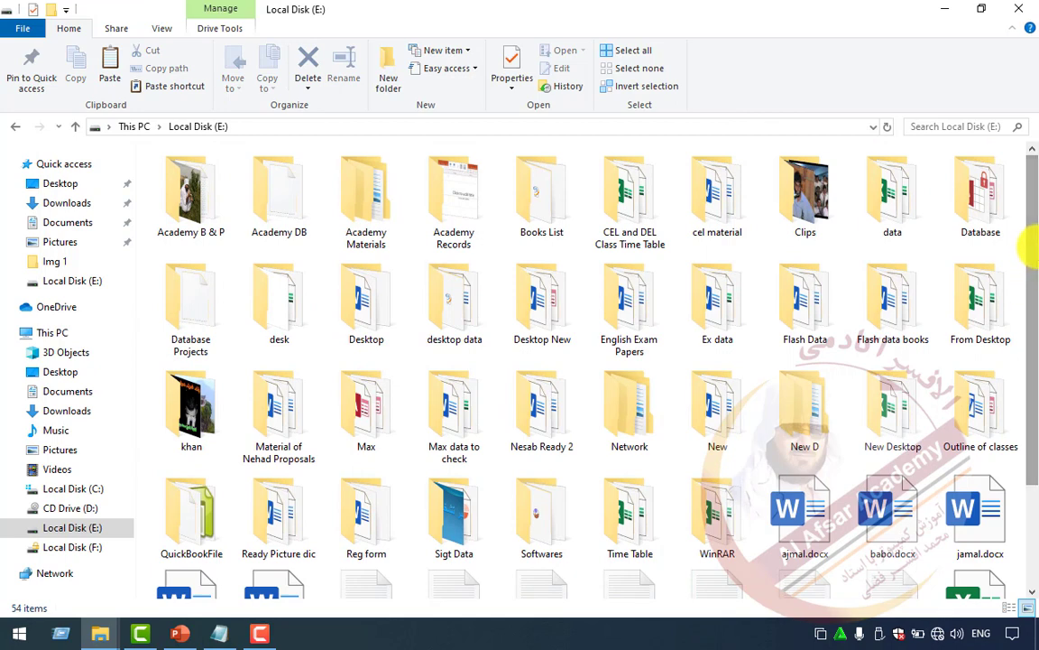
click(834, 249)
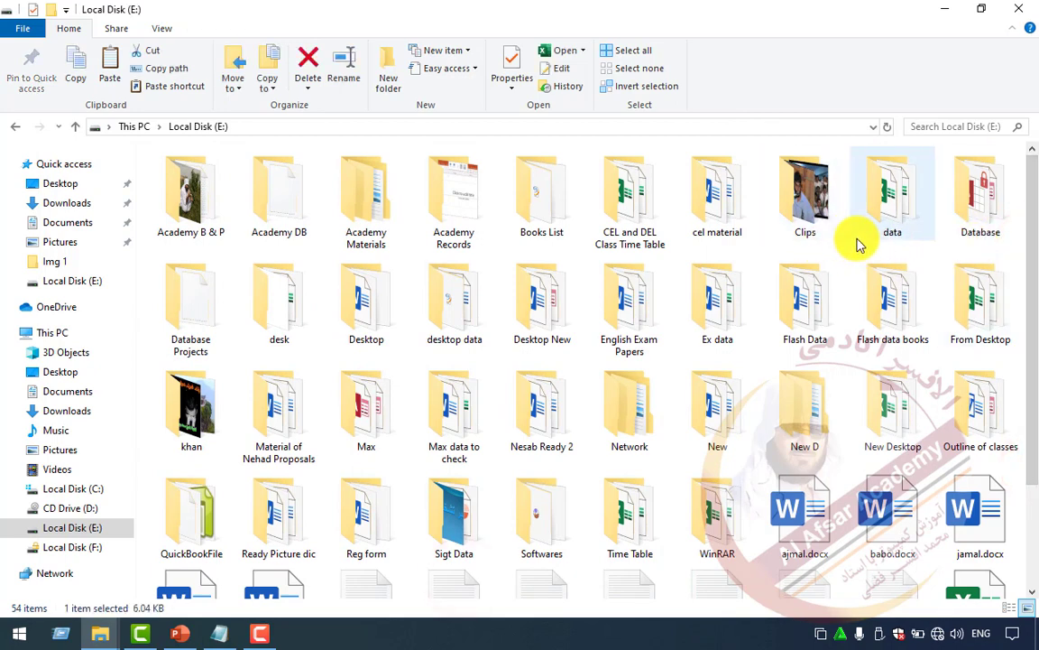
right_click(853, 246)
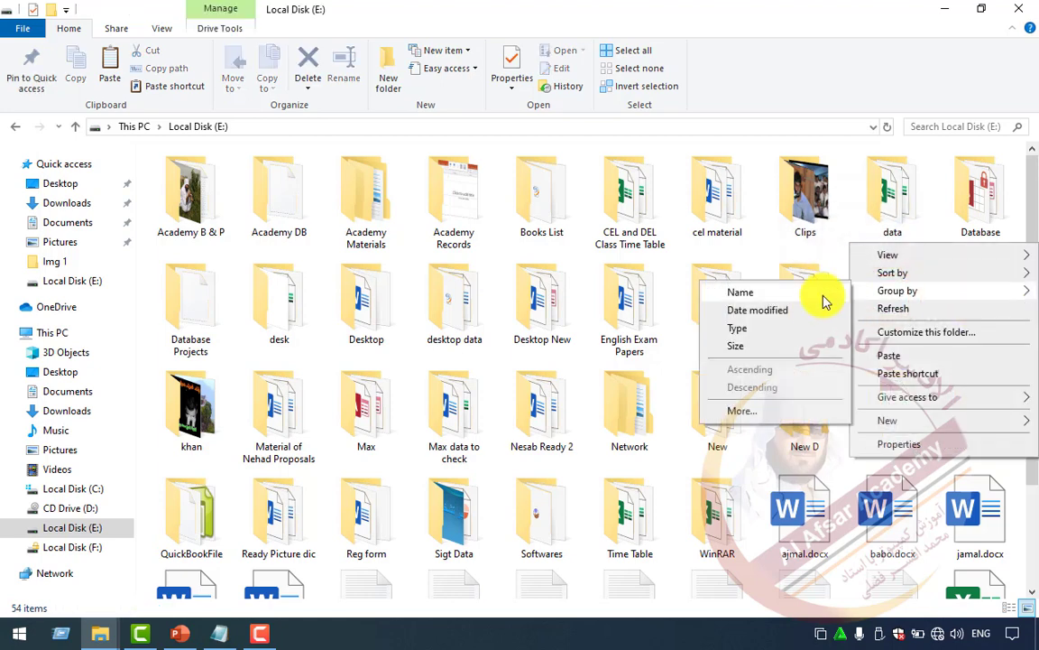
click(754, 310)
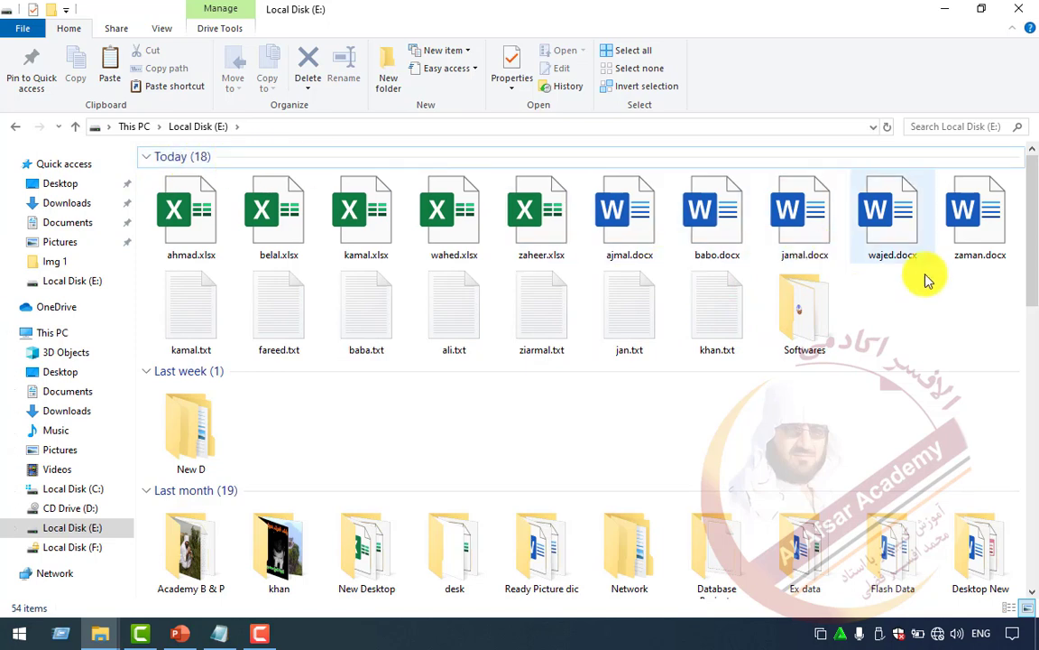
drag(1035, 248, 1025, 320)
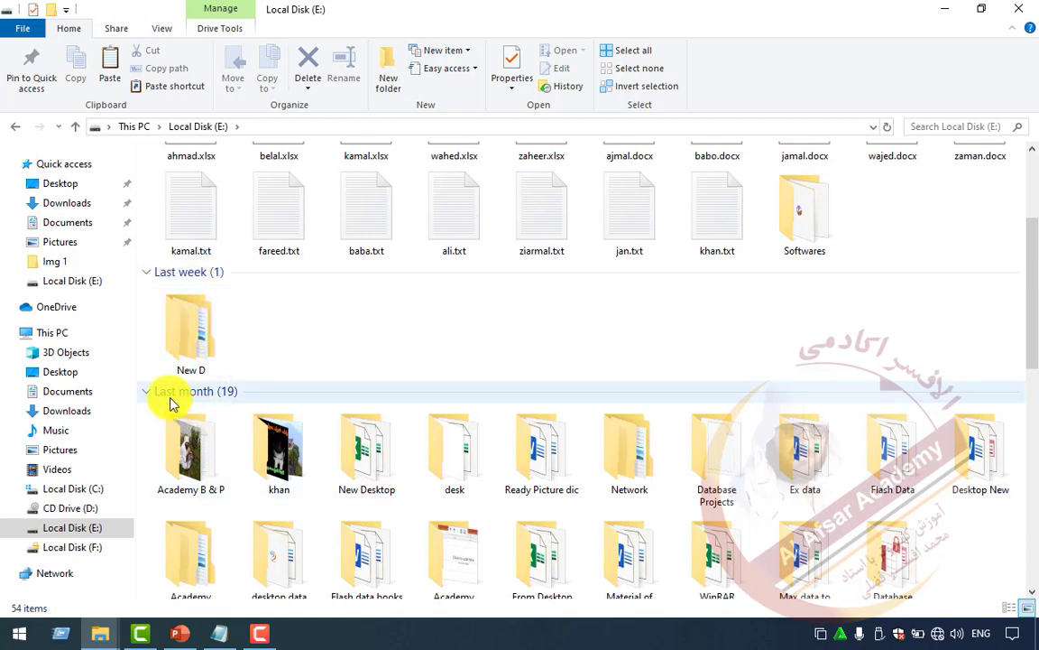
drag(1029, 298, 999, 437)
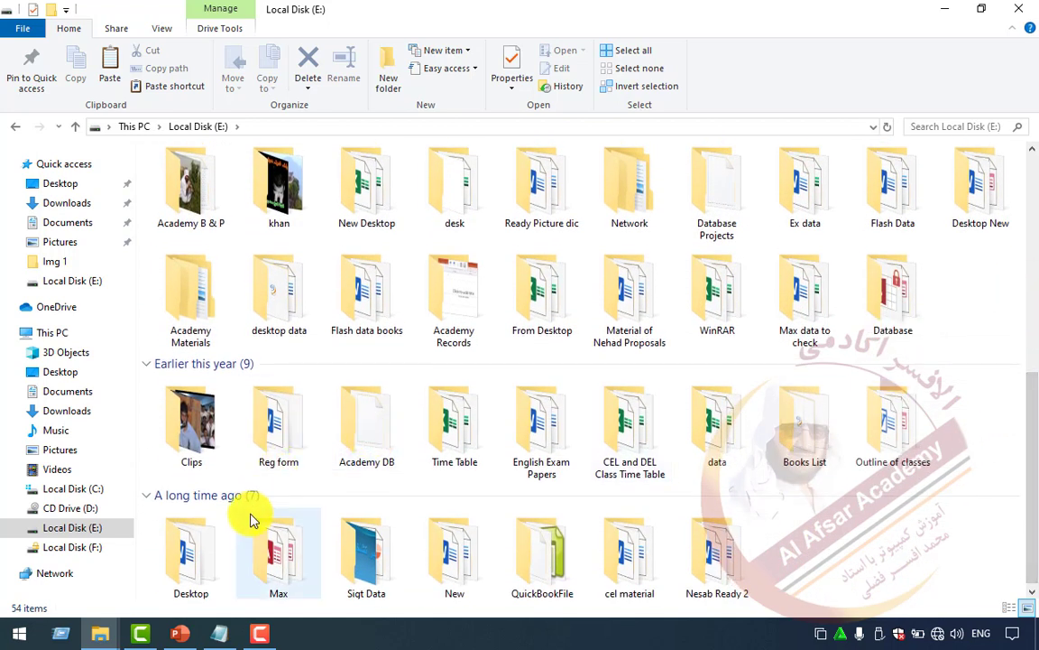
drag(1030, 446, 1028, 243)
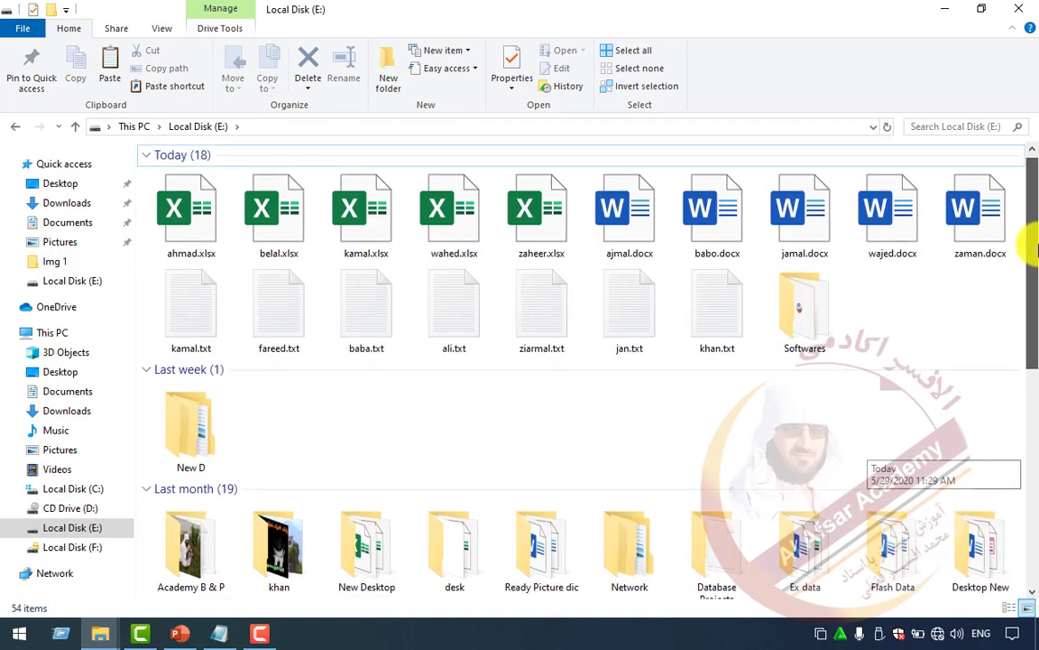
Step: Group the contents of Local Disk (E:) by size and look through the size groups
right_click(908, 321)
mouse_move(906, 363)
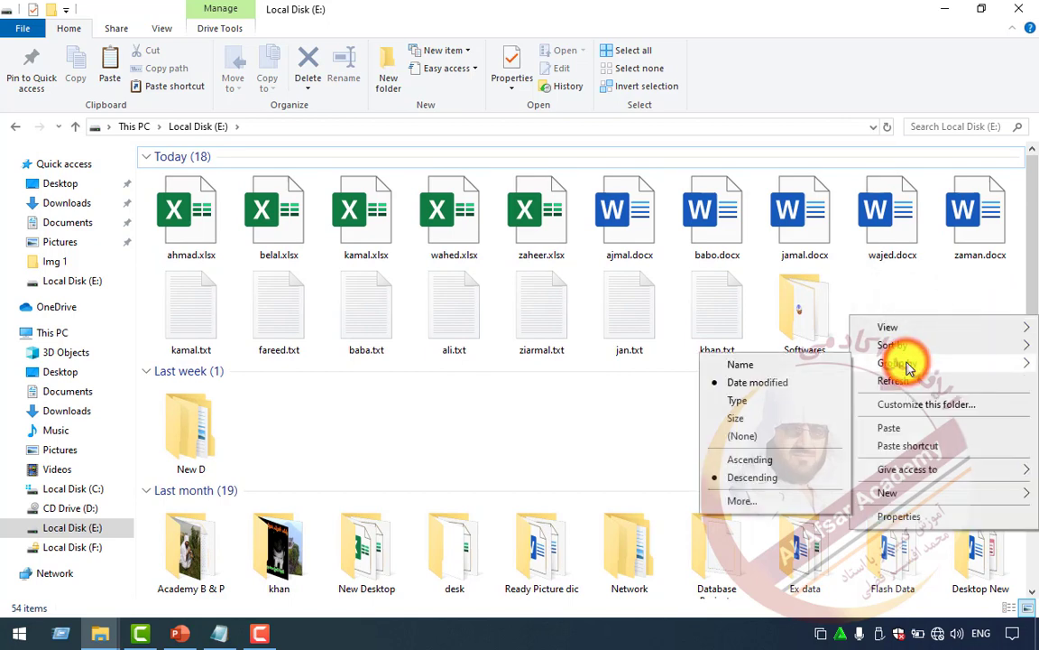
click(756, 419)
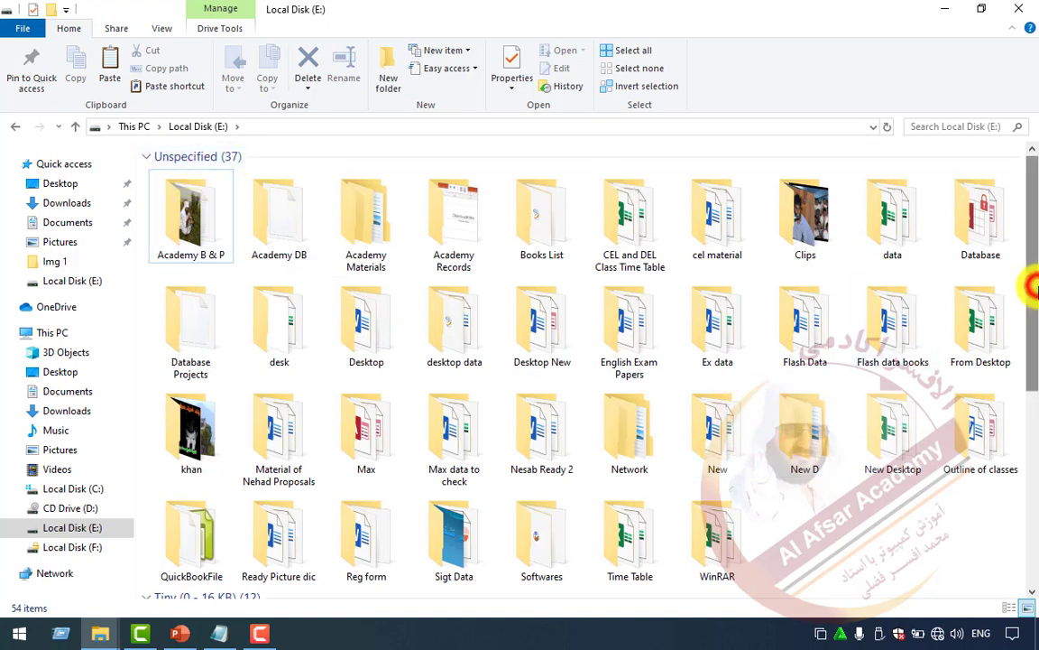
drag(1036, 290, 1035, 291)
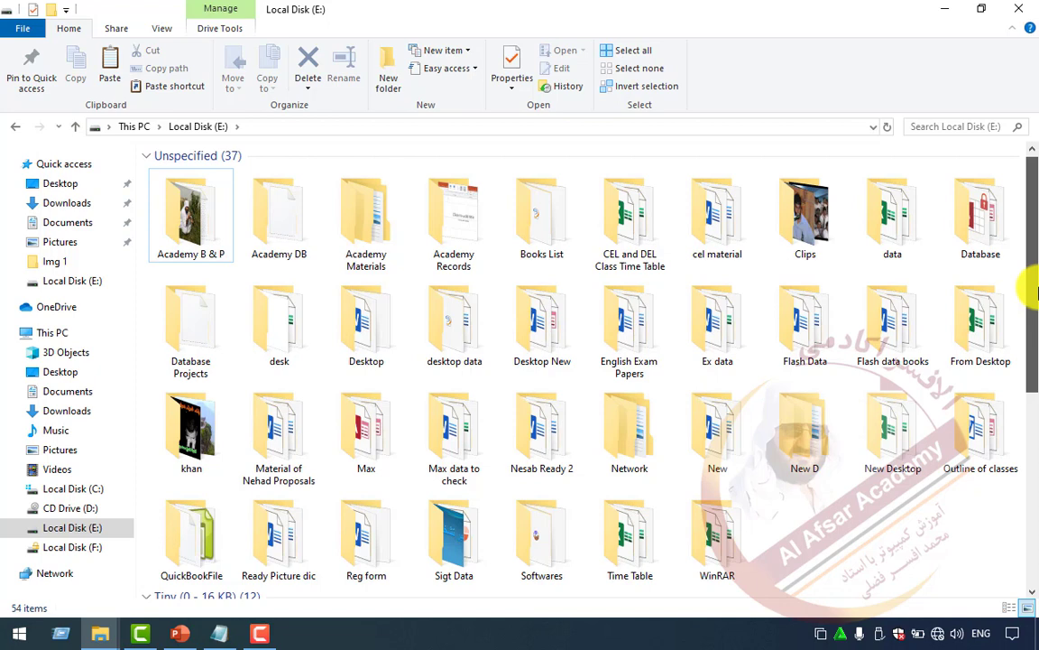
drag(1031, 291, 1032, 383)
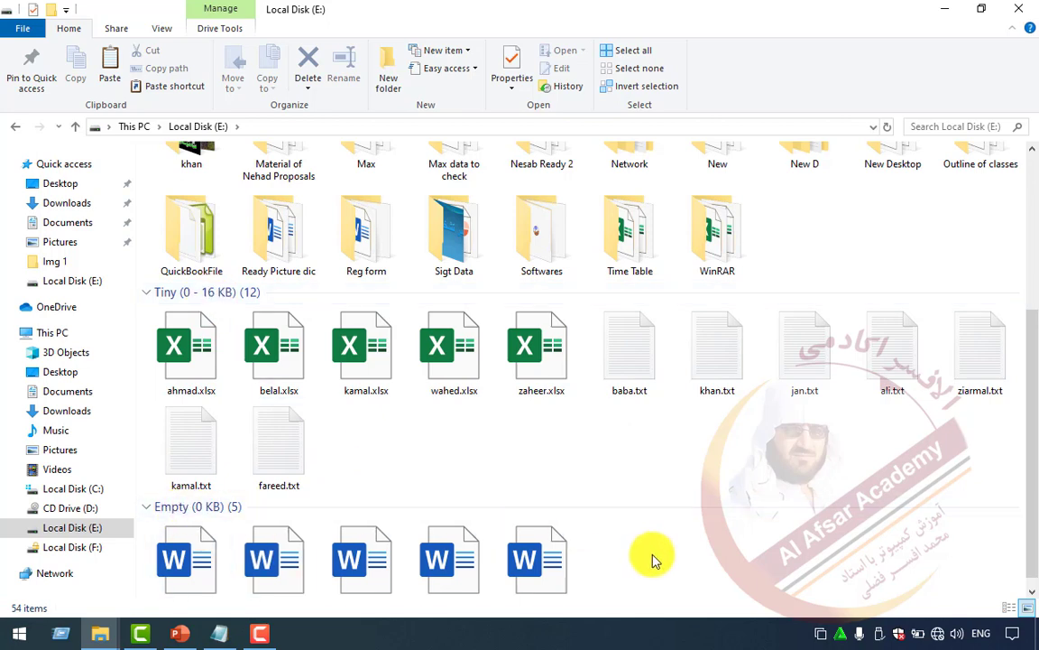
right_click(721, 567)
click(629, 507)
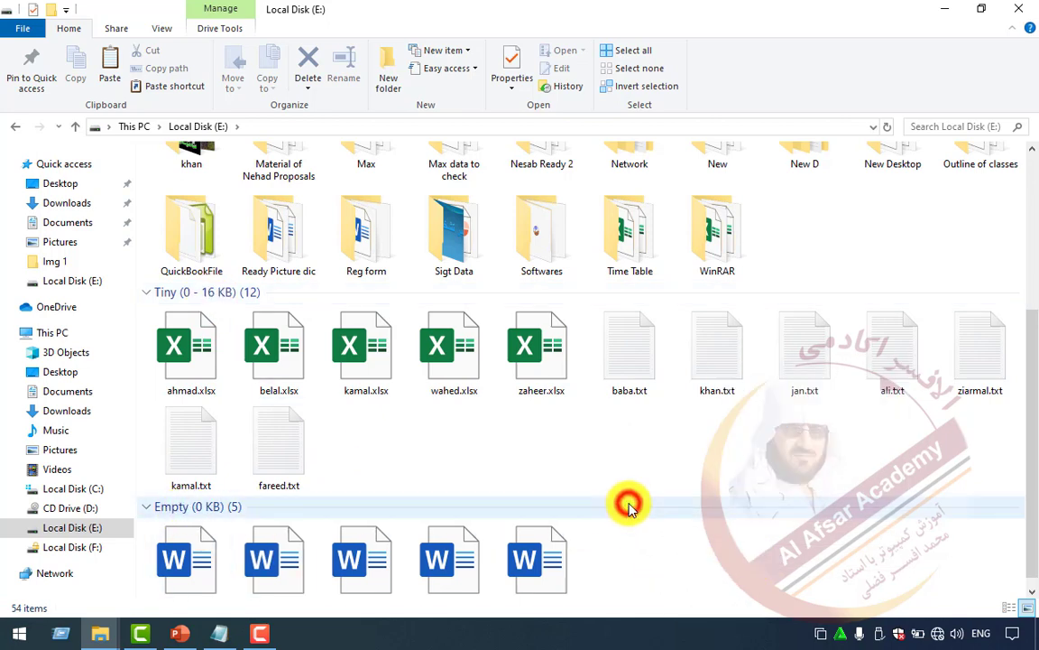
click(628, 507)
click(663, 459)
click(1030, 433)
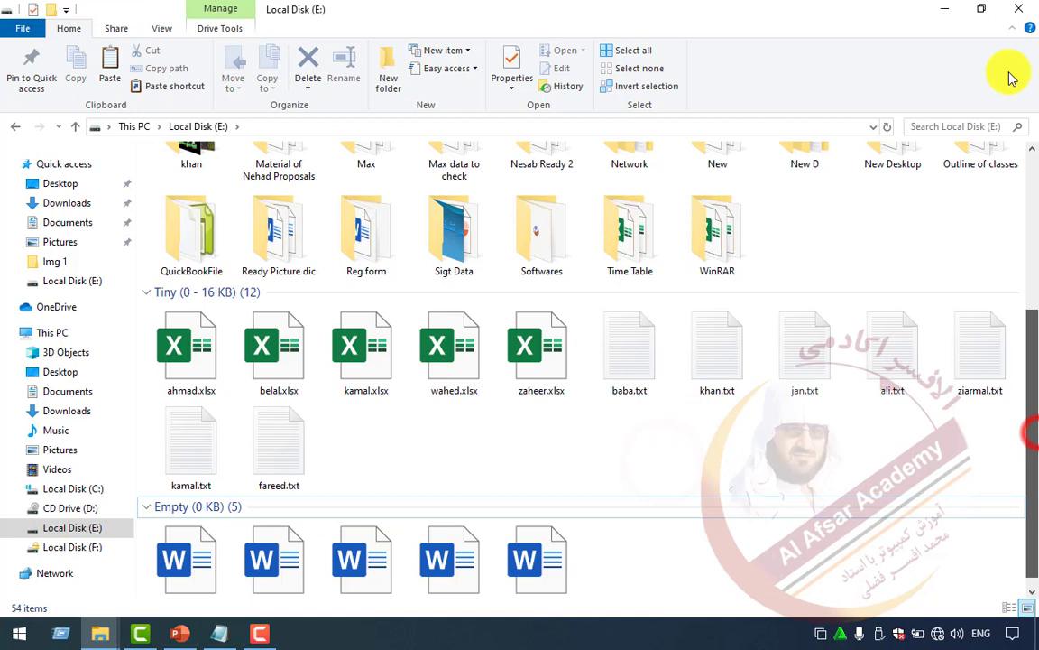
Step: Return to the dddd folder window and clear the selection of its files
right_click(897, 232)
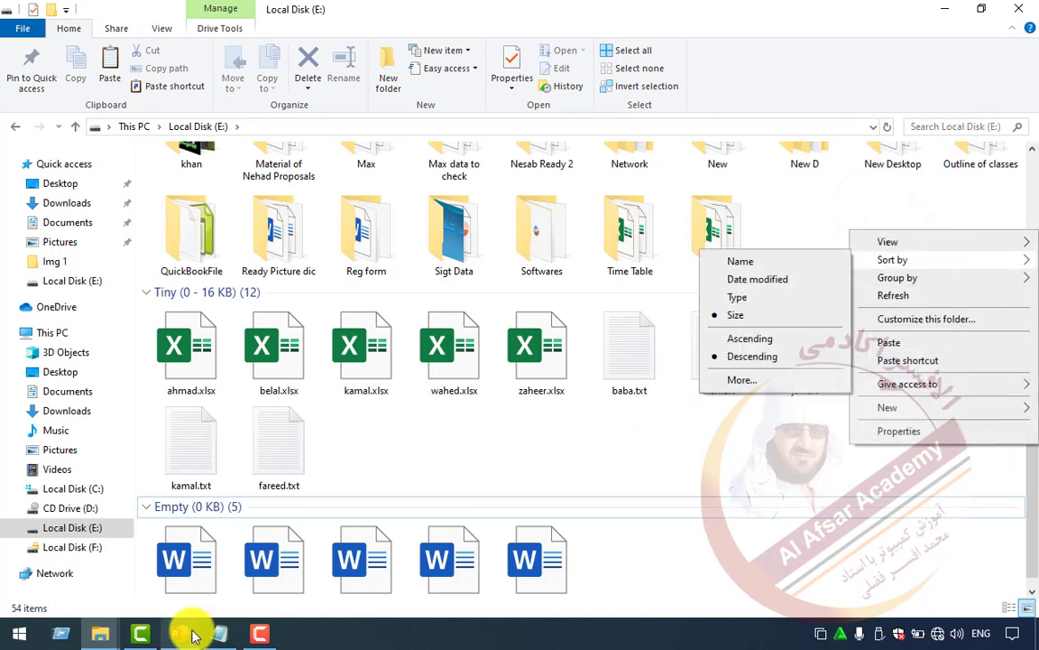
click(99, 633)
click(268, 575)
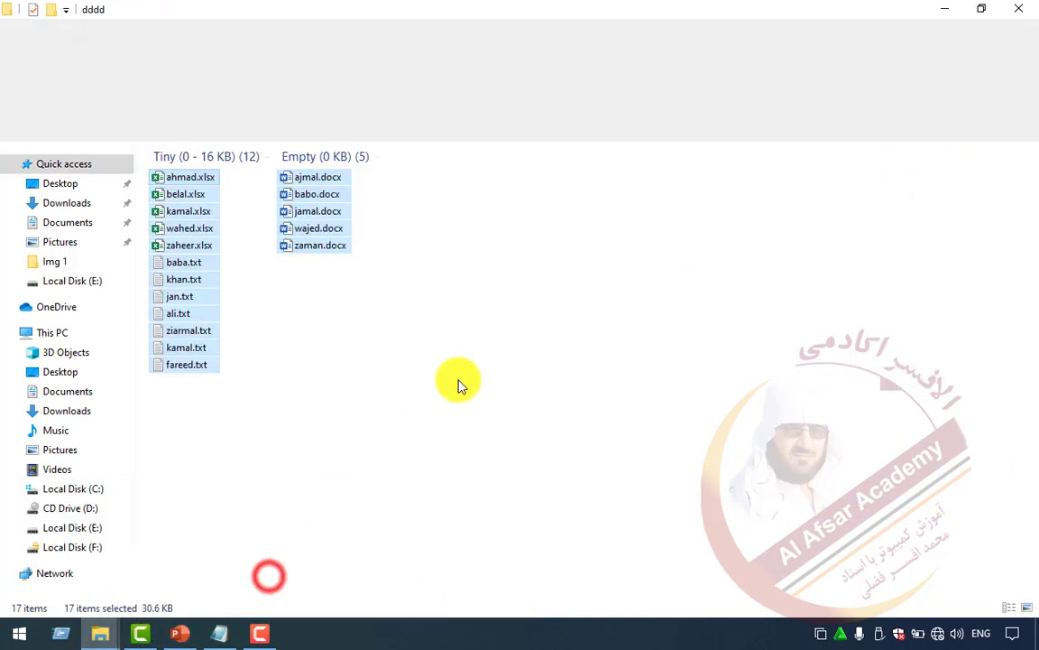
right_click(460, 370)
click(422, 239)
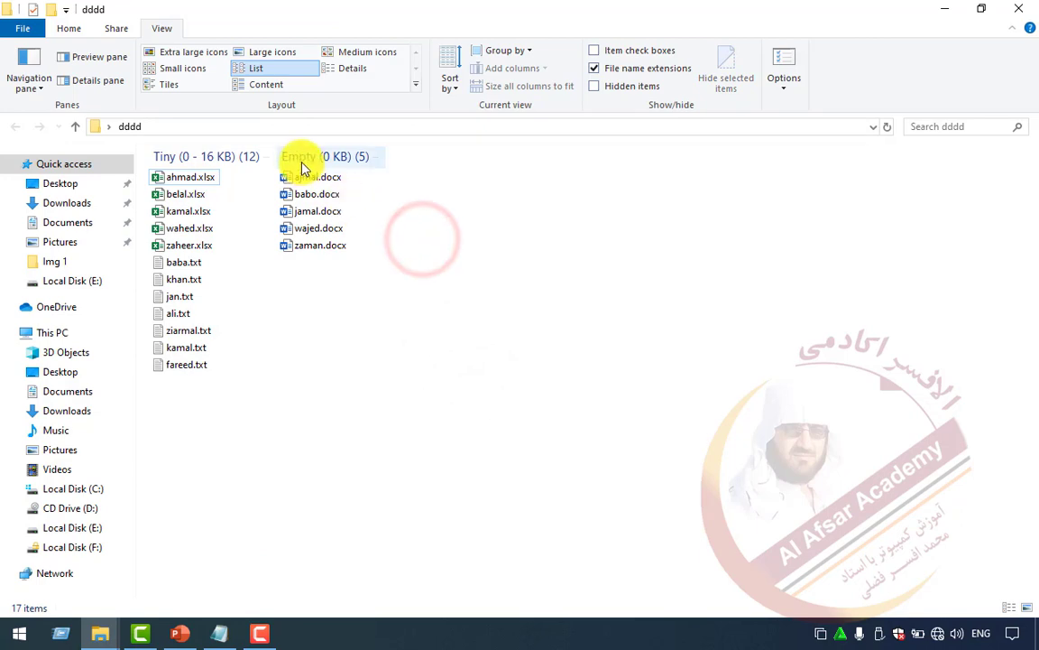
Step: Create a new text document named sameer.txt in the dddd folder
right_click(368, 282)
click(447, 456)
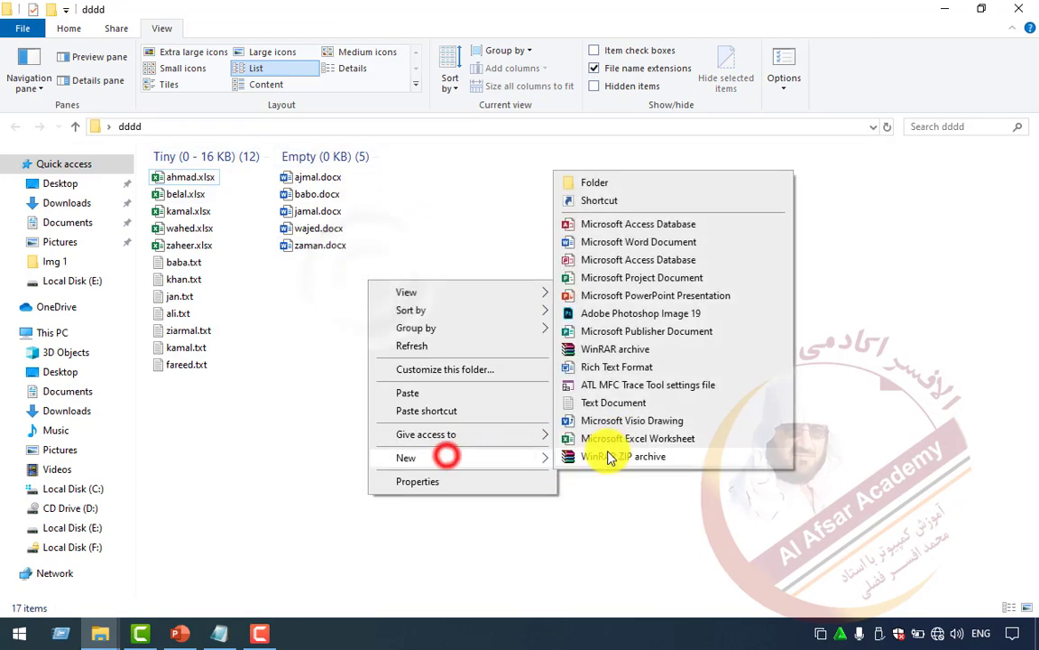
click(600, 401)
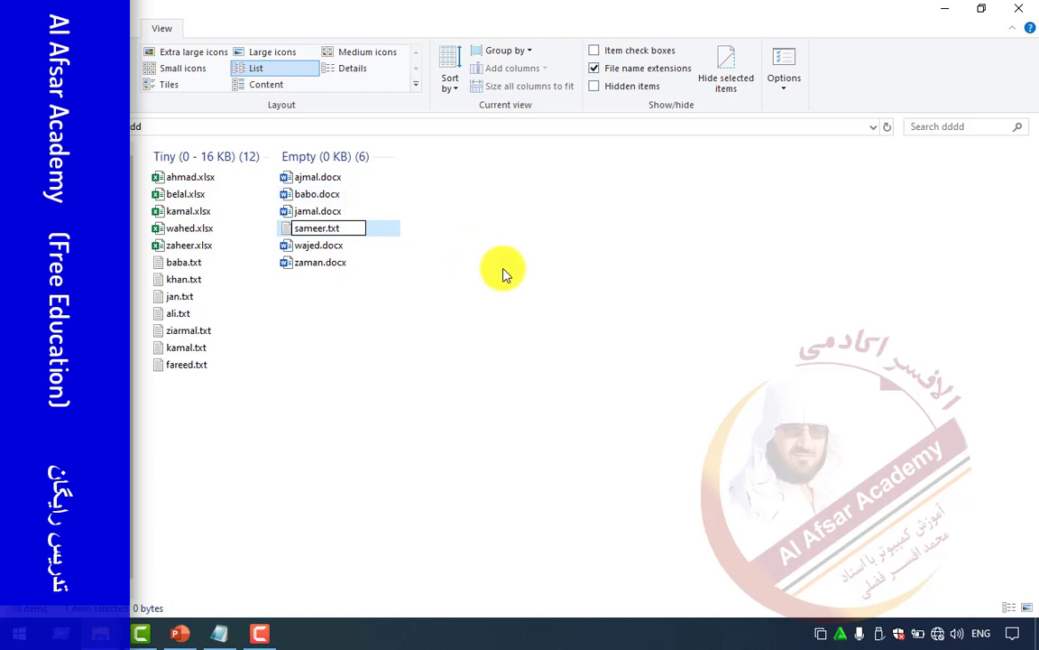
click(308, 233)
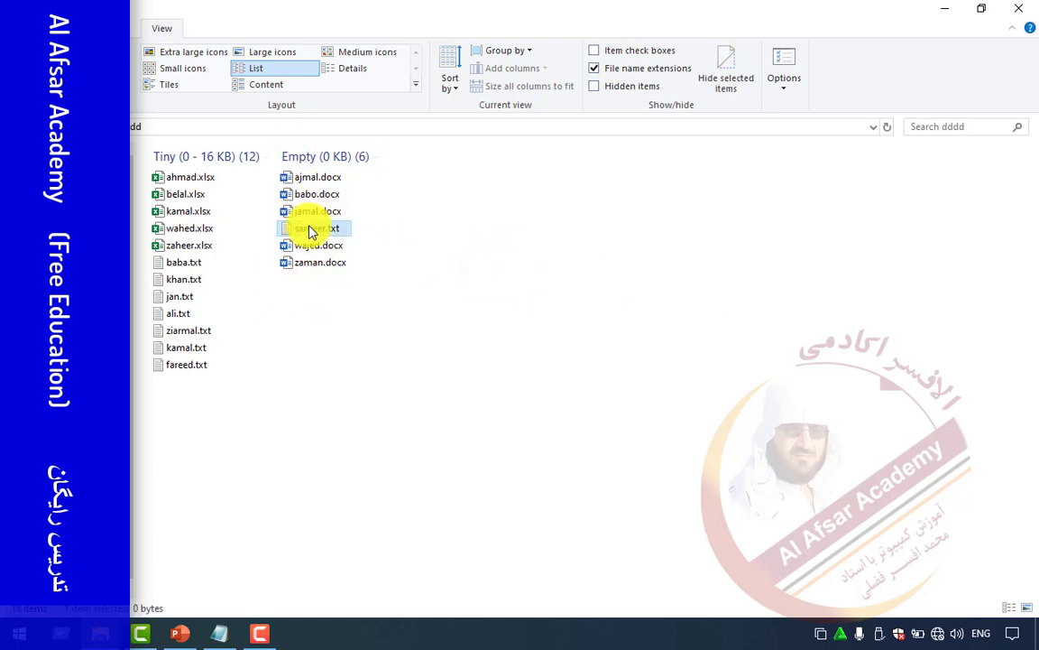
Step: Enter the letter "a" in sameer.txt, save the change and close the file
double_click(314, 232)
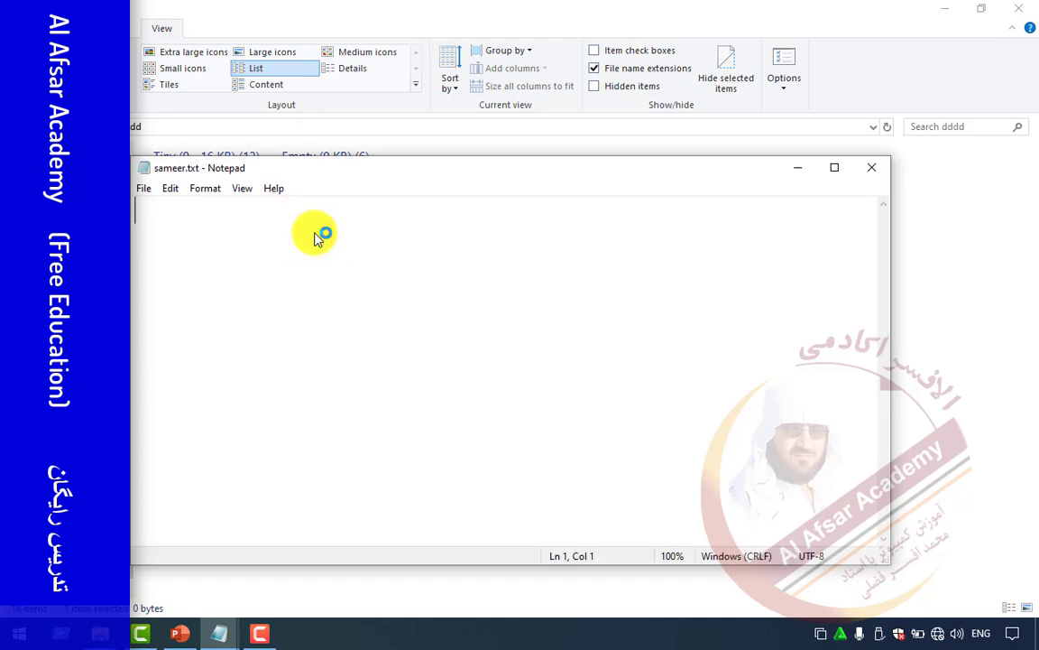
text(a)
click(872, 167)
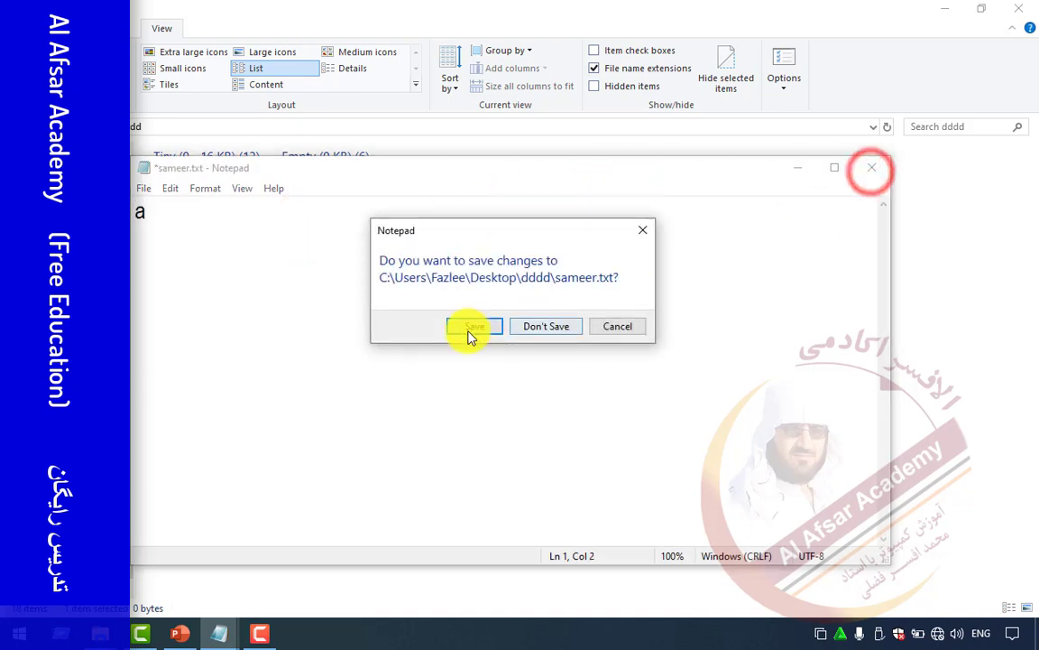
click(469, 330)
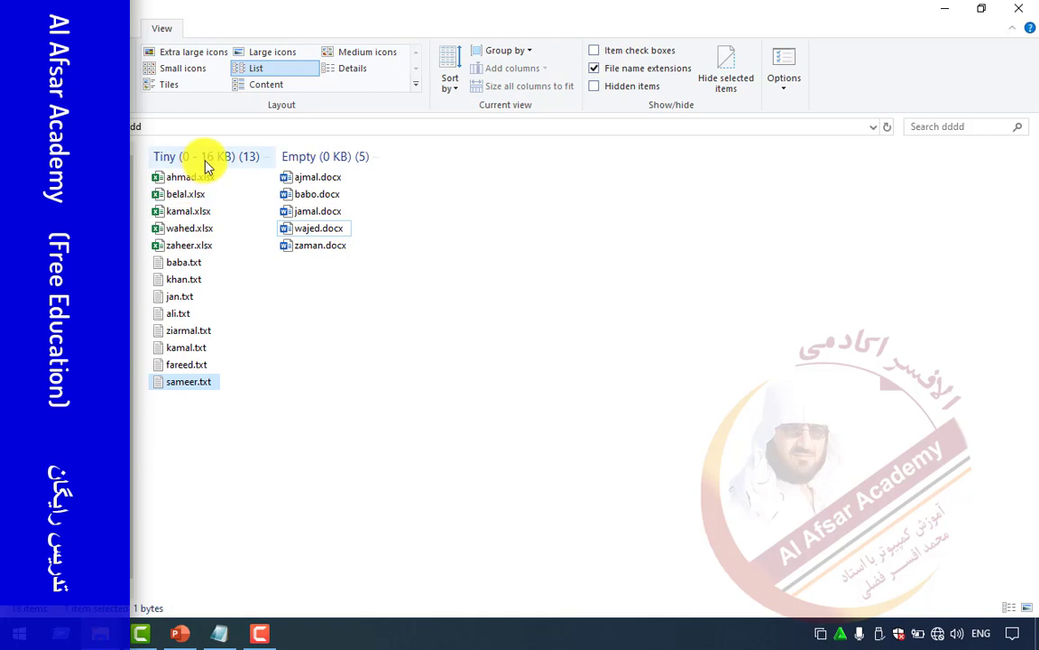
Step: Enlarge baba.txt by copying all its text and pasting it many times over, then save and close the file
double_click(185, 263)
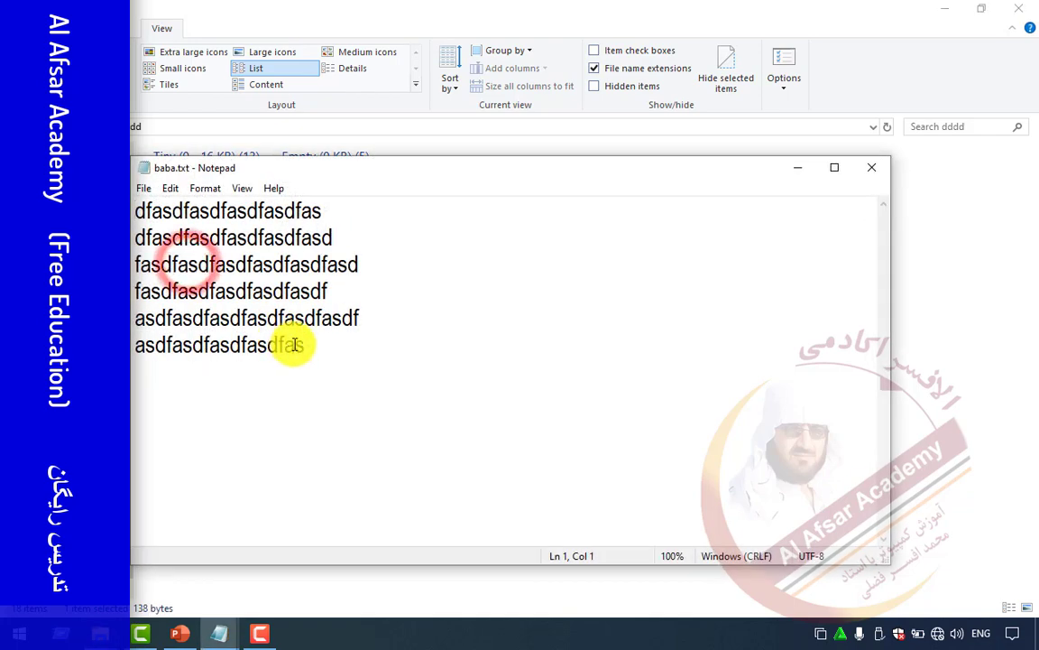
drag(376, 373, 135, 205)
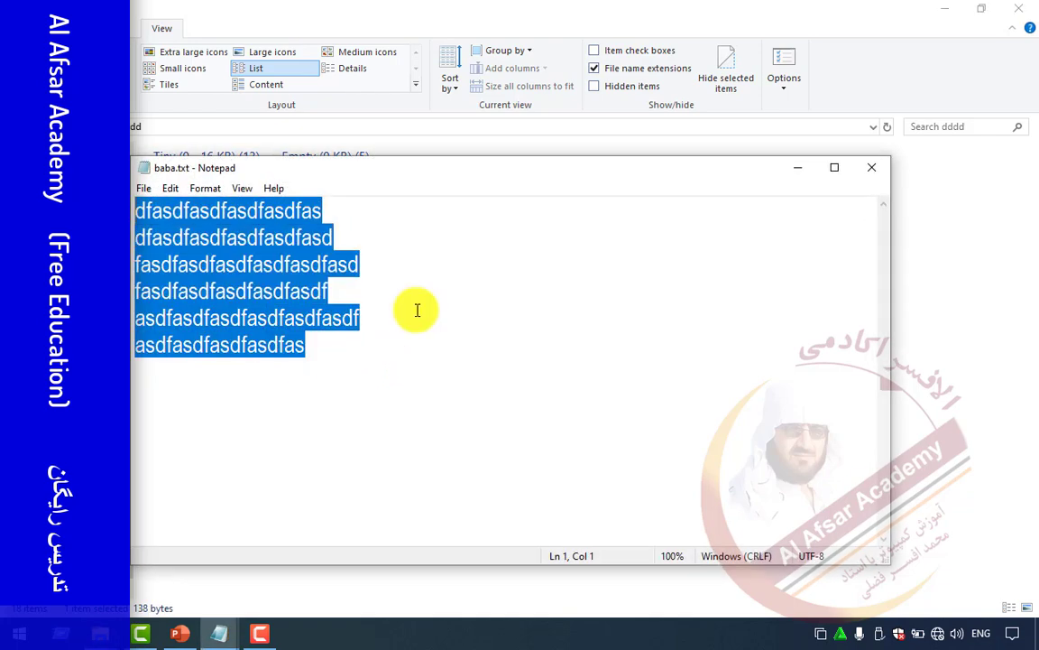
key(ctrl+c)
key(ctrl+v)
key(ctrl+v)
key(ctrl+v)
key(ctrl+v)
key(ctrl+v)
key(ctrl+v)
key(ctrl+v)
key(ctrl+v)
key(ctrl+v)
key(ctrl+v)
key(ctrl+v)
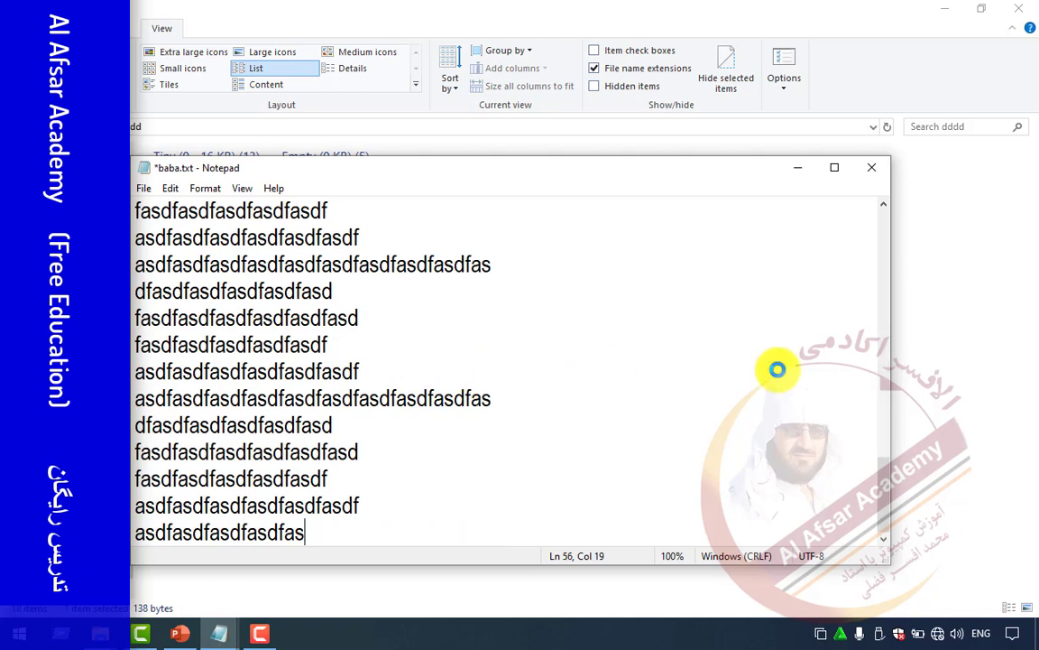
key(ctrl+v)
key(ctrl+v)
key(ctrl+v)
key(ctrl+v)
key(ctrl+v)
key(ctrl+v)
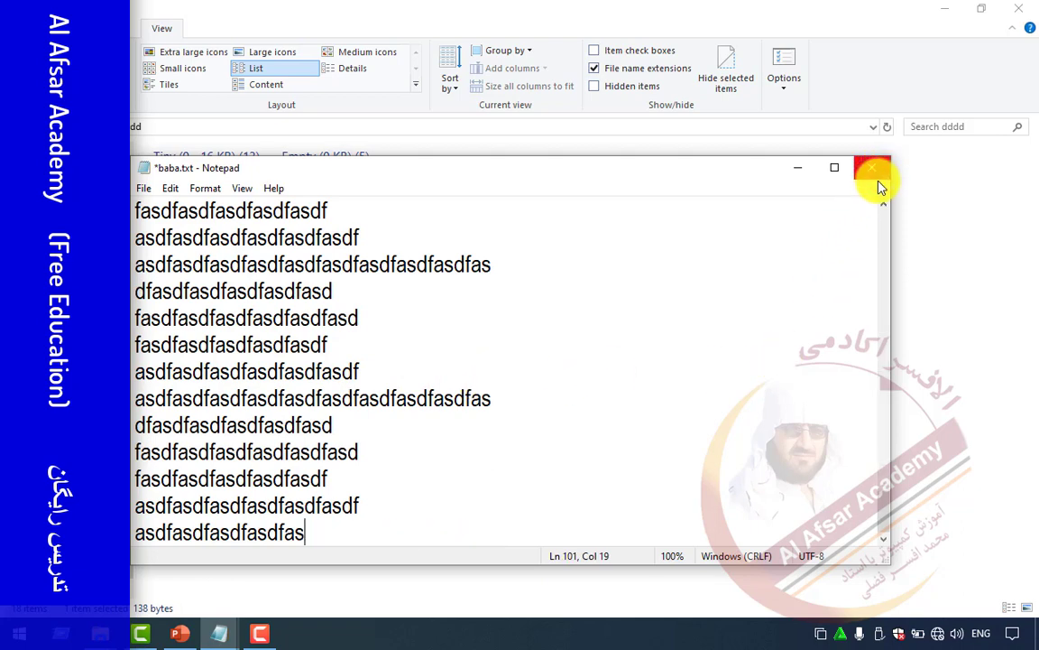
click(881, 186)
click(471, 329)
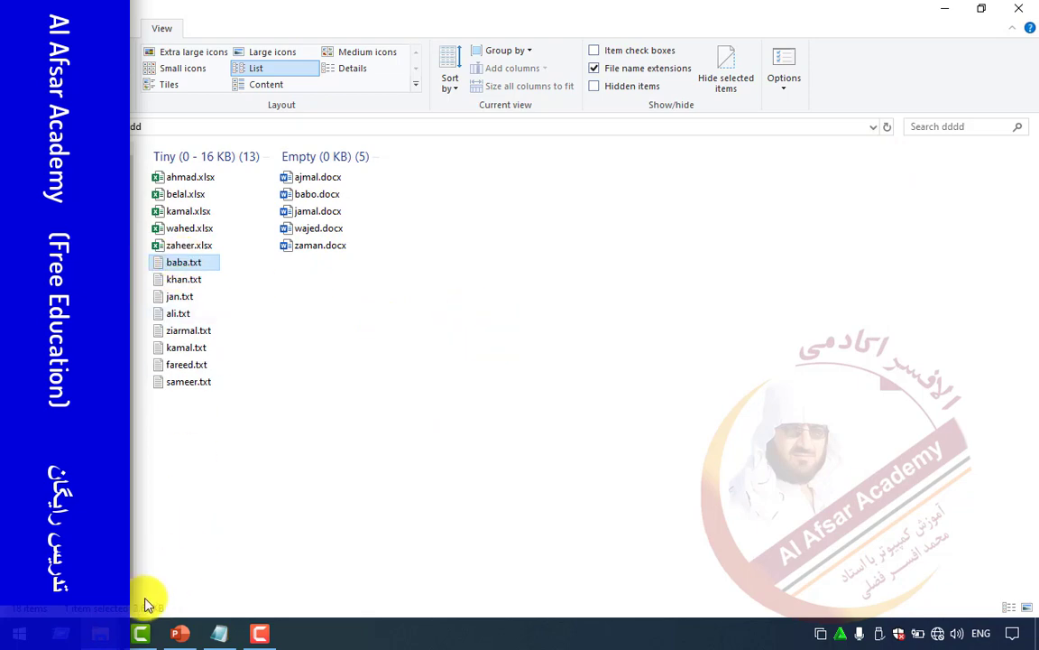
Step: Reopen baba.txt, copy its whole text and paste it repeatedly from a new last line, saving on close
double_click(180, 262)
scroll(348, 318, down, 20)
click(348, 317)
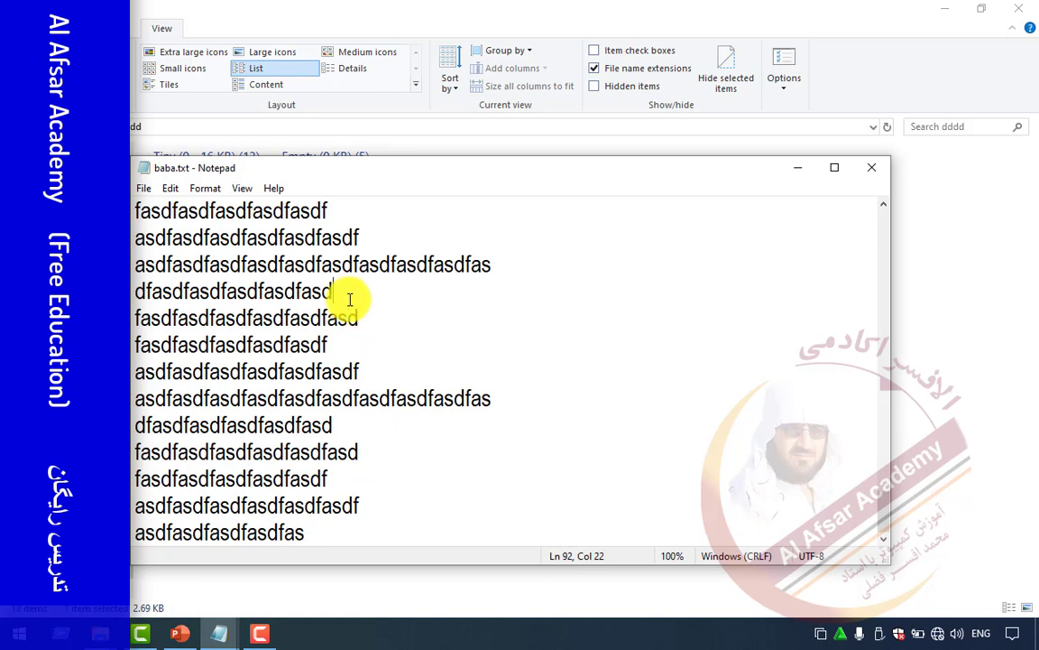
key(ctrl+a)
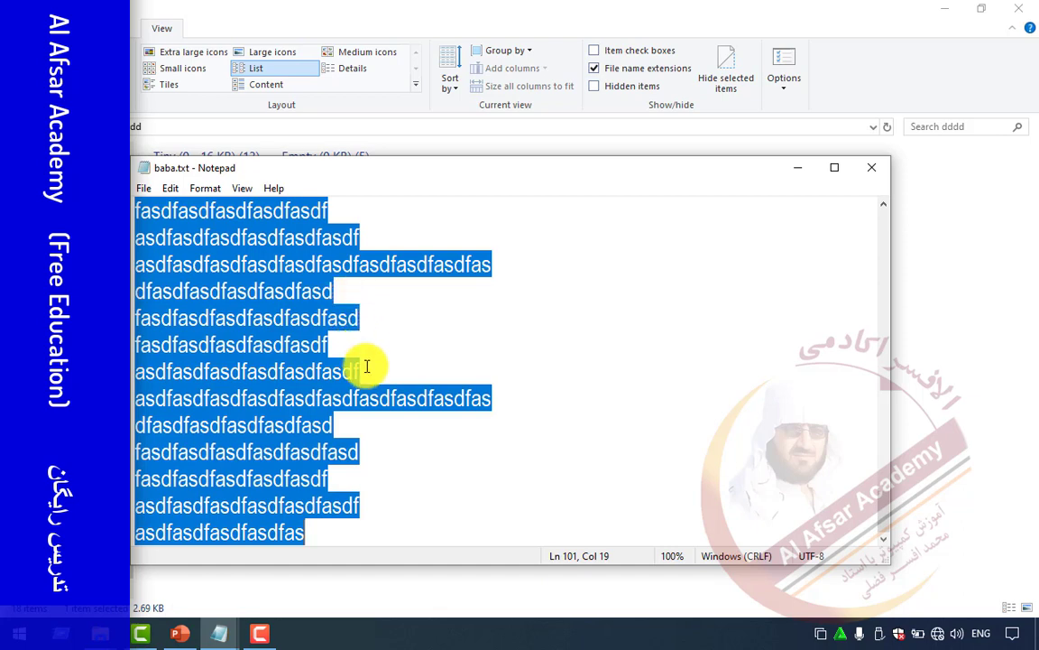
click(361, 528)
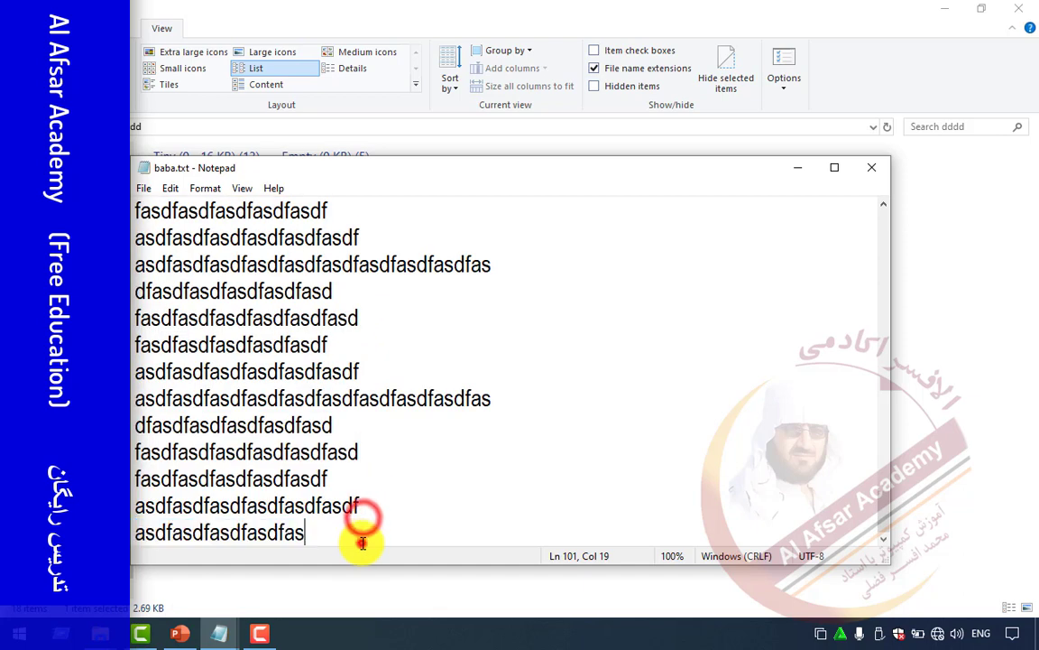
key(Return)
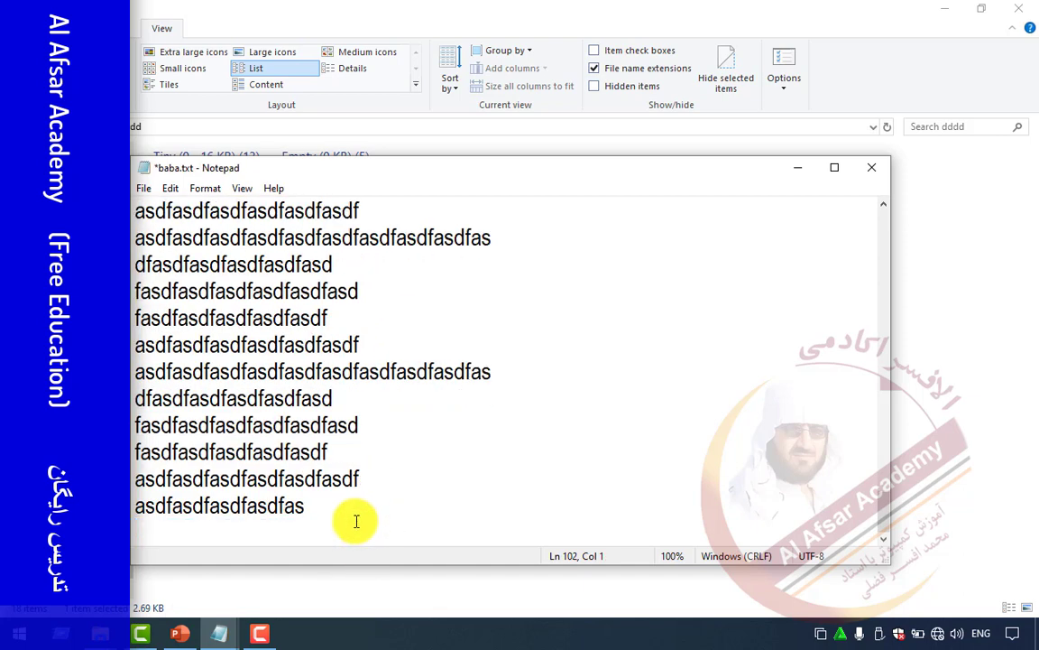
key(ctrl+v)
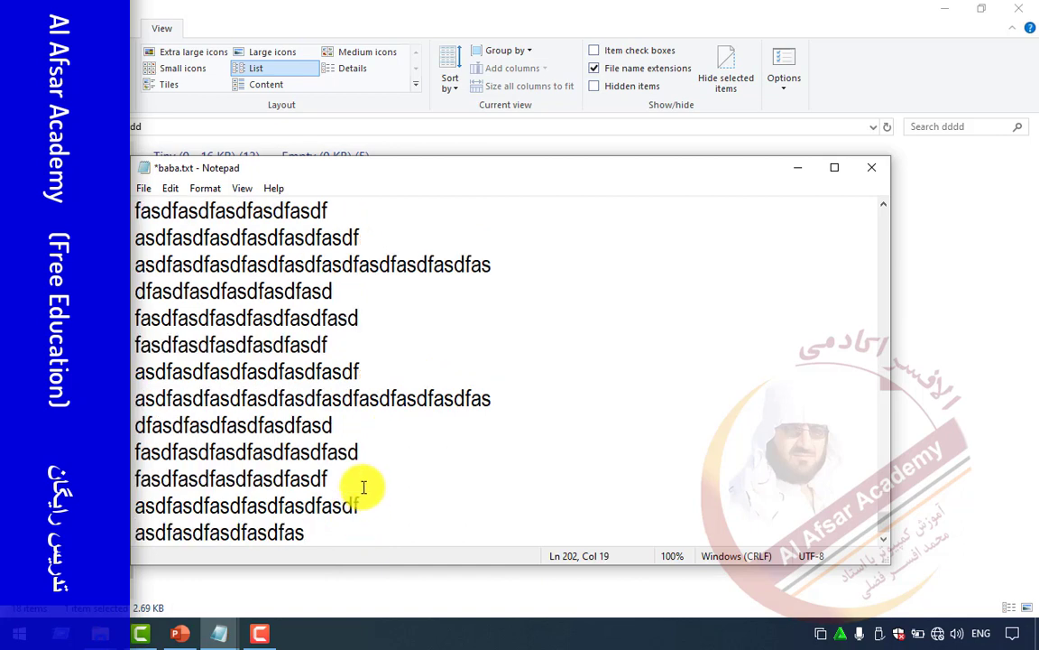
key(ctrl+v)
key(ctrl+v)
key(ctrl+v)
key(ctrl+v)
key(ctrl+v)
key(ctrl+v)
key(ctrl+v)
key(ctrl+v)
key(ctrl+v)
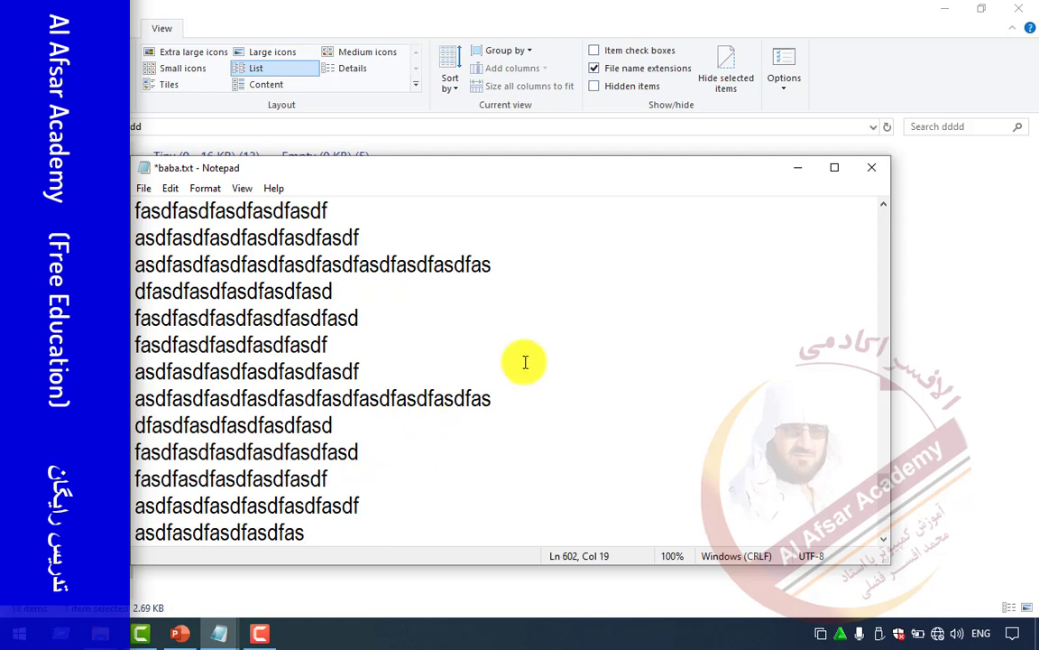
click(880, 167)
click(476, 325)
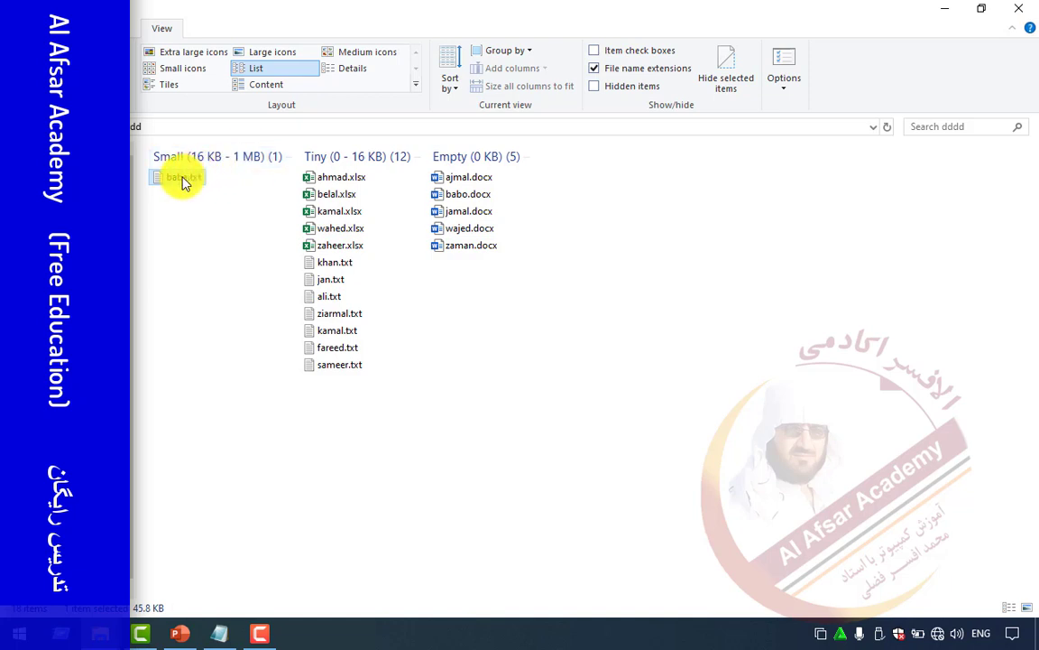
Step: Duplicate baba.txt within the dddd folder and select the copy
mouse_move(179, 185)
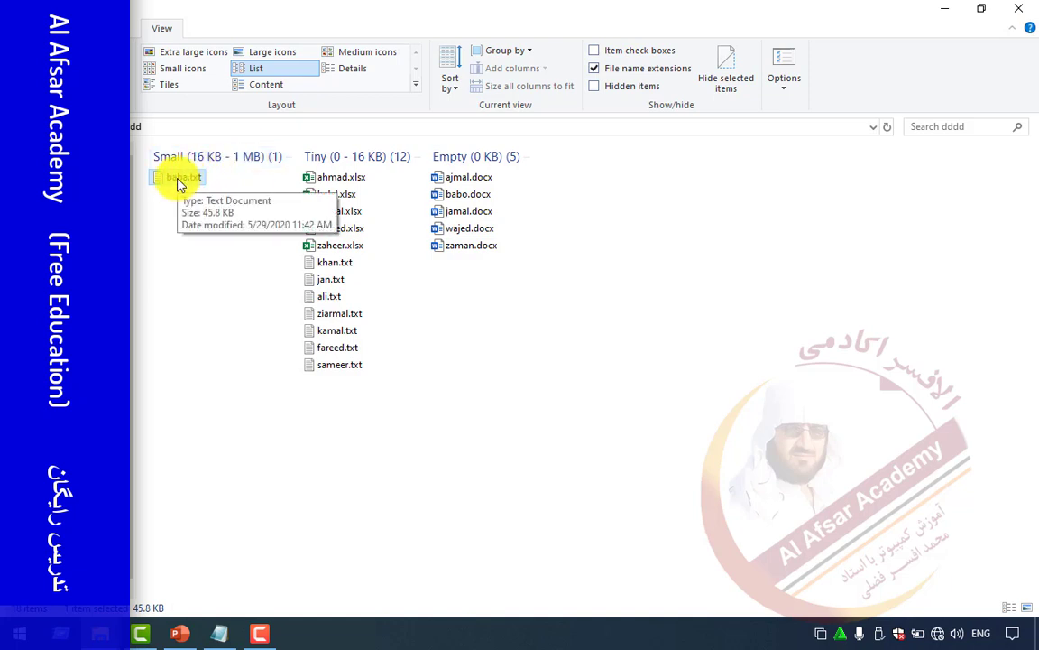
key(ctrl+c)
key(ctrl+v)
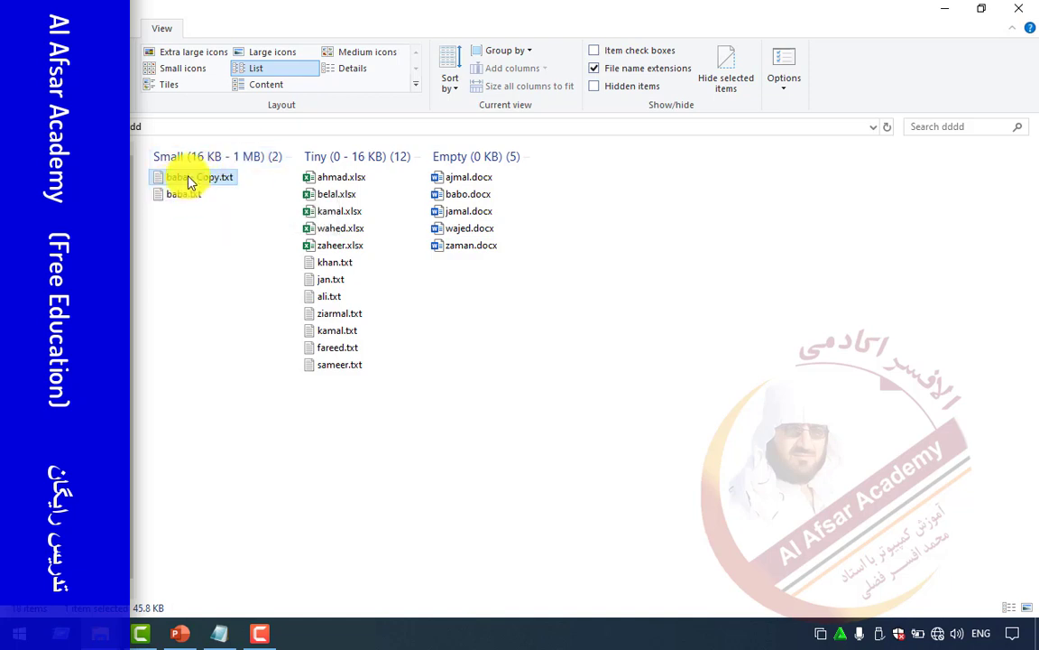
click(206, 177)
click(174, 209)
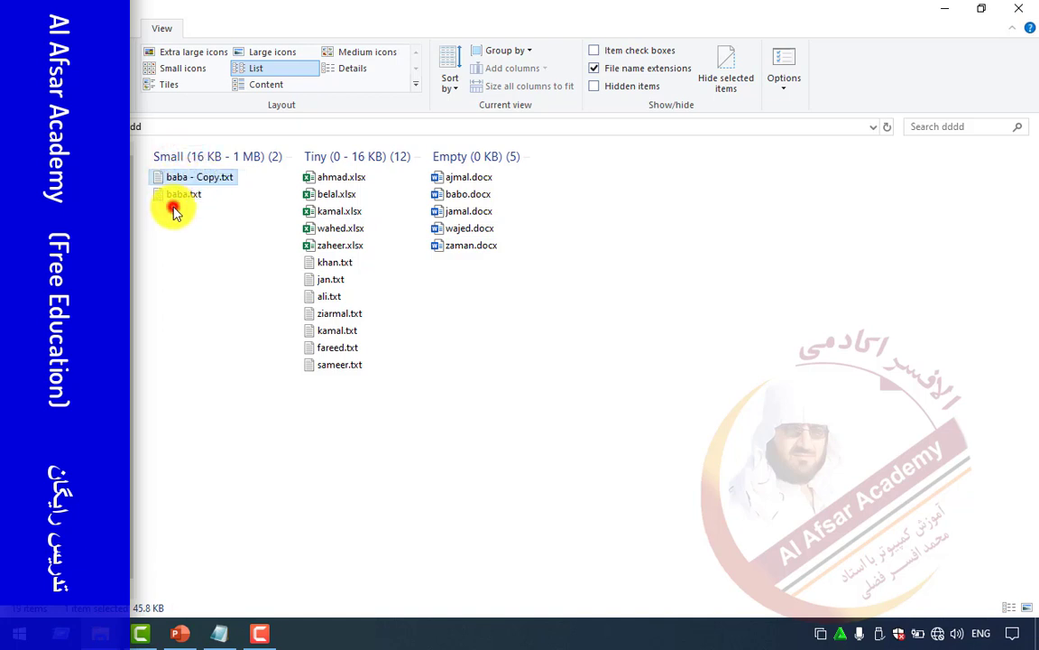
click(169, 173)
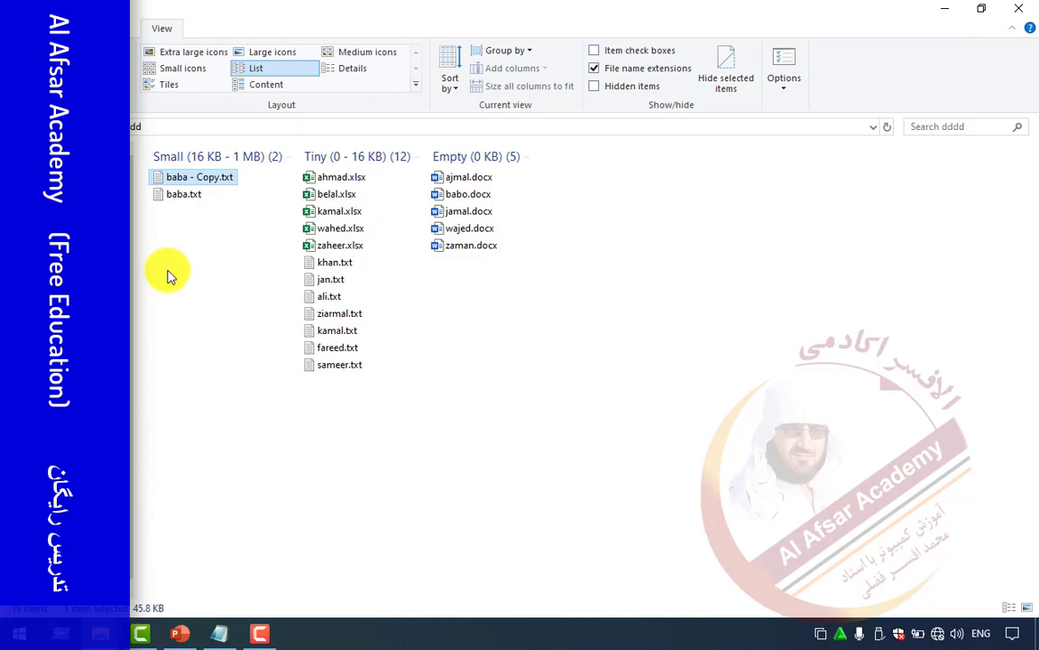
Step: Copy the whole text of baba - Copy.txt and paste it repeatedly from a new last line, saving on close
double_click(166, 179)
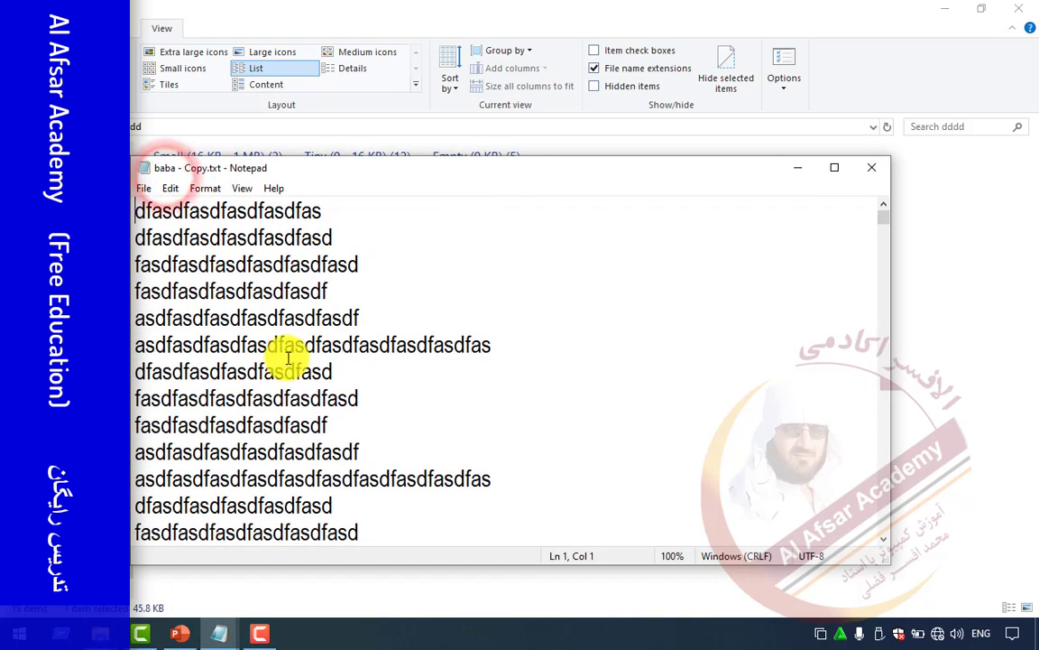
click(273, 345)
key(ctrl+a)
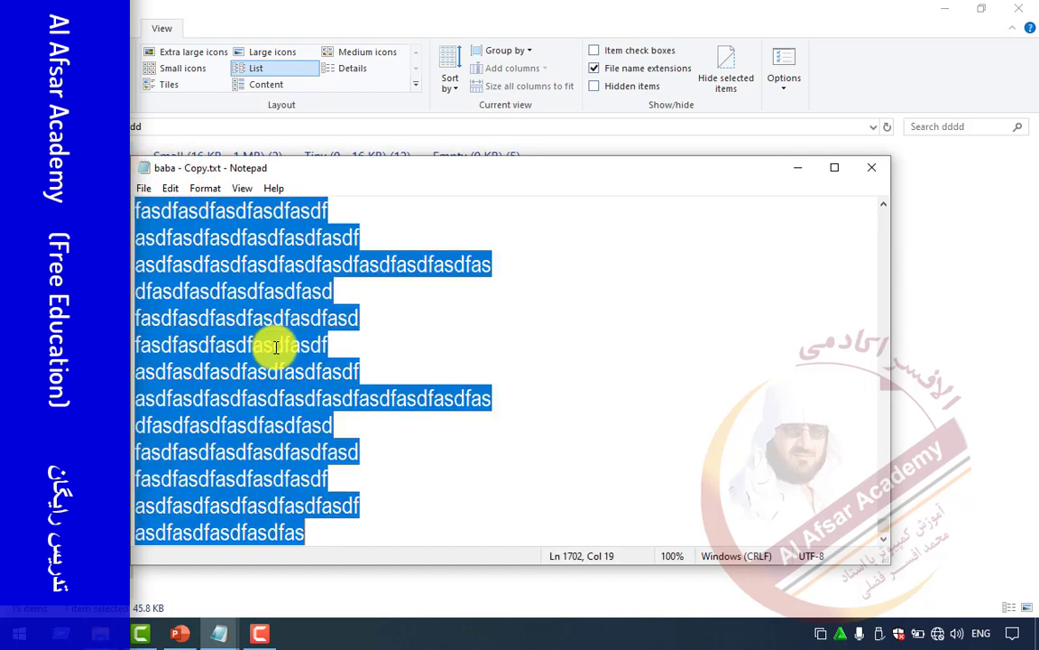
click(343, 529)
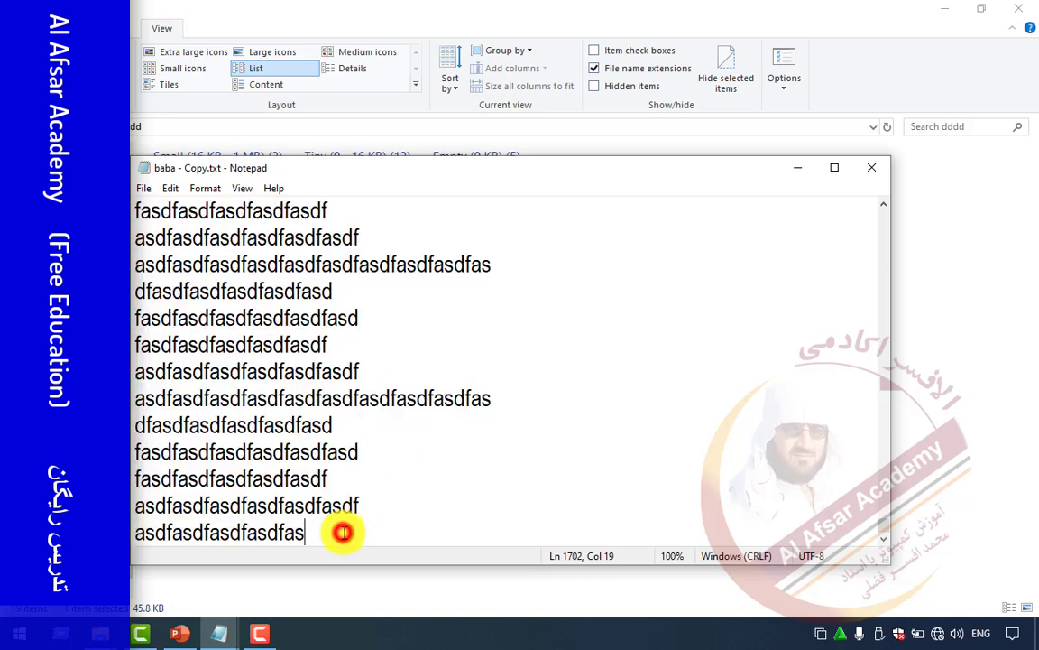
key(Return)
key(ctrl+v)
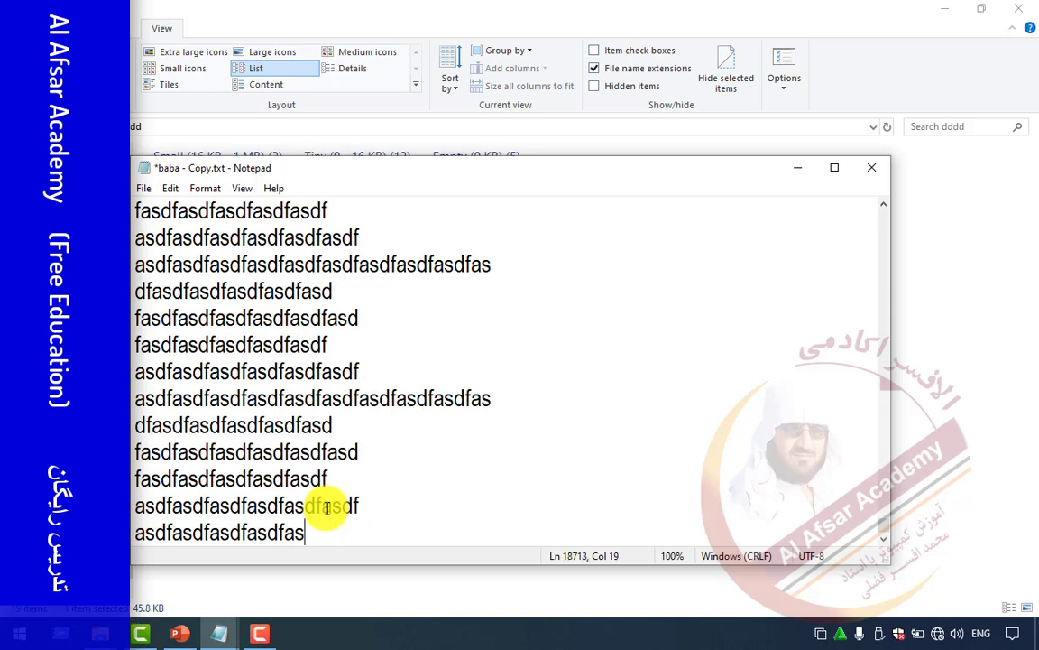
click(871, 168)
click(461, 327)
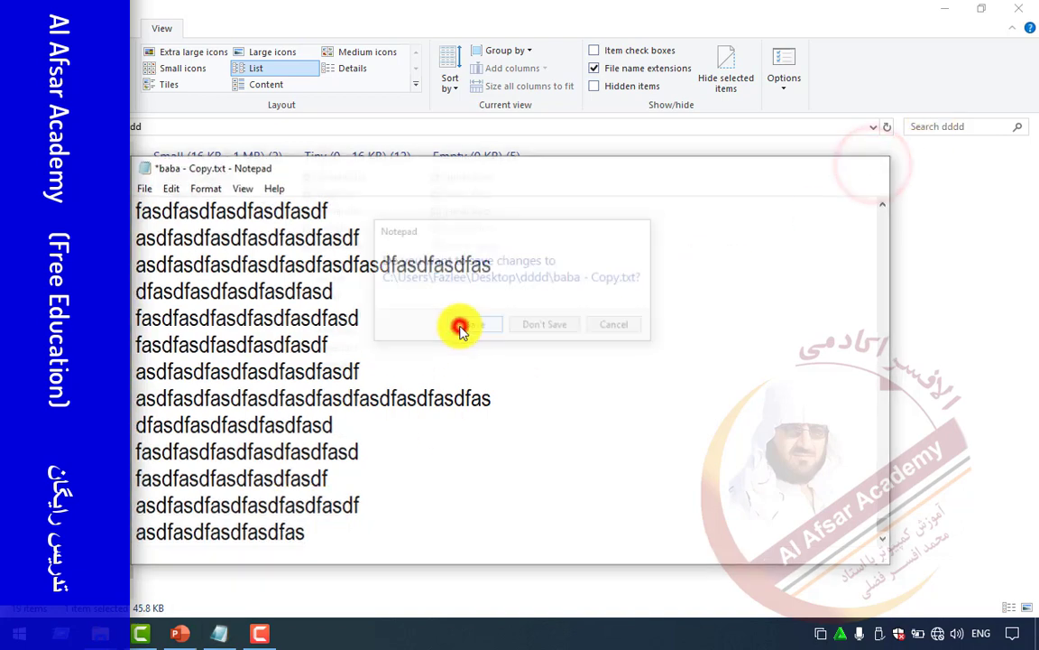
Step: Refresh the dddd folder and select baba - Copy.txt to check its file size
right_click(599, 347)
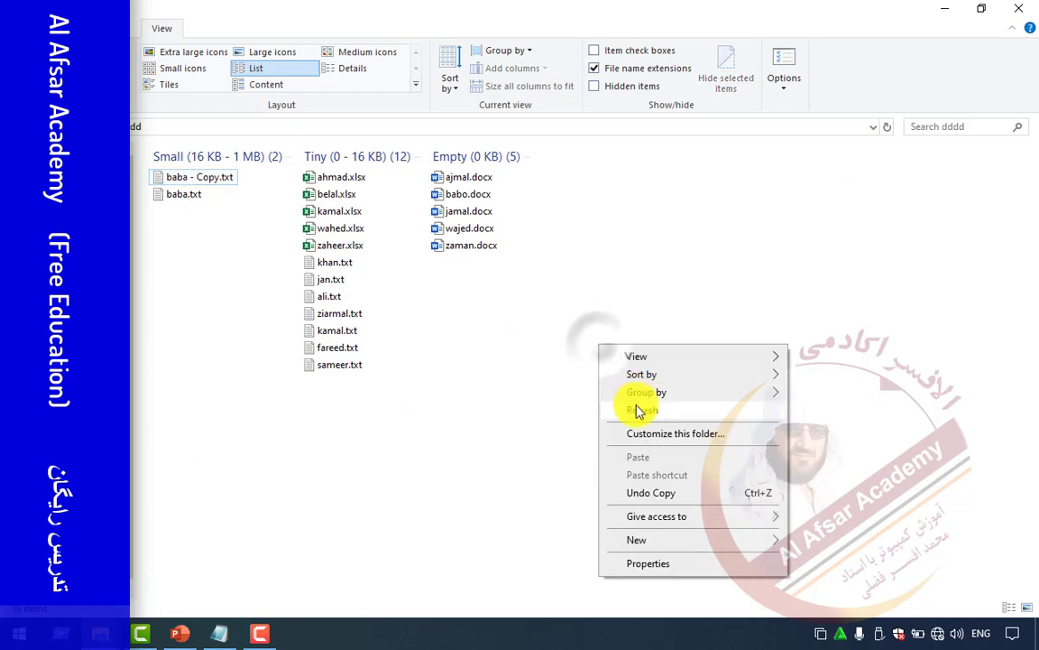
click(637, 410)
click(162, 178)
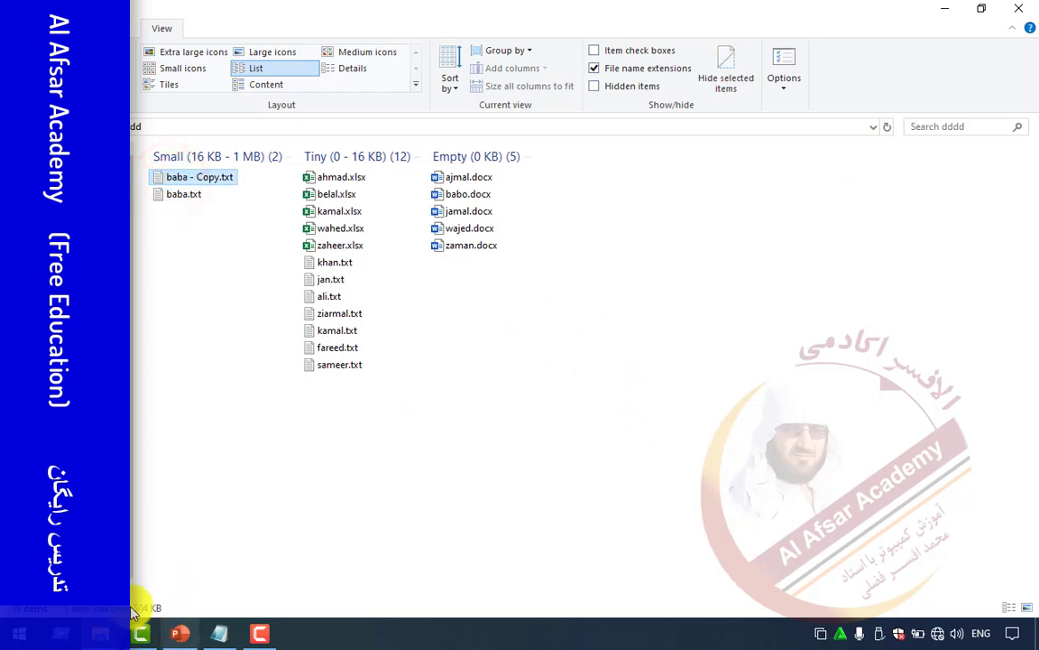
Step: Reopen baba - Copy.txt, append a copy of its entire text at the end, and save it on closing
double_click(178, 180)
key(ctrl+a)
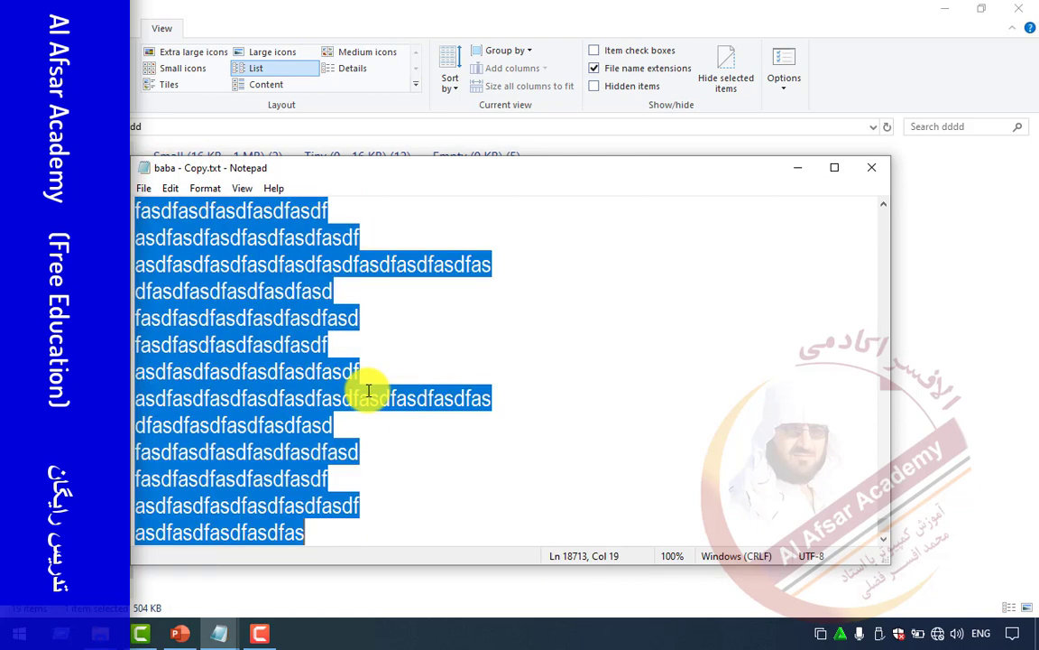
click(336, 531)
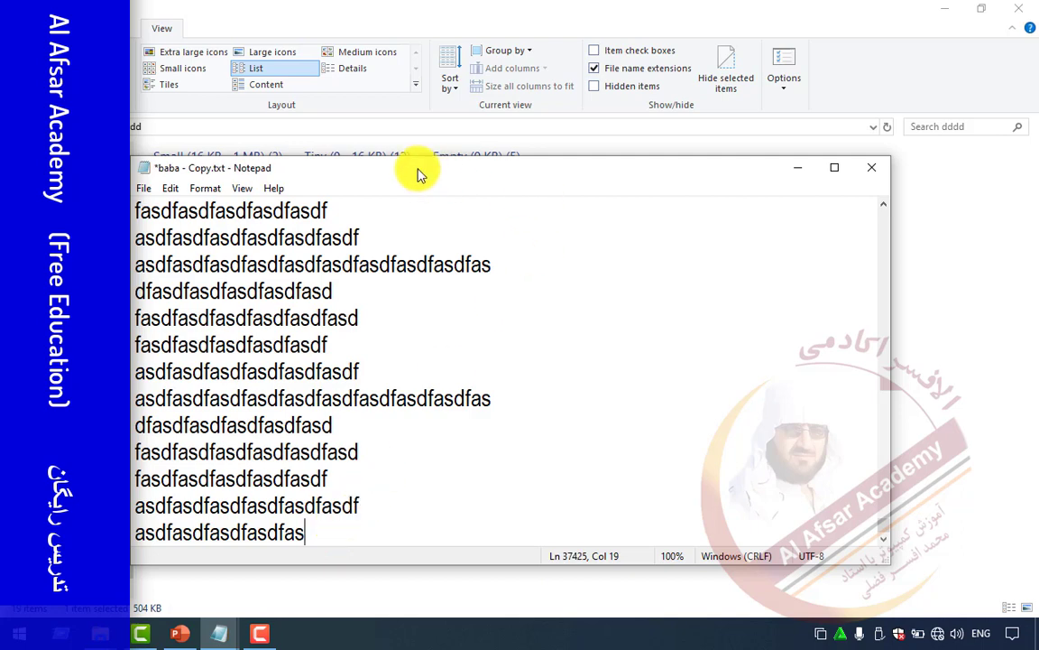
mouse_move(418, 168)
mouse_down()
mouse_move(598, 146)
mouse_move(408, 153)
mouse_up()
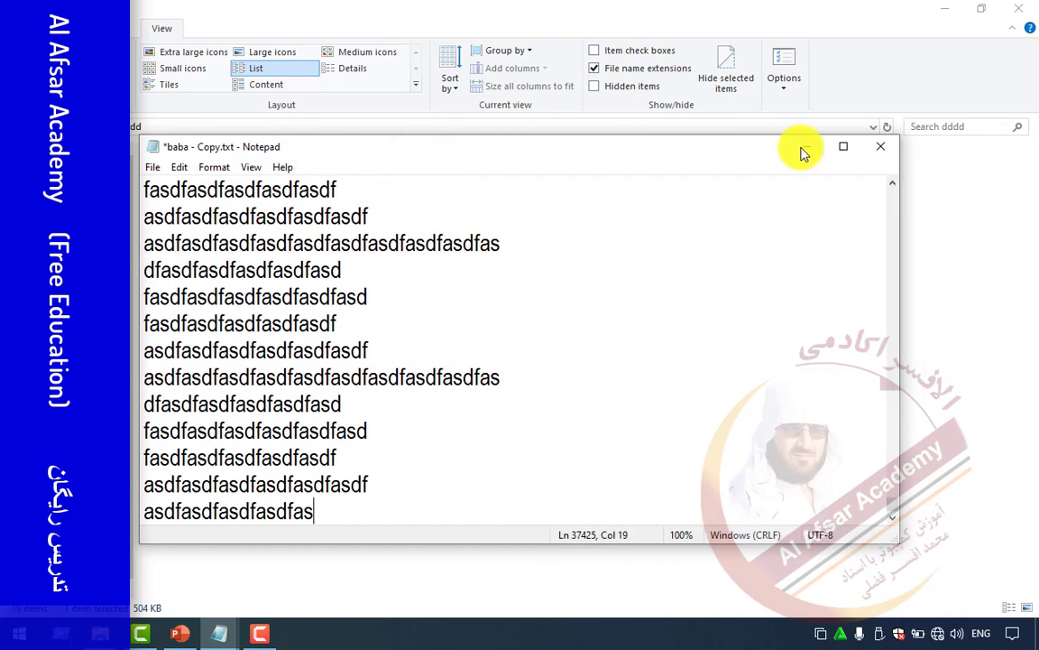
click(882, 146)
click(472, 325)
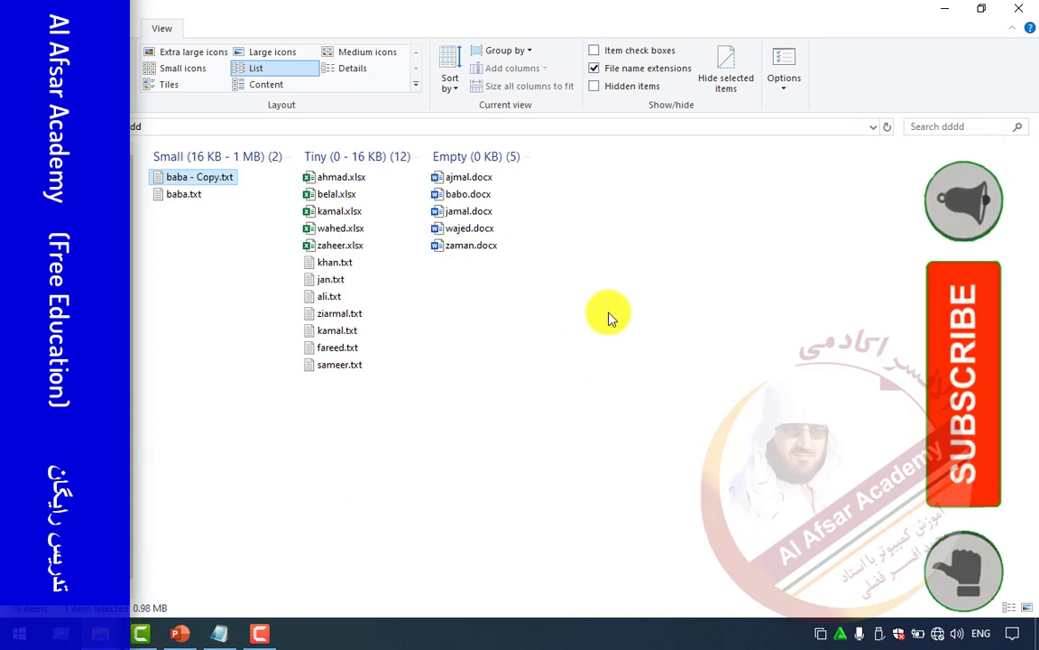
Step: Refresh the folder view and check the size and size group of the enlarged baba - Copy.txt
right_click(608, 316)
click(637, 376)
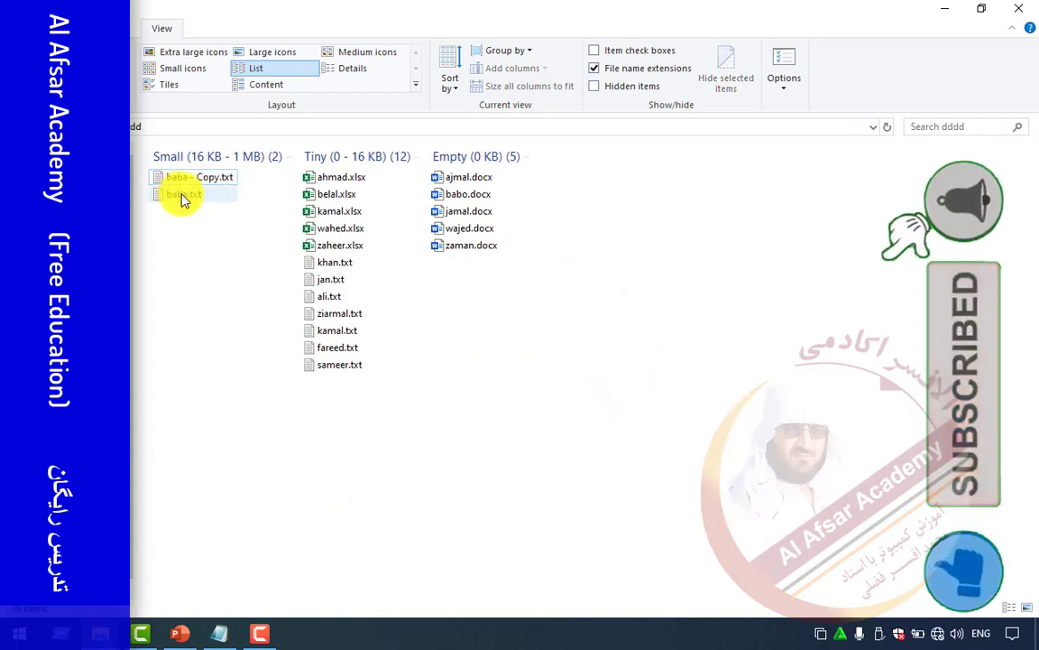
click(186, 177)
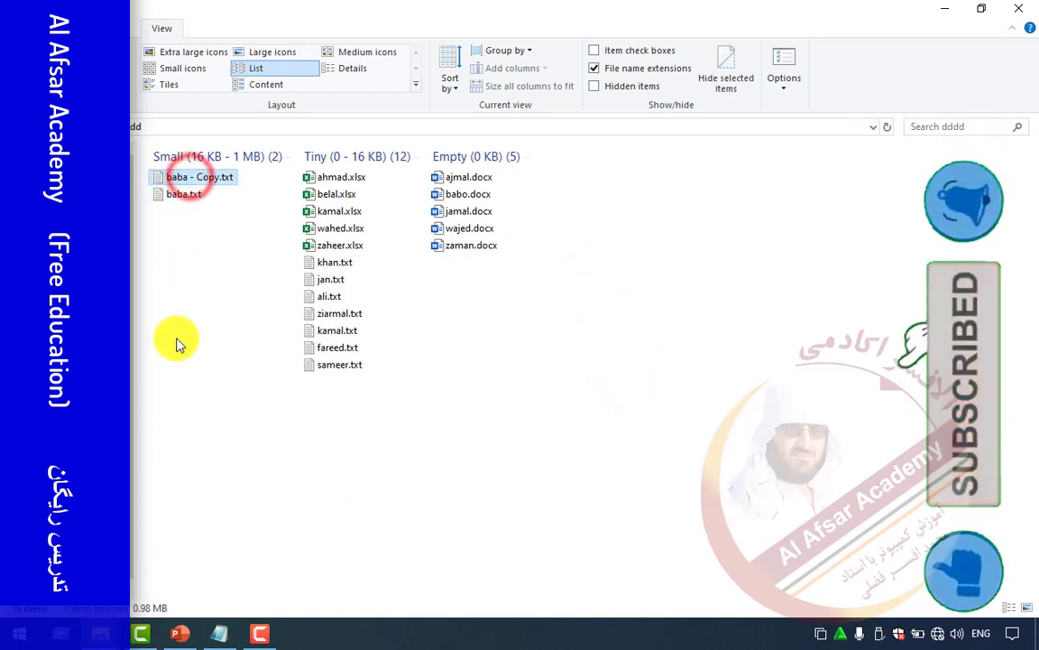
Step: Copy the whole text of baba.txt and paste it at the start of baba - Copy.txt, saving and closing the file
double_click(171, 193)
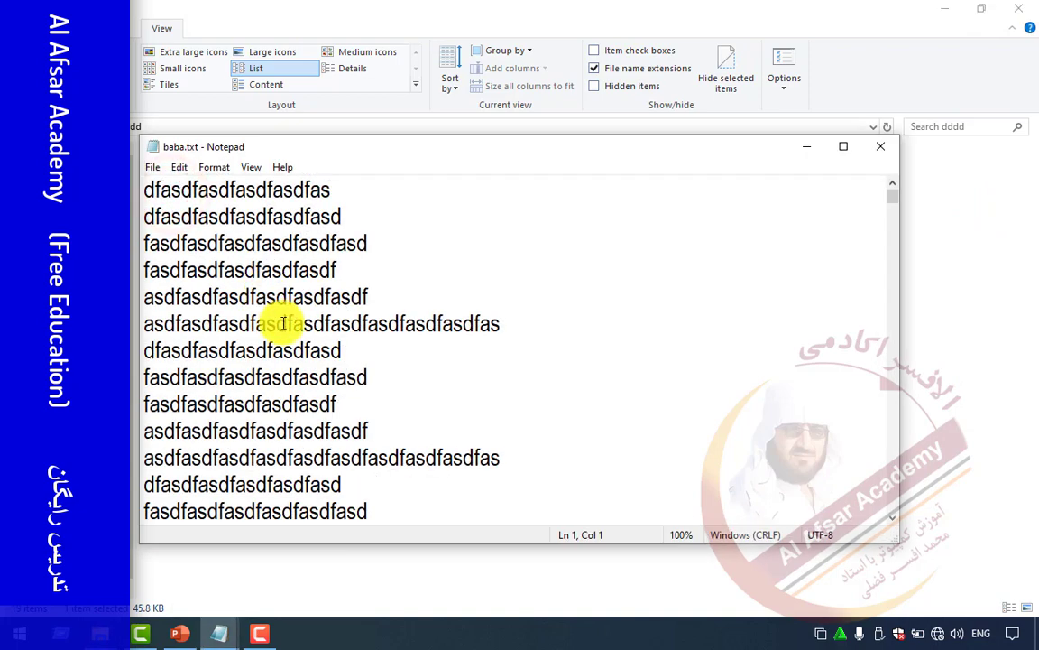
key(ctrl+a)
click(880, 147)
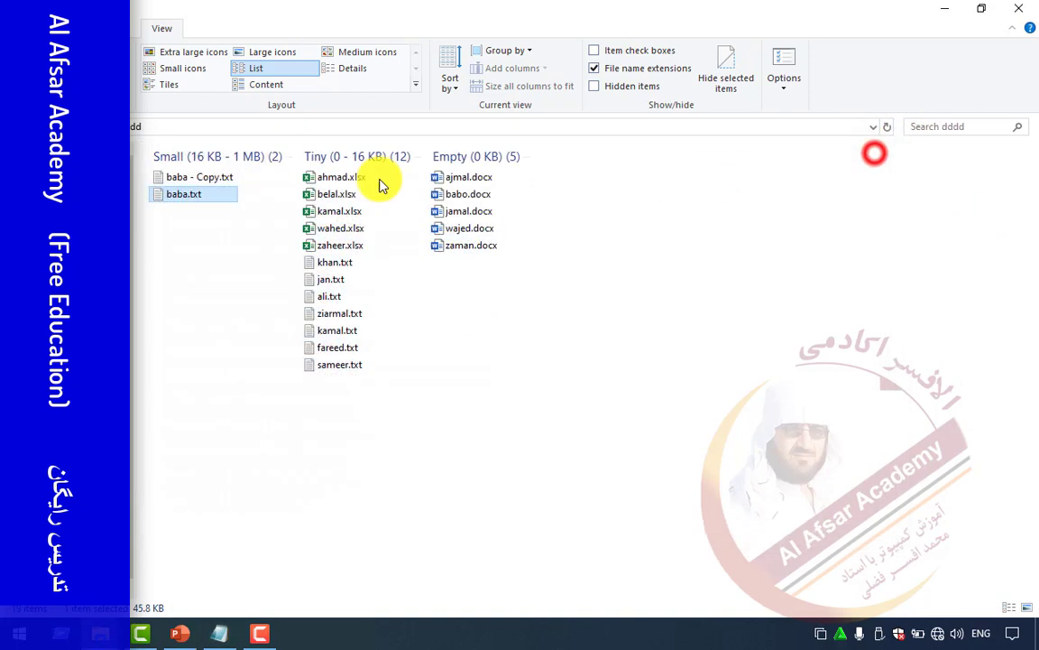
double_click(215, 177)
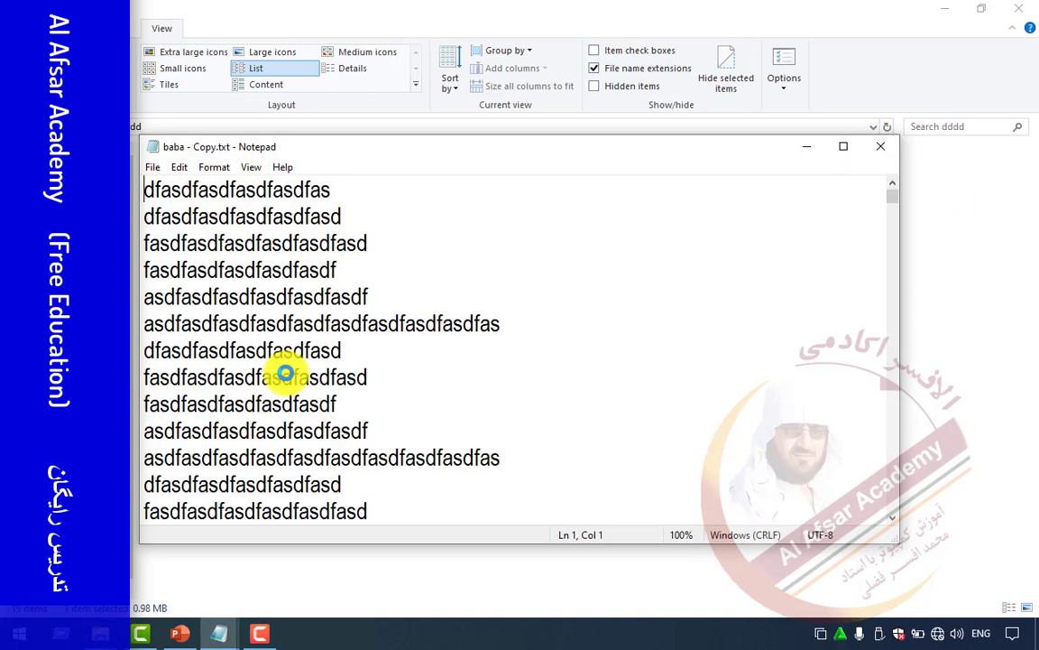
click(412, 359)
key(ctrl+v)
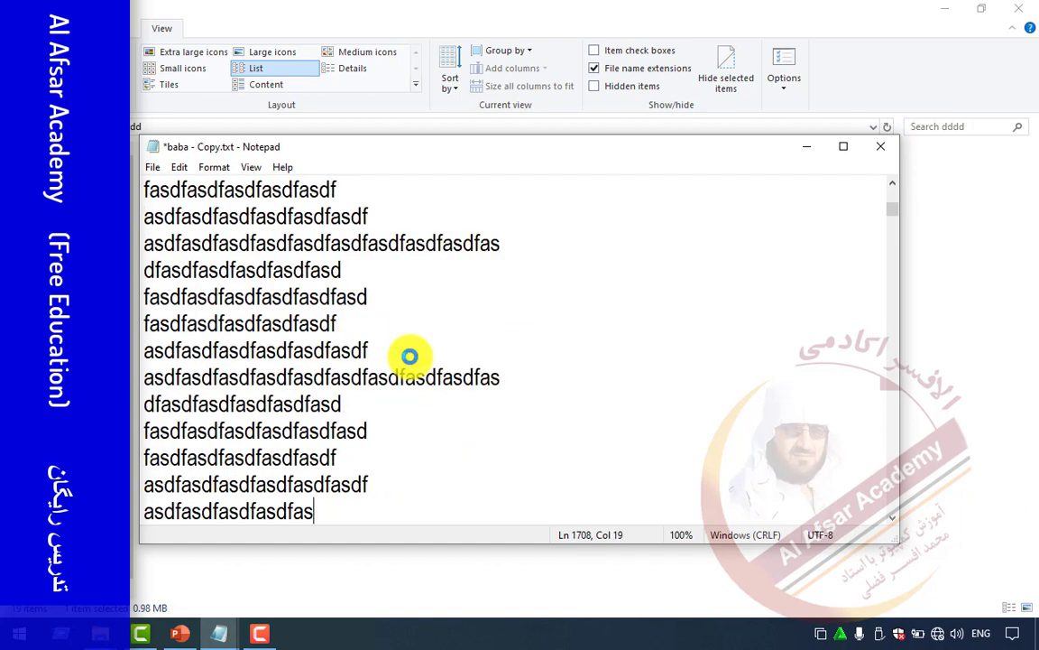
key(ctrl+s)
click(870, 149)
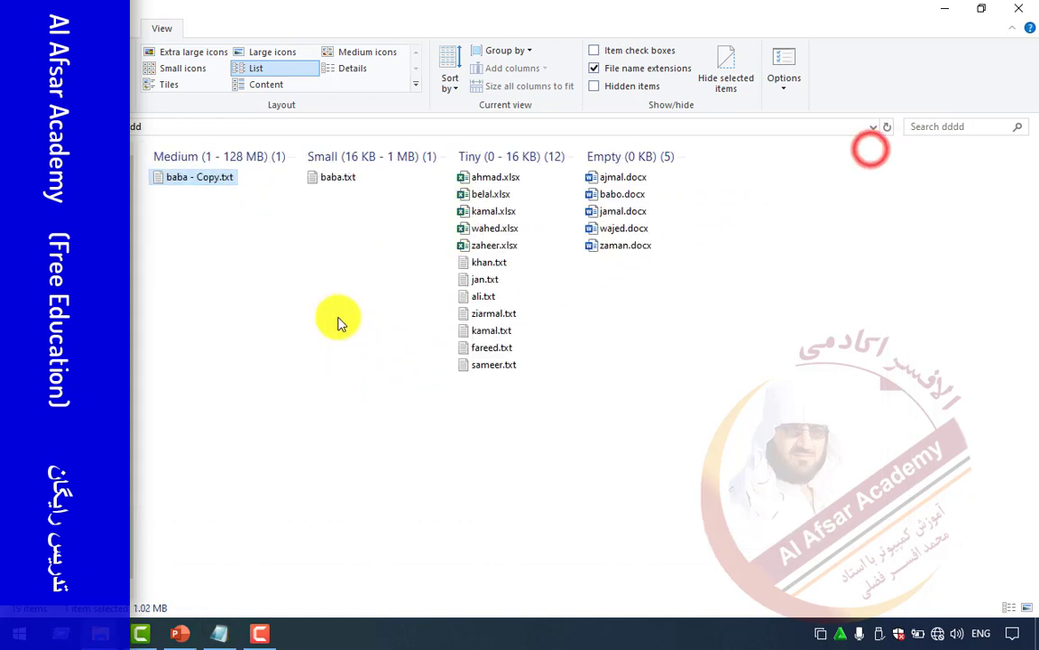
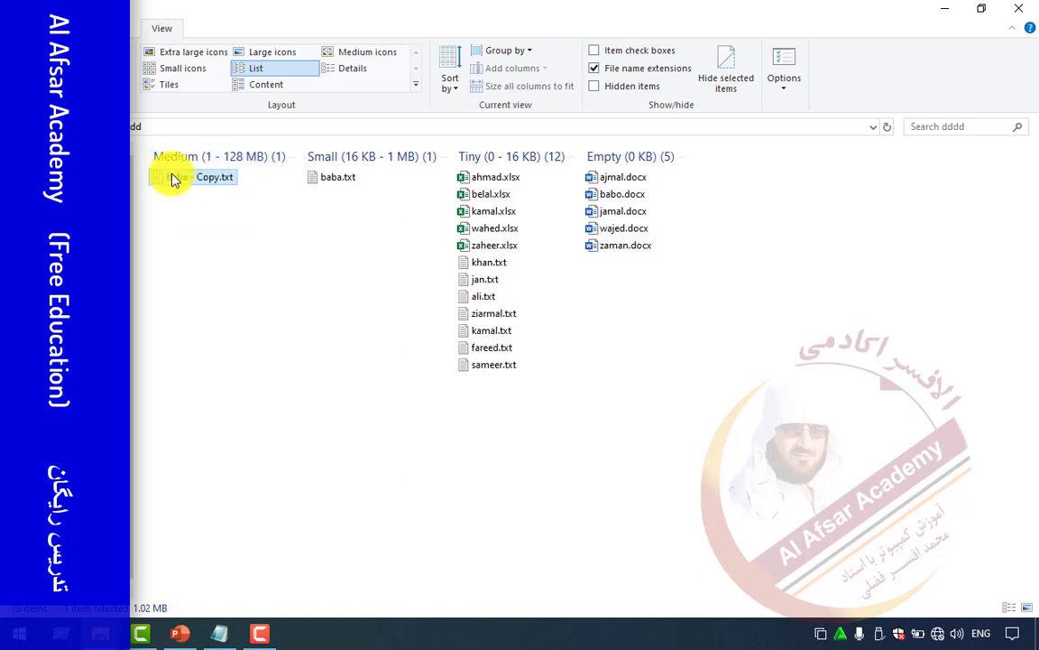
Step: Group the files in the dddd folder by Date modified
mouse_move(175, 180)
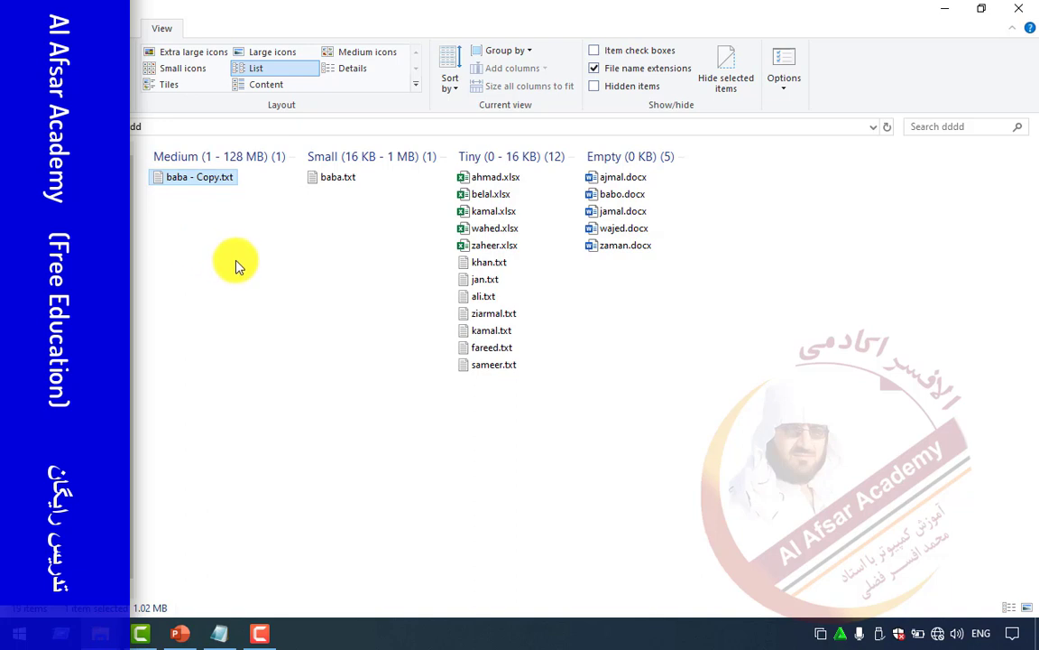
right_click(797, 228)
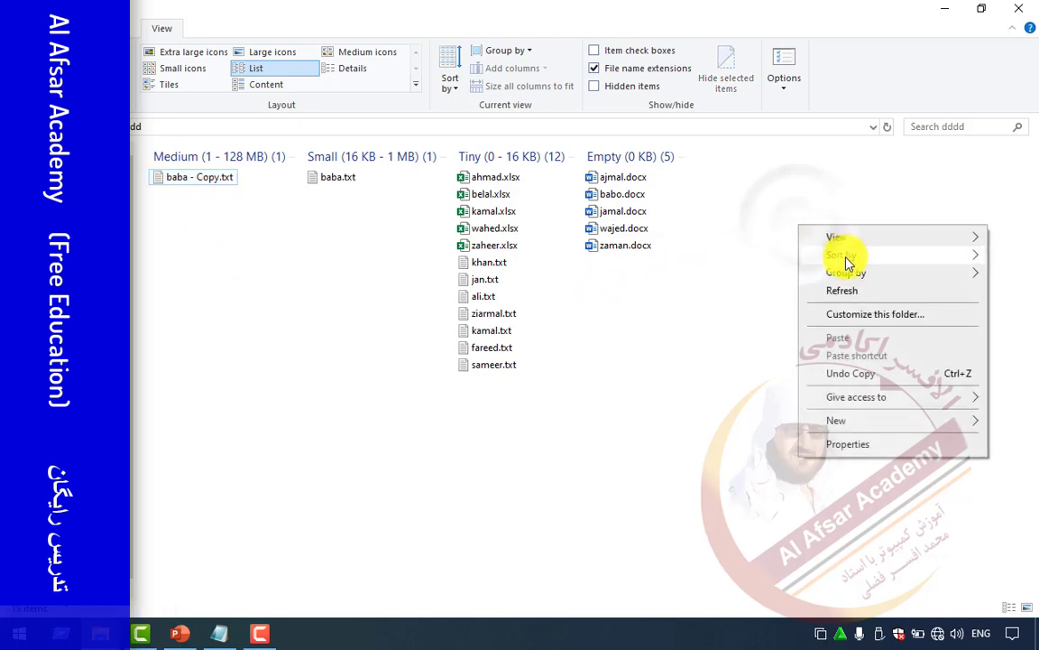
mouse_move(841, 274)
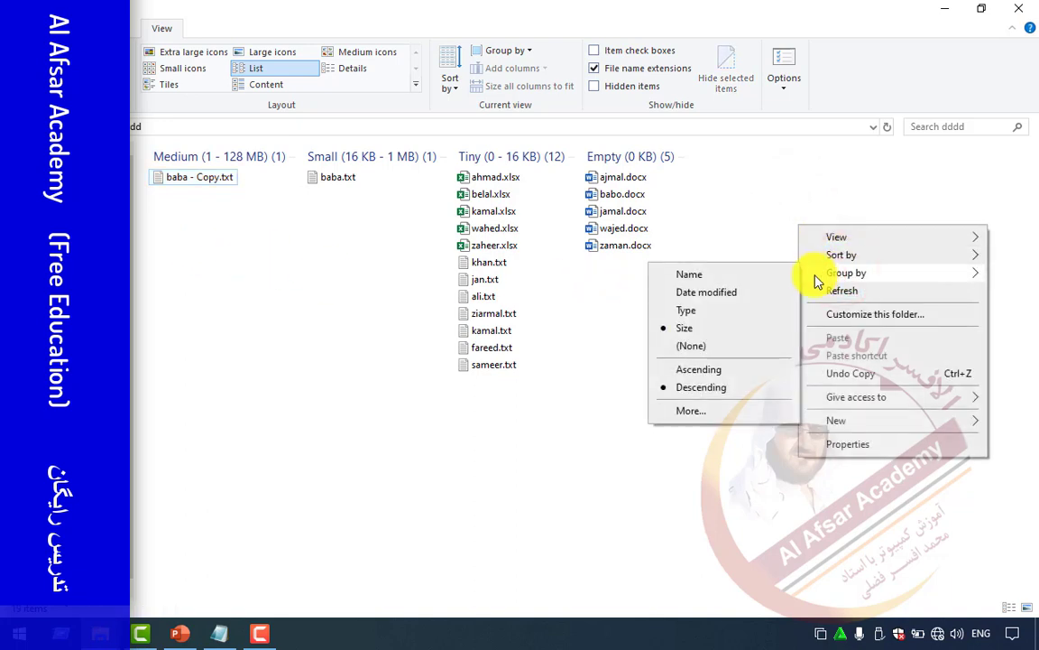
click(661, 292)
right_click(560, 217)
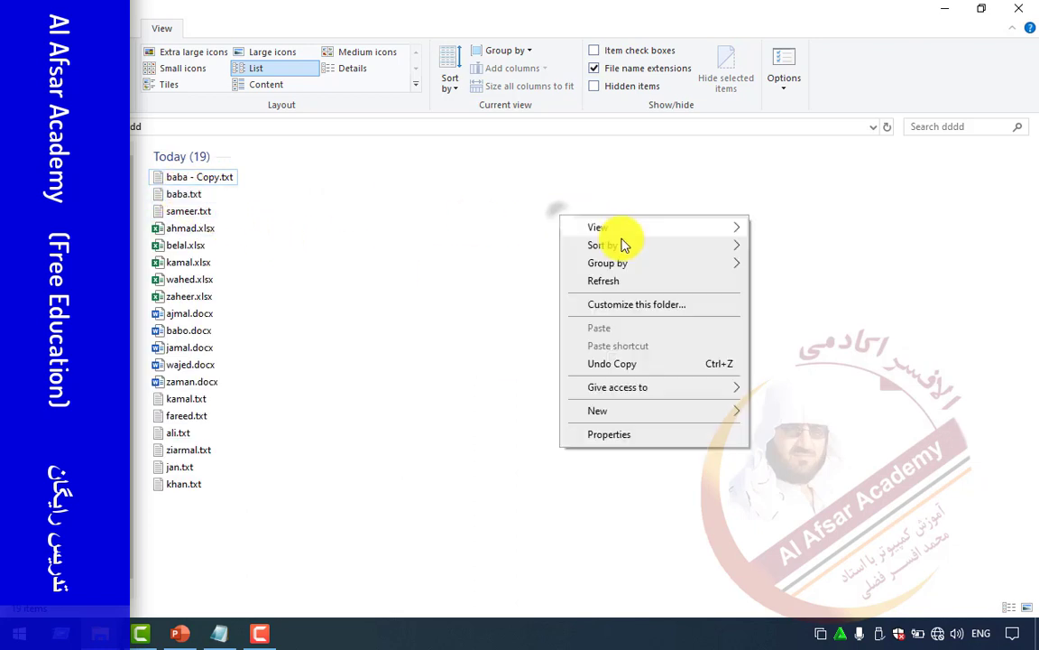
click(651, 263)
click(352, 235)
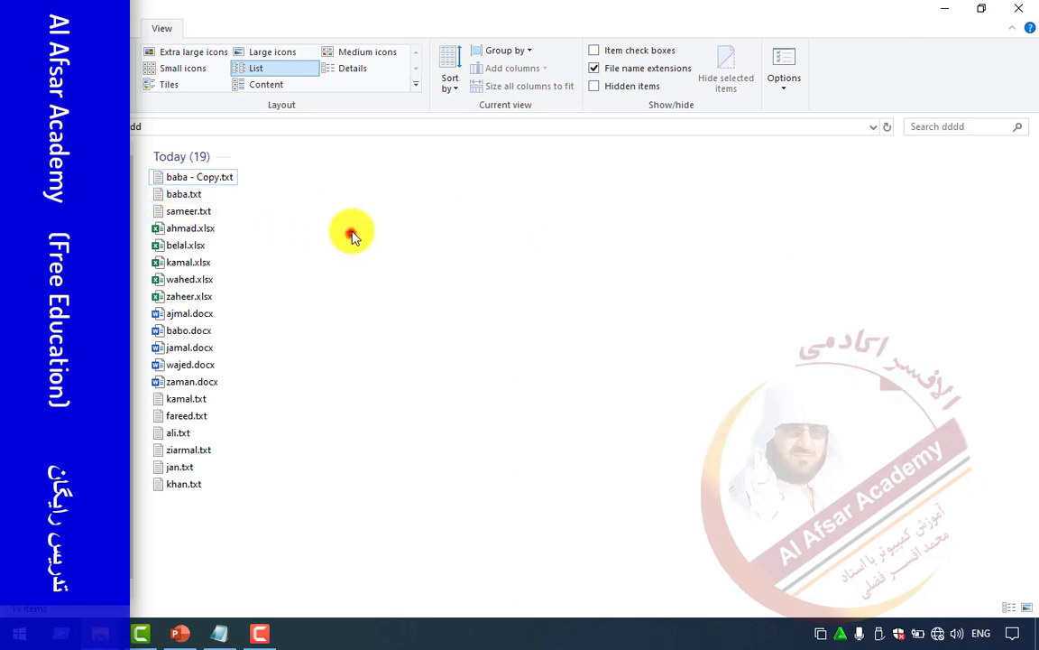
drag(294, 176, 206, 470)
drag(413, 162, 487, 379)
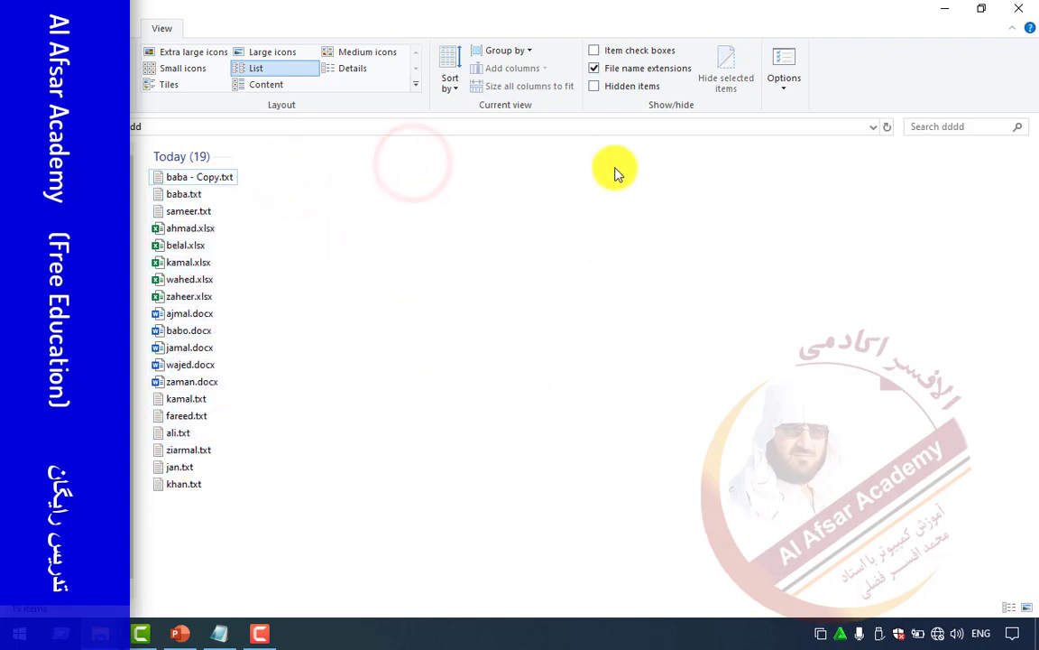
drag(615, 172, 698, 499)
drag(812, 181, 910, 494)
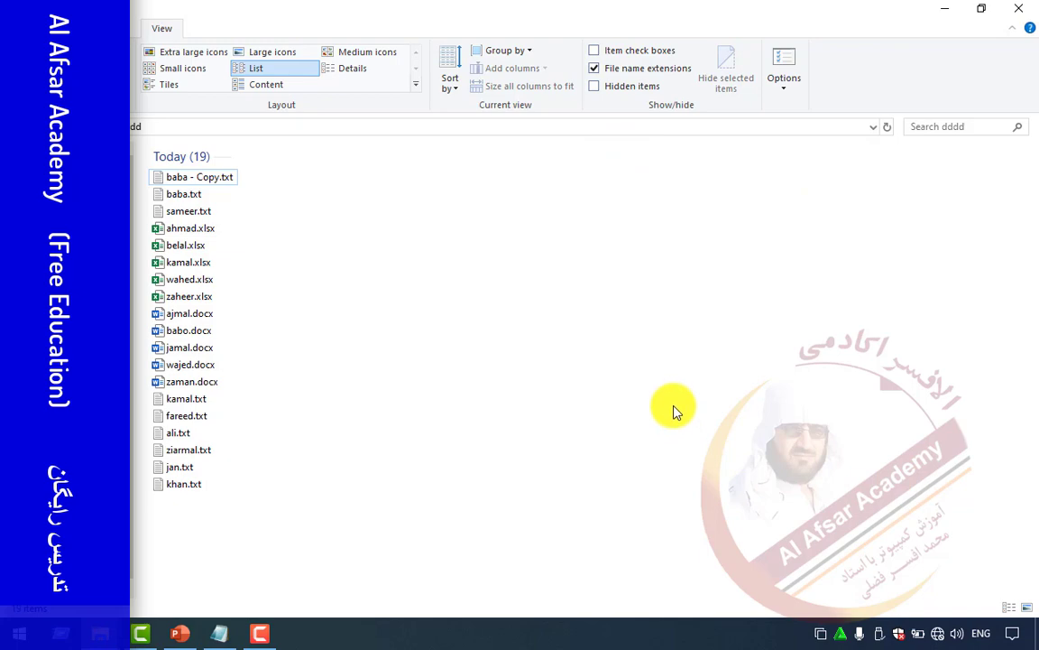
Step: Close the dddd folder window and group the contents of Local Disk (E:) by Date modified
click(1019, 9)
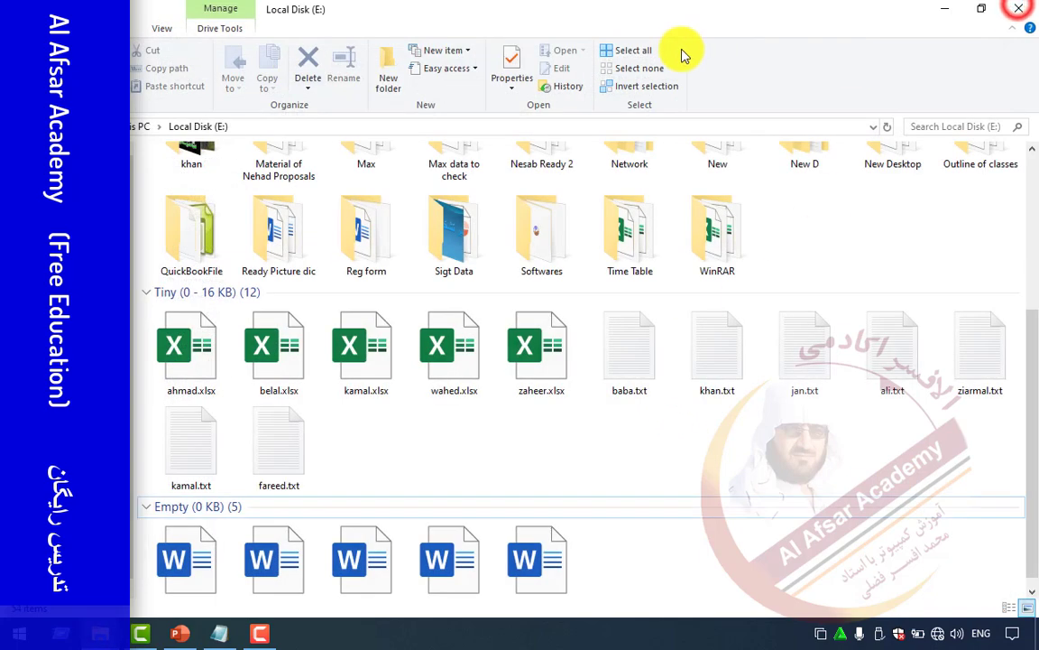
right_click(925, 434)
click(898, 245)
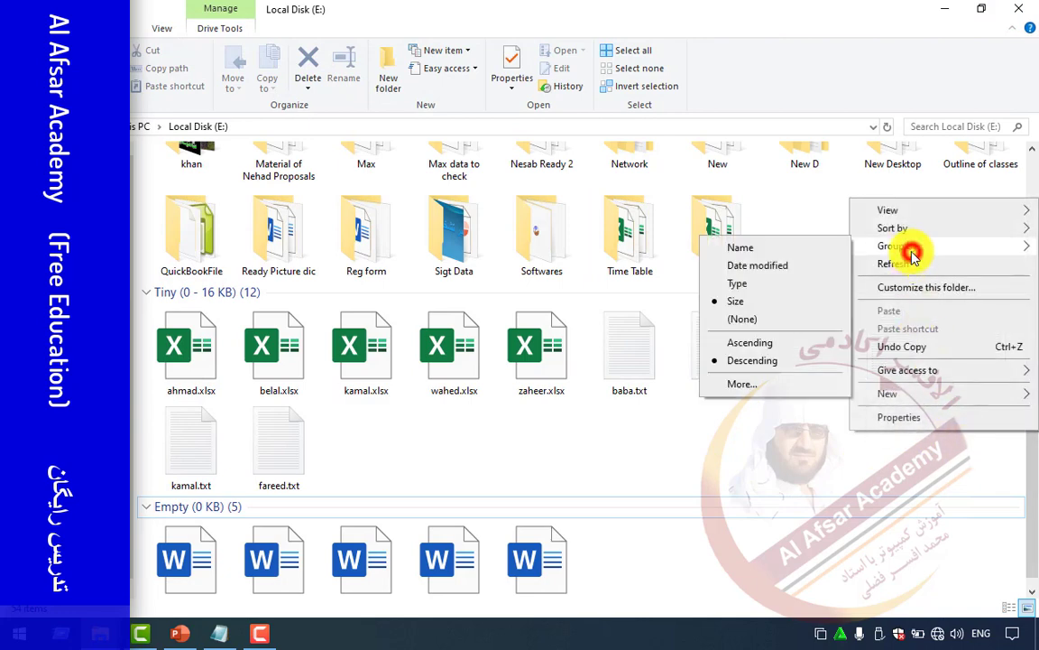
click(785, 264)
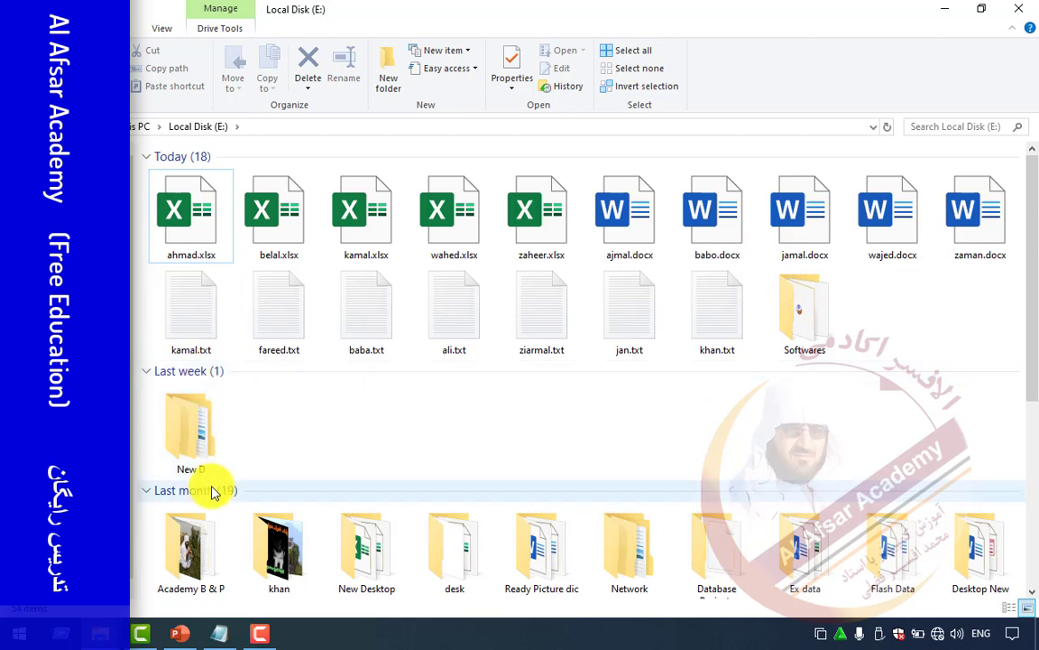
Step: Remove the grouping from Local Disk (E:) by setting Group by to (None)
right_click(735, 431)
click(782, 242)
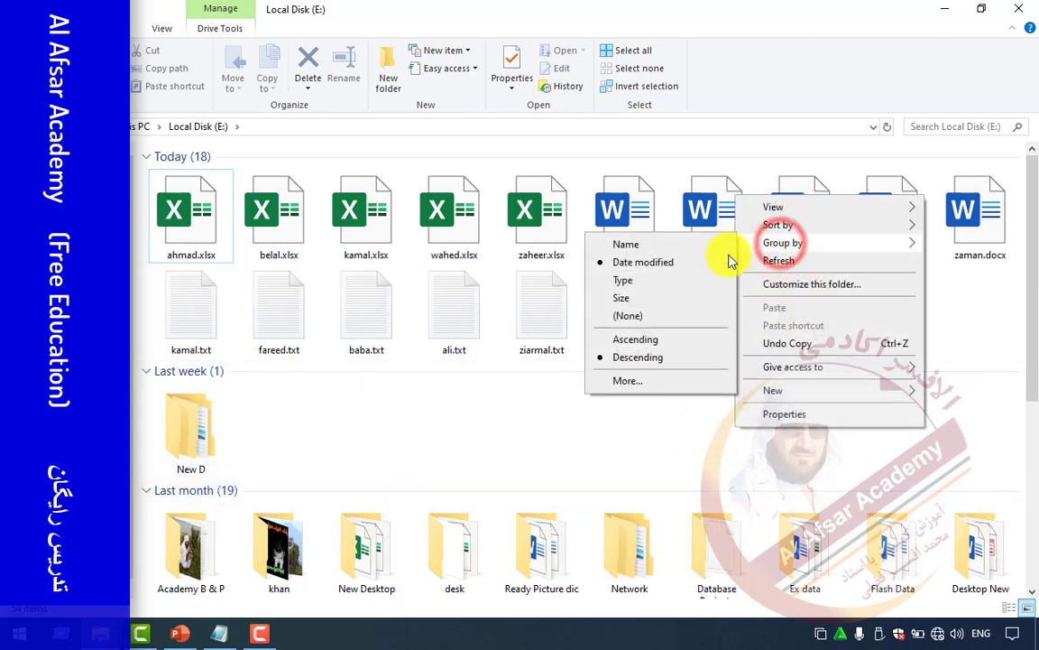
click(632, 312)
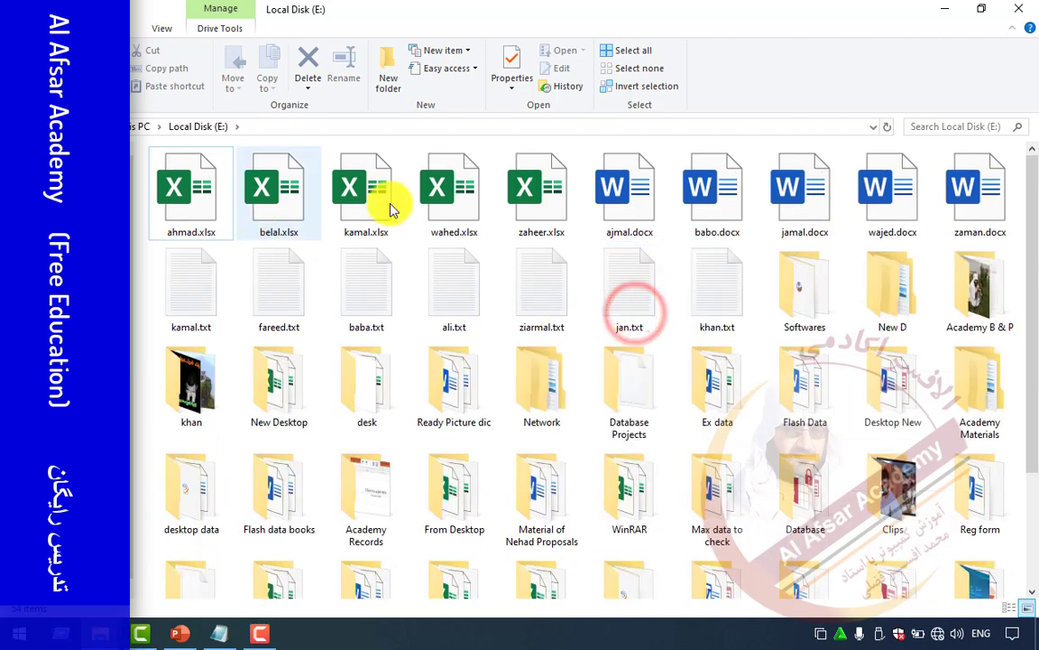
click(1029, 217)
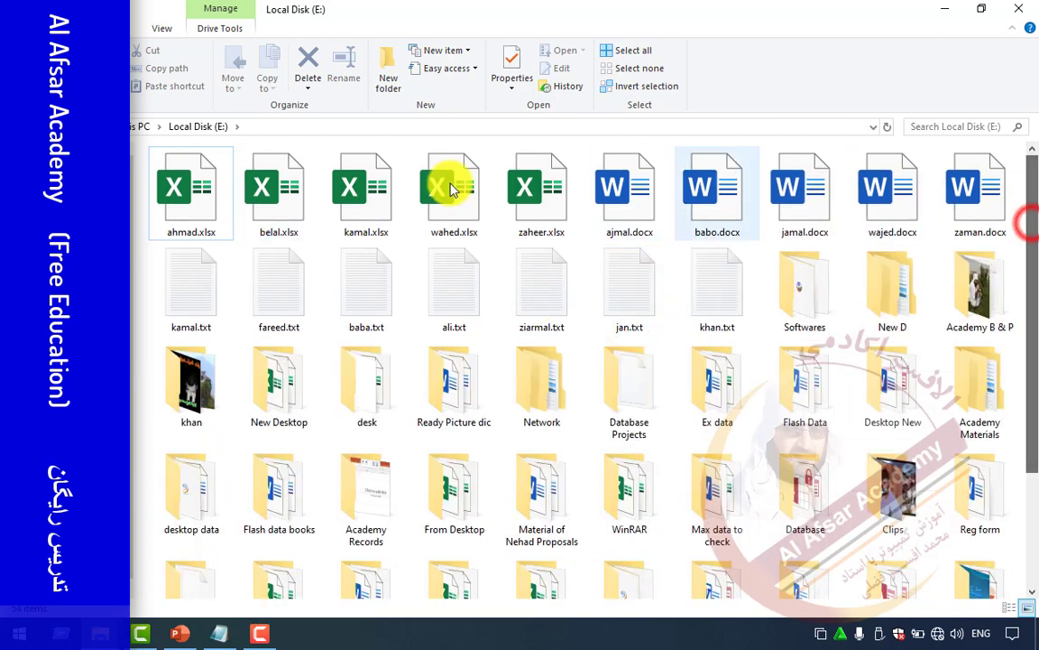
Step: Sort the folders and files on Local Disk (E:) by Name
right_click(677, 263)
click(712, 289)
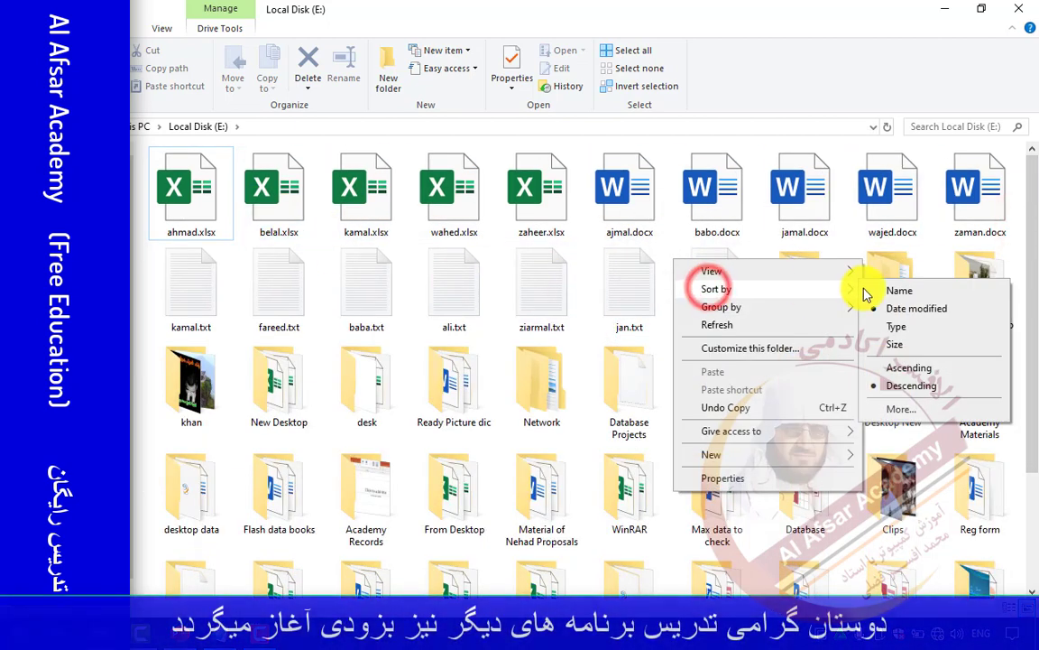
click(893, 289)
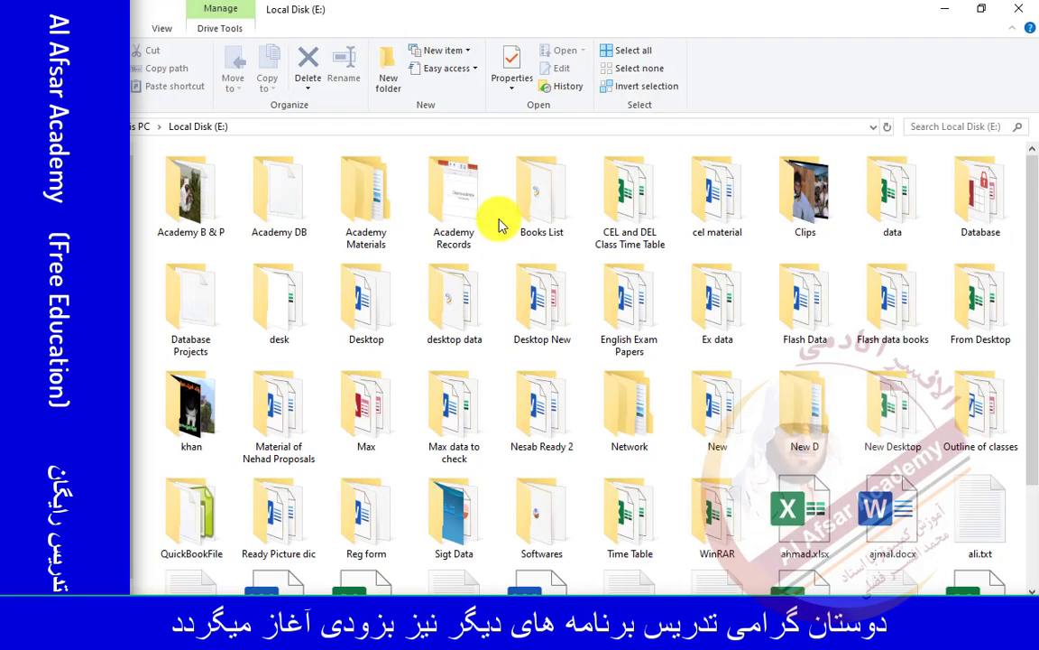
Step: Examine the Sort by and Group by choices offered for Local Disk (E:), both in the folder's context options and the View commands
right_click(502, 226)
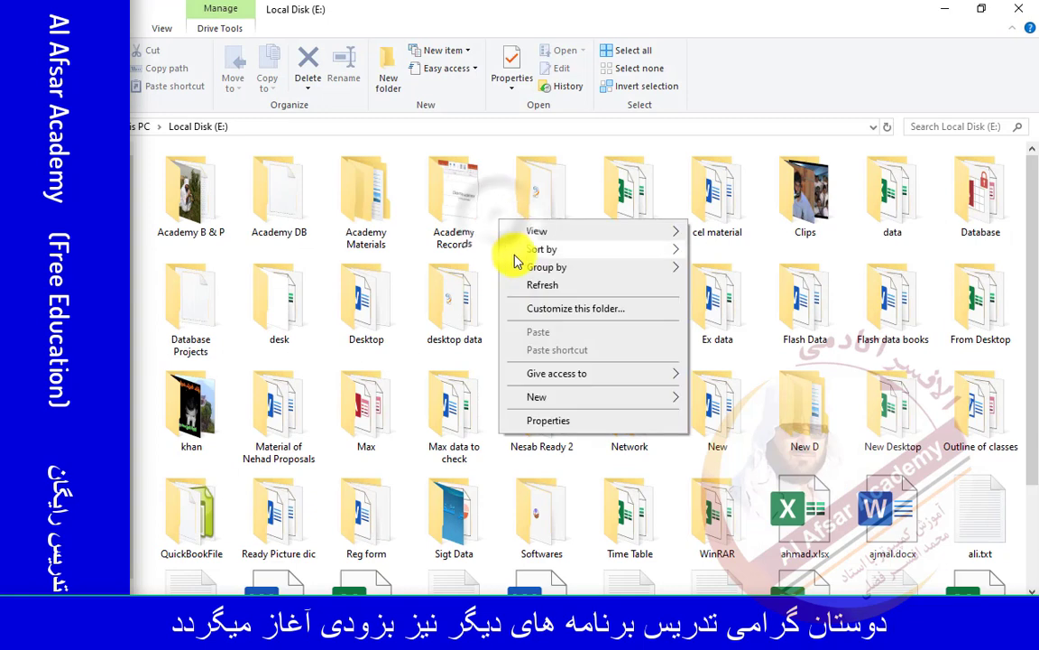
mouse_move(529, 259)
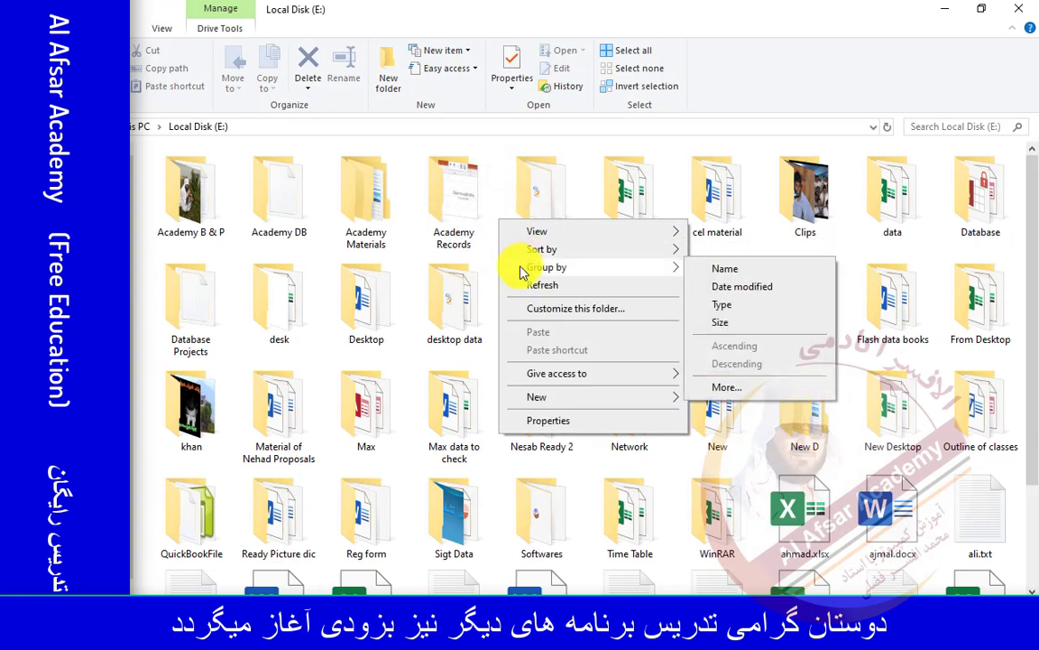
click(161, 31)
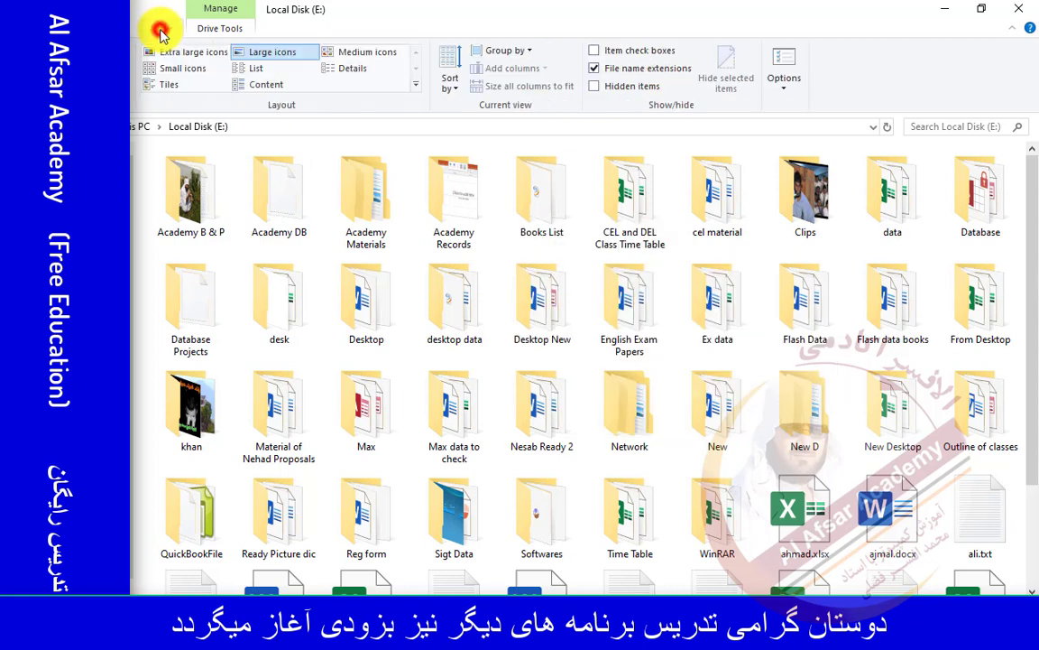
click(450, 87)
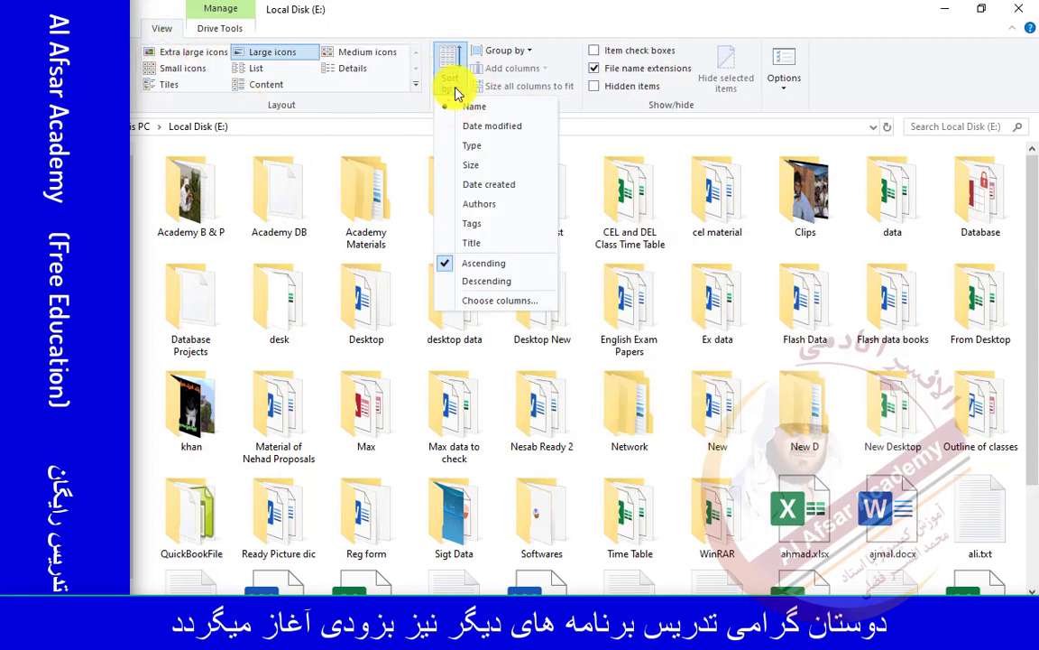
click(523, 54)
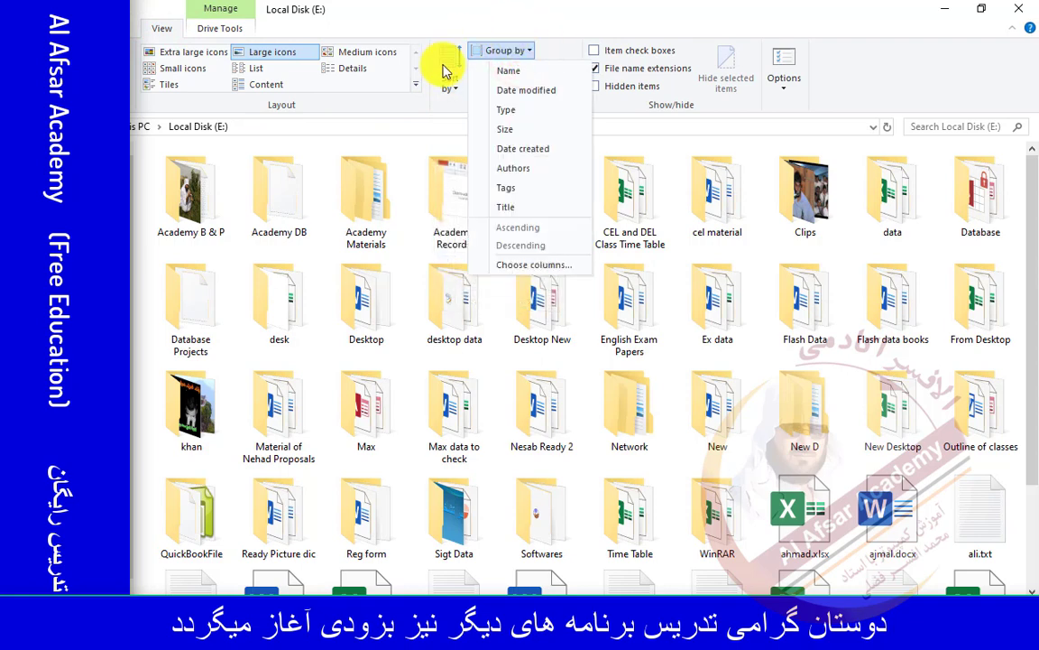
click(446, 9)
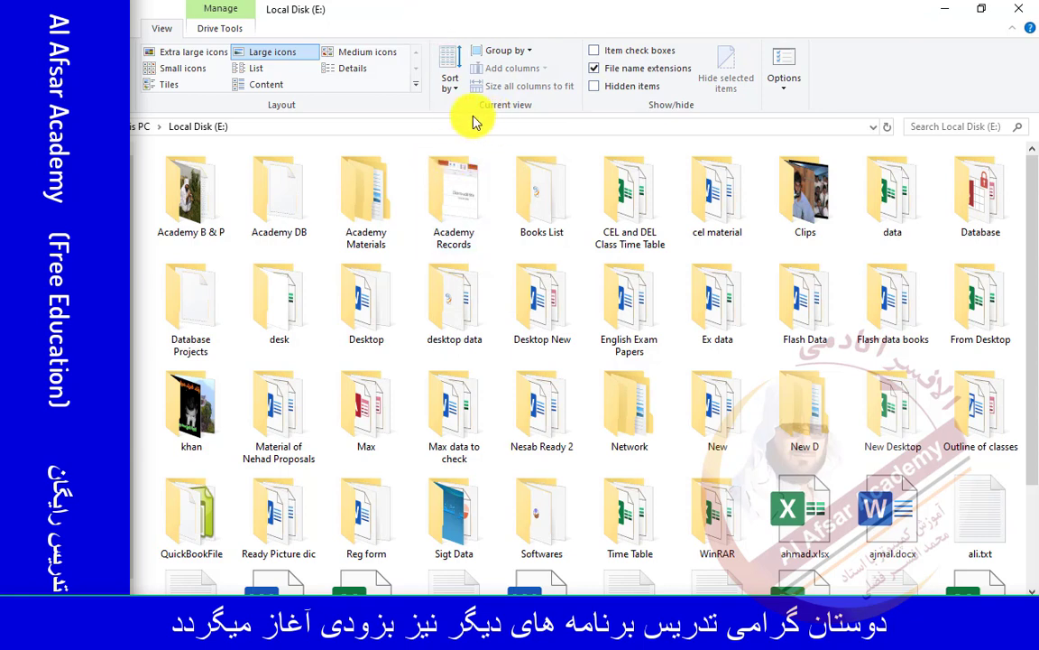
Step: Switch Local Disk (E:) to the Details layout
click(352, 70)
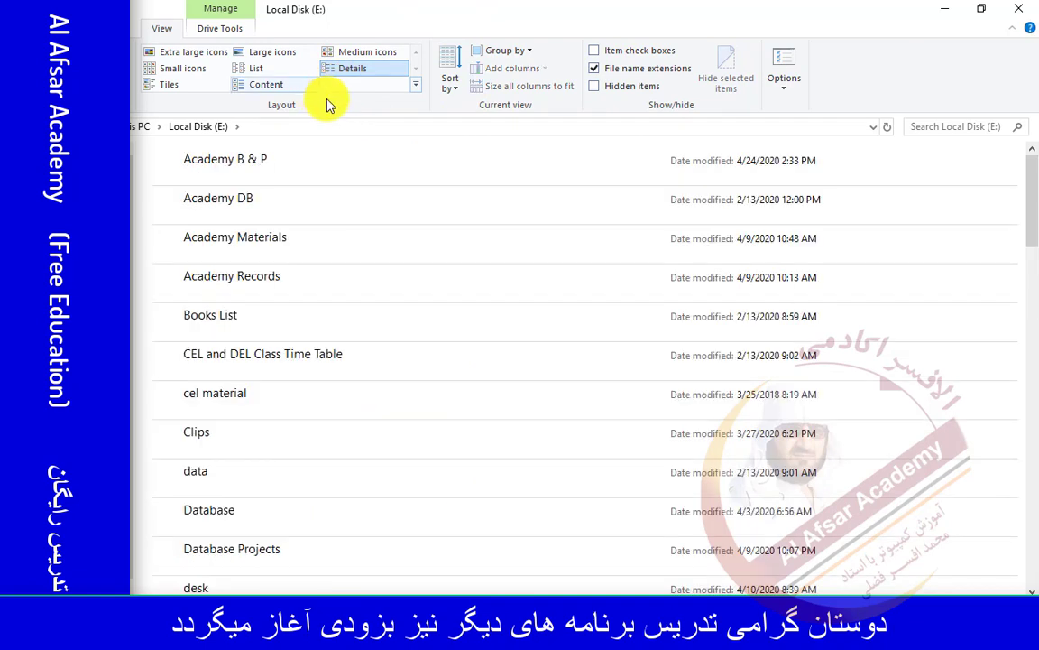
click(357, 68)
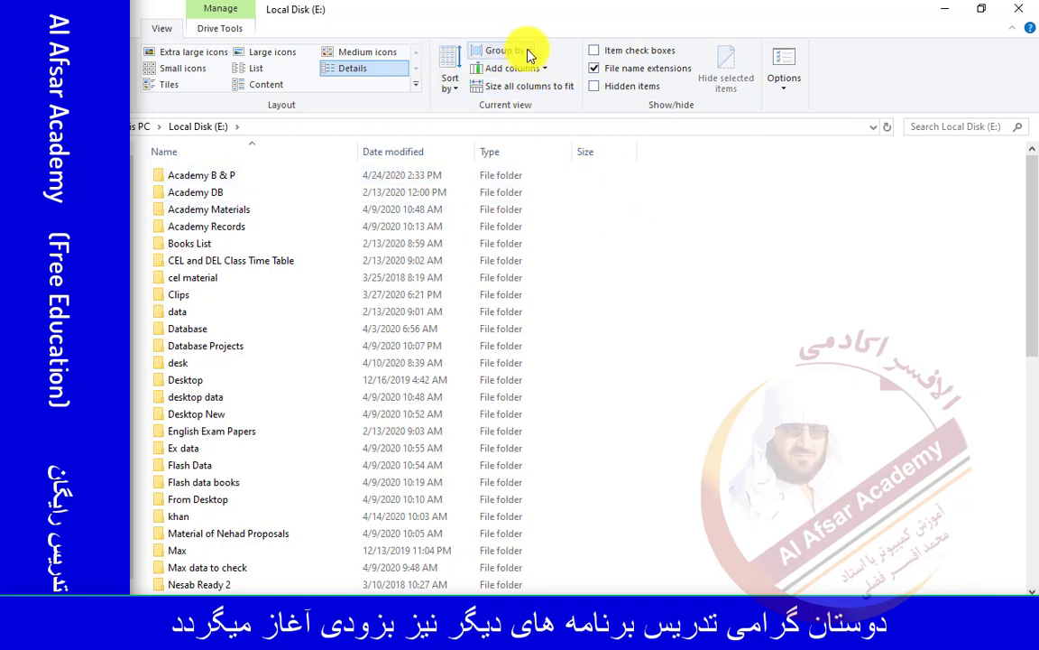
click(669, 208)
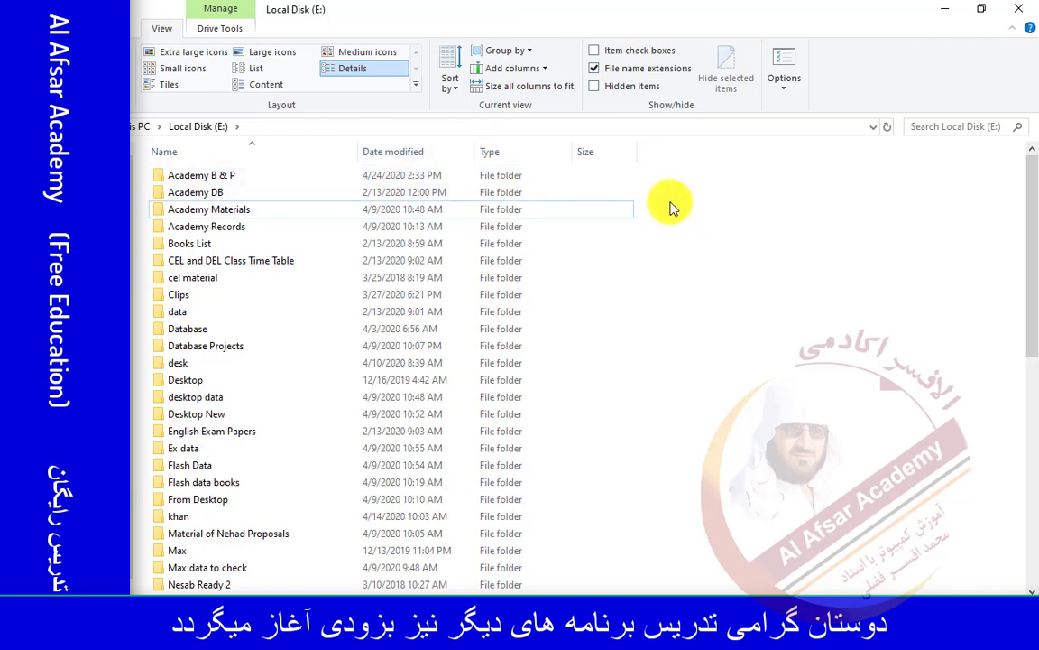
Step: Hide the Size column in Local Disk (E:) through the additional sorting details, moving the Choose Details window off the file list
right_click(670, 208)
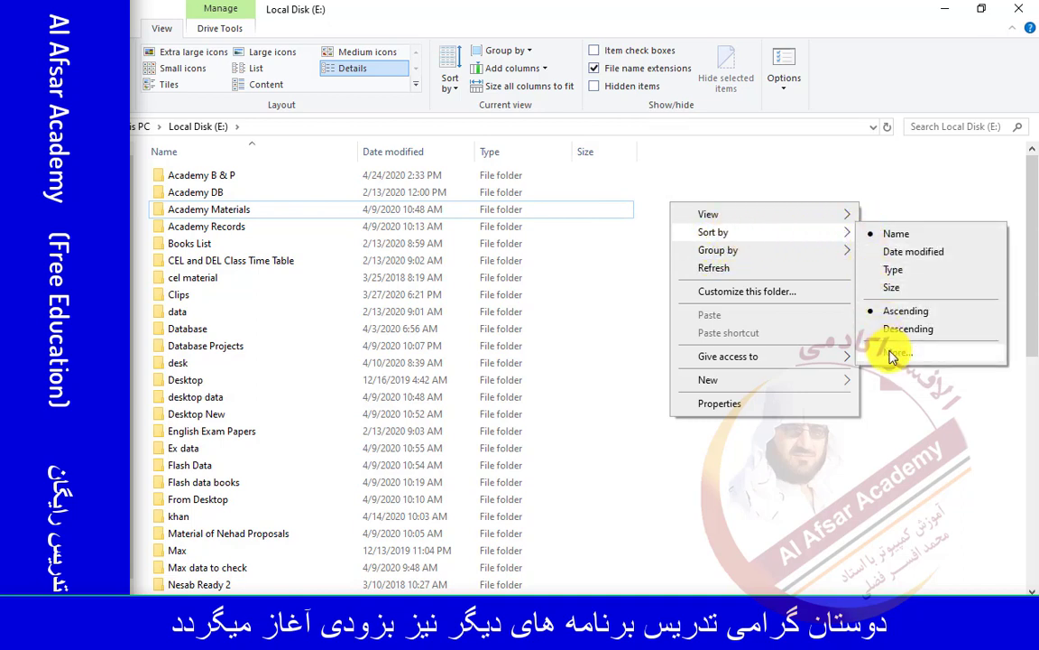
mouse_move(840, 251)
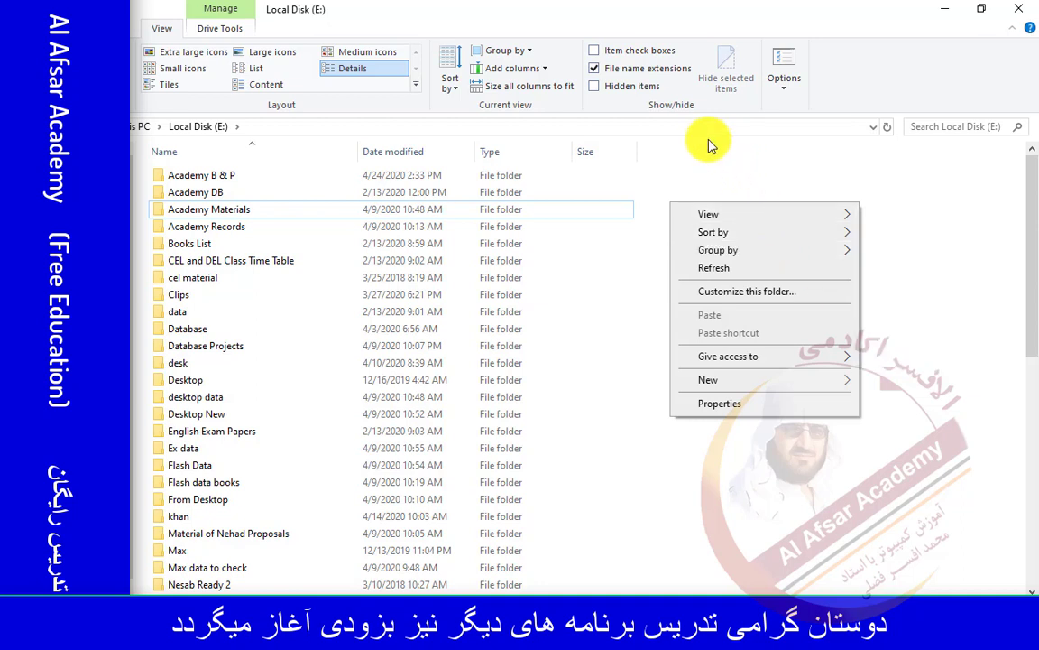
mouse_move(788, 234)
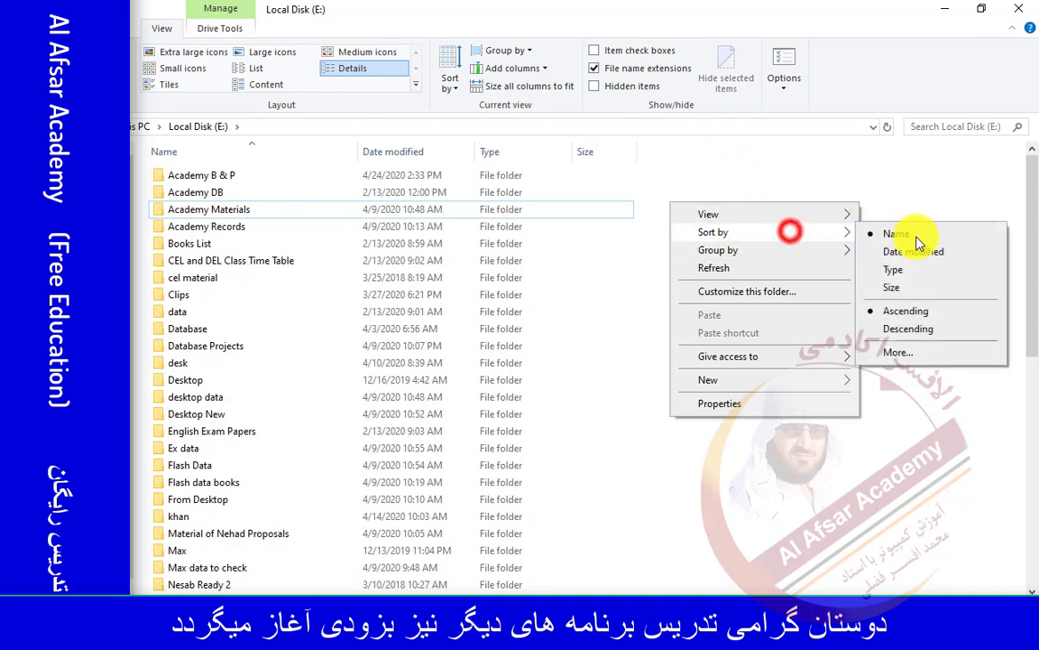
click(896, 354)
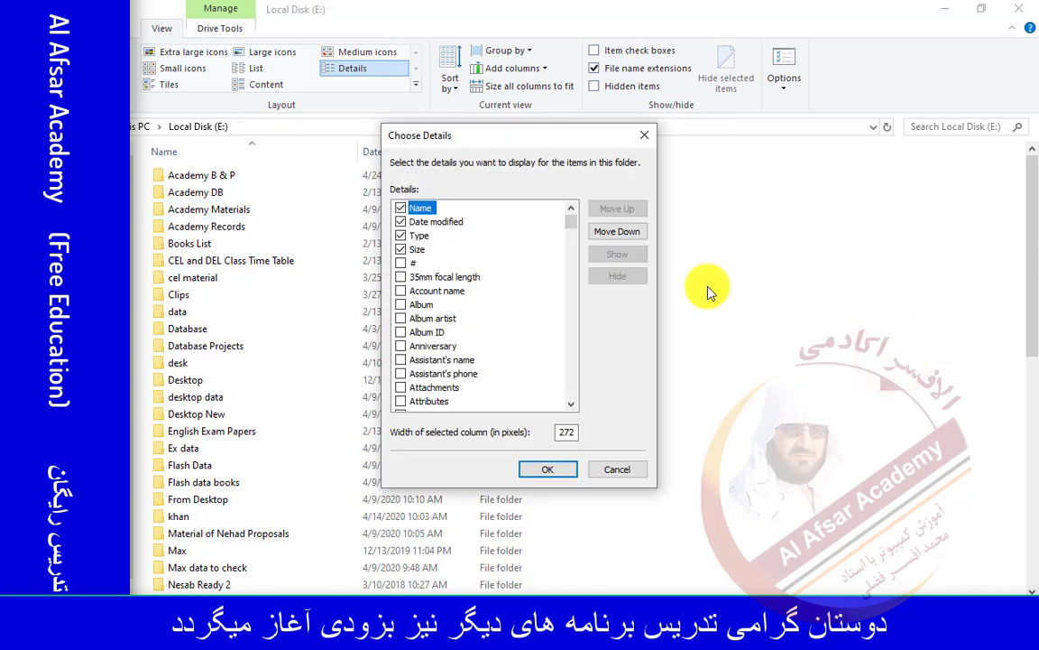
click(399, 251)
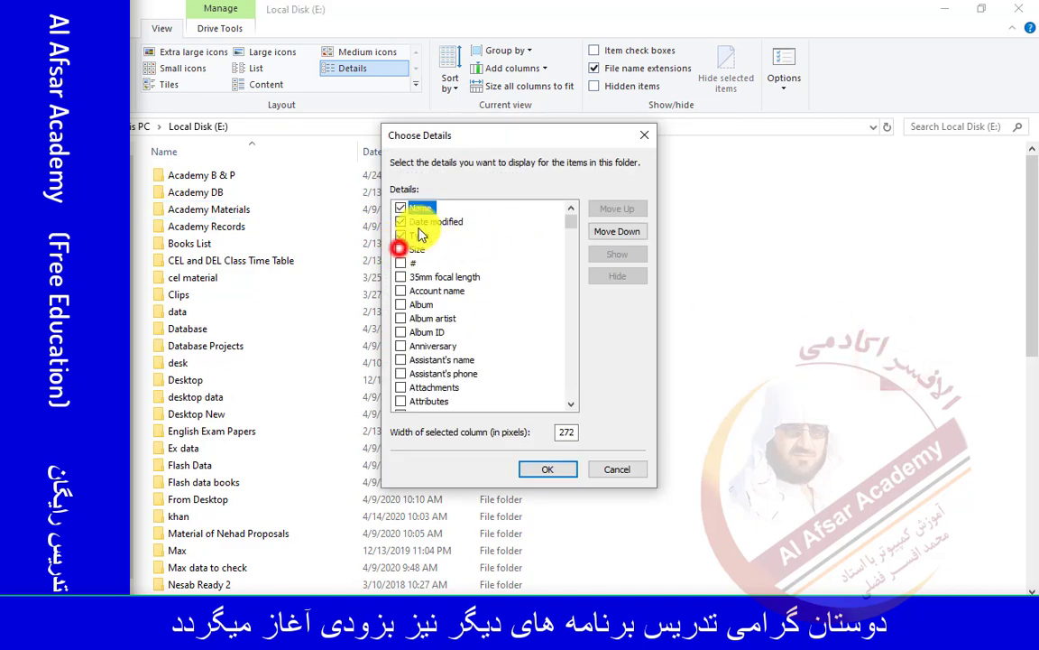
drag(475, 134, 741, 147)
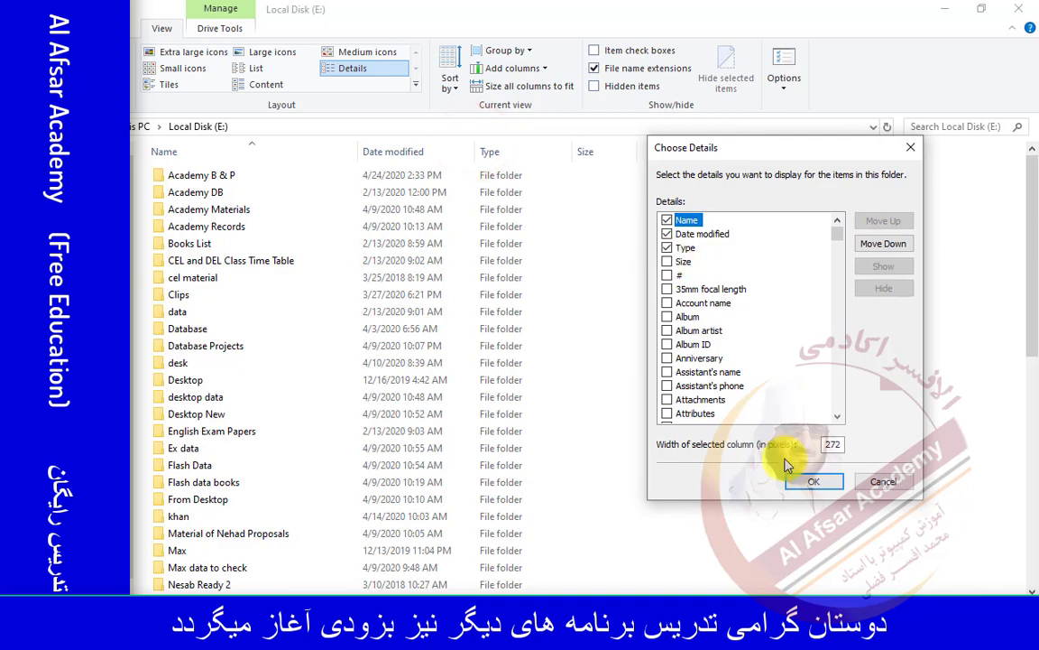
click(803, 481)
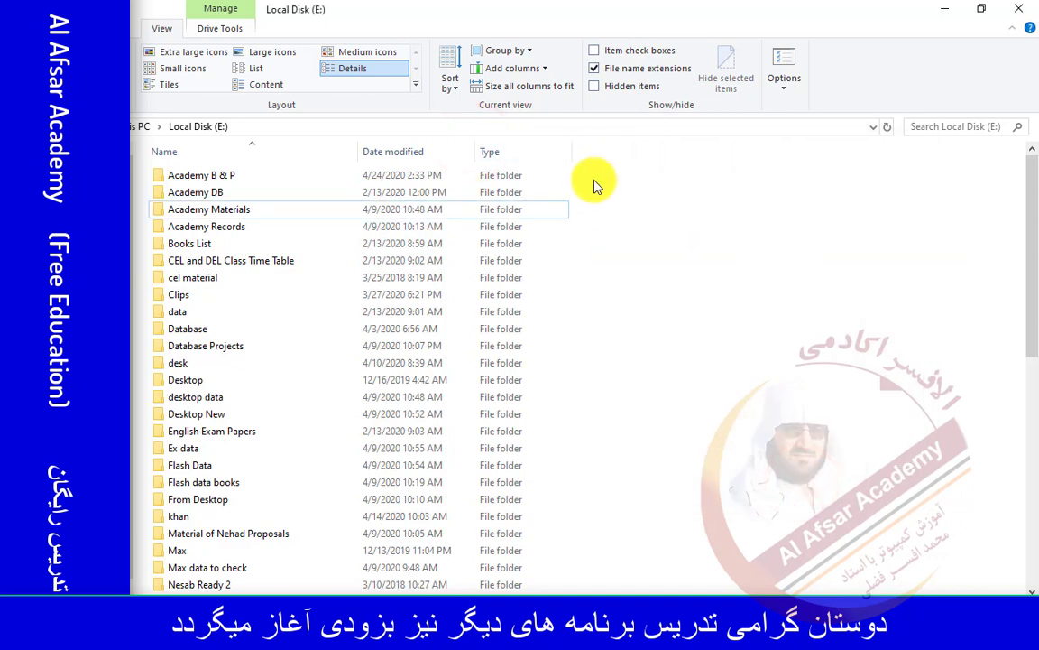
Step: Show the Size column in Local Disk (E:) again through the additional sorting details
right_click(706, 226)
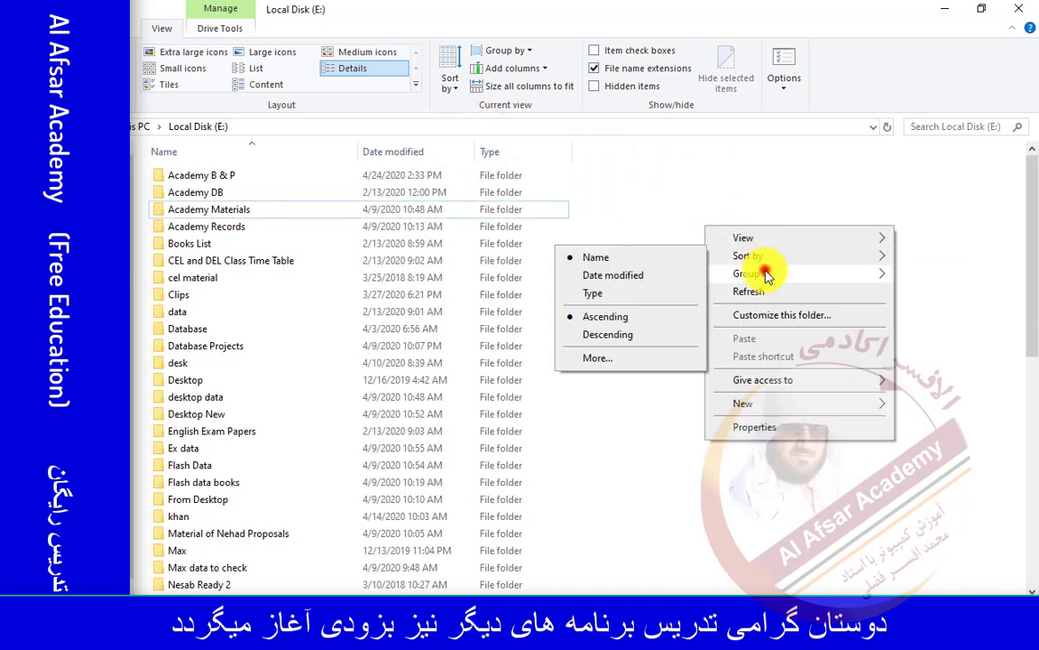
click(769, 261)
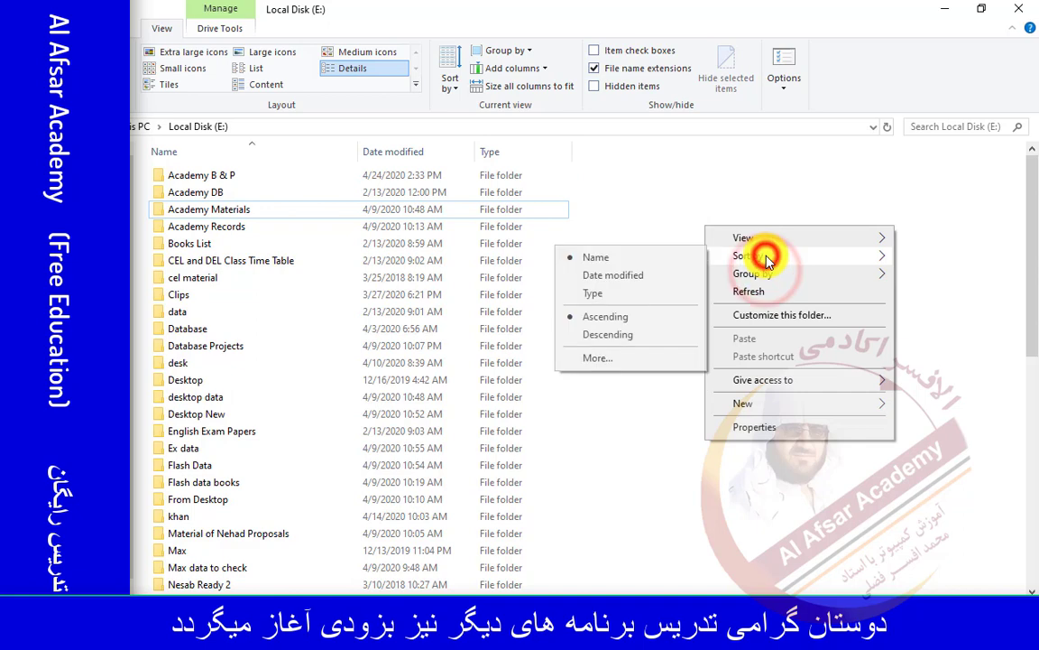
click(597, 357)
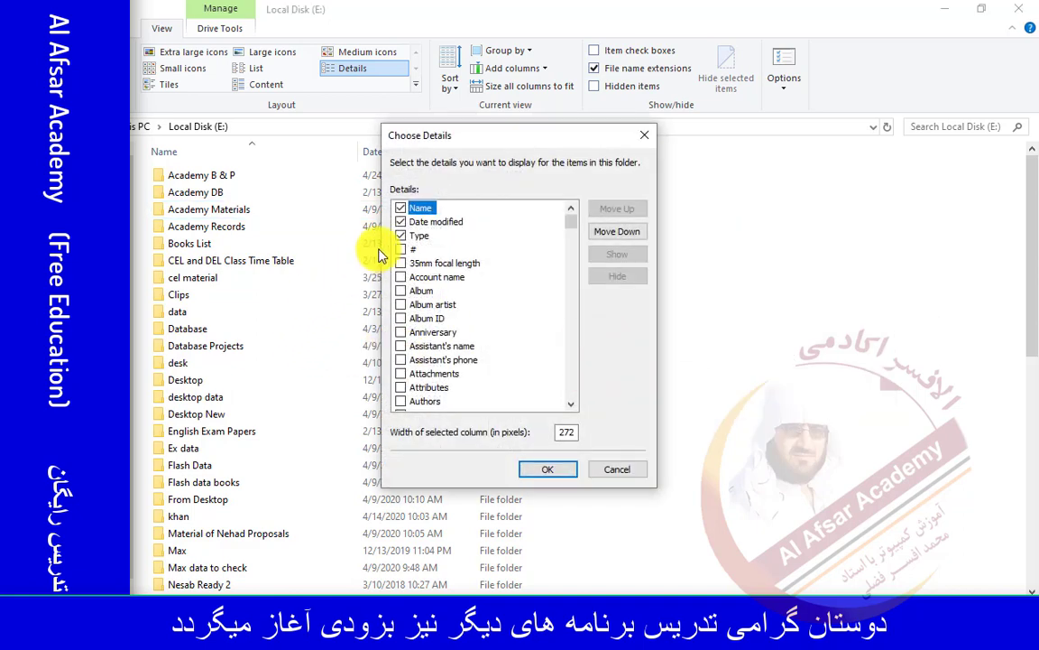
drag(570, 221, 579, 363)
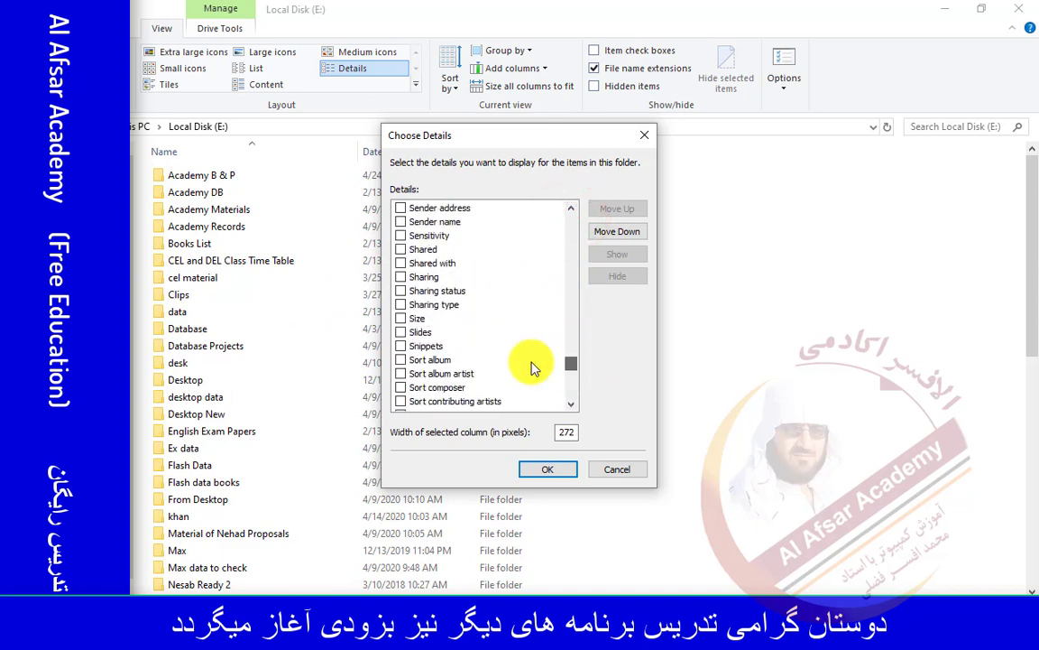
click(399, 317)
click(550, 471)
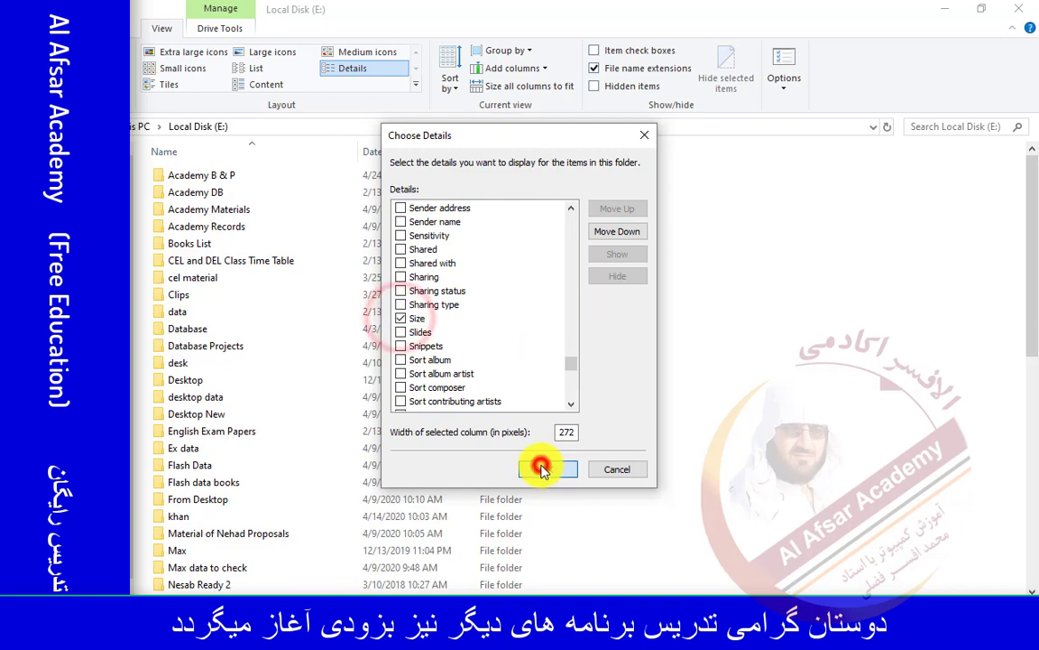
Step: Hide the Date modified column in Local Disk (E:) through the additional grouping details
right_click(715, 259)
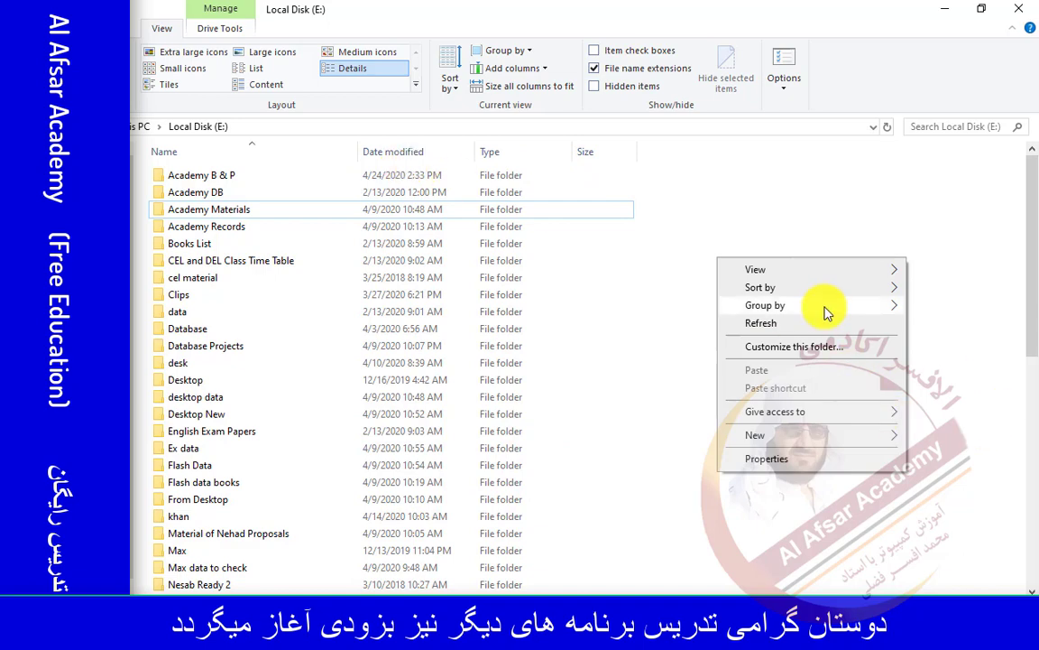
mouse_move(824, 311)
click(604, 422)
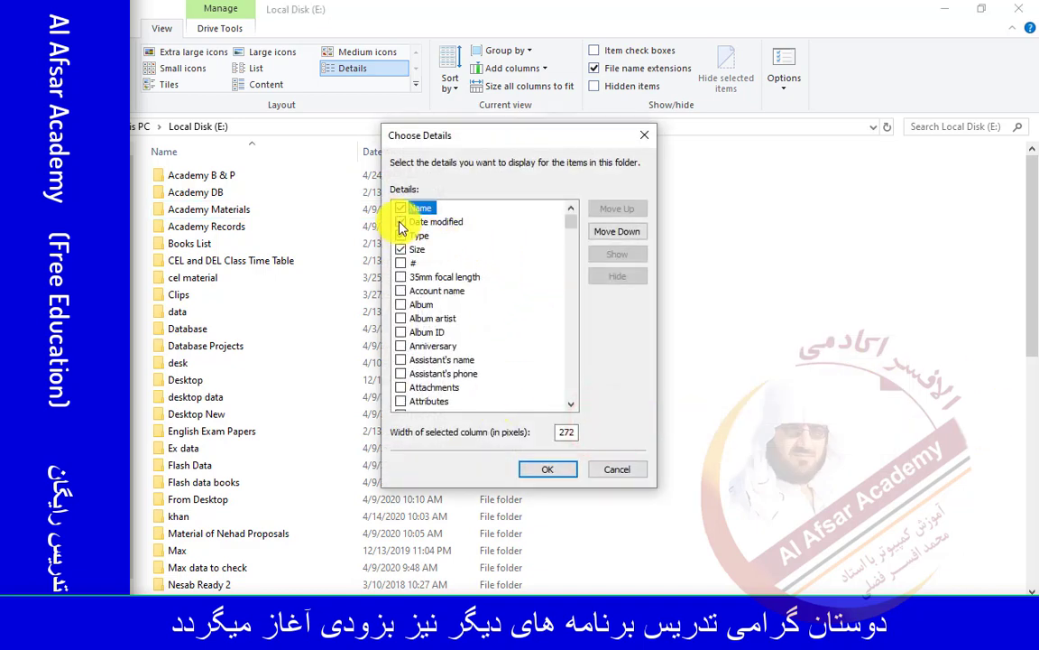
click(400, 222)
click(547, 469)
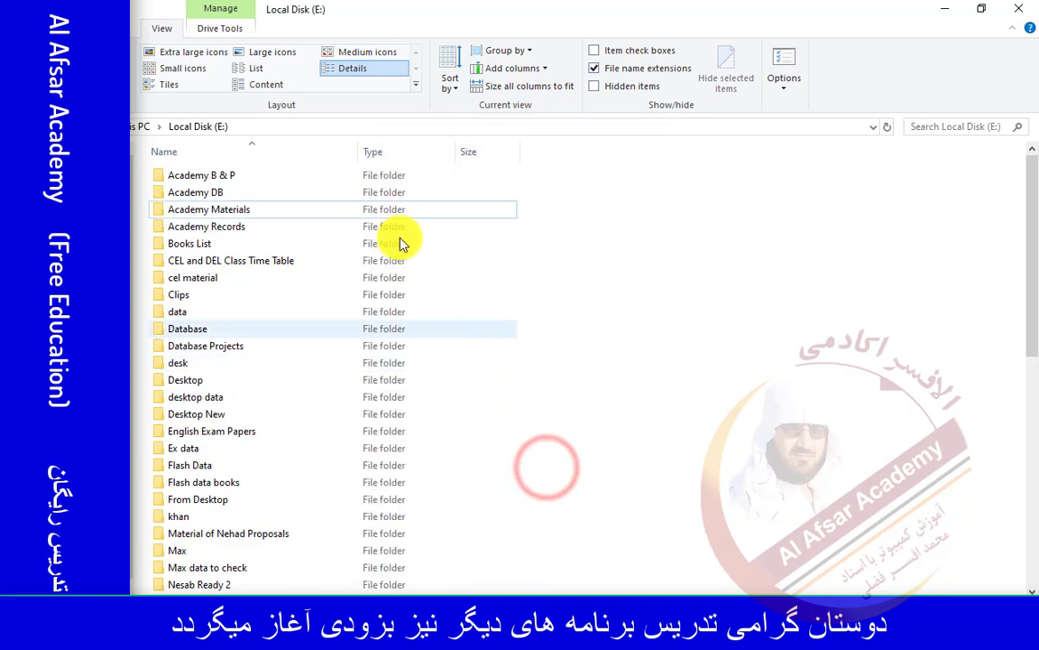
Step: Show the Date modified column in Local Disk (E:) again by choosing it from the additional grouping details
click(521, 50)
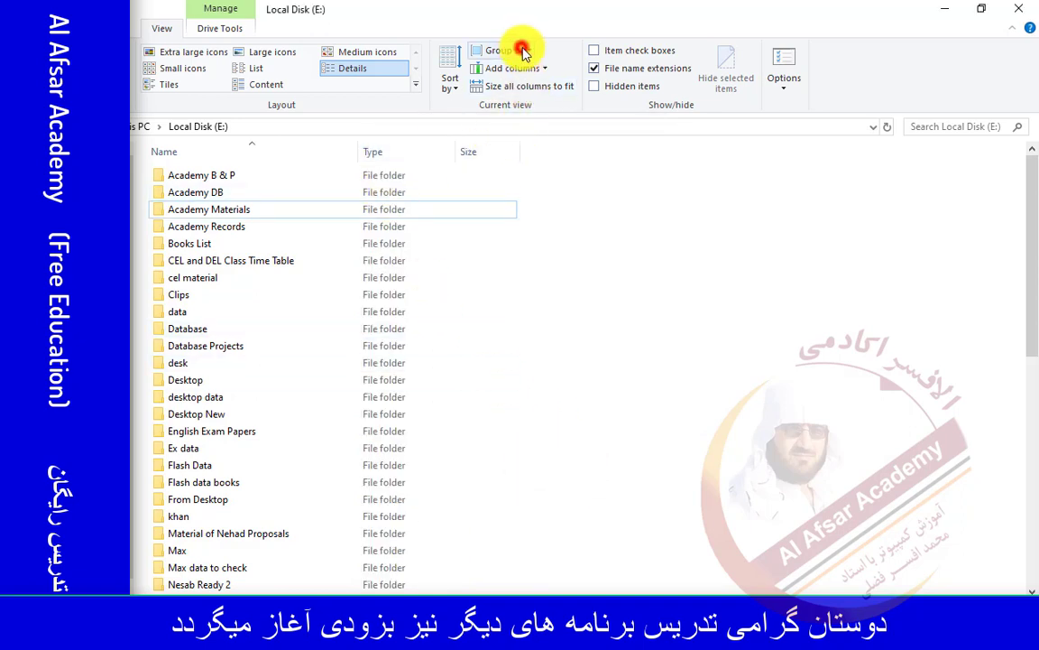
click(538, 263)
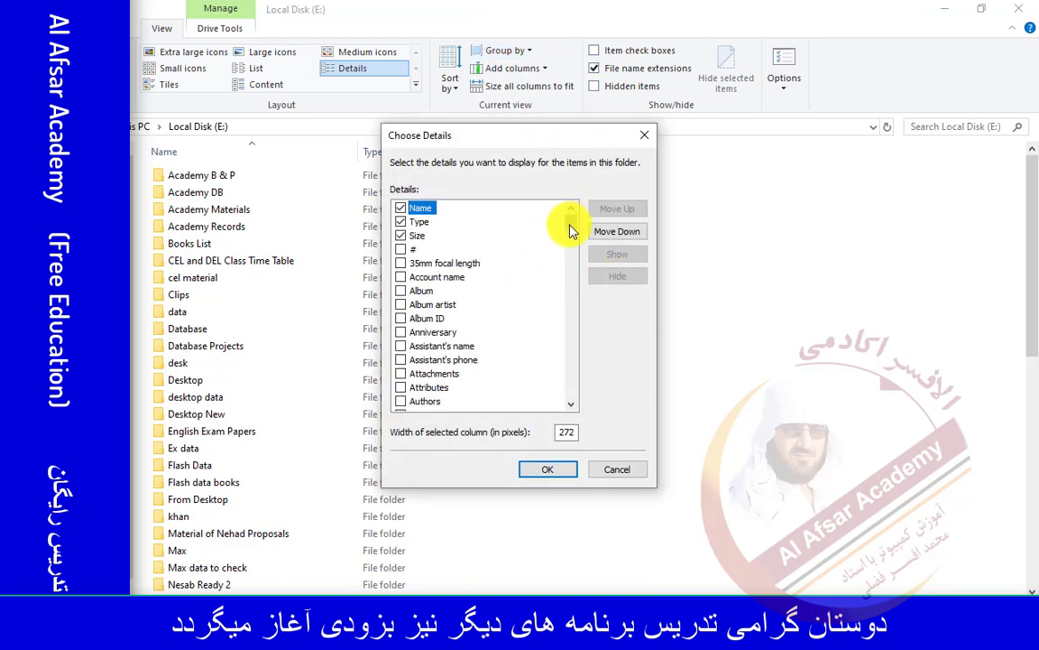
scroll(515, 324, down, 10)
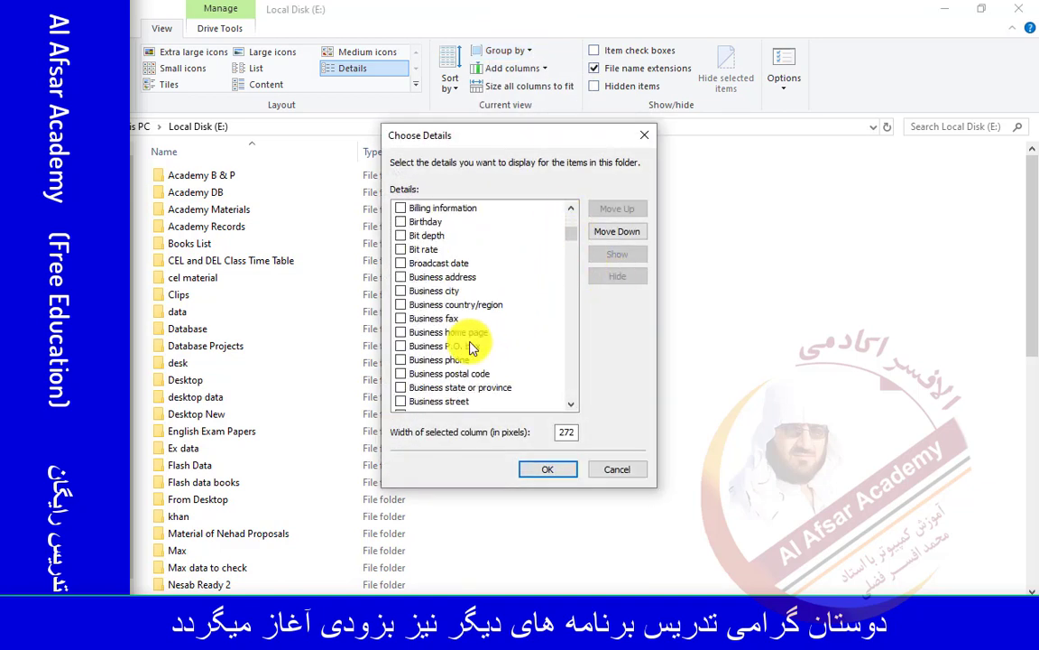
scroll(469, 343, down, 13)
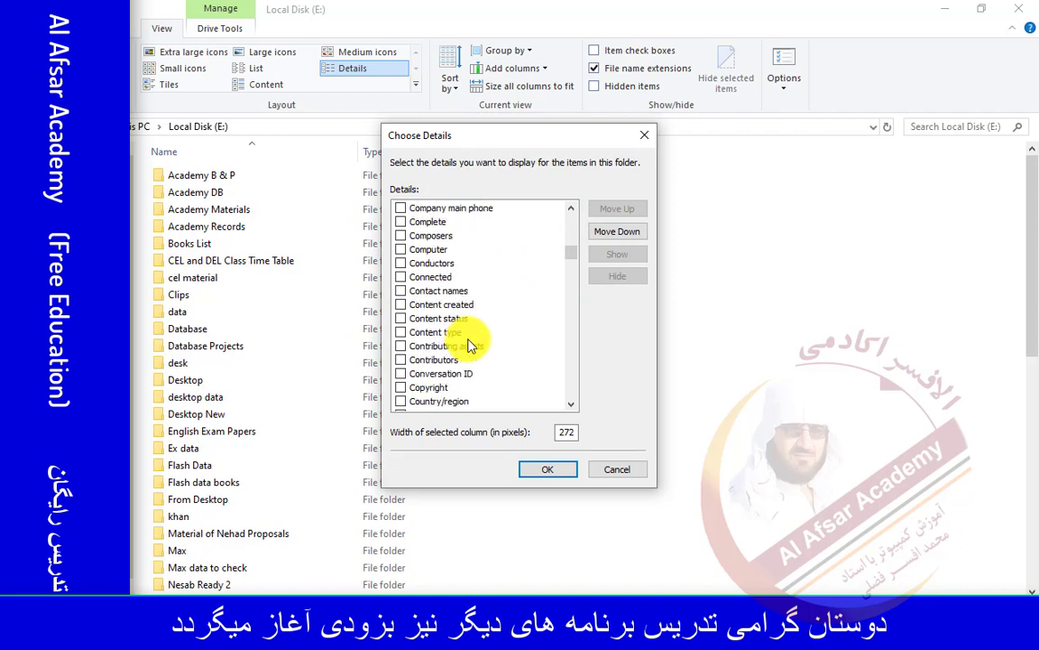
scroll(478, 271, up, 2)
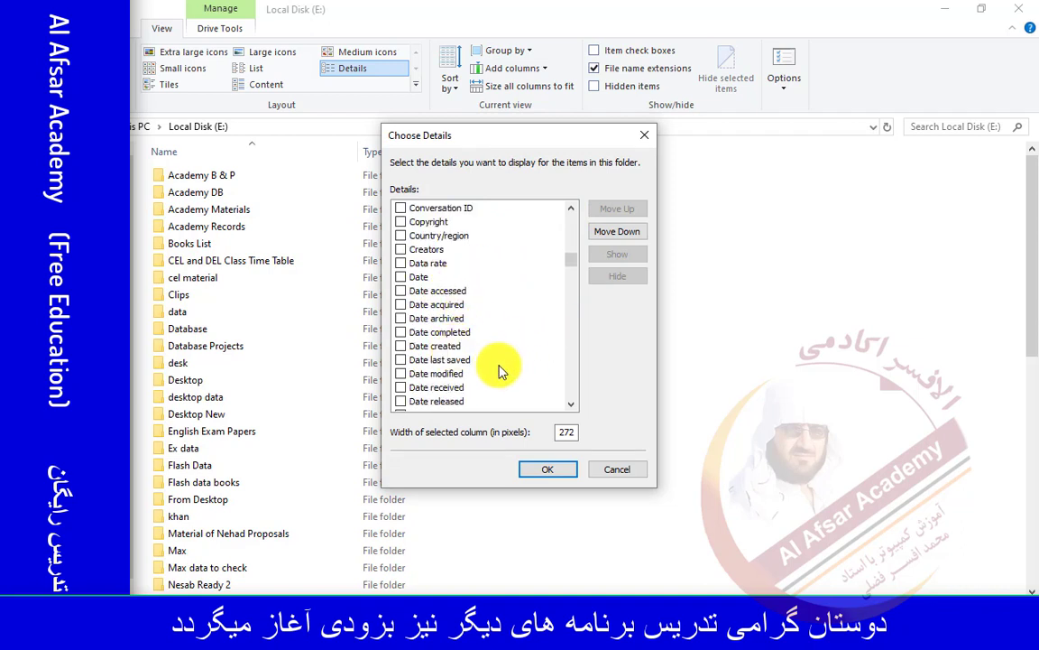
scroll(491, 367, down, 1)
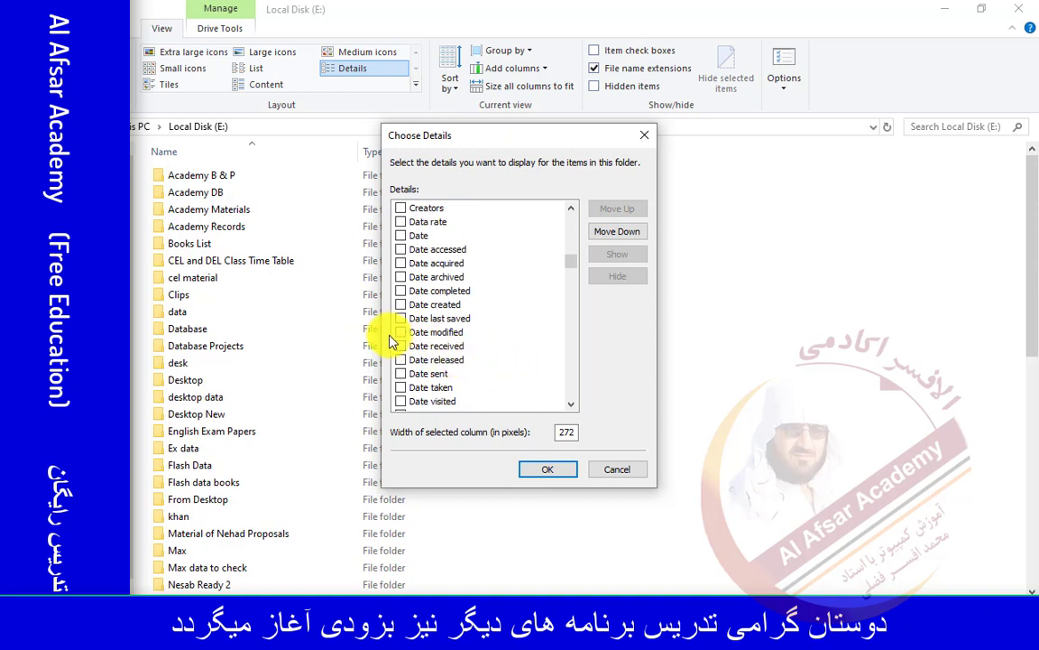
click(401, 332)
click(548, 469)
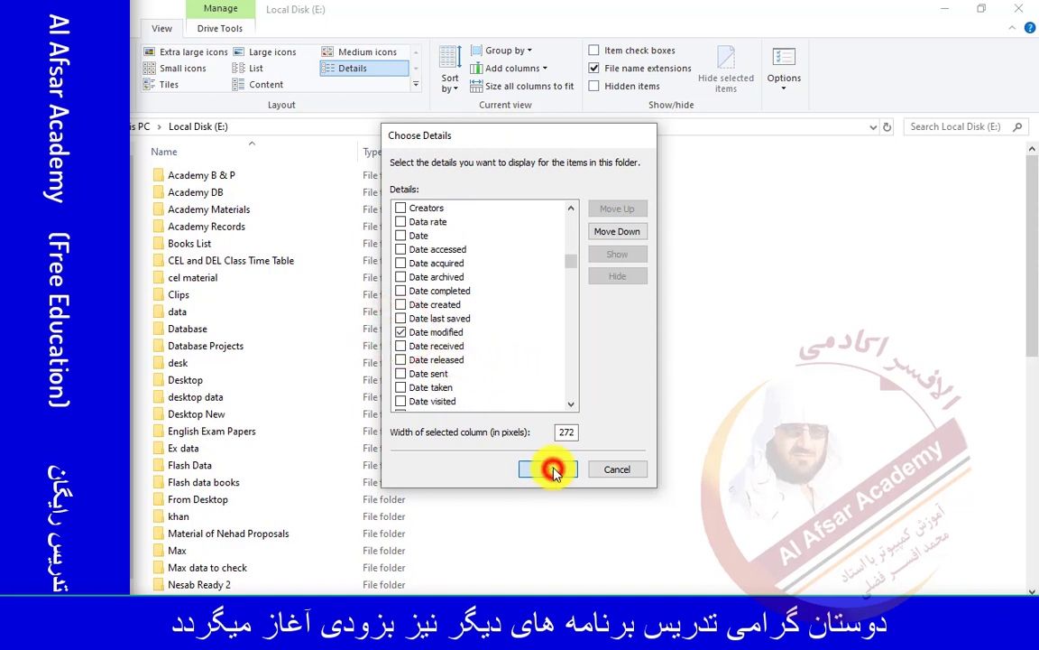
Step: Examine the column headings and the additional details available for sorting Local Disk (E:), leaving the column choices unchanged
drag(564, 152, 375, 165)
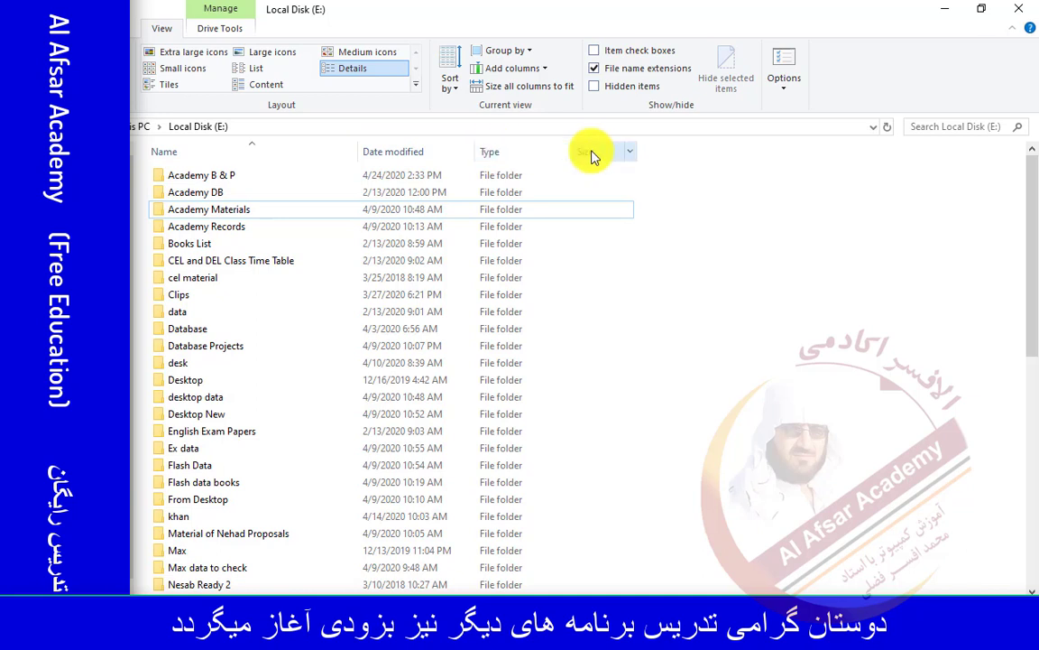
mouse_move(395, 150)
mouse_down()
mouse_move(541, 155)
mouse_move(387, 155)
mouse_up()
right_click(718, 222)
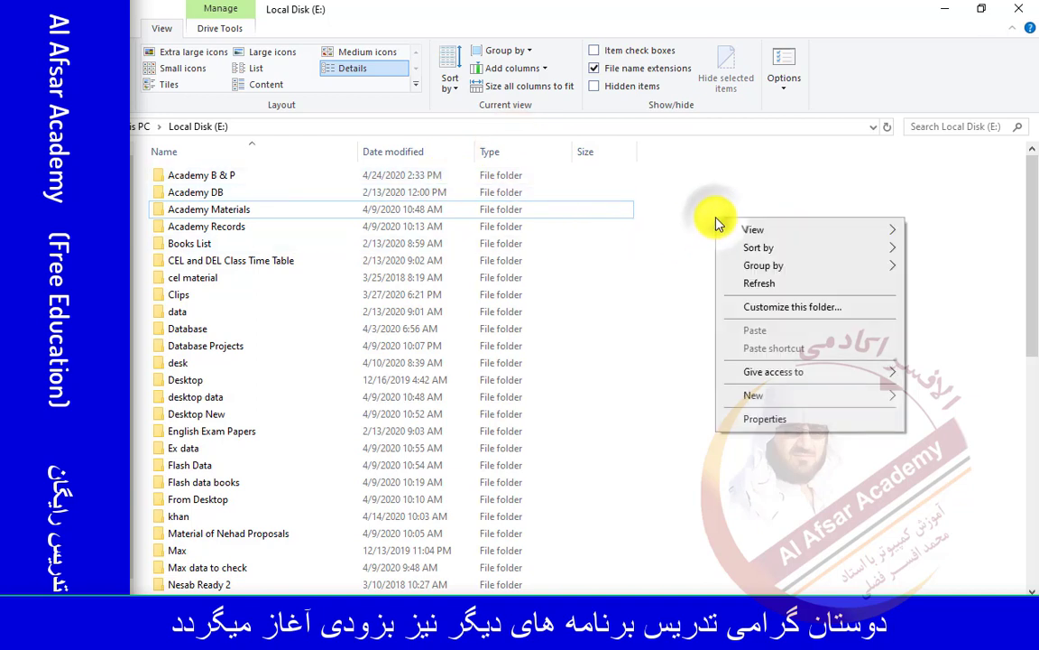
mouse_move(774, 247)
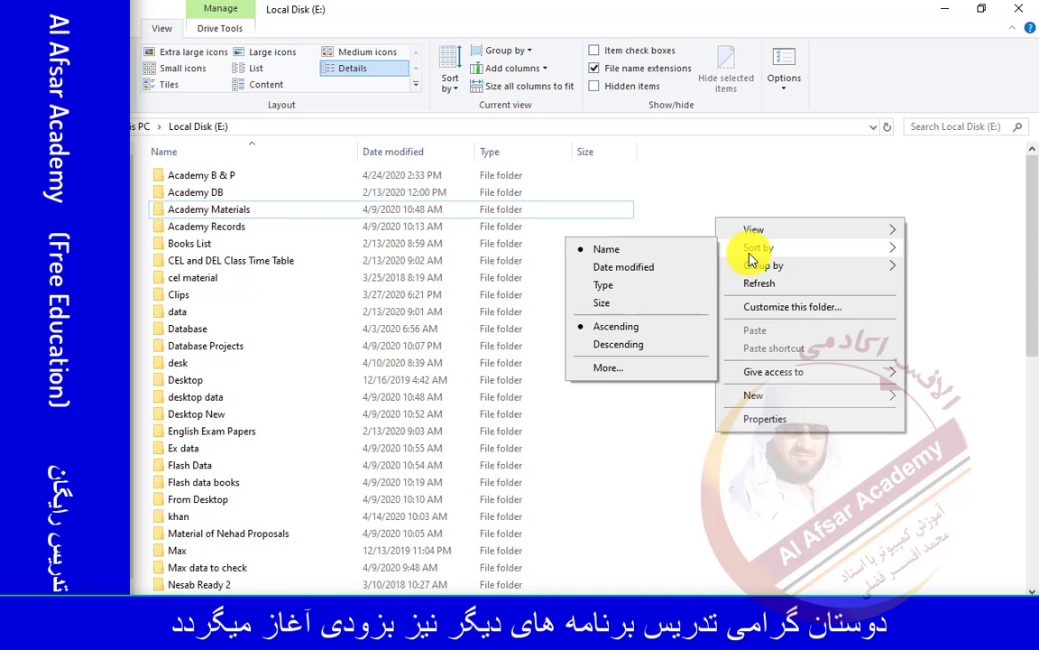
click(624, 362)
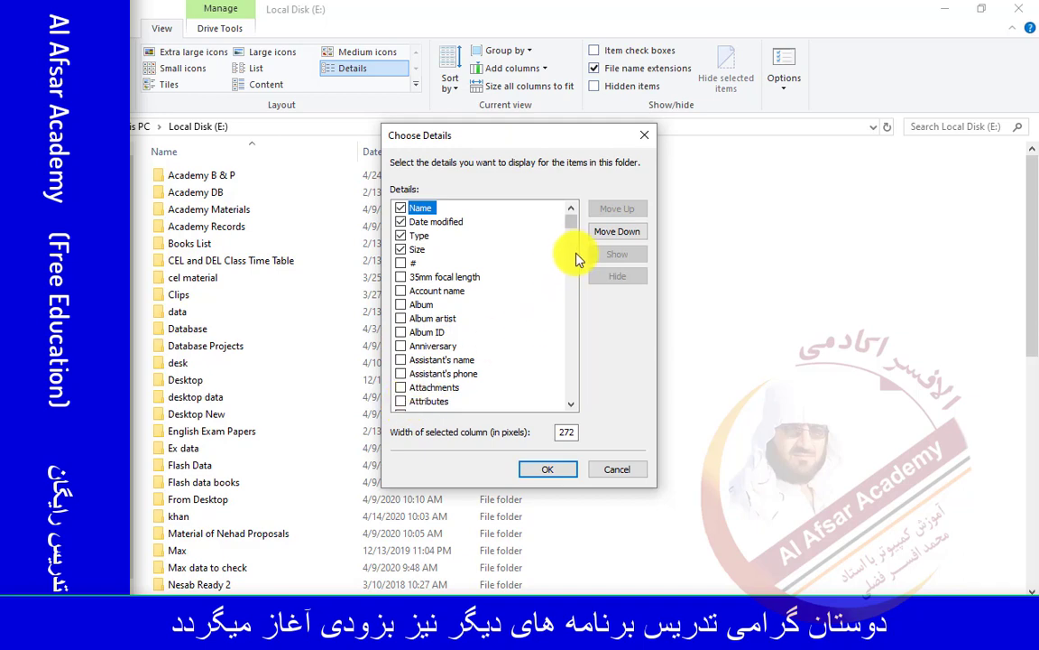
drag(570, 220, 572, 259)
drag(527, 147, 467, 206)
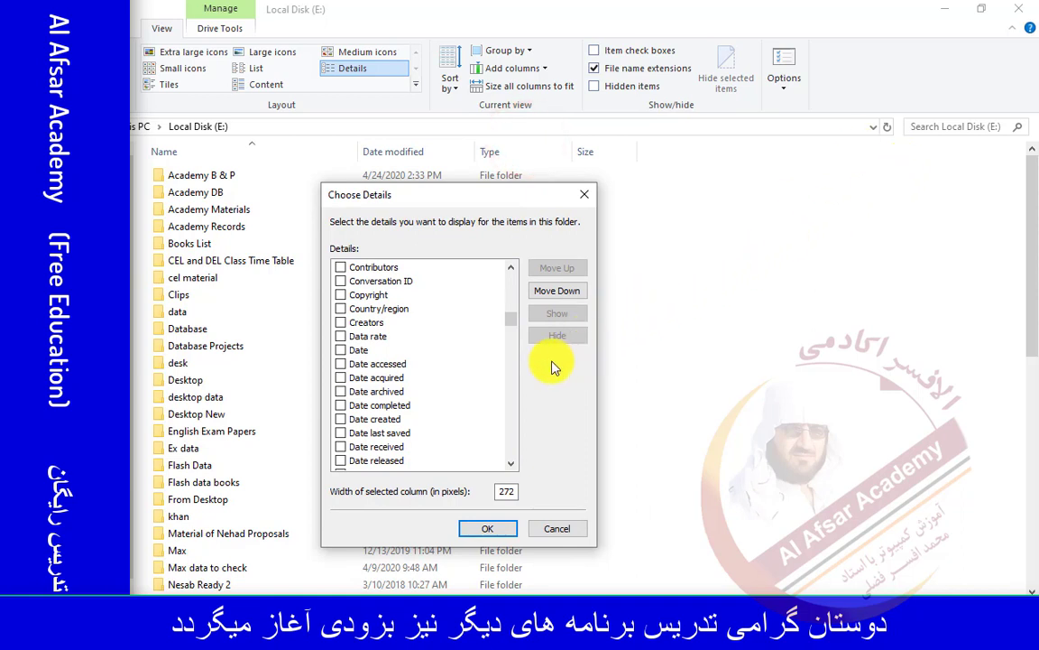
click(559, 535)
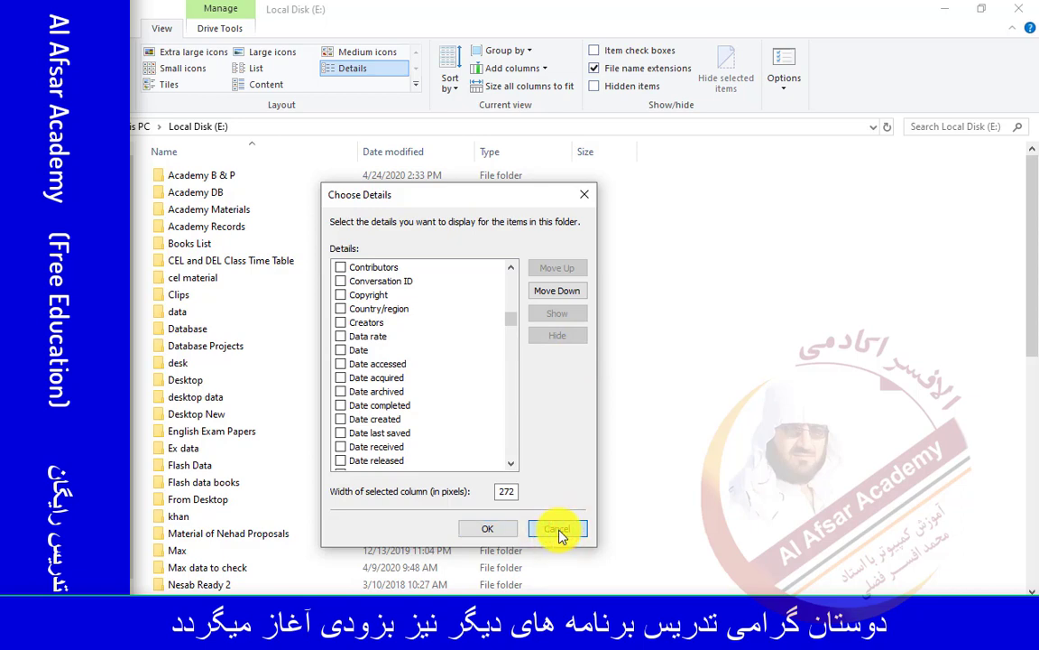
Step: Switch Local Disk (E:) to the Large icons layout
click(274, 53)
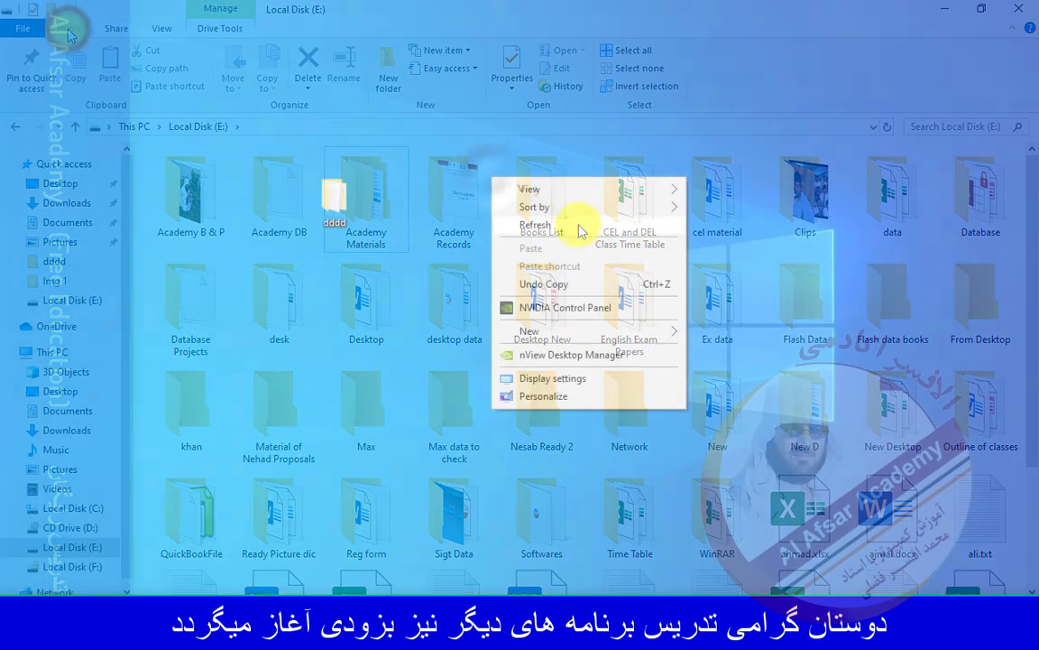
Step: Refresh the desktop and examine the choices its Sort by and View options offer
click(542, 232)
right_click(492, 193)
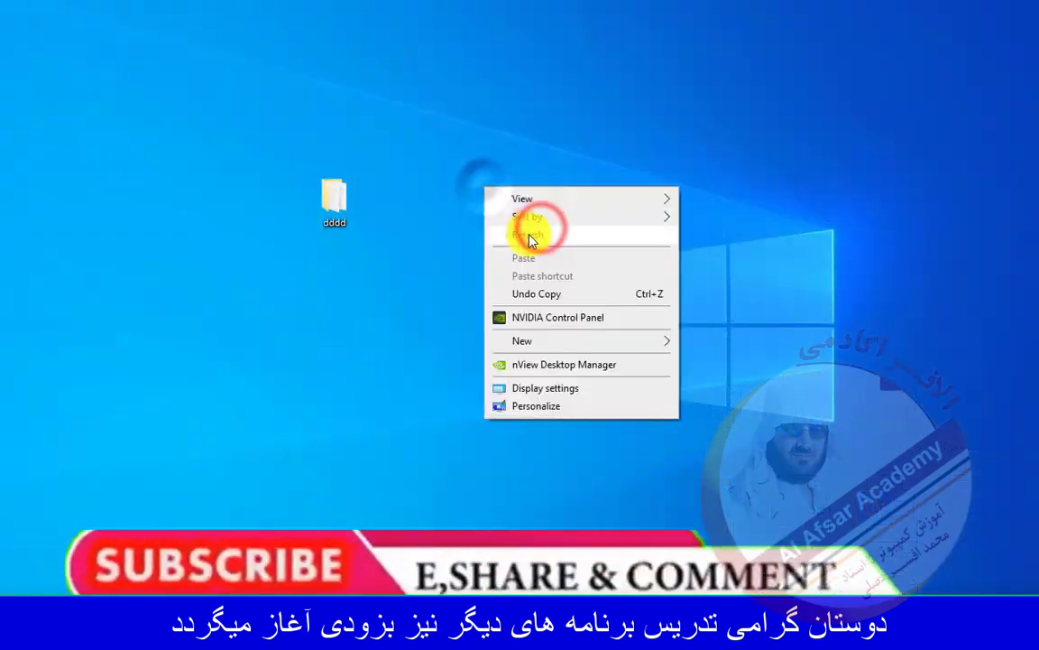
mouse_move(532, 230)
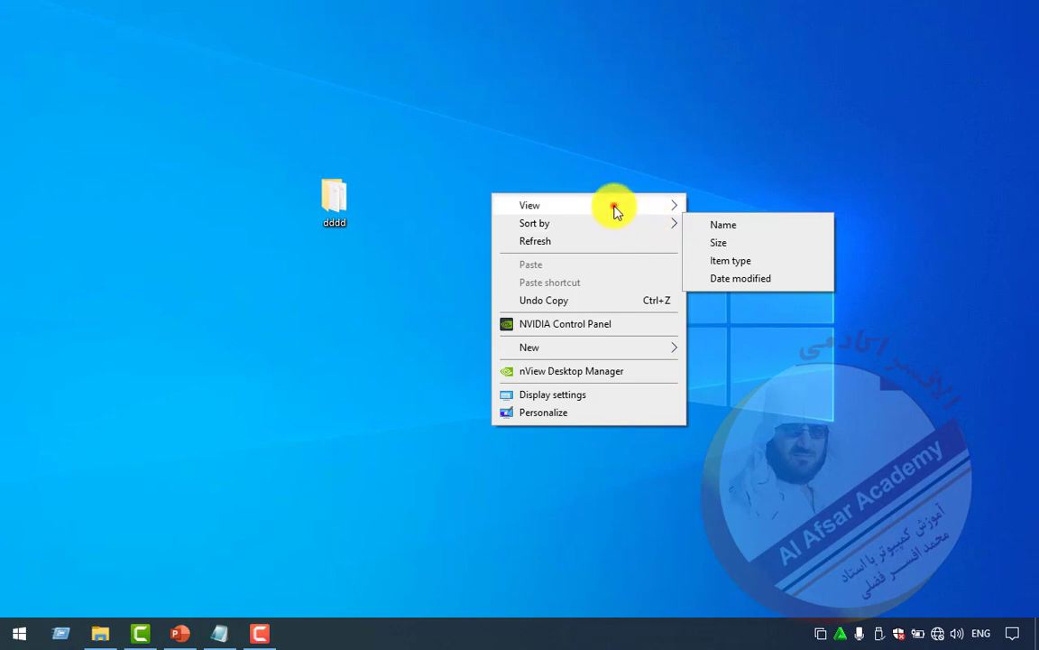
click(613, 207)
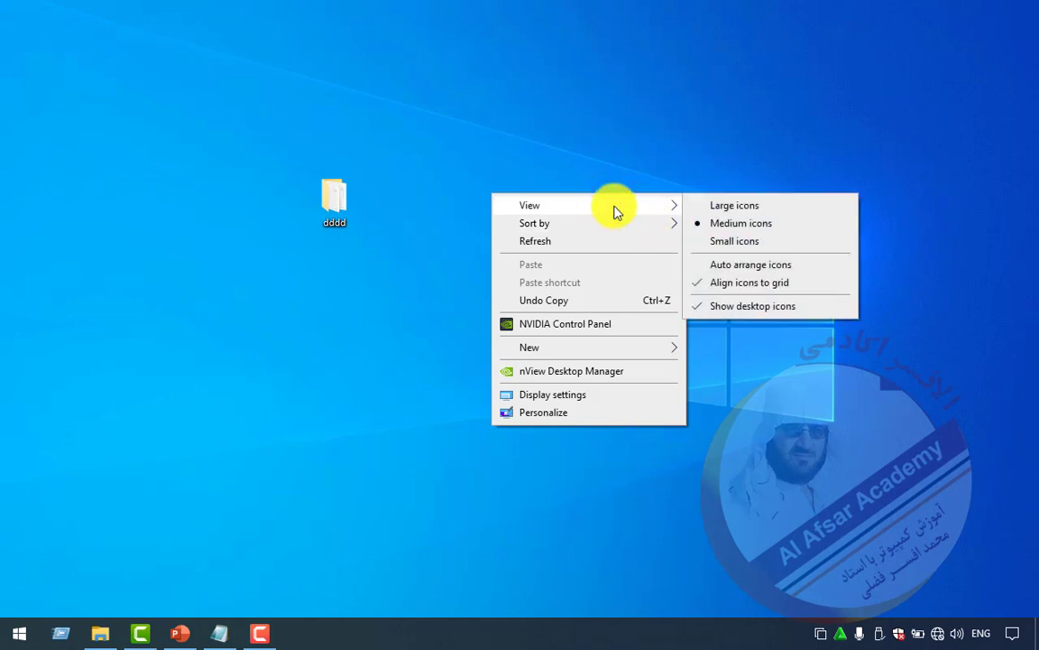
click(475, 216)
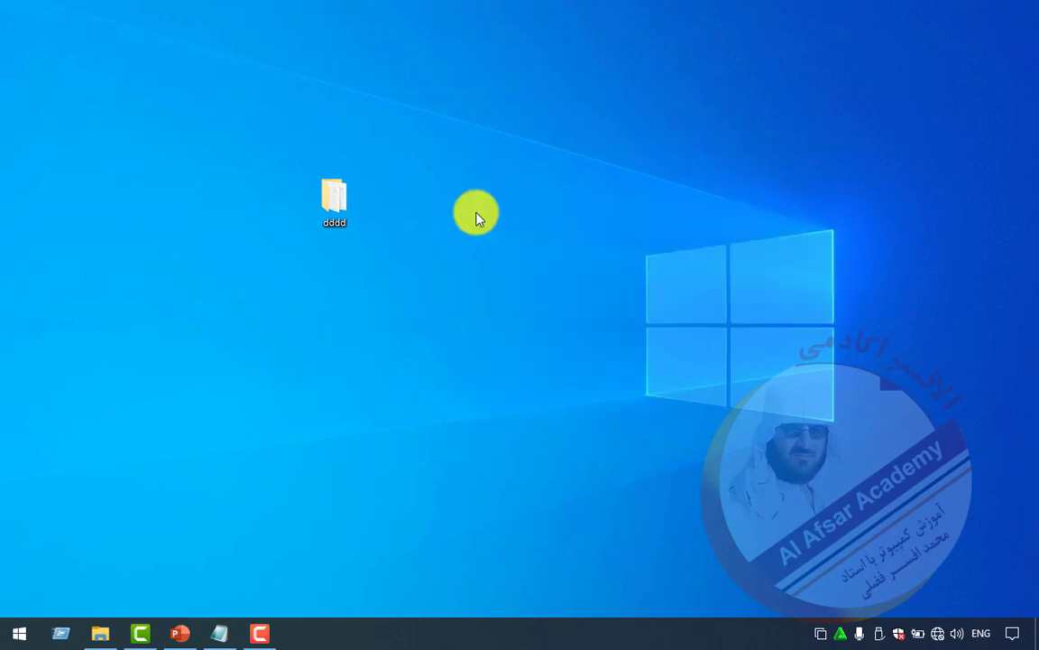
Step: Refresh the Windows desktop four times in a row
right_click(457, 186)
click(490, 234)
right_click(441, 178)
click(470, 227)
right_click(449, 195)
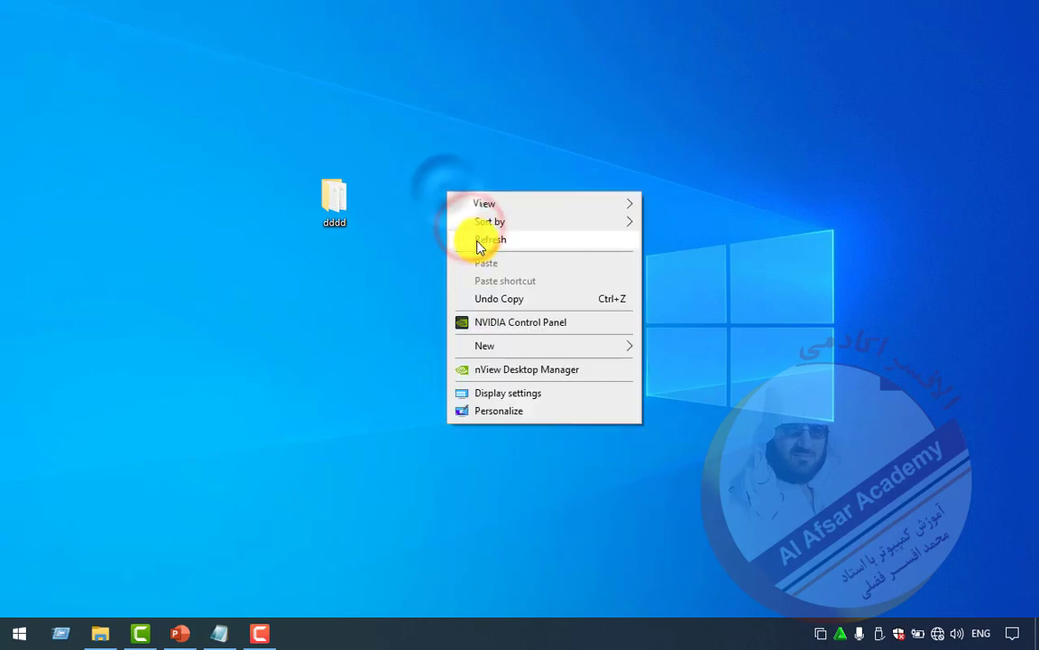
click(475, 238)
right_click(455, 187)
click(481, 234)
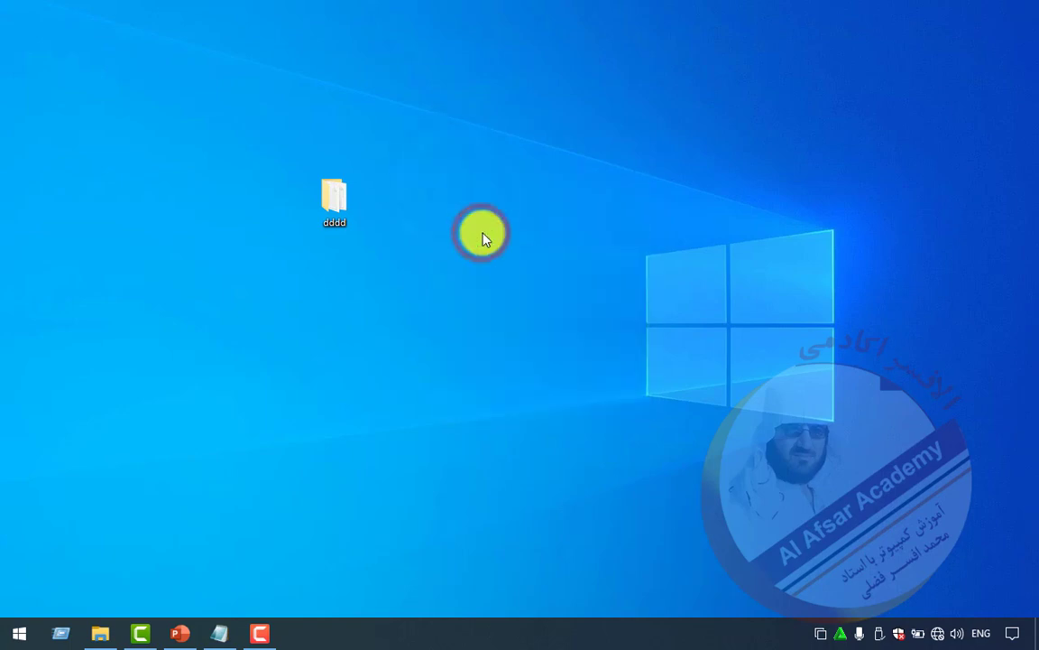